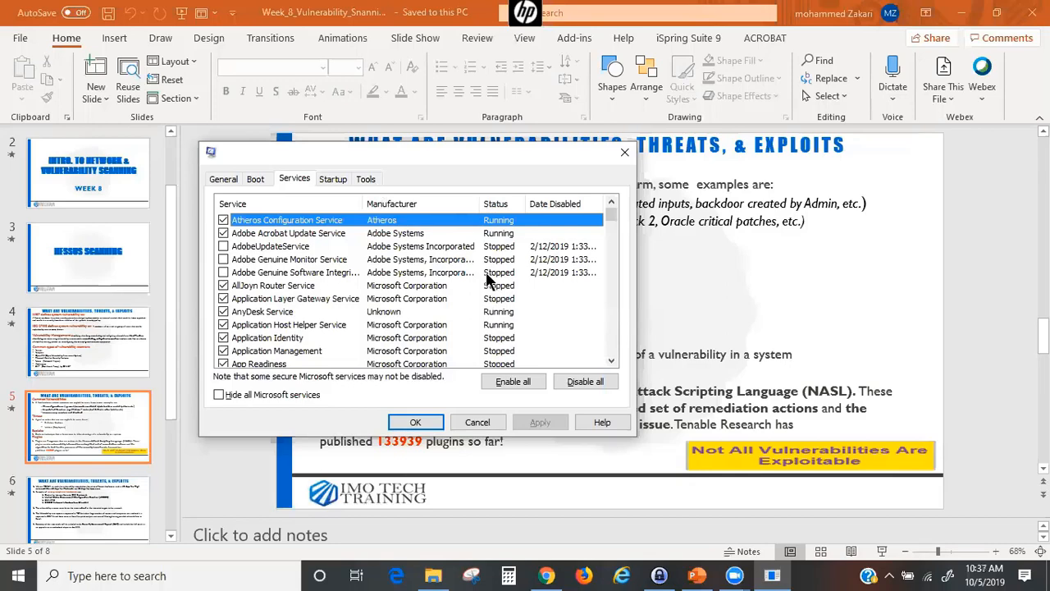
pyautogui.scroll(-2, 497, 279)
pyautogui.scroll(-2, 500, 281)
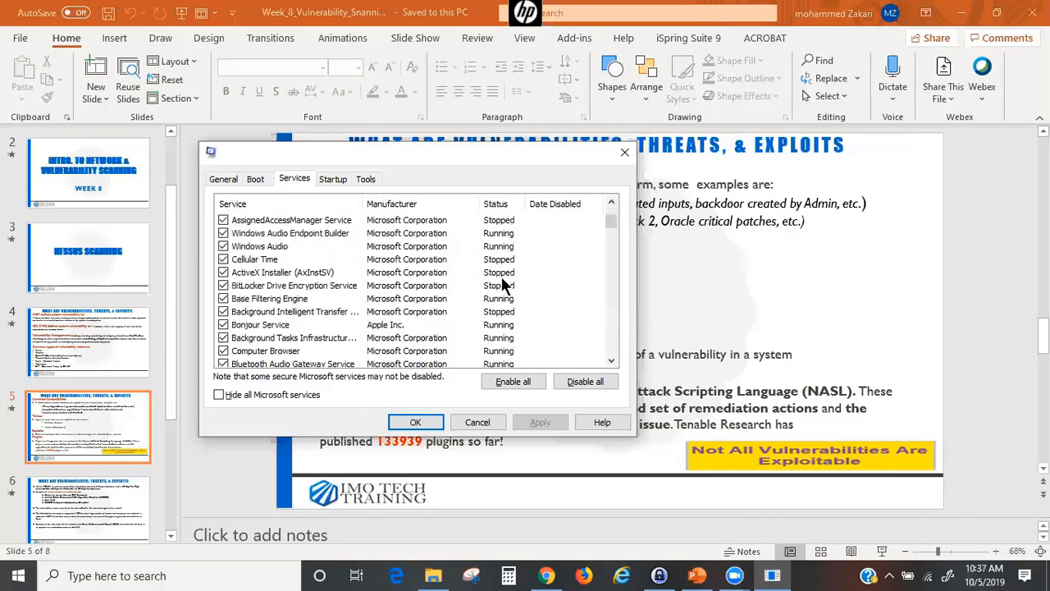
pyautogui.scroll(-8, 502, 279)
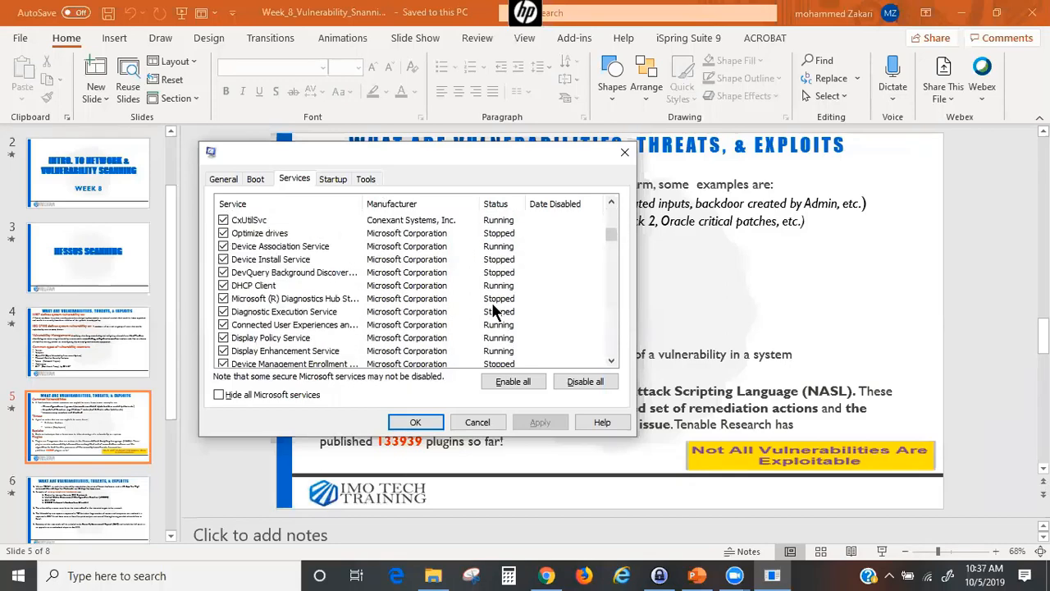
pyautogui.scroll(-8, 495, 311)
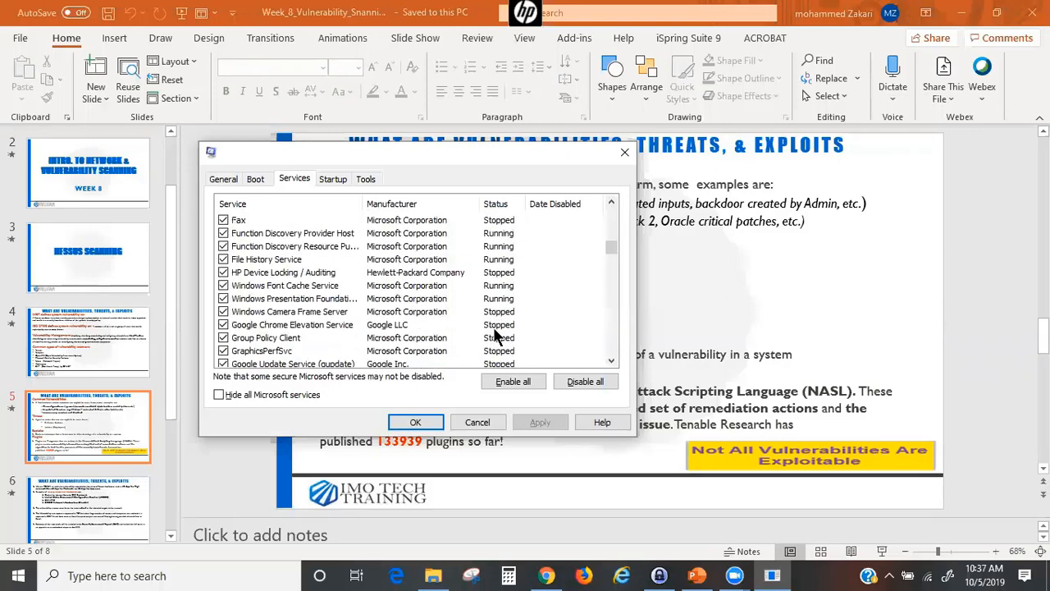
pyautogui.scroll(-8, 494, 325)
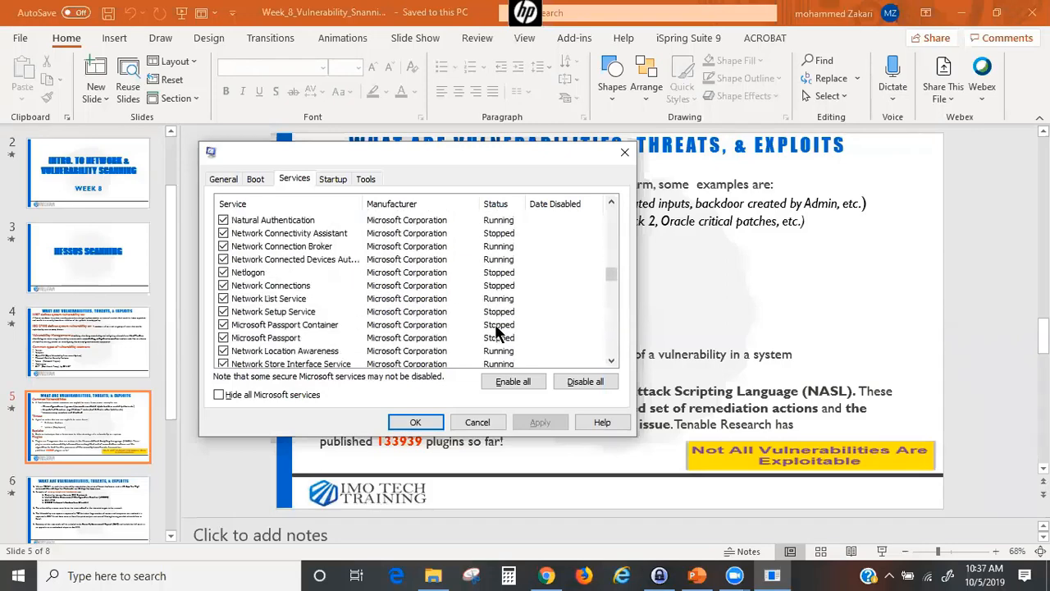
pyautogui.scroll(-3, 494, 328)
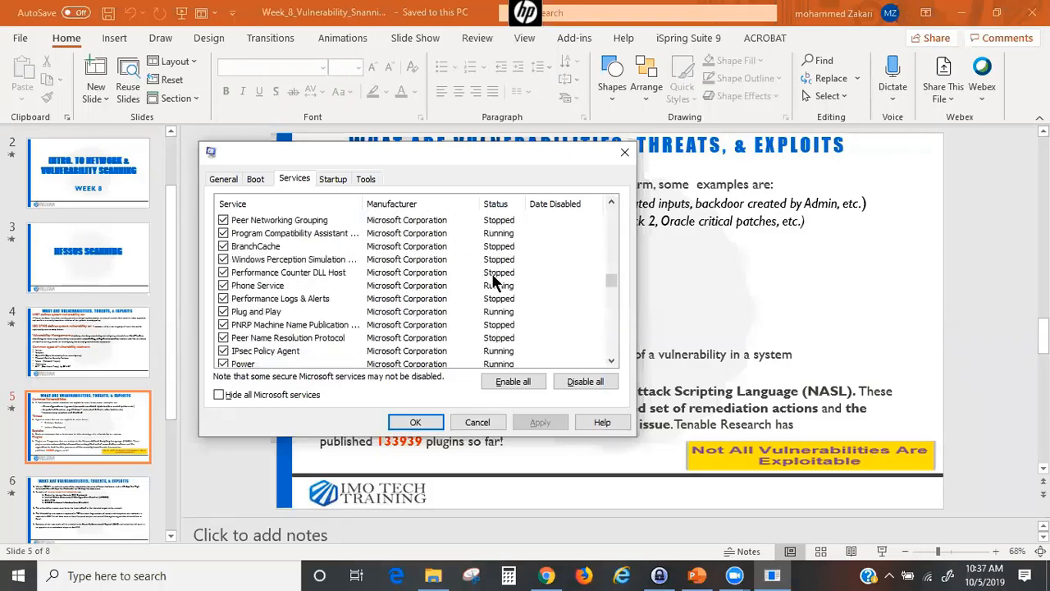
pyautogui.scroll(3, 492, 273)
pyautogui.scroll(-5, 486, 353)
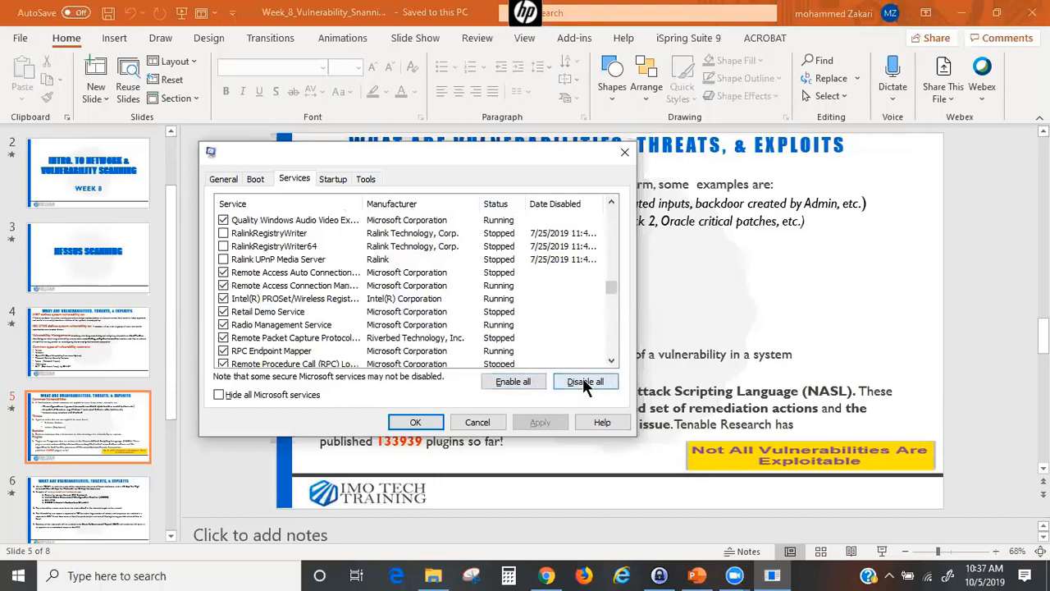
pyautogui.click(286, 326)
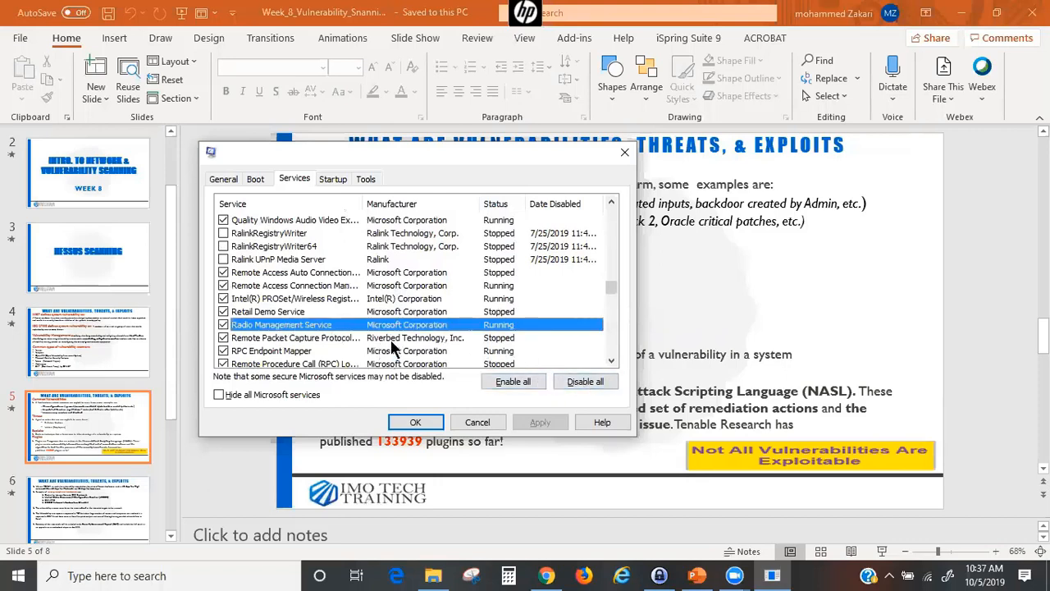
pyautogui.scroll(-2, 392, 349)
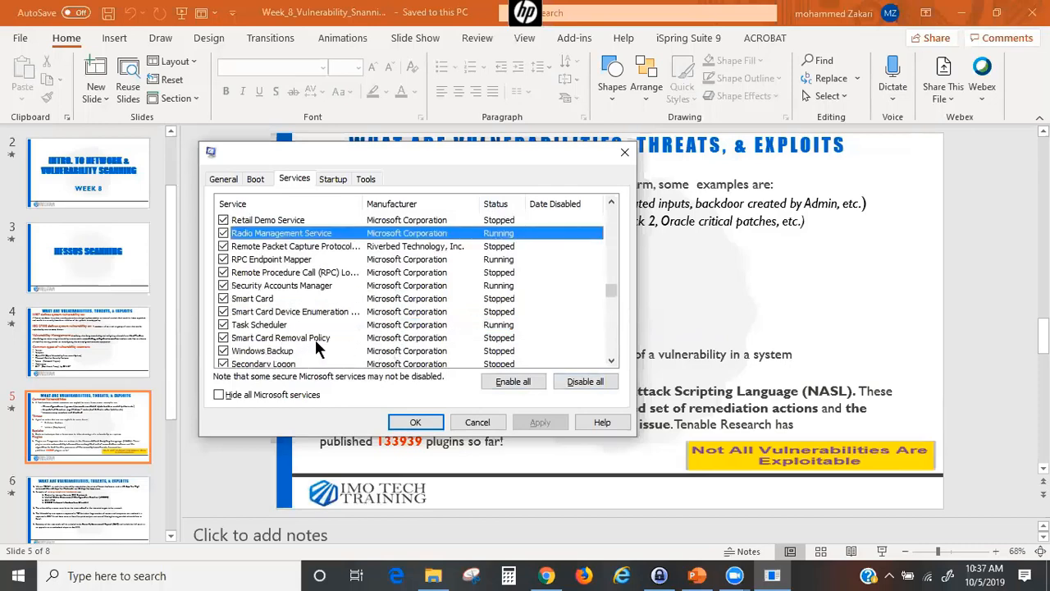
pyautogui.scroll(-2, 318, 348)
pyautogui.scroll(-2, 406, 350)
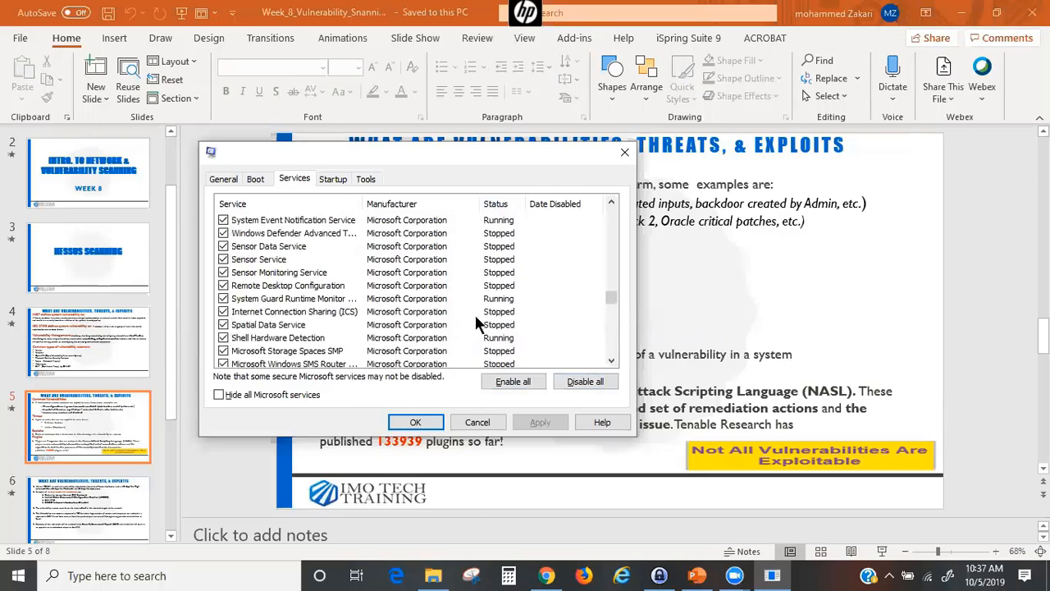
pyautogui.scroll(-6, 419, 323)
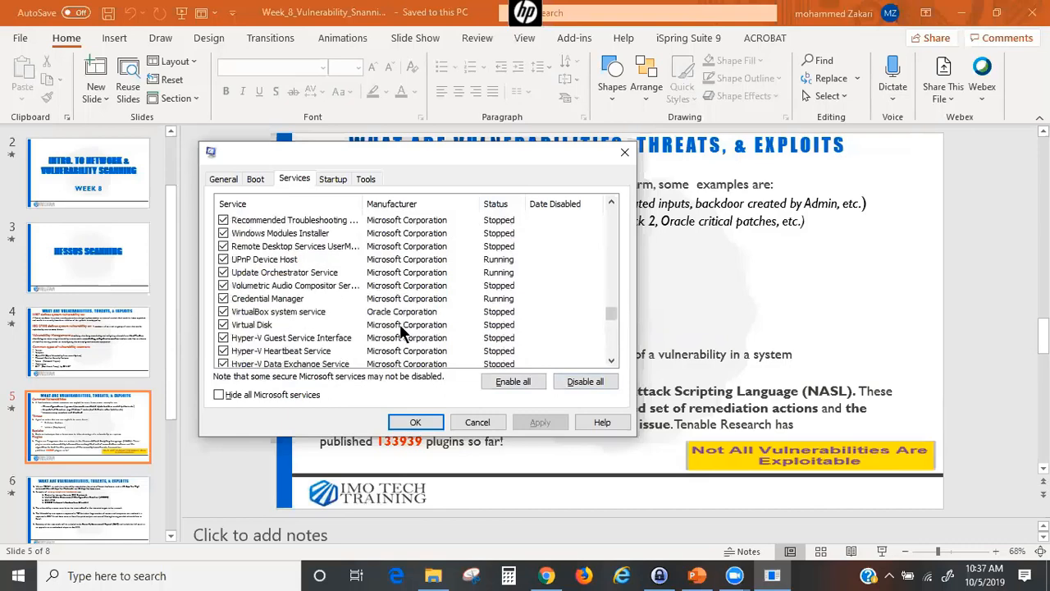
pyautogui.scroll(-2, 399, 324)
pyautogui.scroll(-5, 303, 330)
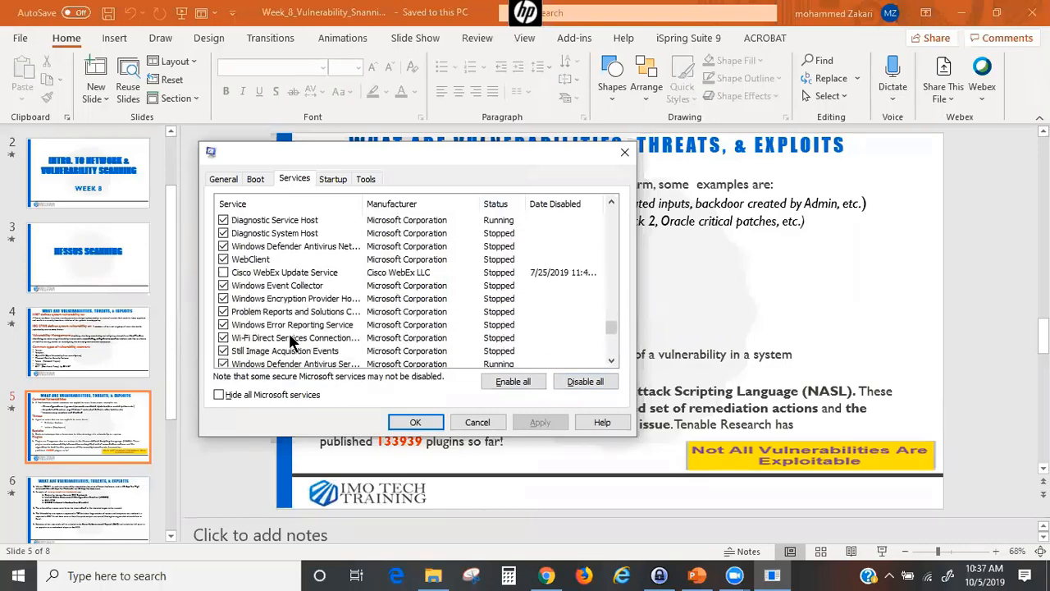
# - Re-check Cisco WebEx Update Service among the services and scroll back to the top of the list
pyautogui.click(276, 270)
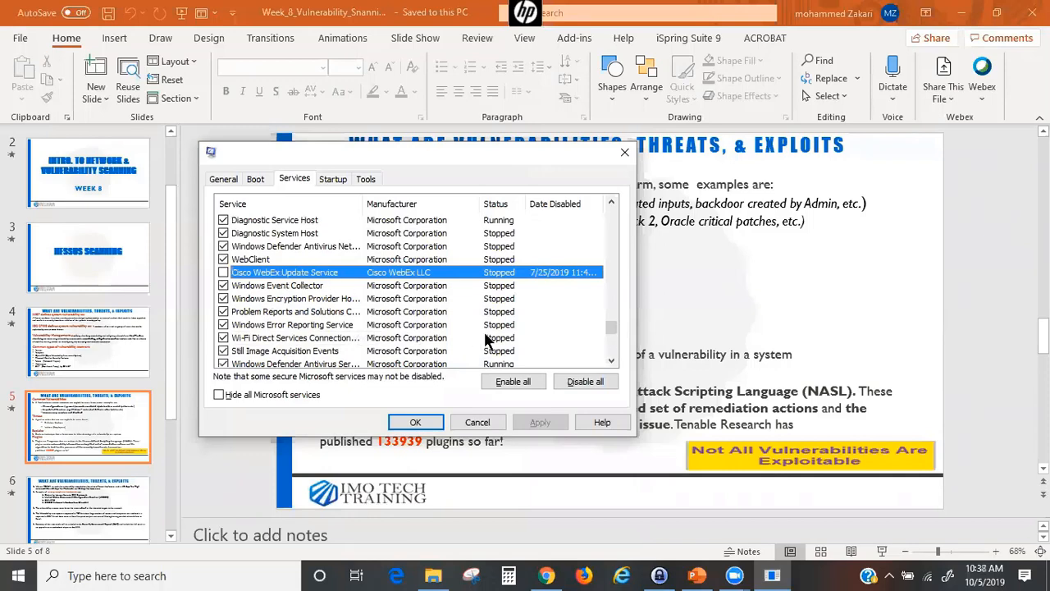
pyautogui.click(223, 271)
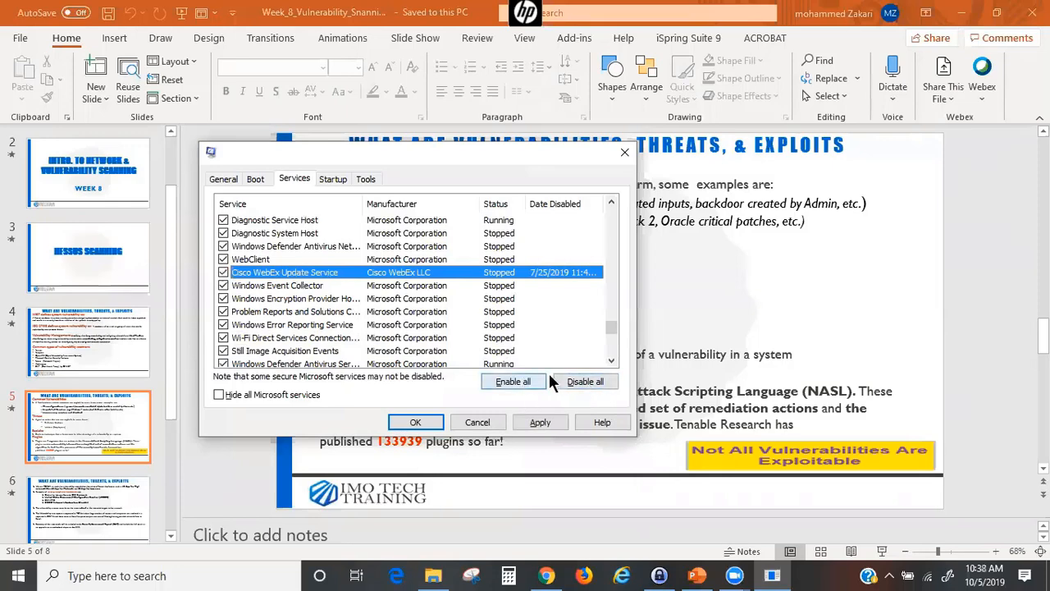
pyautogui.click(296, 327)
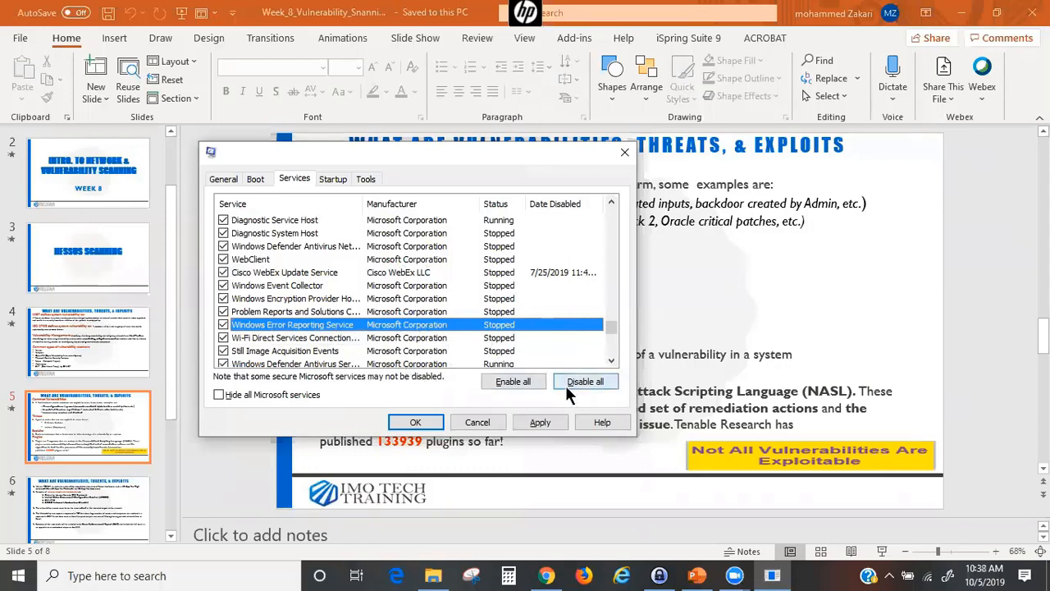
pyautogui.scroll(8, 302, 227)
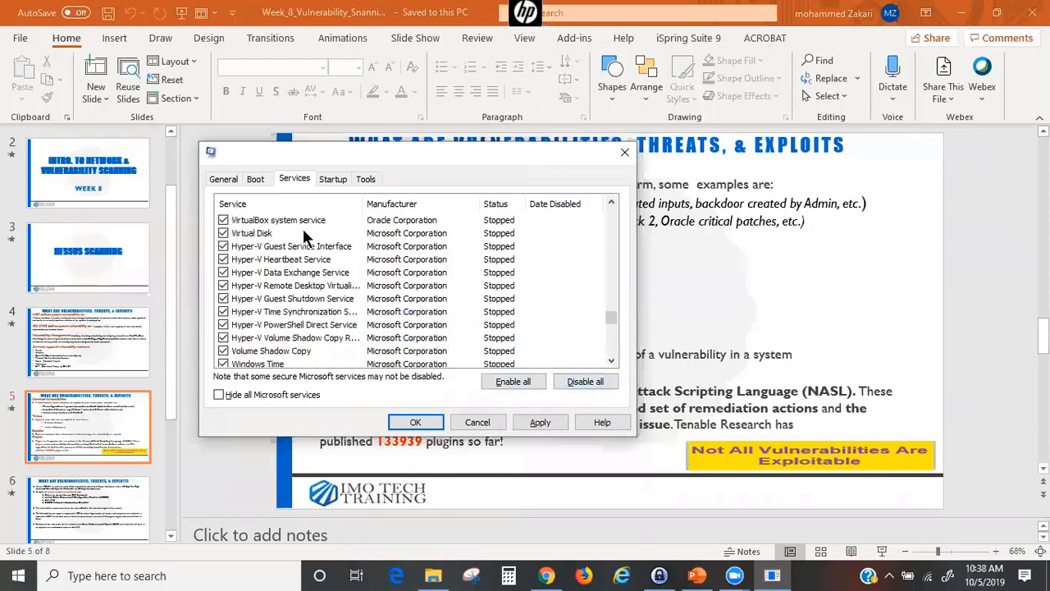
pyautogui.scroll(5, 249, 228)
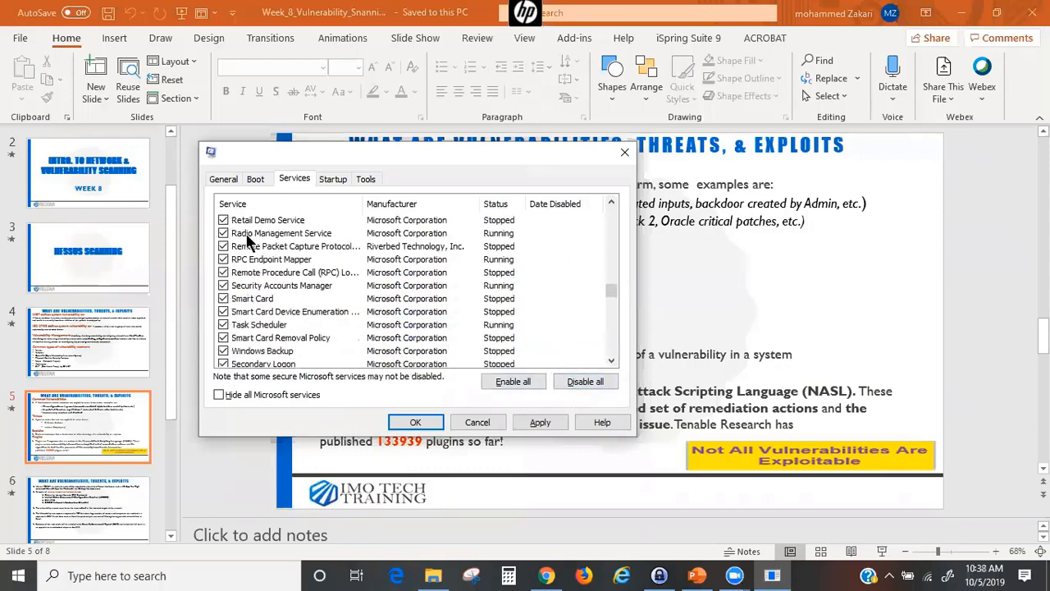
pyautogui.scroll(2, 238, 255)
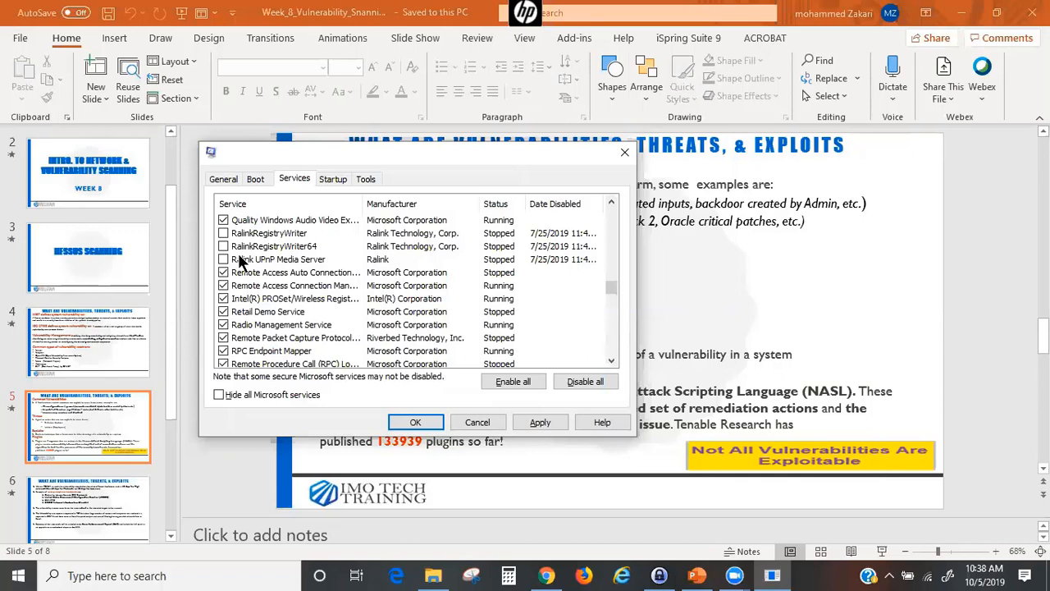
# - Go from System Configuration's Startup section to Task Manager's list of startup apps
pyautogui.click(328, 180)
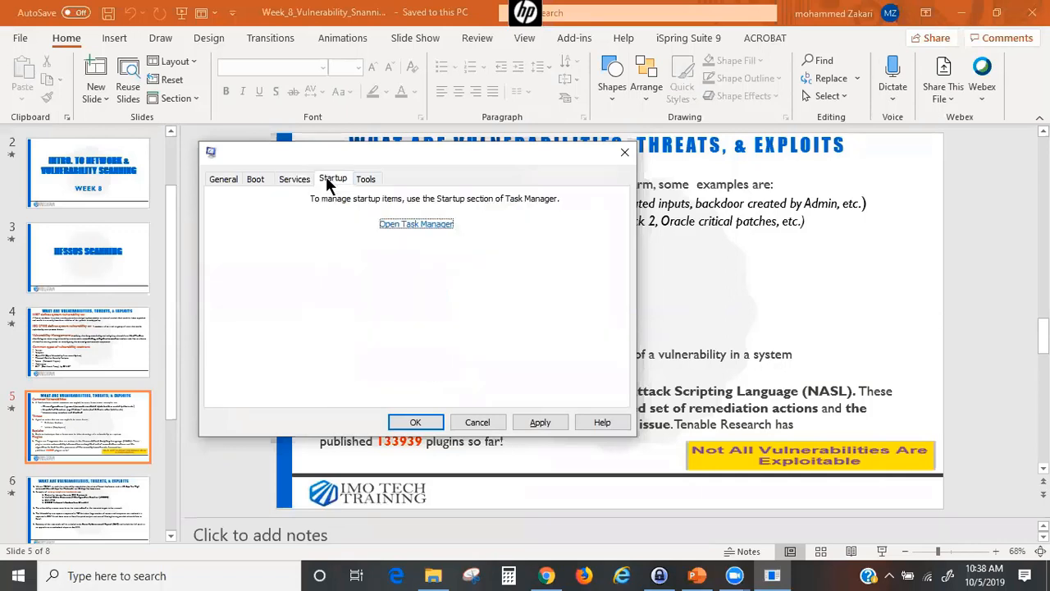
pyautogui.click(419, 224)
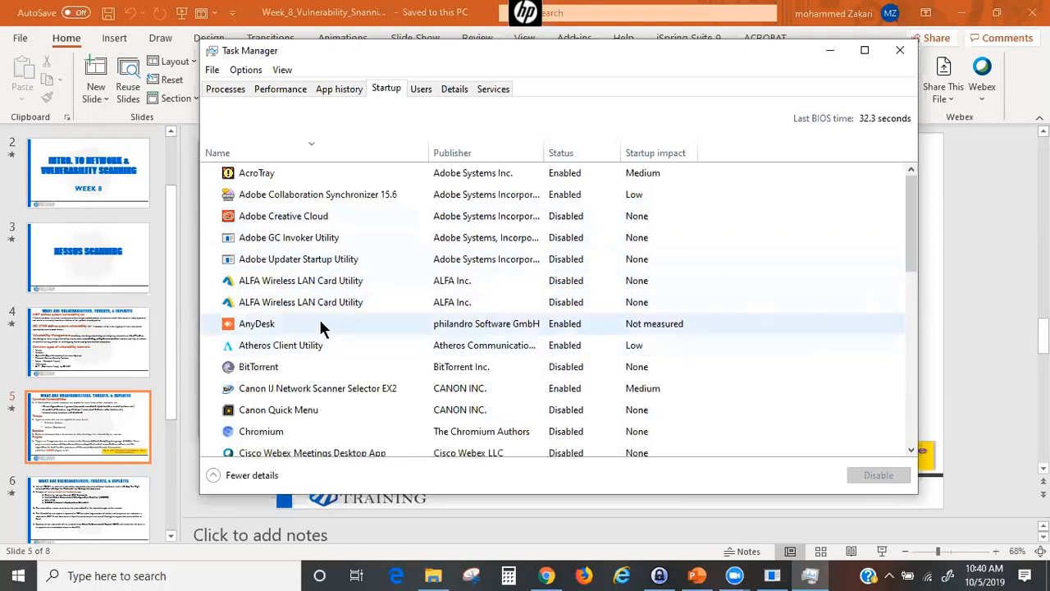
pyautogui.scroll(-1, 318, 317)
pyautogui.scroll(1, 556, 210)
pyautogui.scroll(-4, 571, 264)
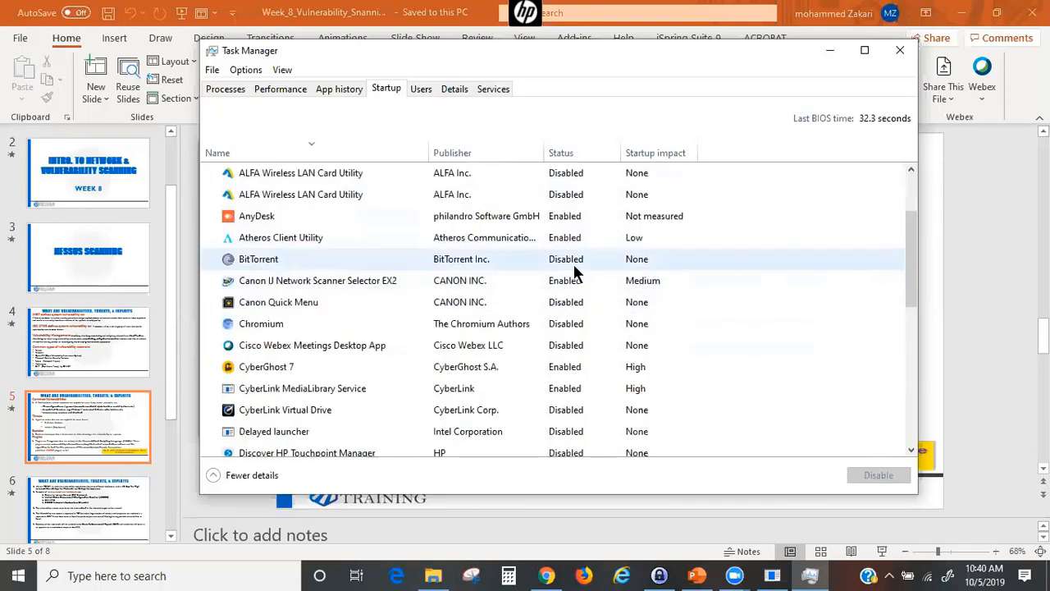
pyautogui.scroll(-2, 574, 291)
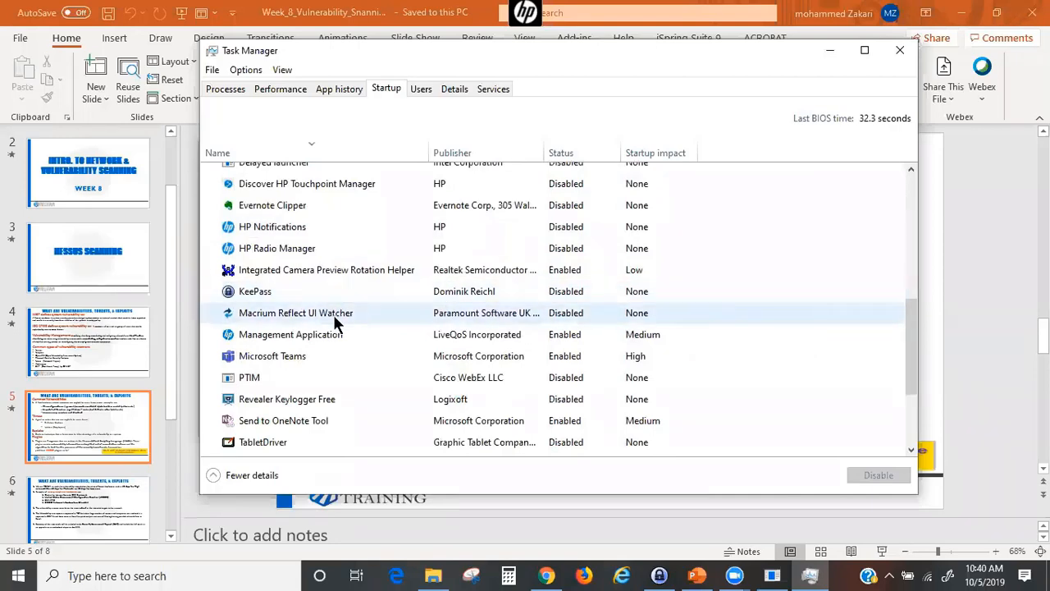
pyautogui.scroll(-3, 537, 402)
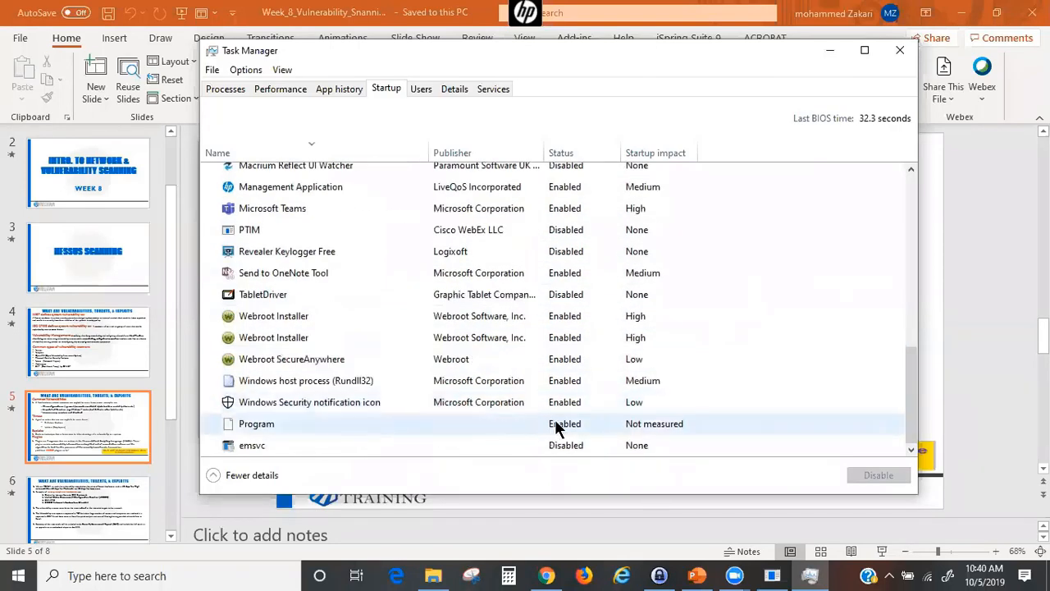
# - Disable the Program startup entry, close System Configuration, and present the vulnerabilities slide full screen
pyautogui.click(270, 420)
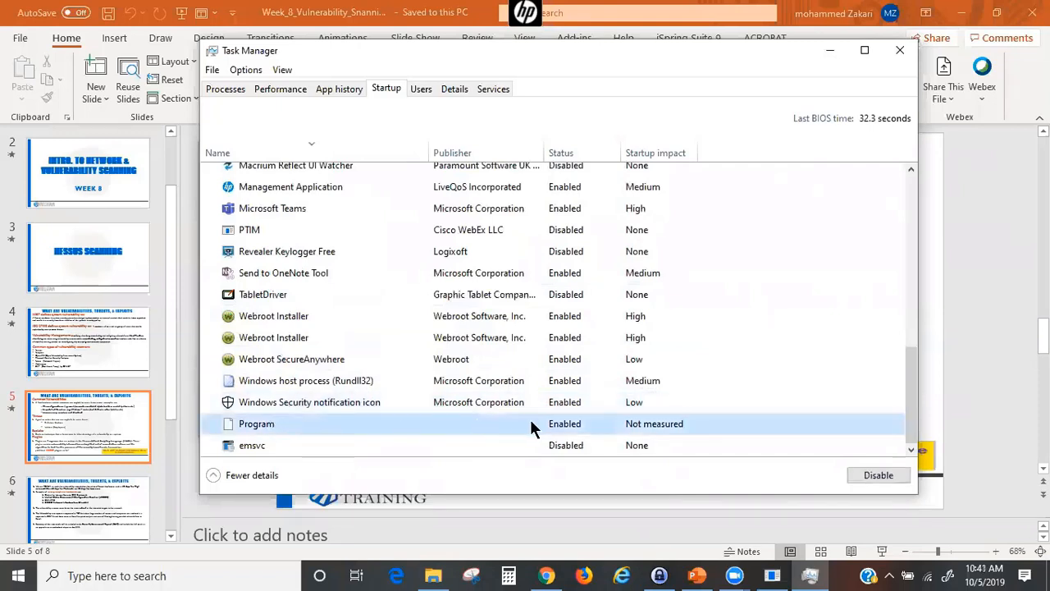
pyautogui.click(856, 476)
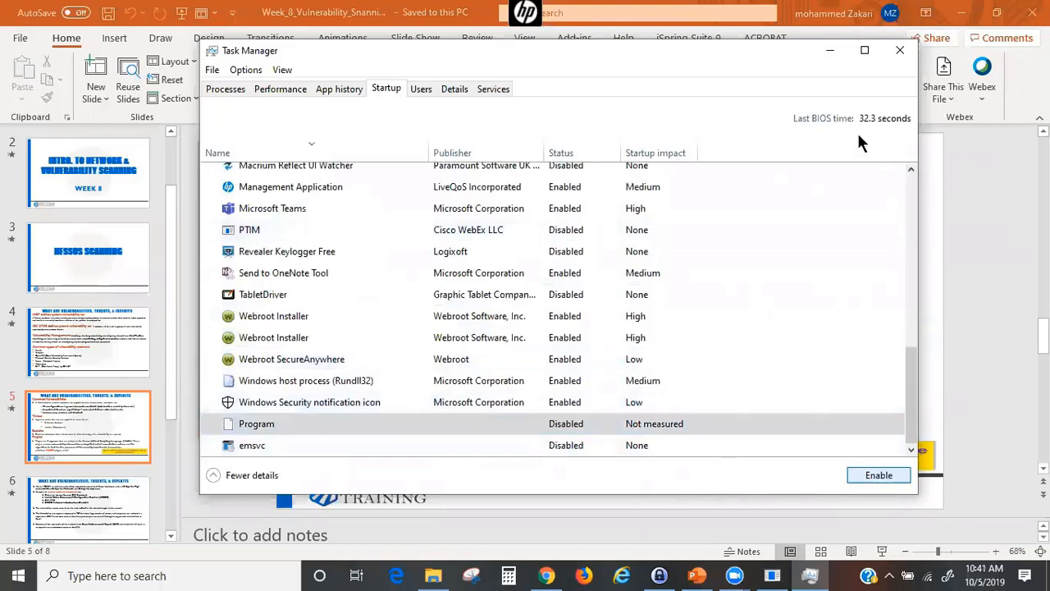
pyautogui.click(828, 51)
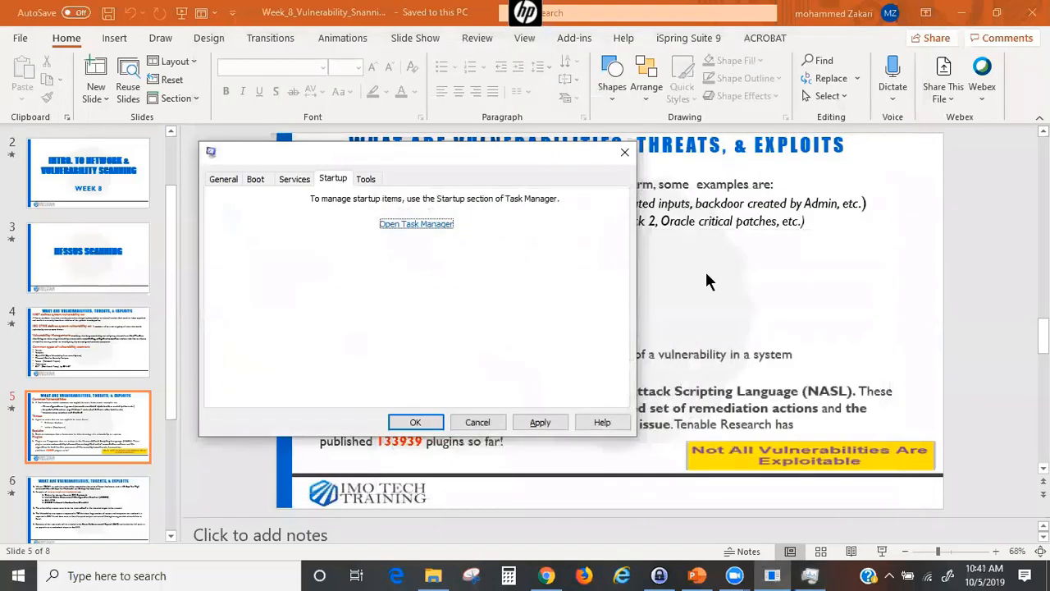
pyautogui.click(624, 155)
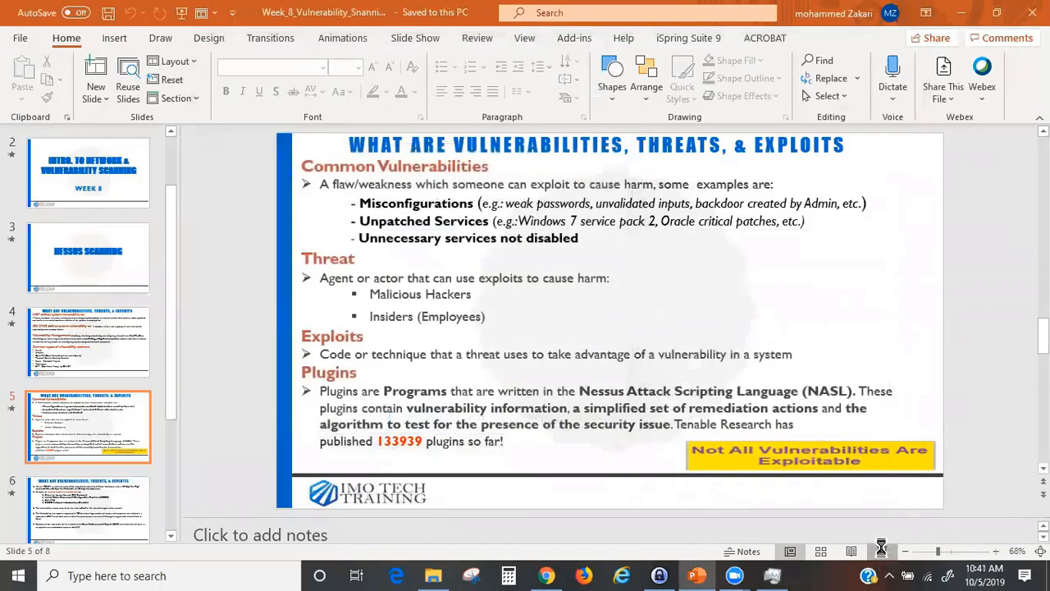
pyautogui.click(880, 548)
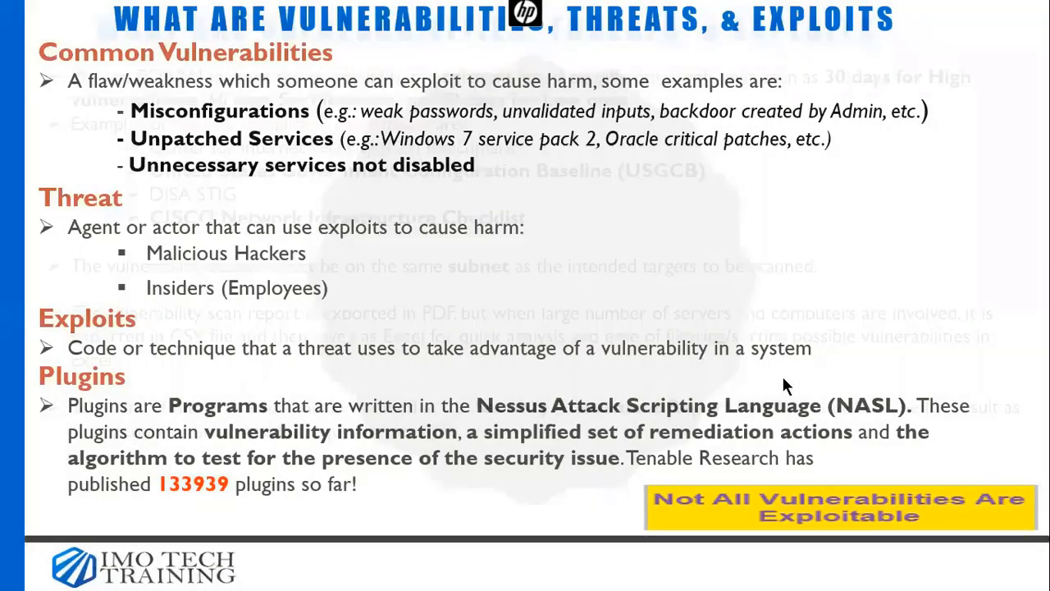
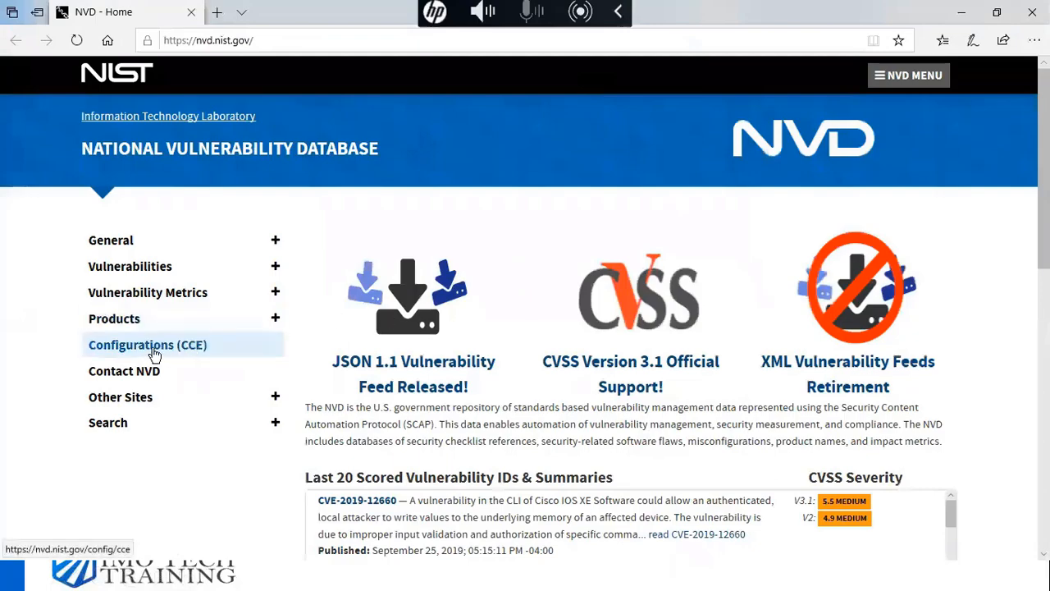
# - Open the NVD Search page and choose the Vulnerabilities - CVE search
pyautogui.scroll(-1, 585, 379)
pyautogui.scroll(-1, 572, 370)
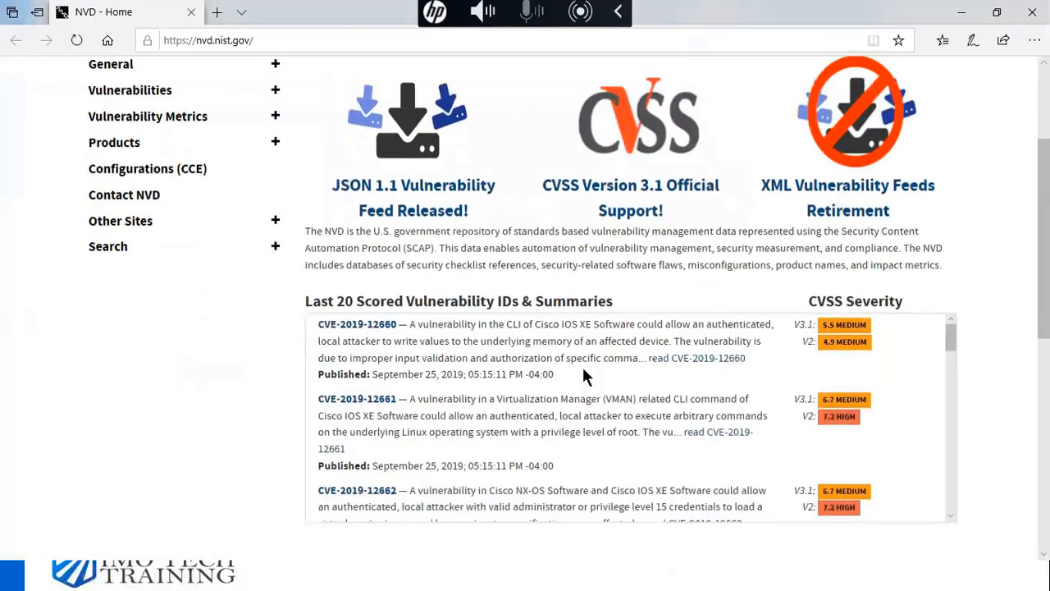
pyautogui.scroll(2, 703, 381)
pyautogui.scroll(-2, 511, 435)
pyautogui.scroll(3, 353, 332)
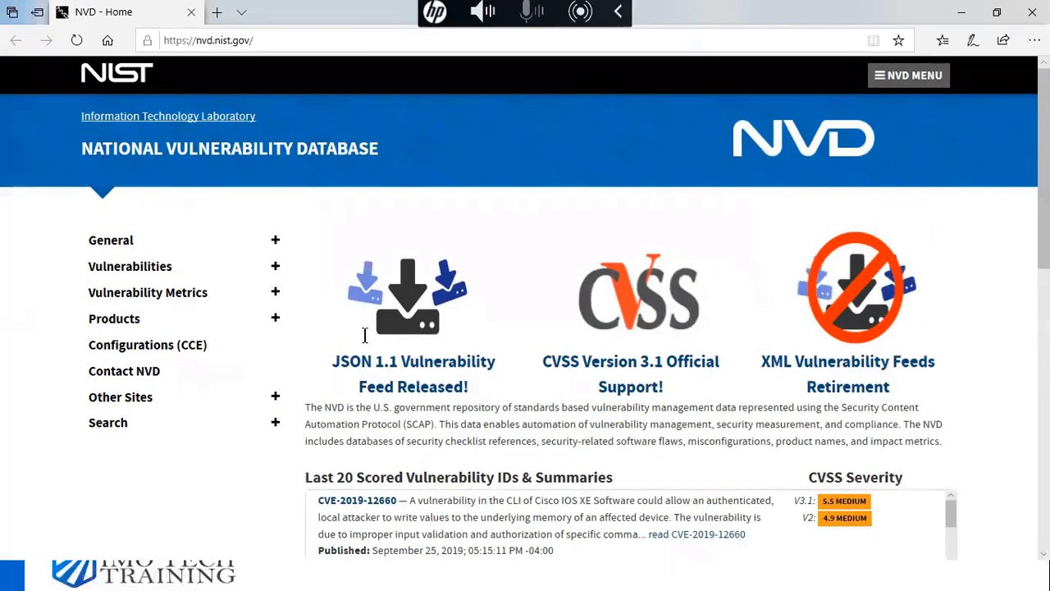
pyautogui.scroll(-3, 387, 349)
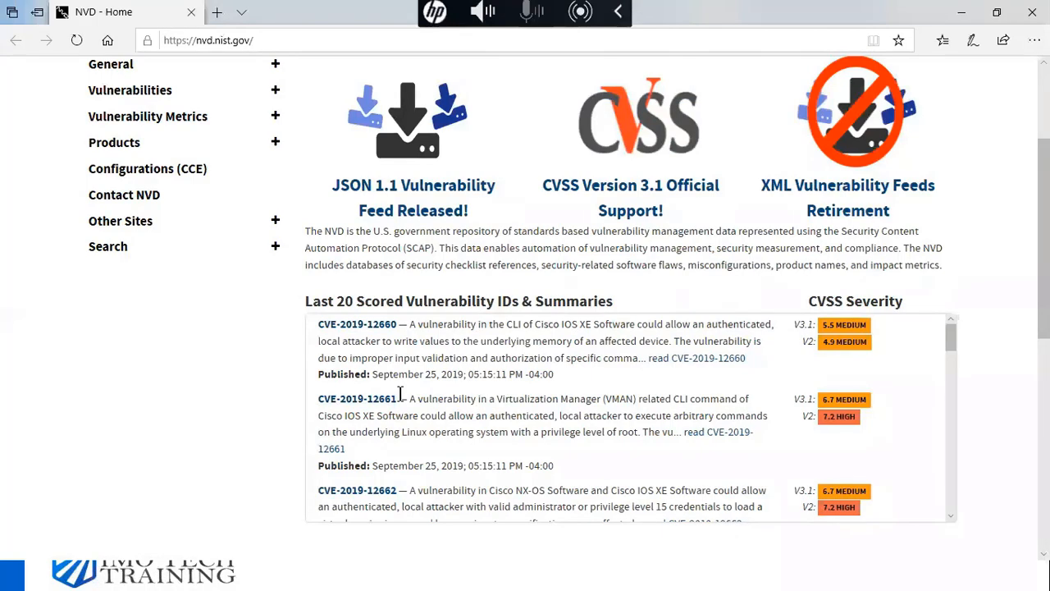
pyautogui.scroll(3, 399, 394)
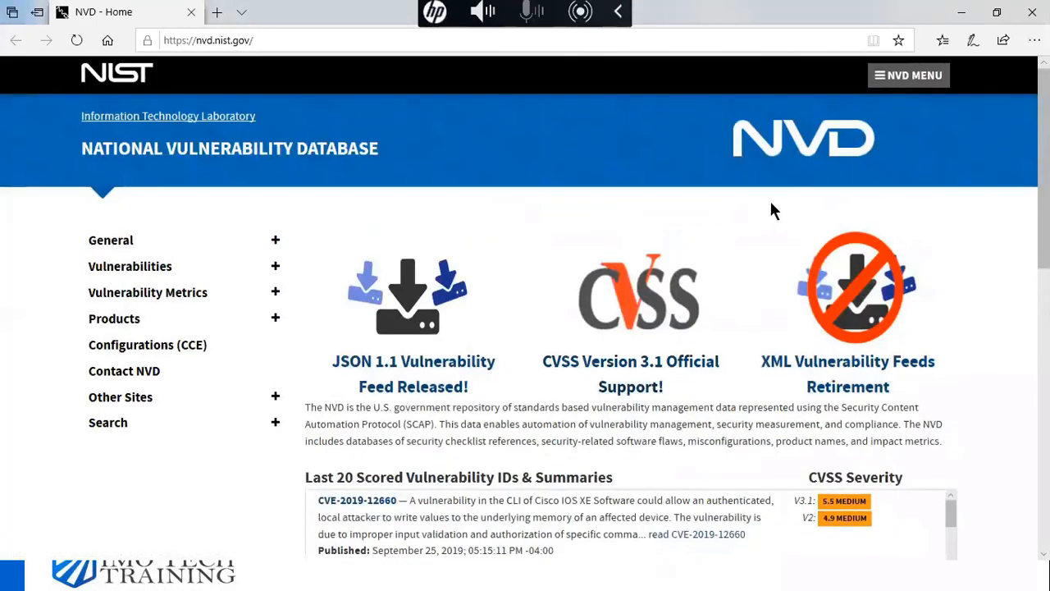
pyautogui.click(105, 423)
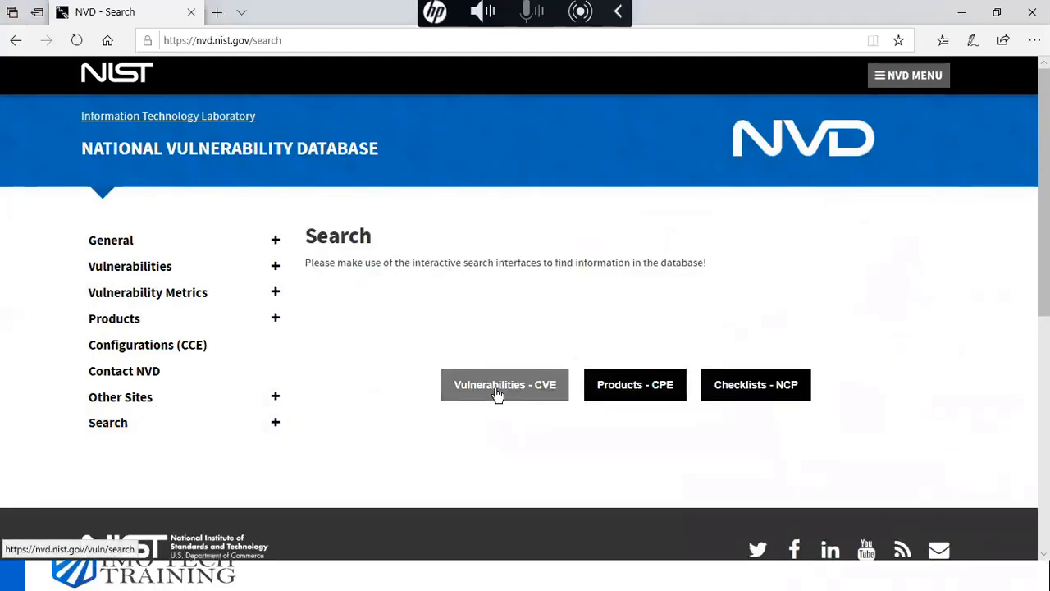
pyautogui.click(505, 395)
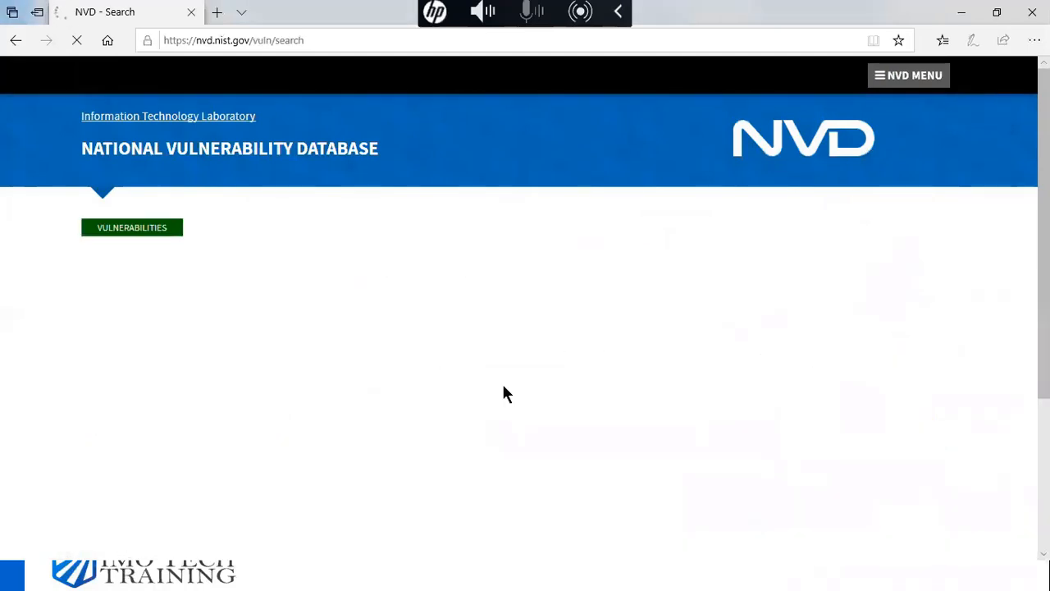
# - Try the CVE keyword search box, then return to the general NVD Search page
pyautogui.click(129, 501)
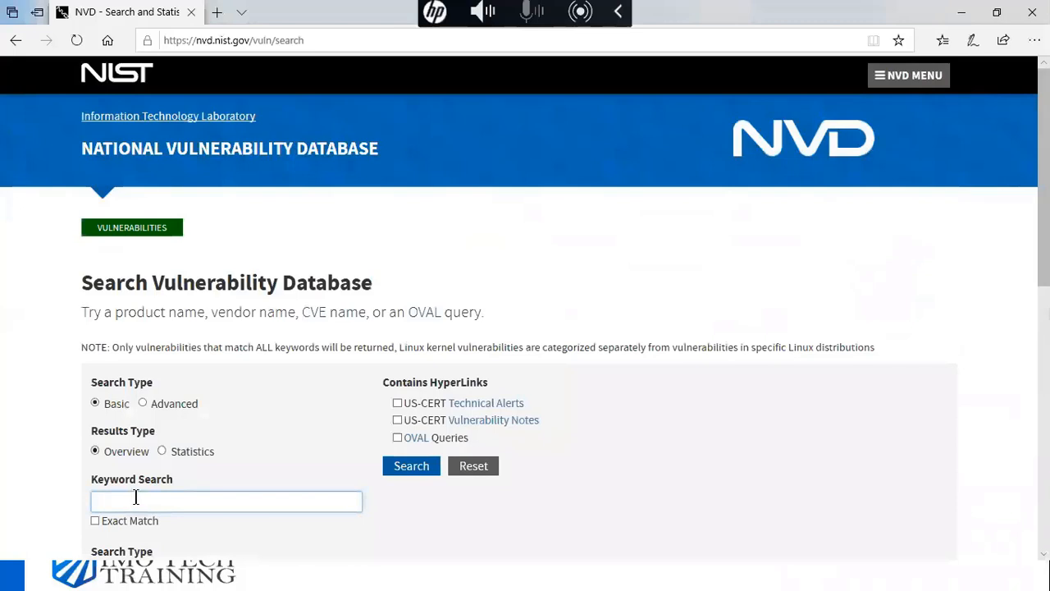
pyautogui.scroll(-2, 105, 414)
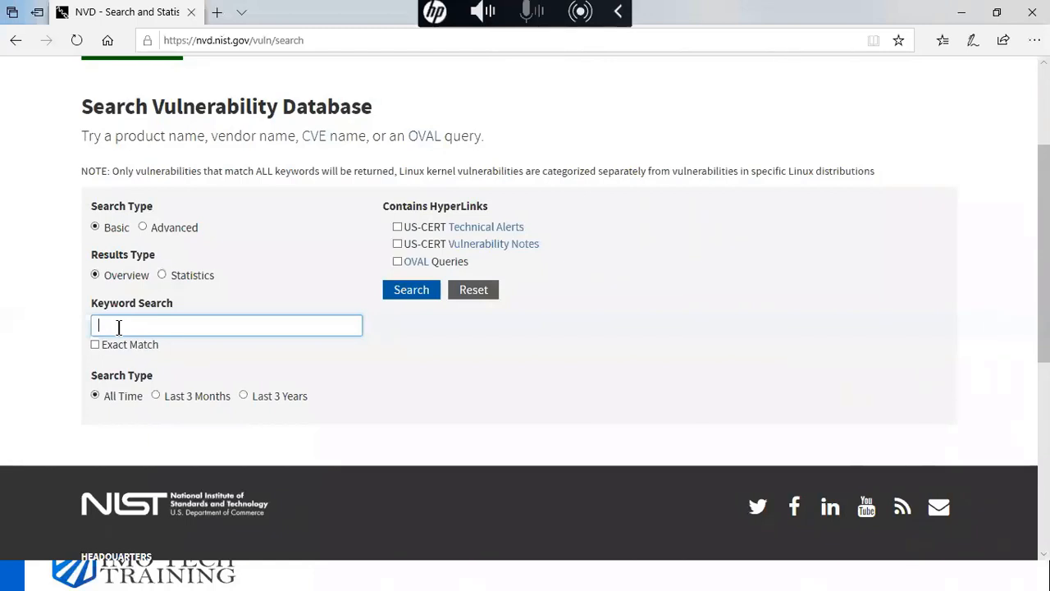
pyautogui.click(15, 40)
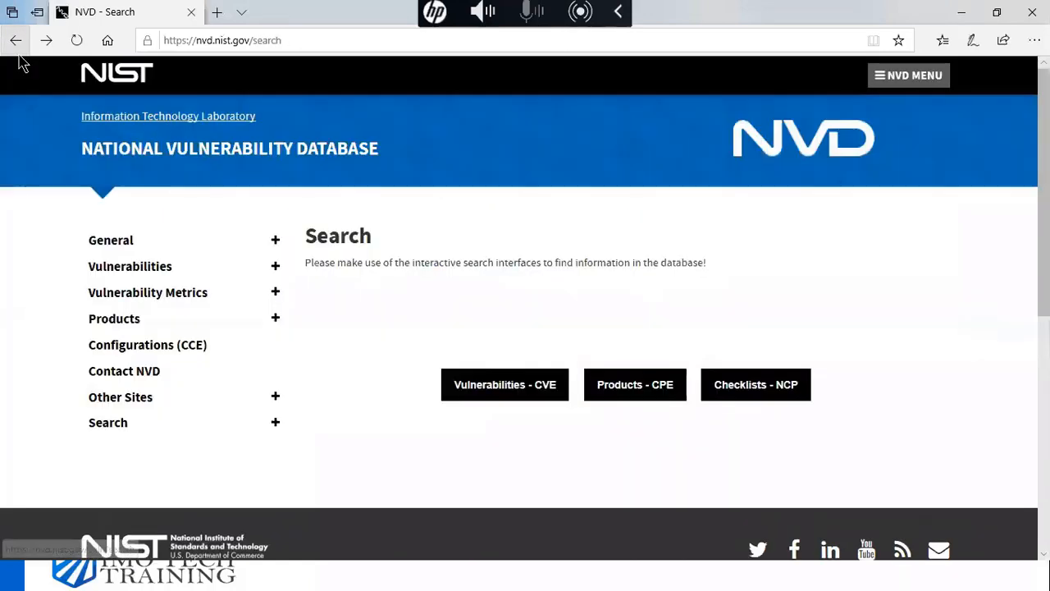
pyautogui.click(962, 13)
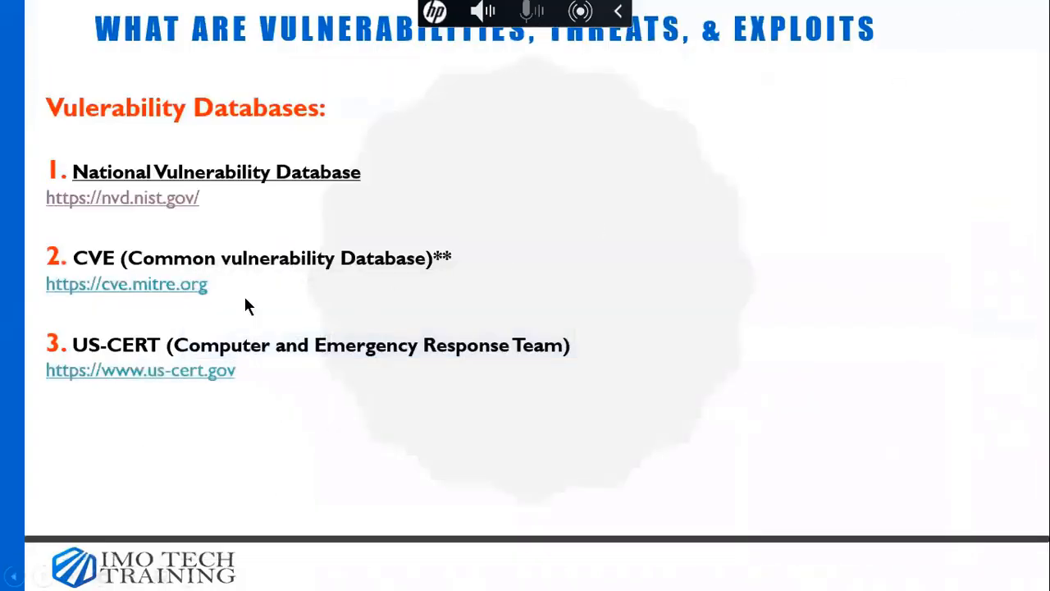
pyautogui.click(152, 286)
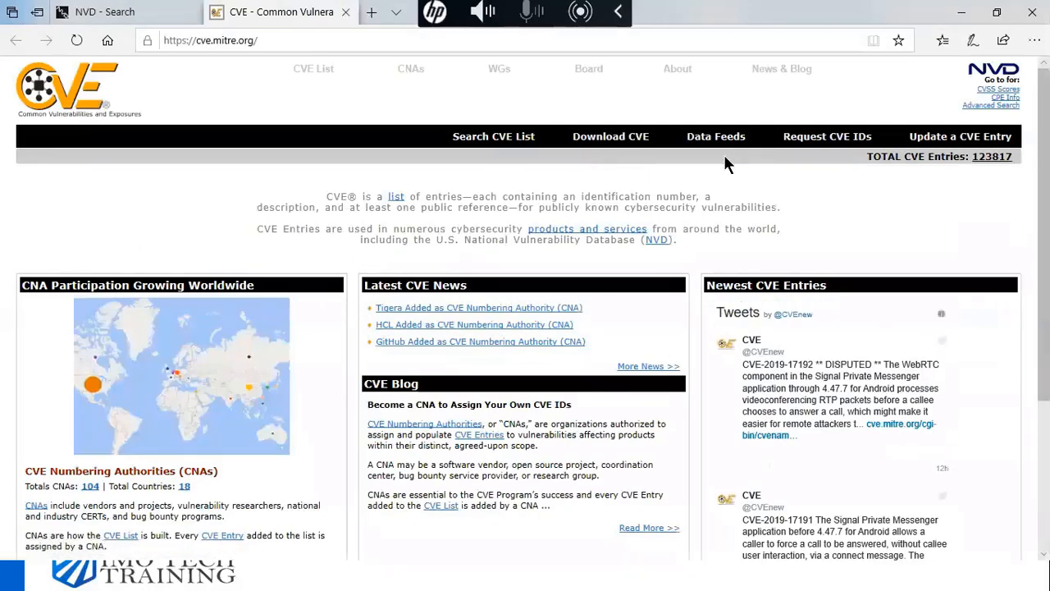
# - Open Request CVE IDs, scroll the CNA table to Facebook, Inc., and follow its link
pyautogui.click(804, 137)
pyautogui.scroll(-4, 242, 281)
pyautogui.scroll(-10, 241, 281)
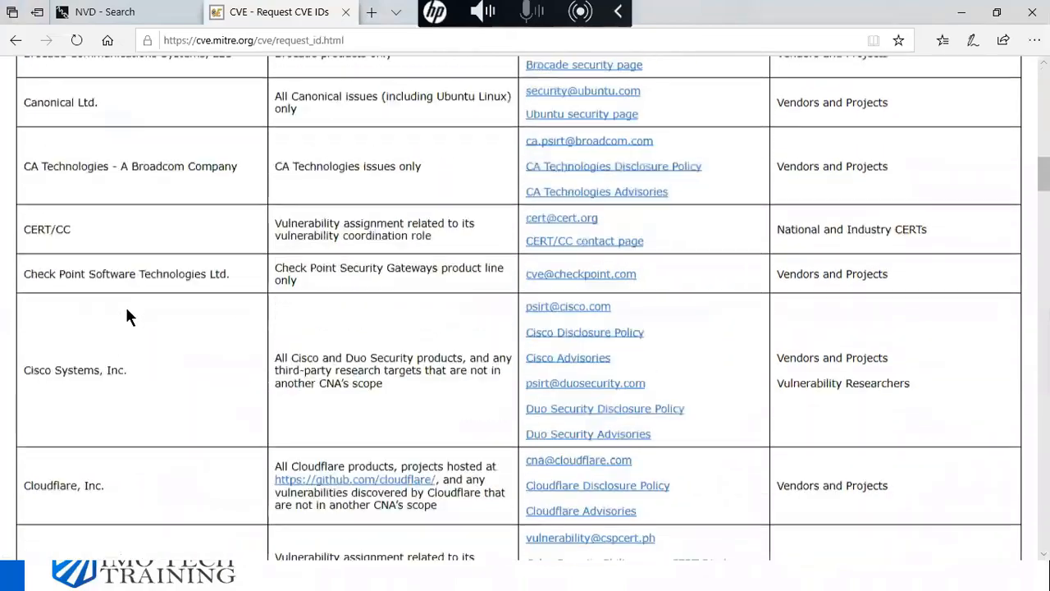
pyautogui.scroll(-8, 119, 324)
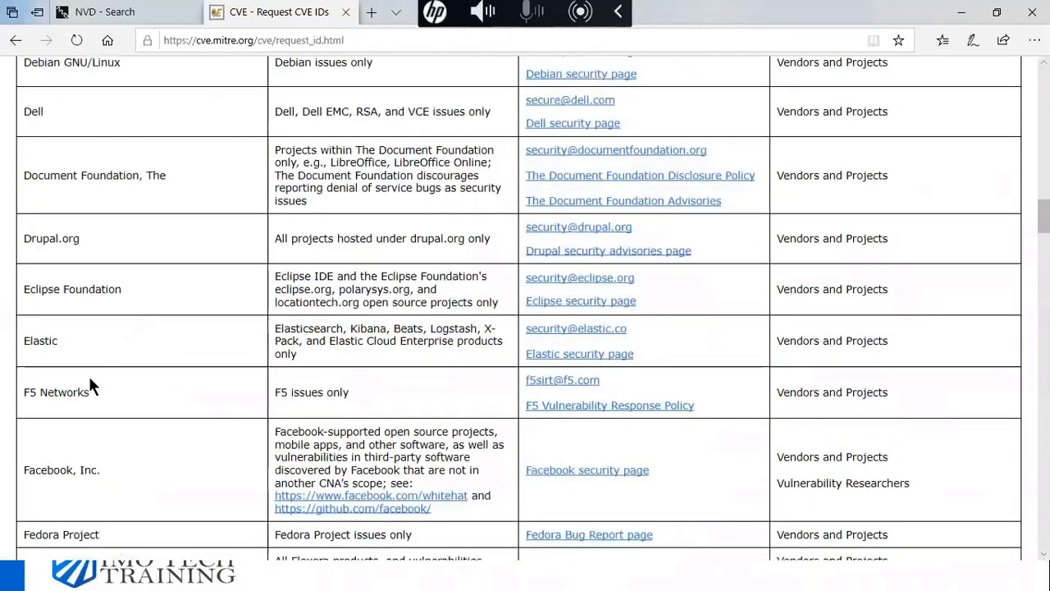
pyautogui.scroll(-2, 90, 374)
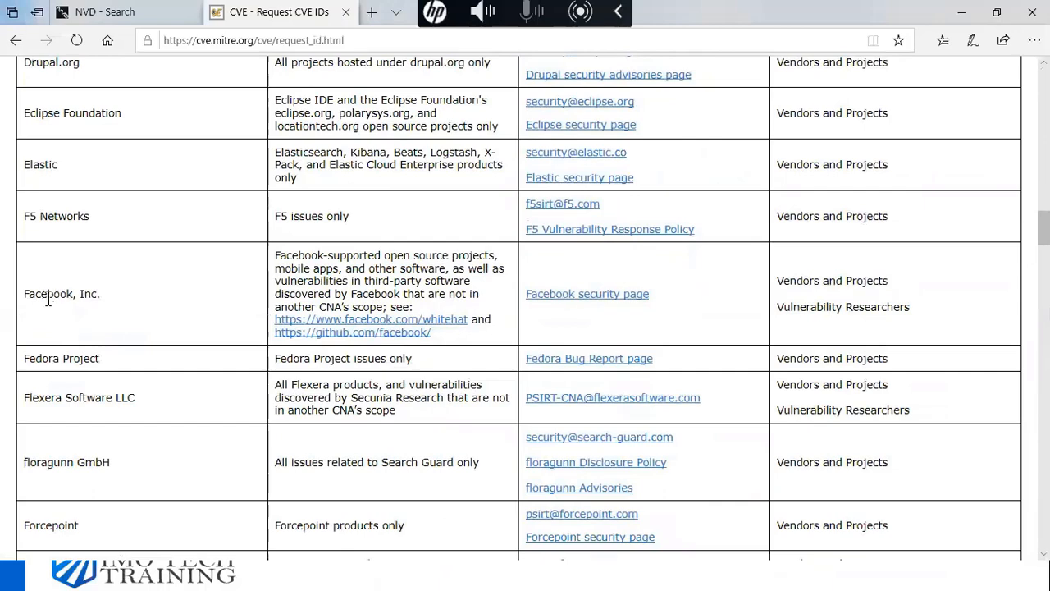
pyautogui.click(586, 293)
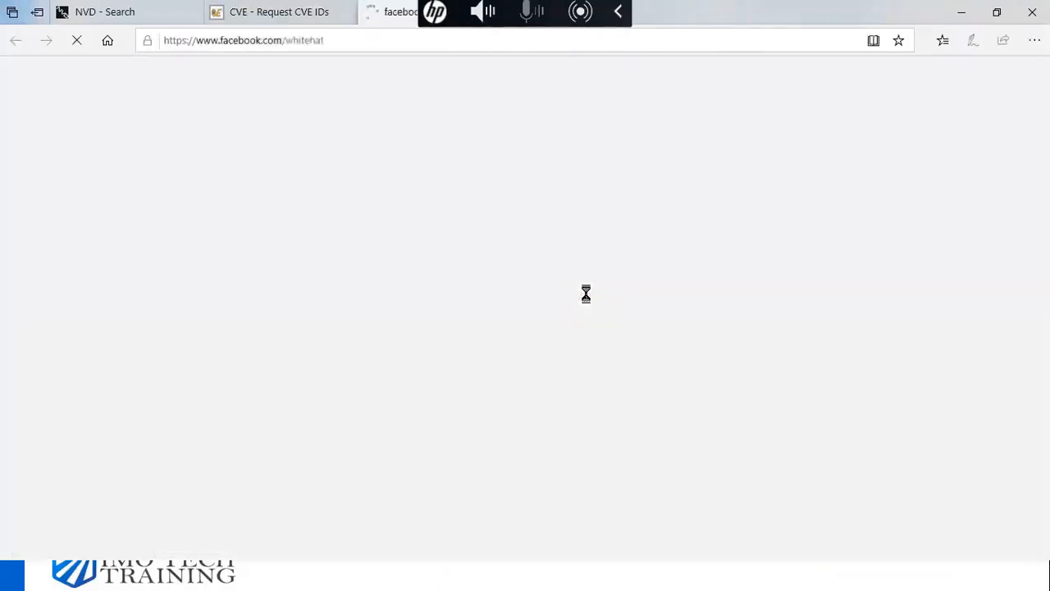
# - Read through the Facebook Whitehat bug bounty page, reopening it from the CNA table
pyautogui.scroll(-2, 407, 275)
pyautogui.scroll(2, 316, 279)
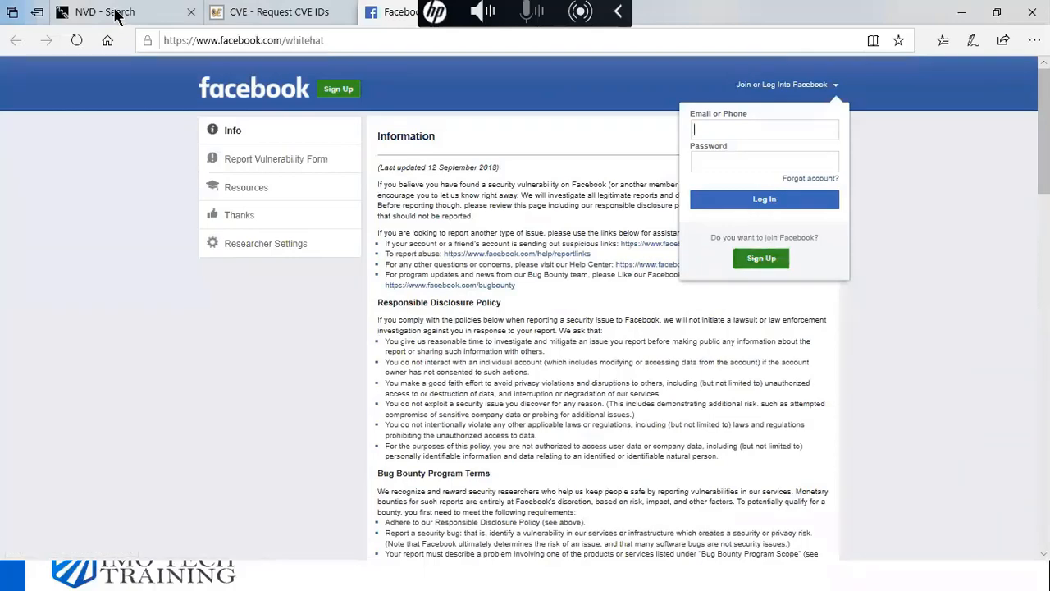
pyautogui.click(288, 26)
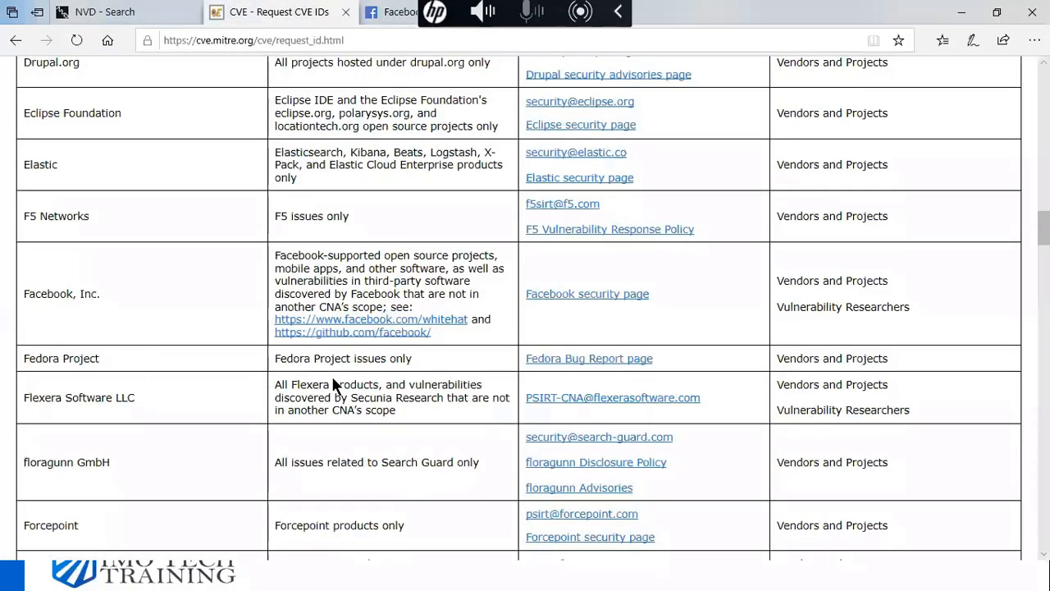
pyautogui.click(326, 321)
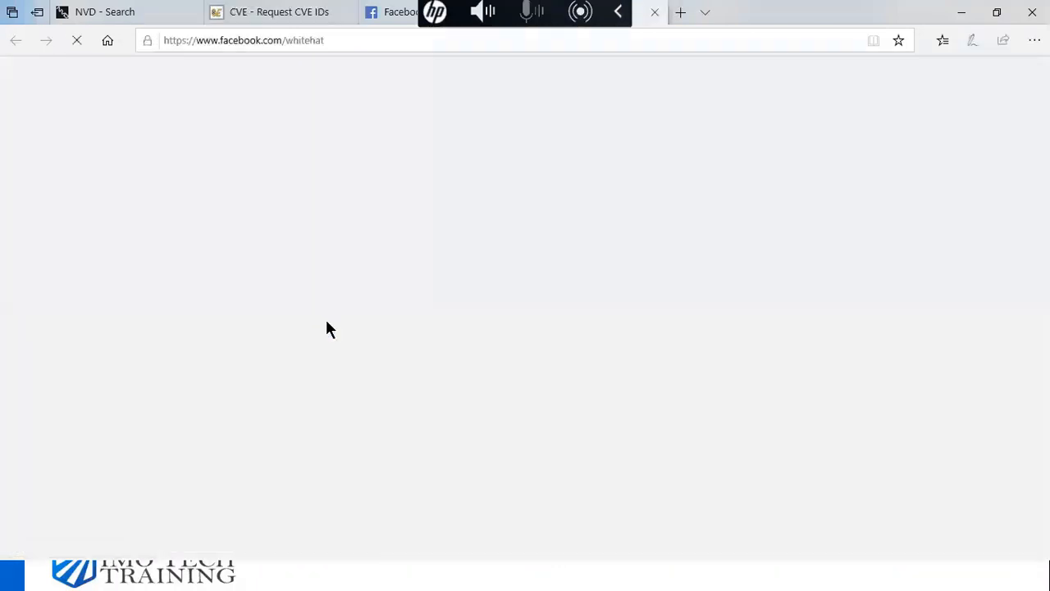
pyautogui.scroll(-15, 361, 304)
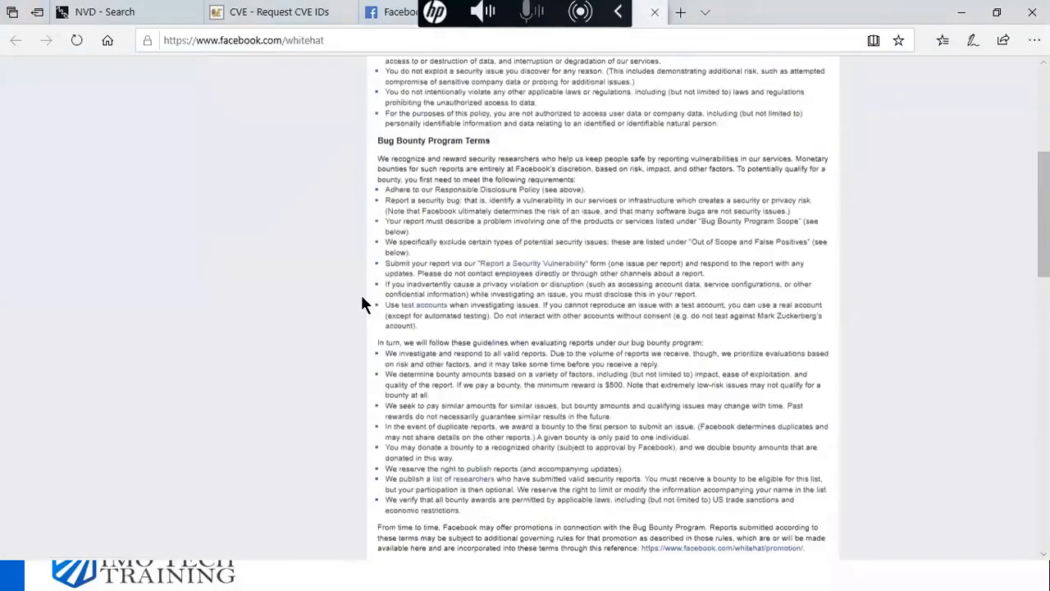
pyautogui.scroll(-10, 364, 307)
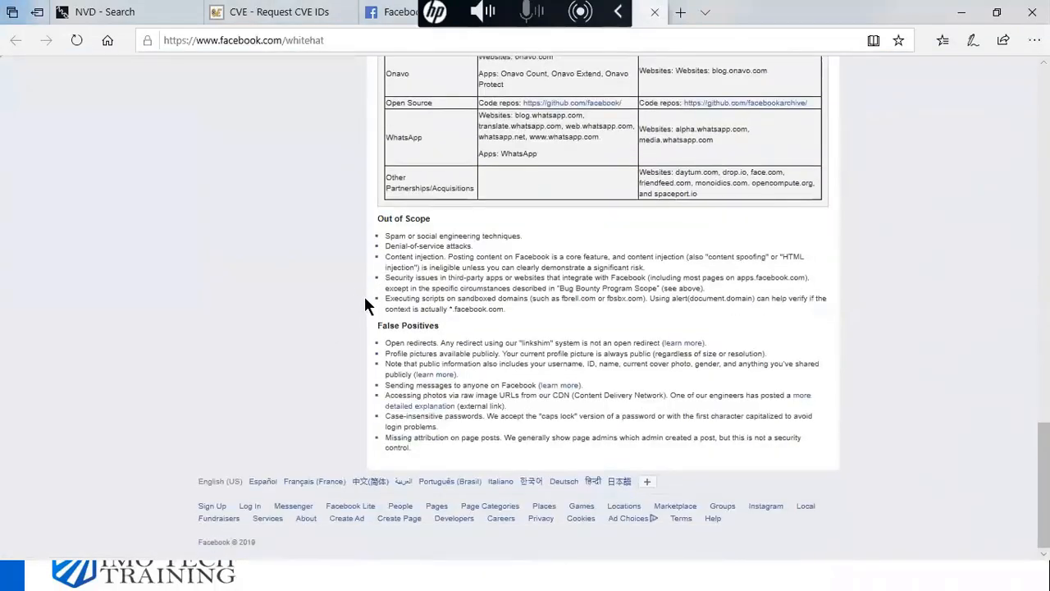
pyautogui.scroll(12, 366, 300)
pyautogui.scroll(6, 366, 303)
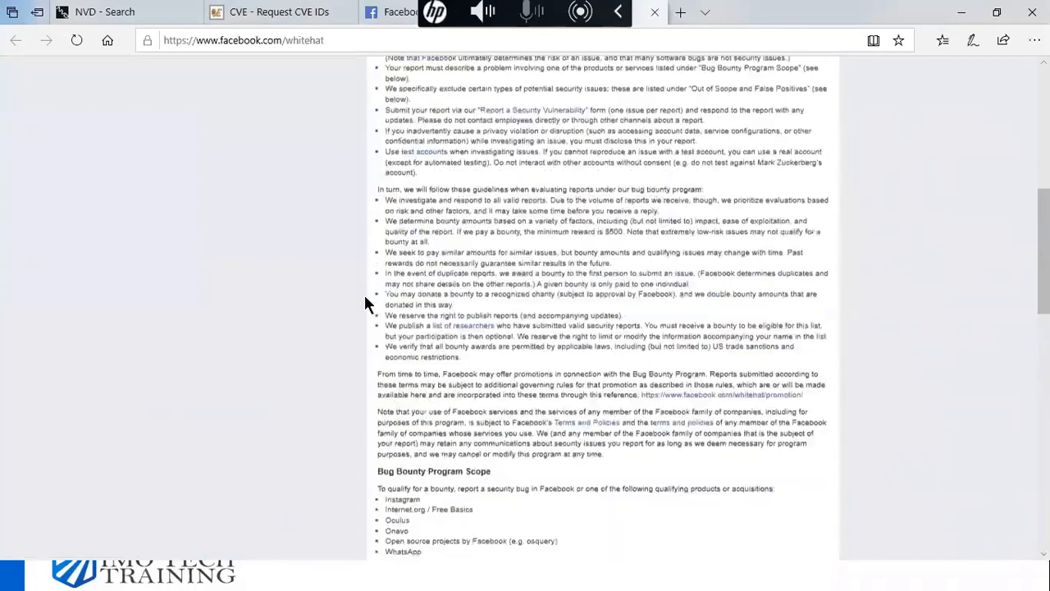
pyautogui.scroll(3, 366, 303)
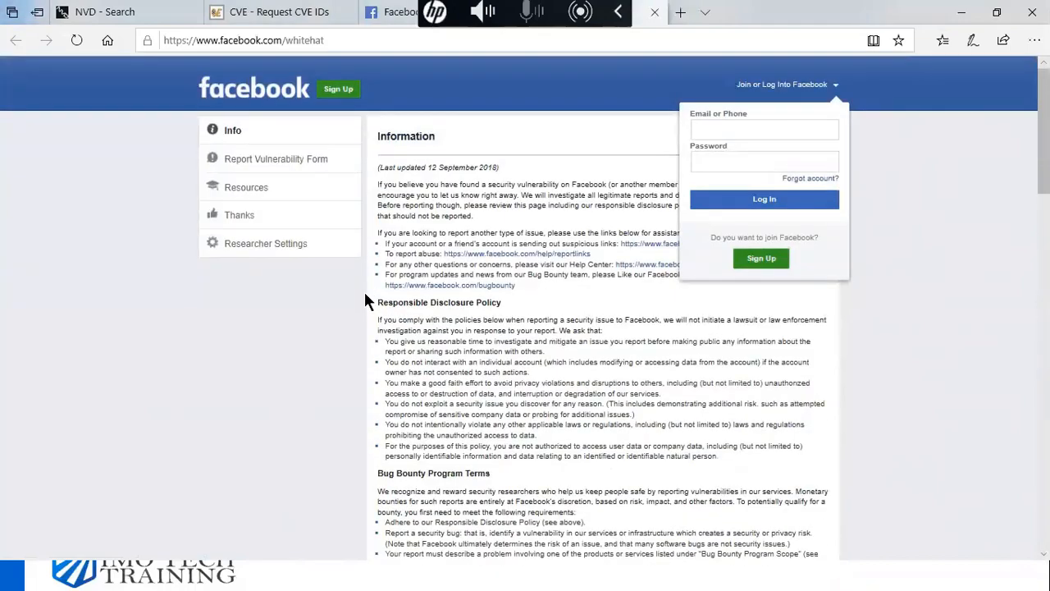
# - Return to the Request CVE IDs tab and scroll down the participating CNAs table
pyautogui.click(284, 25)
pyautogui.scroll(-4, 246, 435)
pyautogui.scroll(-4, 253, 424)
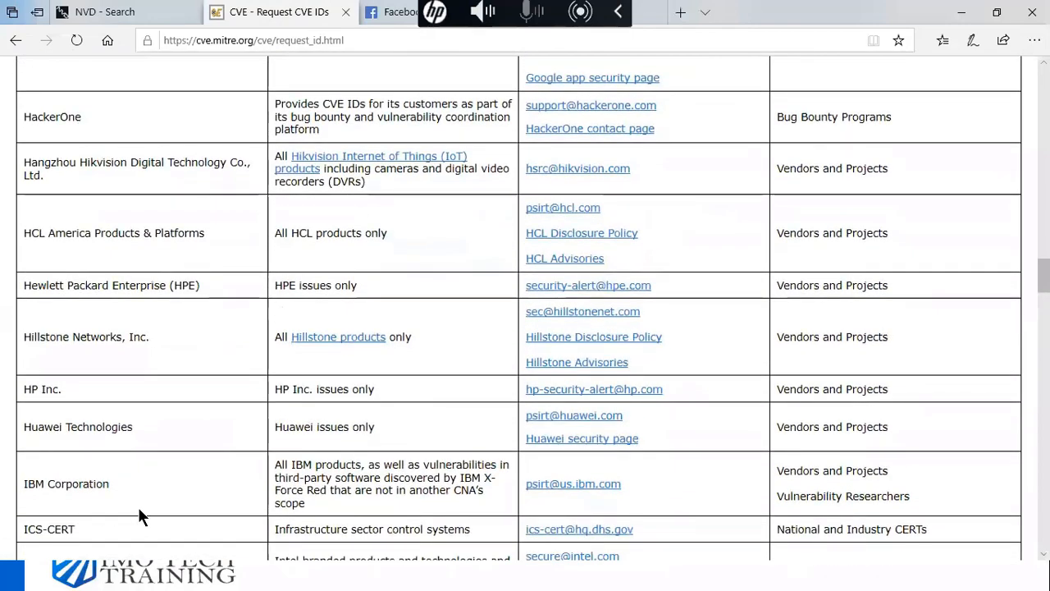
pyautogui.scroll(-3, 145, 492)
pyautogui.scroll(-4, 534, 460)
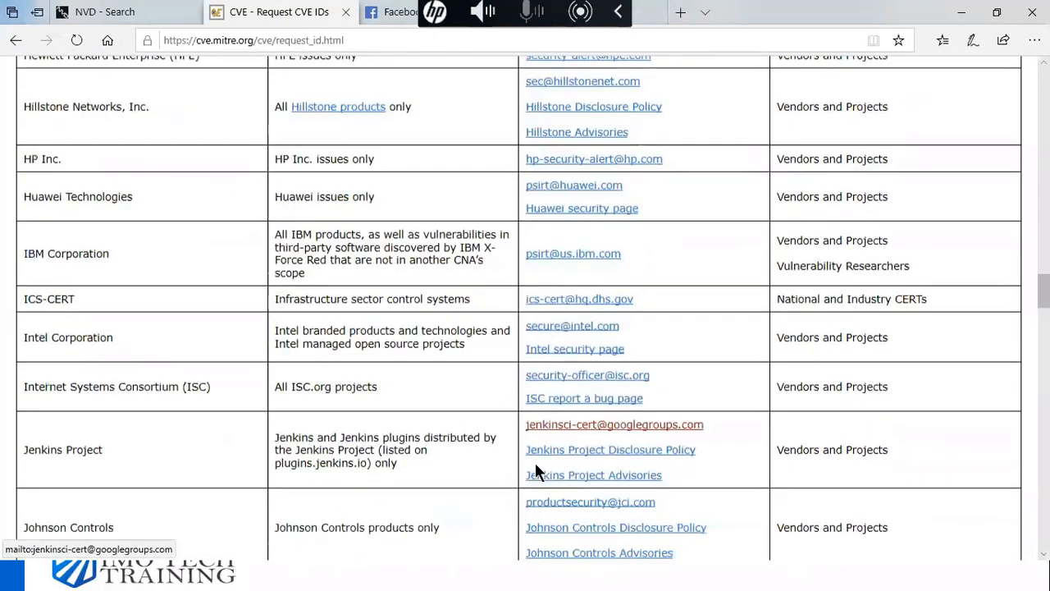
pyautogui.scroll(-2, 336, 492)
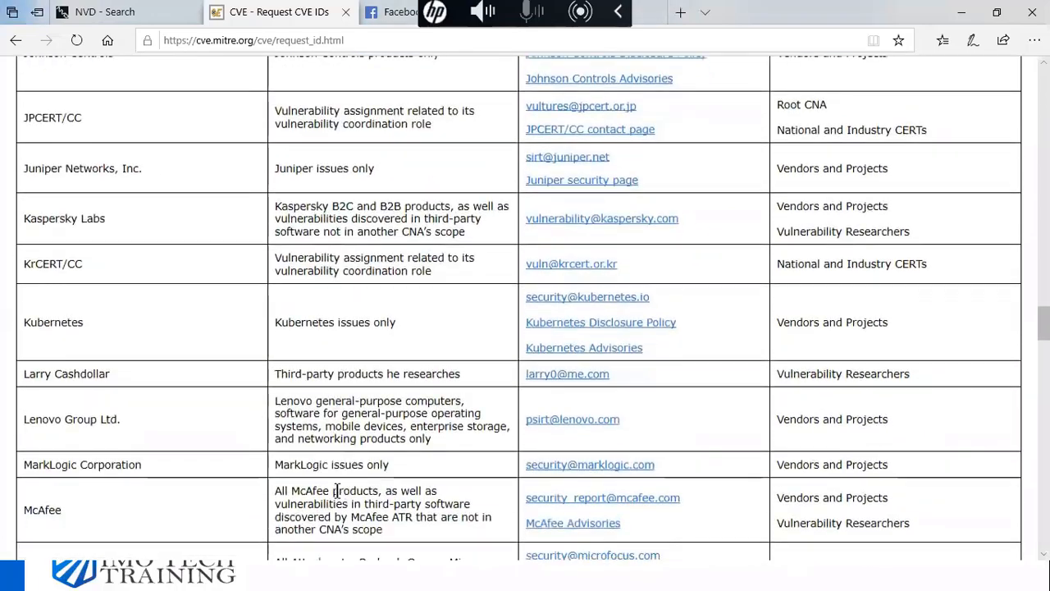
pyautogui.scroll(-2, 399, 484)
pyautogui.scroll(-2, 460, 492)
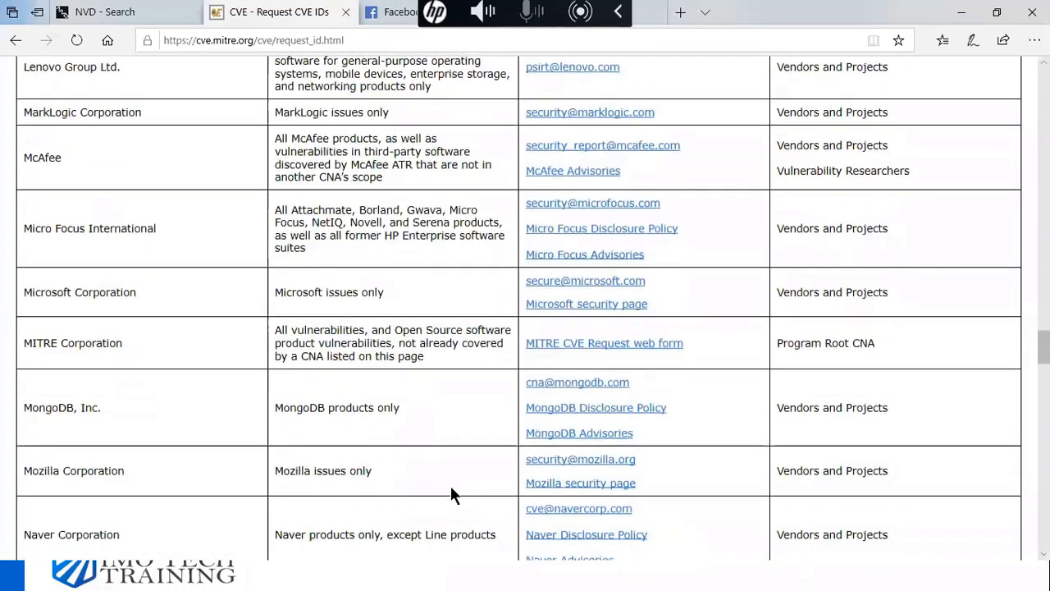
pyautogui.scroll(-2, 368, 500)
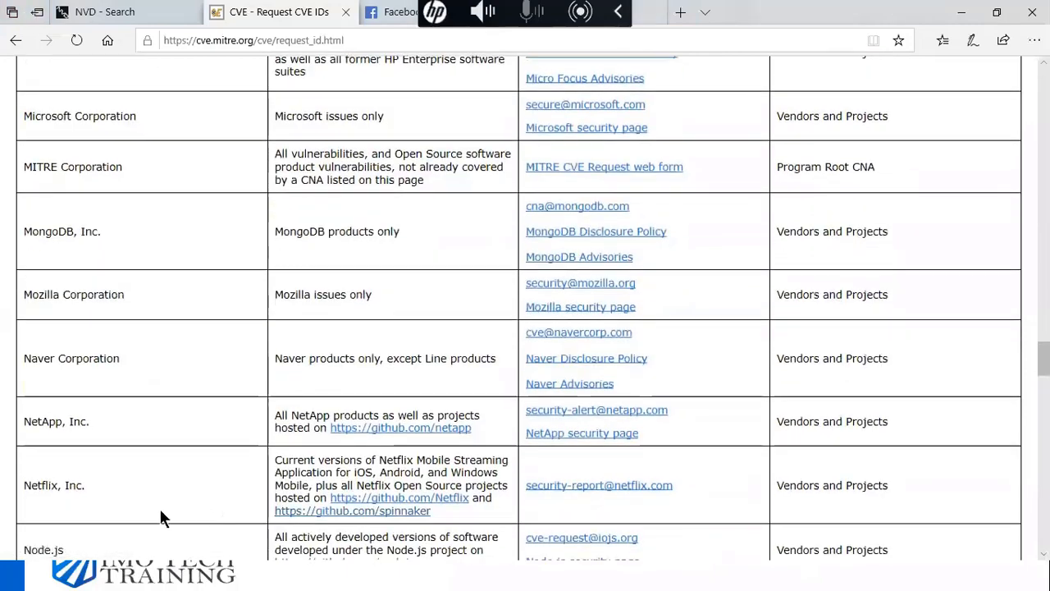
pyautogui.scroll(-2, 271, 513)
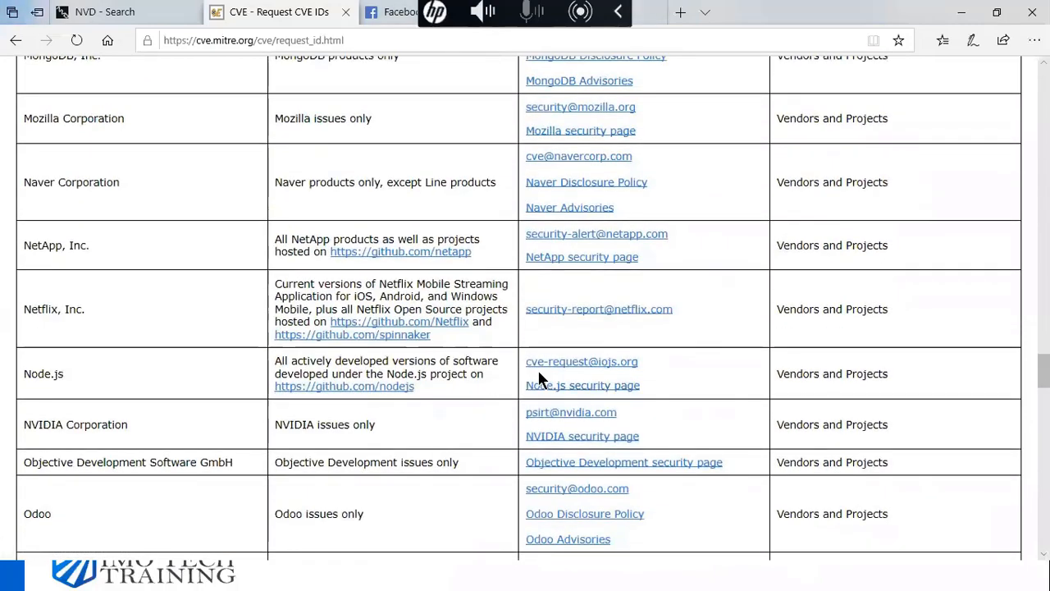
pyautogui.scroll(10, 592, 382)
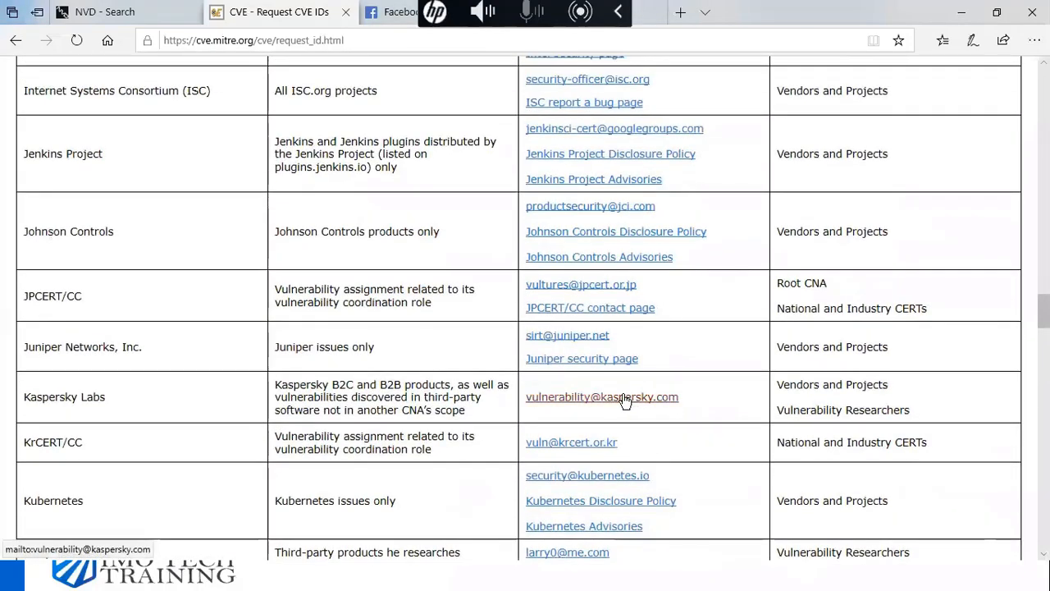
pyautogui.click(566, 337)
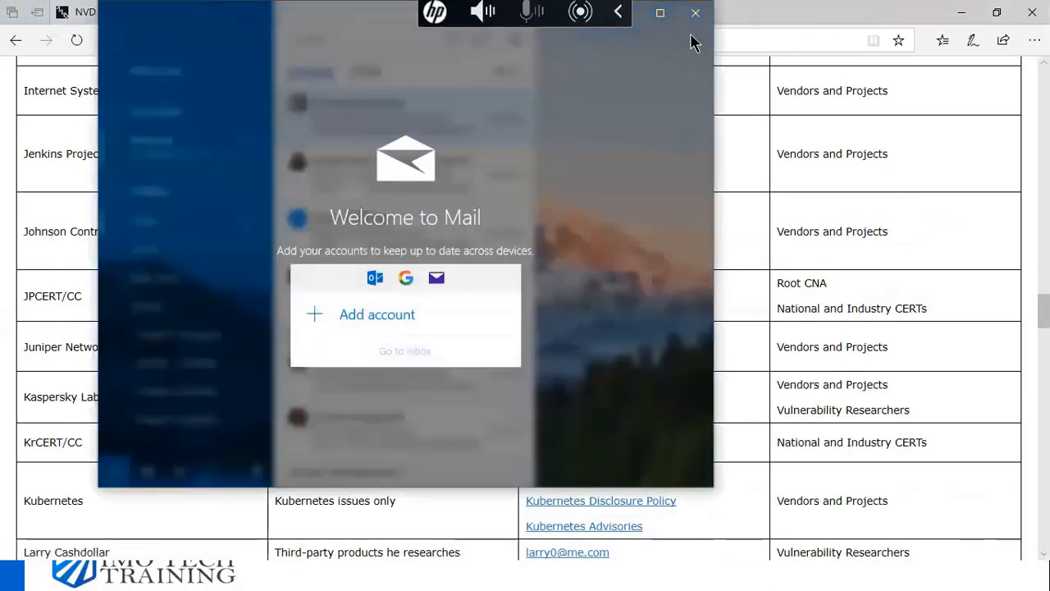
pyautogui.click(696, 15)
pyautogui.scroll(1, 502, 321)
pyautogui.scroll(5, 501, 315)
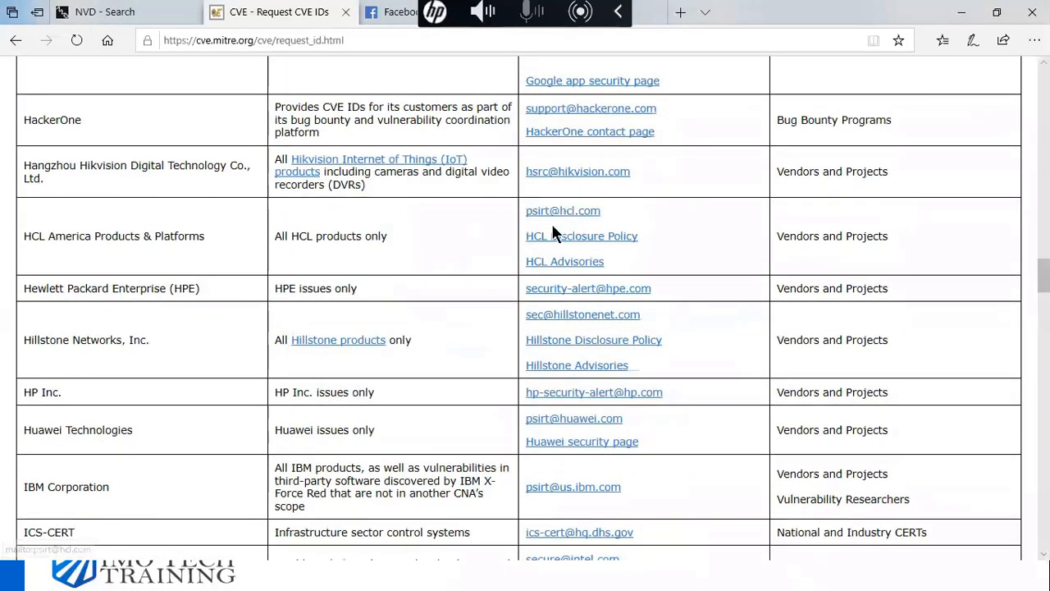
pyautogui.click(568, 174)
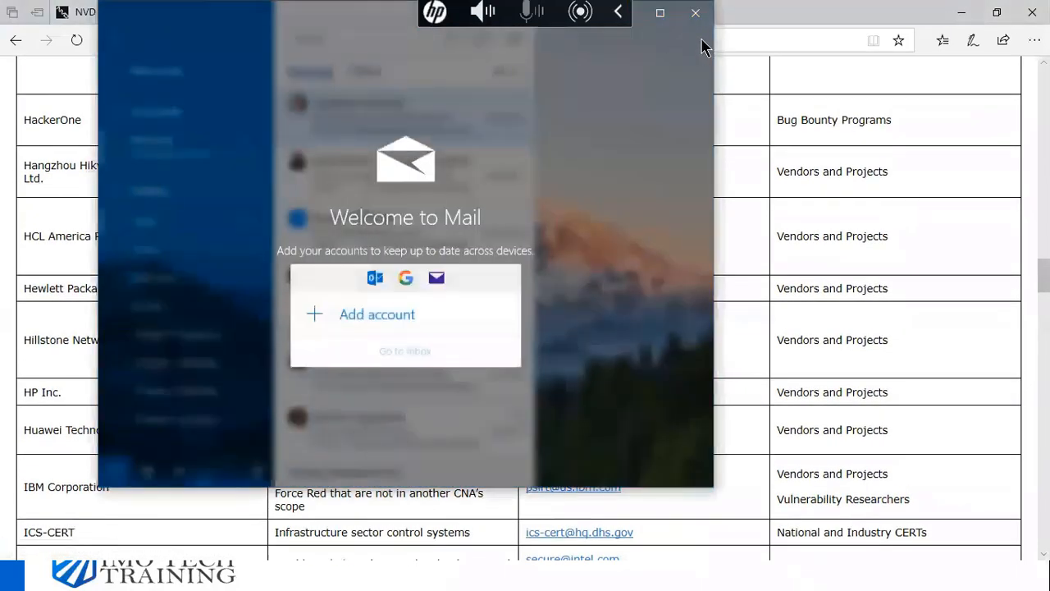
pyautogui.click(696, 12)
pyautogui.scroll(15, 628, 341)
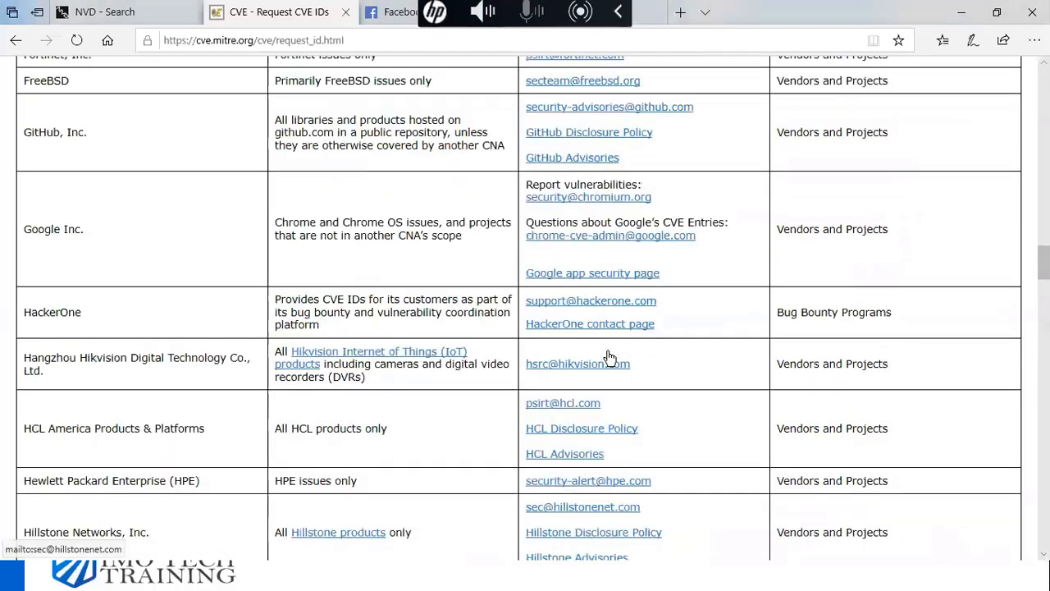
pyautogui.scroll(15, 505, 270)
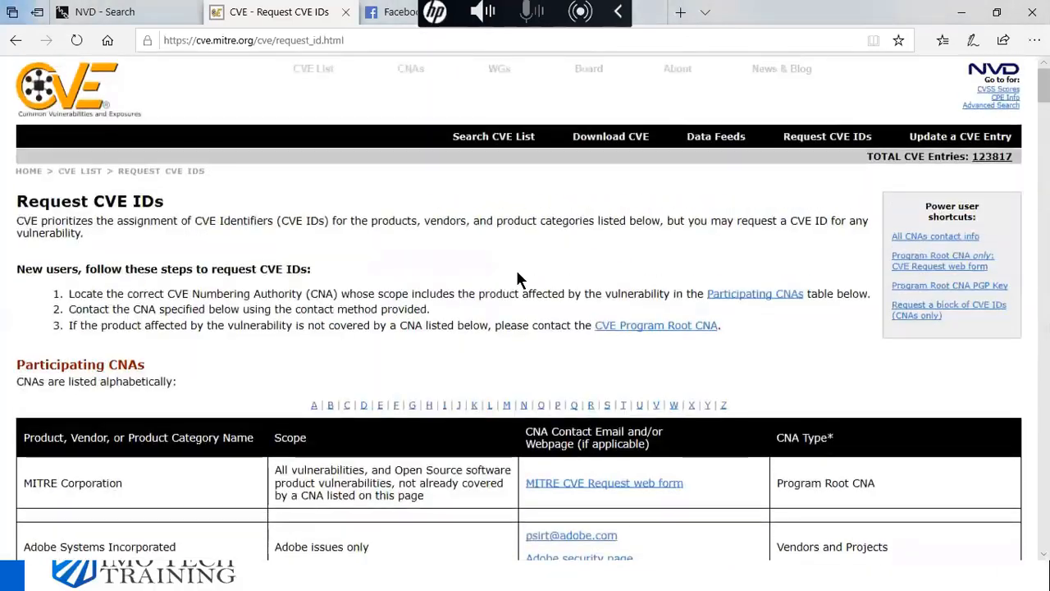
pyautogui.scroll(-2, 624, 457)
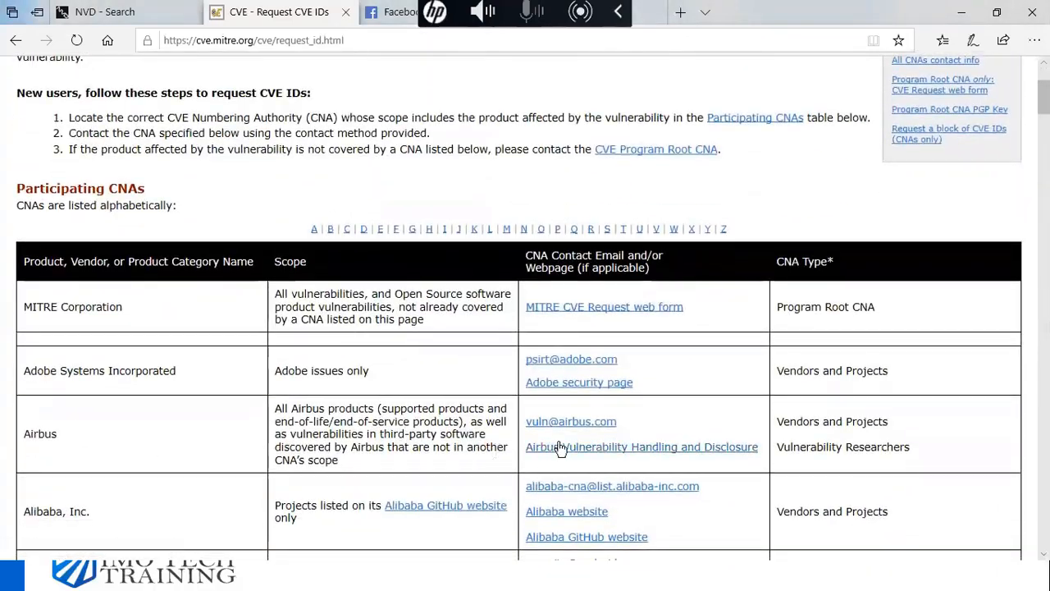
pyautogui.click(584, 421)
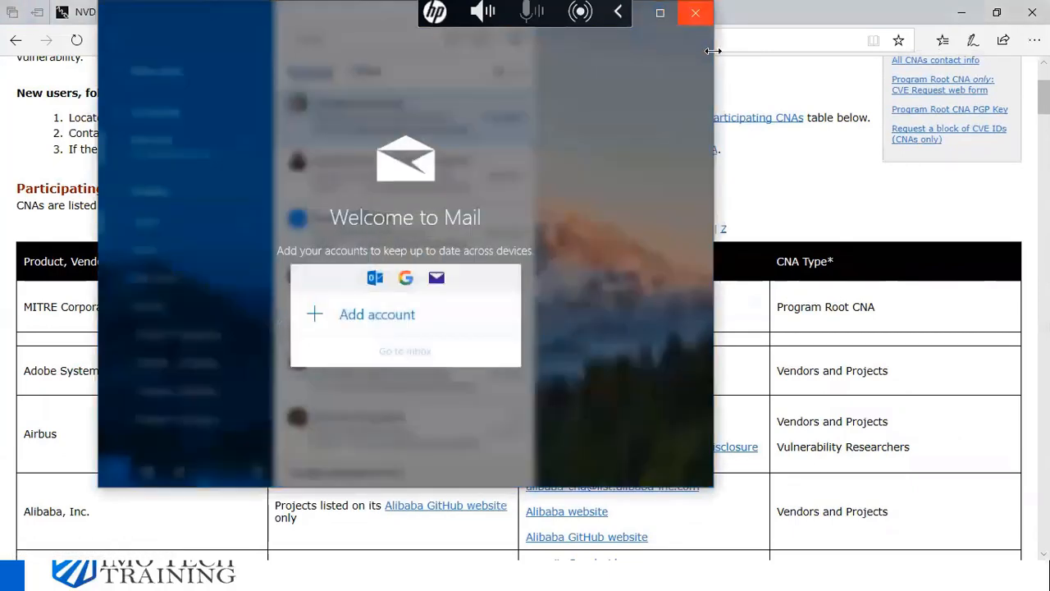
pyautogui.click(694, 13)
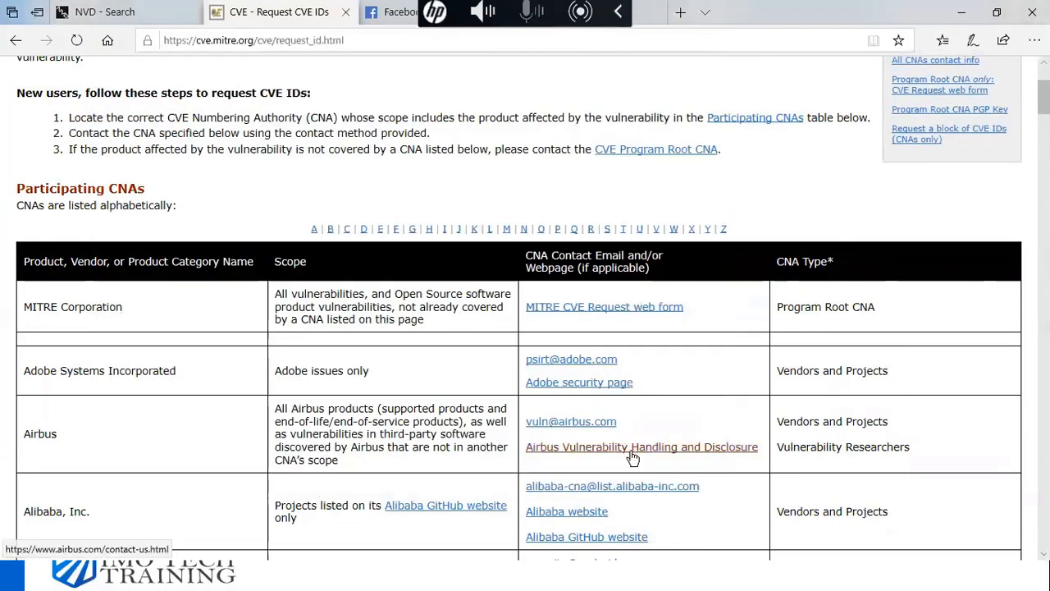
pyautogui.scroll(3, 628, 456)
pyautogui.scroll(-3, 645, 456)
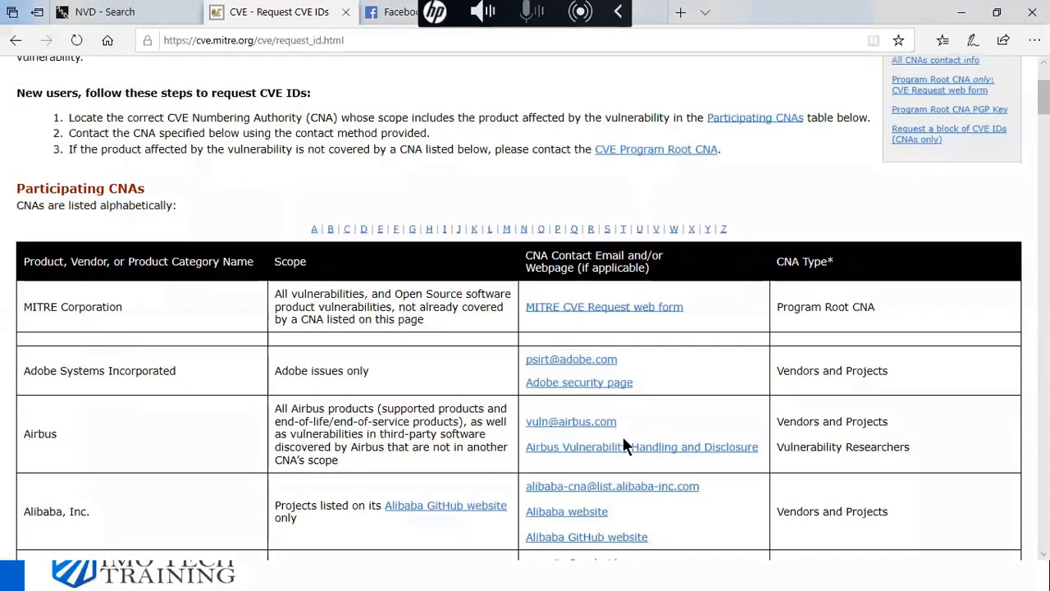
# - Review the Participating CNAs table, return to the page top, and switch to the NVD Search tab
pyautogui.scroll(2, 533, 385)
pyautogui.scroll(1, 507, 366)
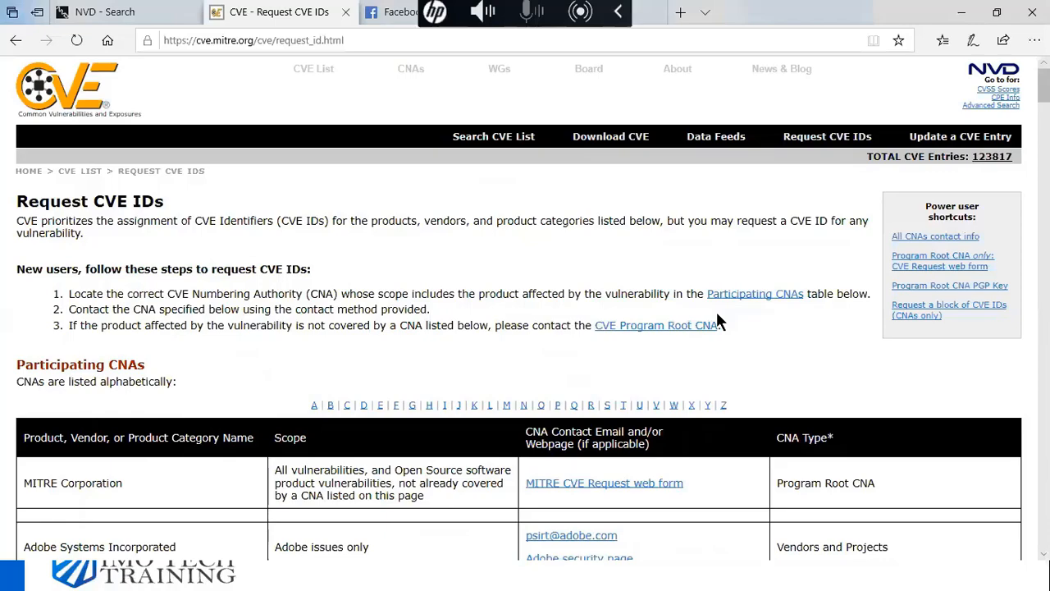
pyautogui.scroll(-2, 452, 439)
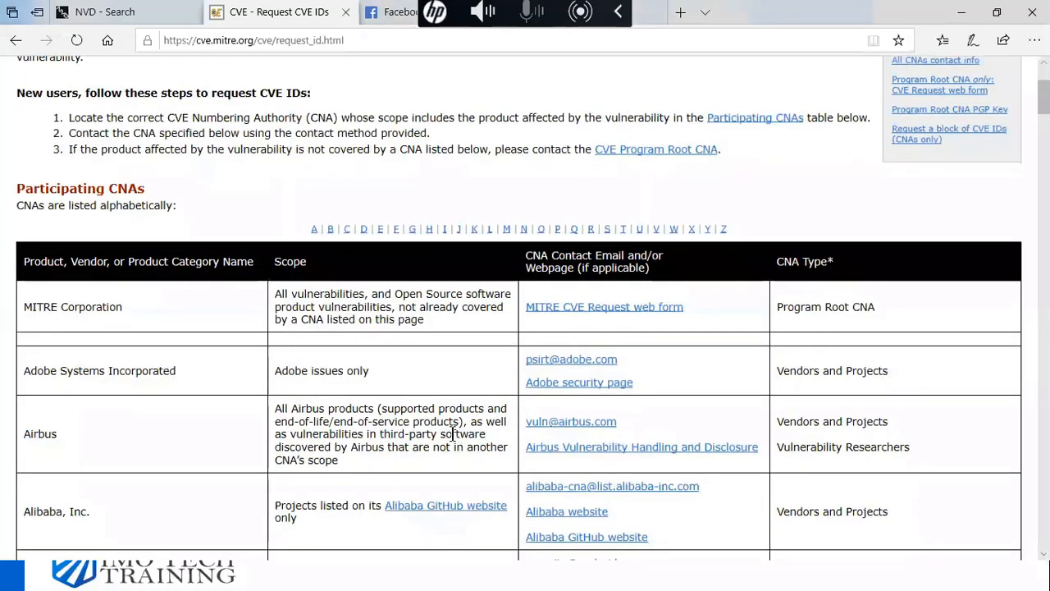
pyautogui.scroll(-2, 452, 433)
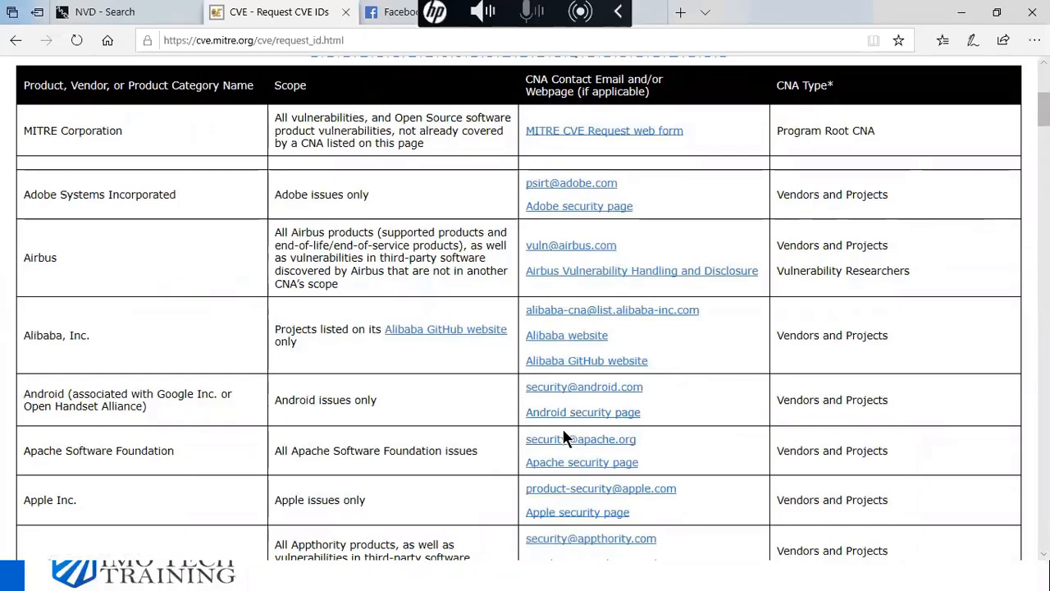
pyautogui.scroll(2, 545, 408)
pyautogui.scroll(2, 558, 404)
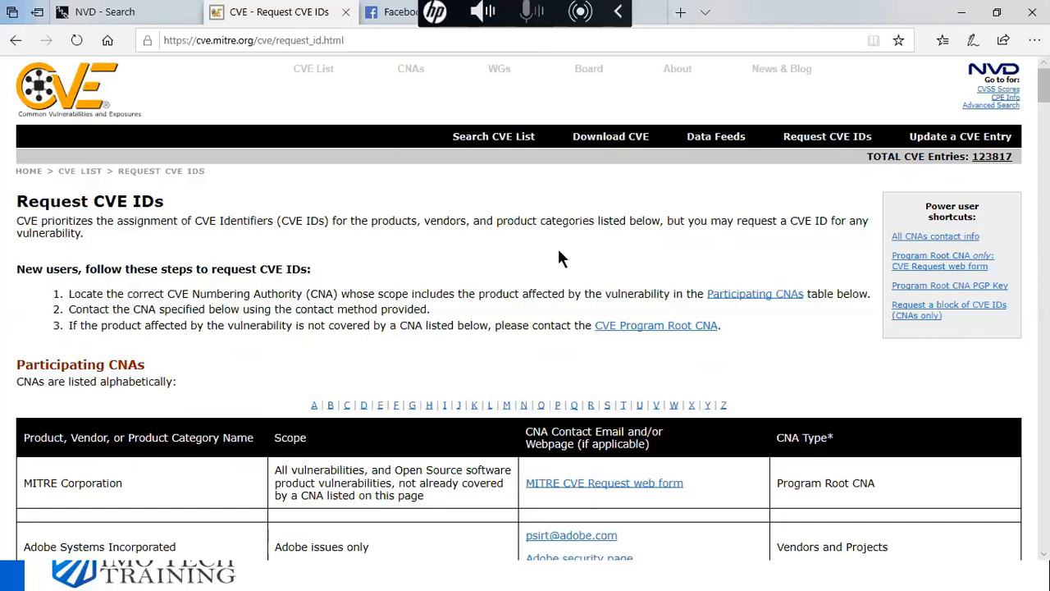
pyautogui.click(130, 13)
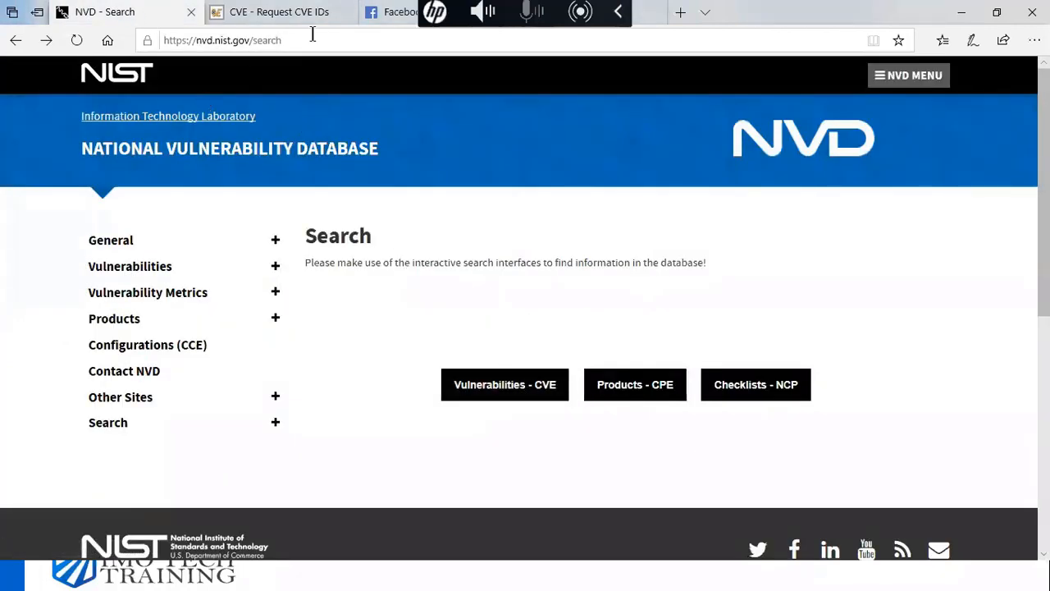
# - Revisit the CVE and NVD tabs, then open the slide's us-cert.gov link in Edge
pyautogui.click(307, 12)
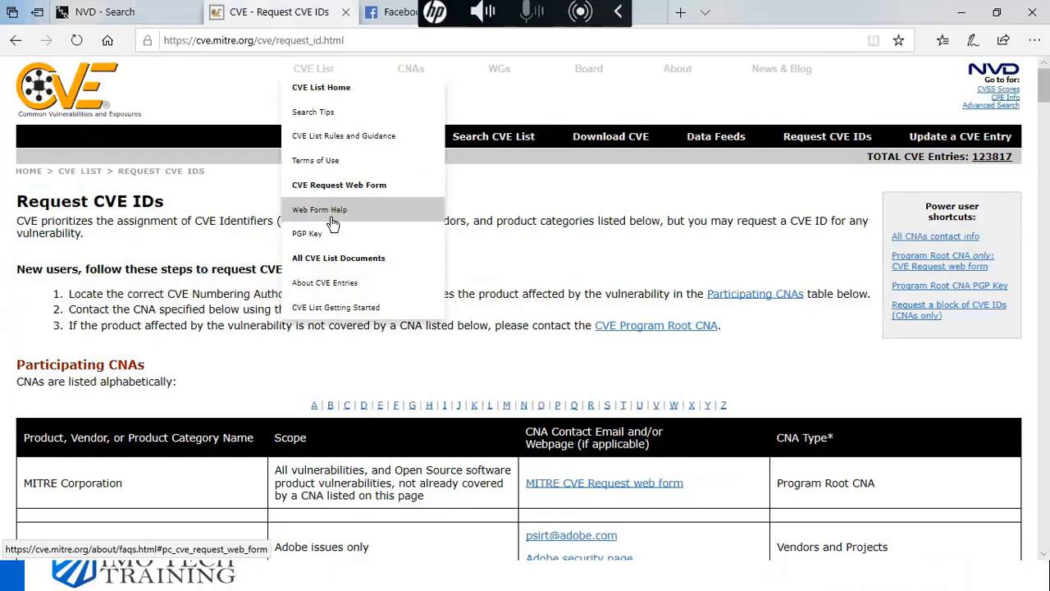
pyautogui.click(120, 11)
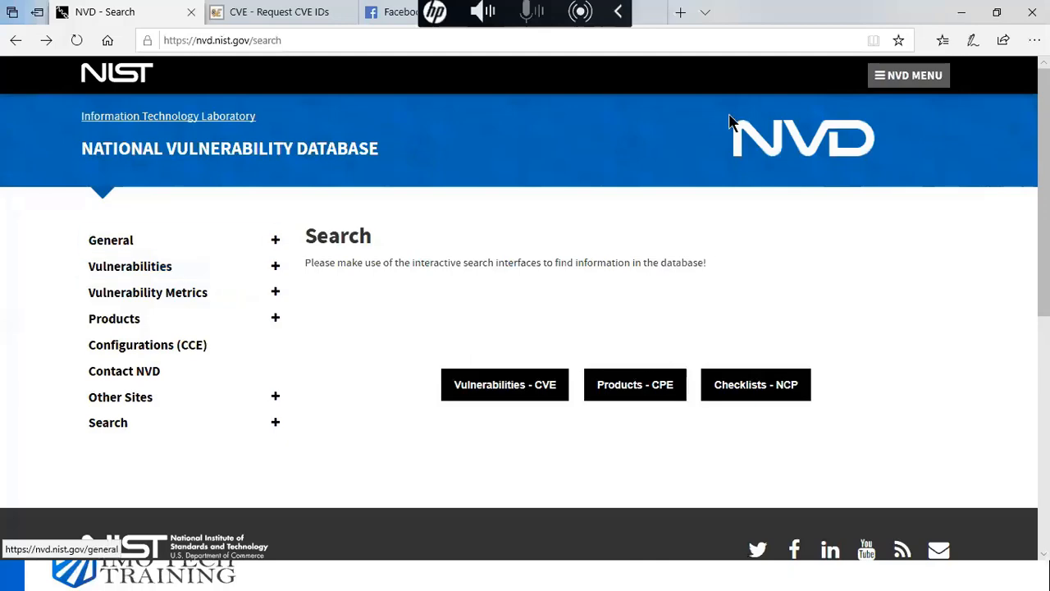
pyautogui.click(961, 11)
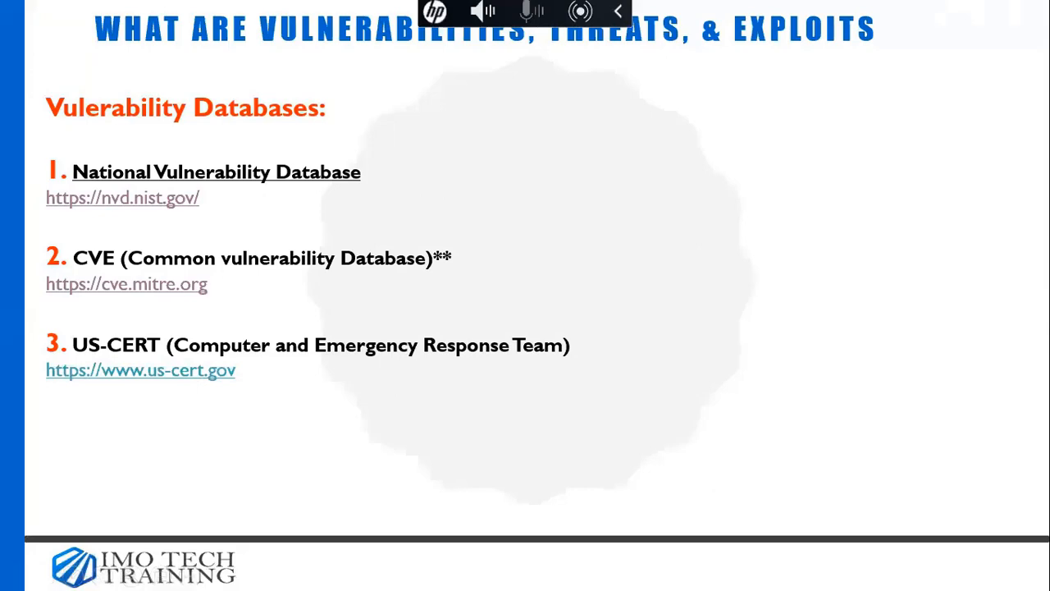
pyautogui.click(173, 372)
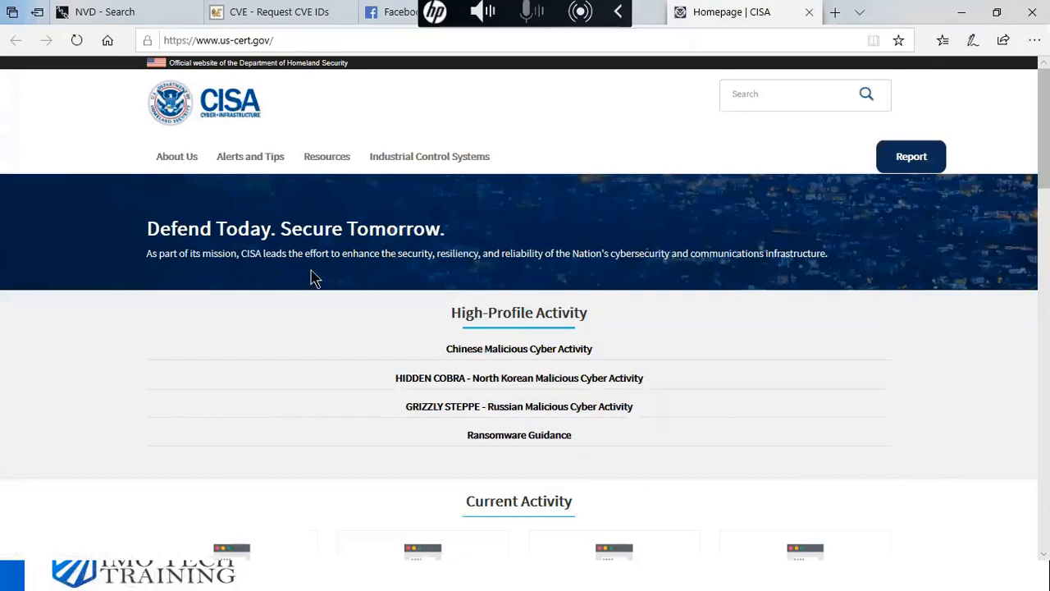
# - Look over the CISA homepage and open its Resources navigation
pyautogui.scroll(-4, 301, 295)
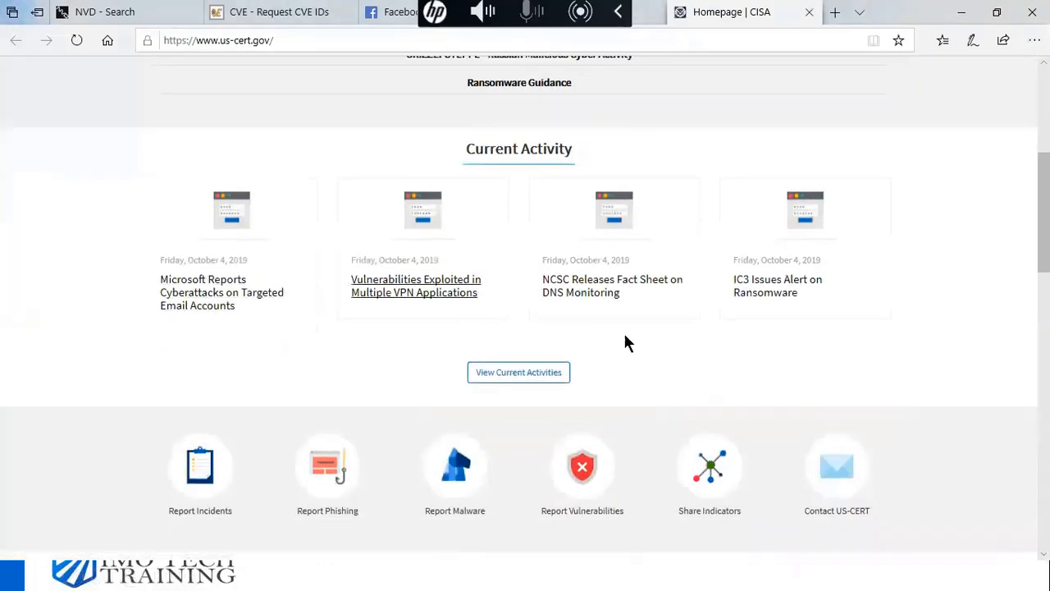
pyautogui.scroll(-6, 577, 342)
pyautogui.scroll(7, 591, 349)
pyautogui.scroll(4, 611, 360)
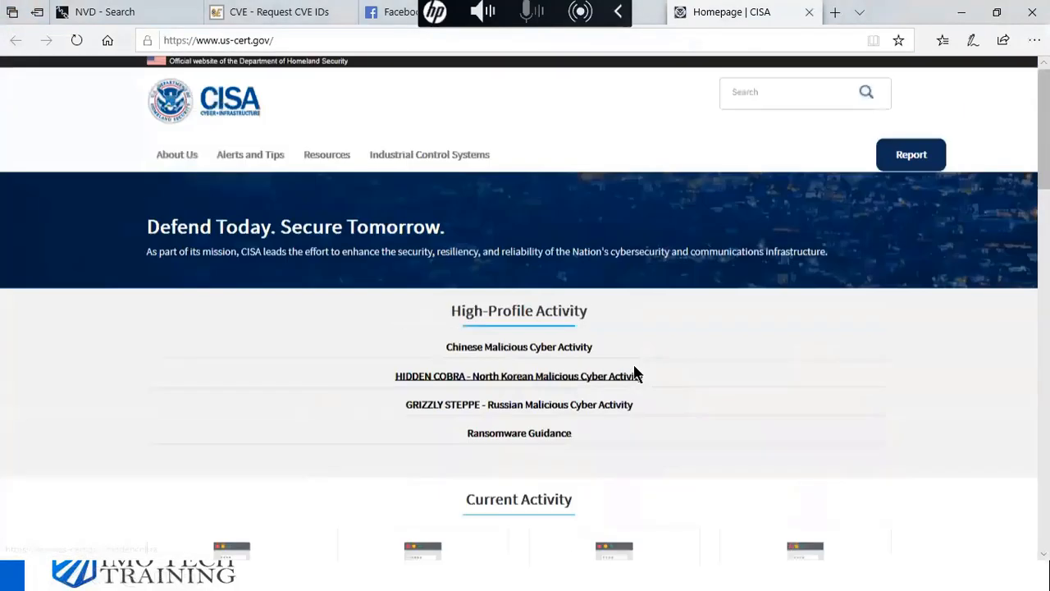
pyautogui.click(313, 157)
# - Open the National Cyber Awareness System page, then go back to the PowerPoint slides
pyautogui.click(232, 162)
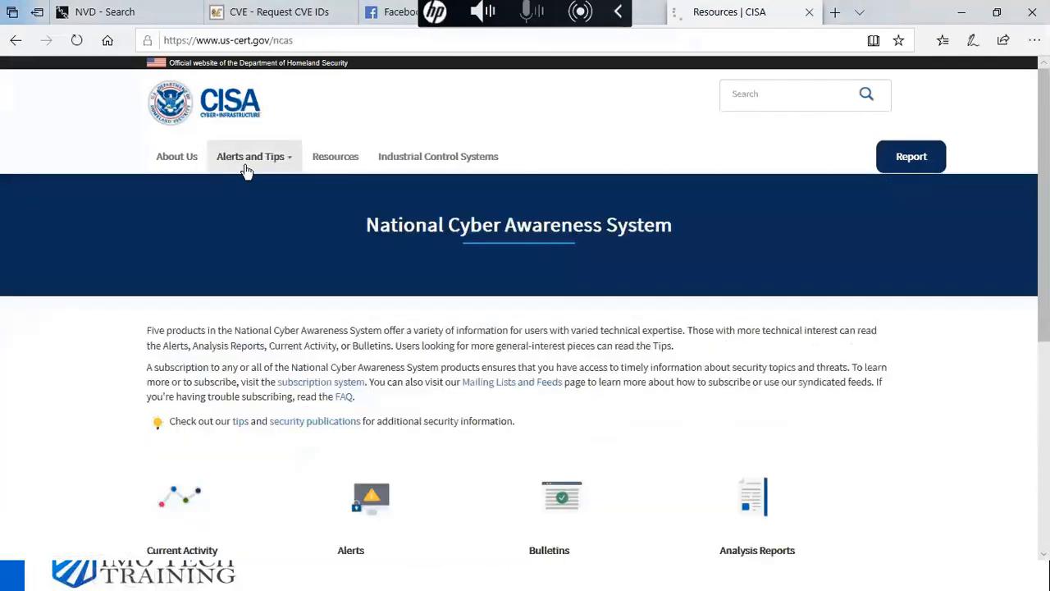
pyautogui.scroll(-5, 384, 303)
pyautogui.scroll(5, 384, 306)
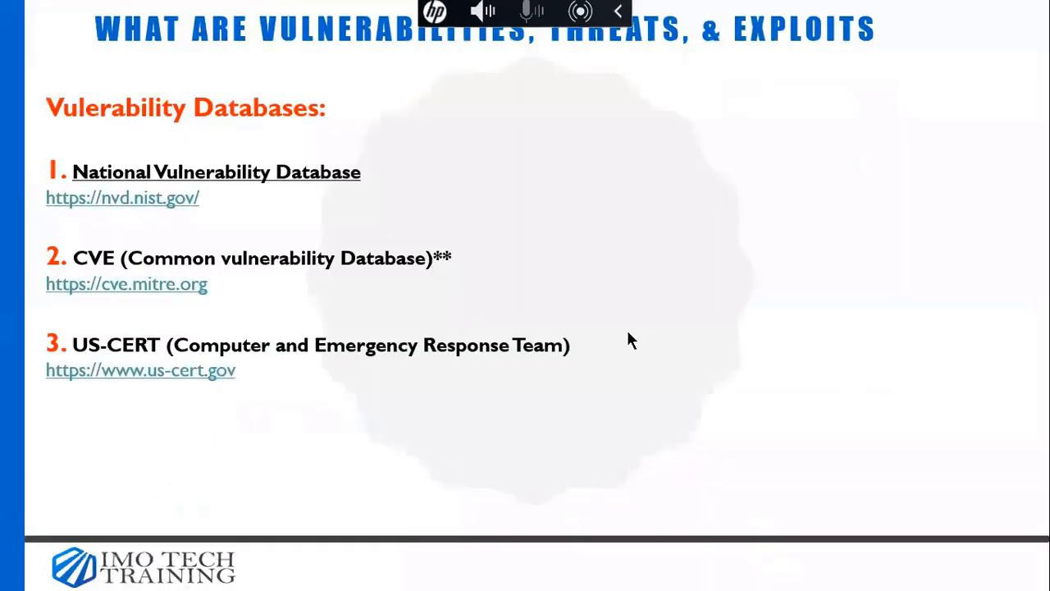
pyautogui.click(630, 339)
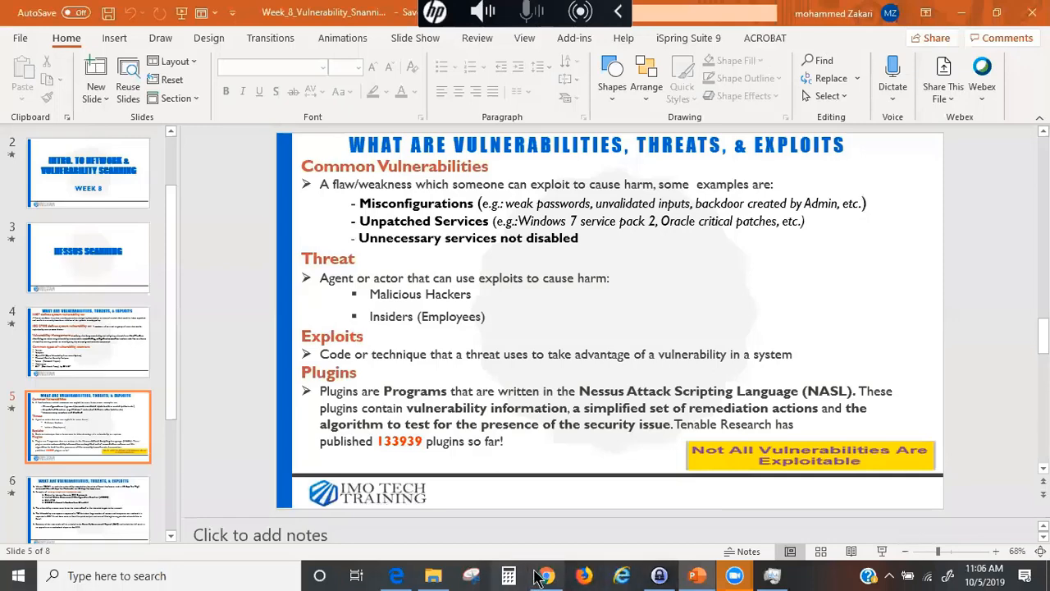
pyautogui.click(543, 576)
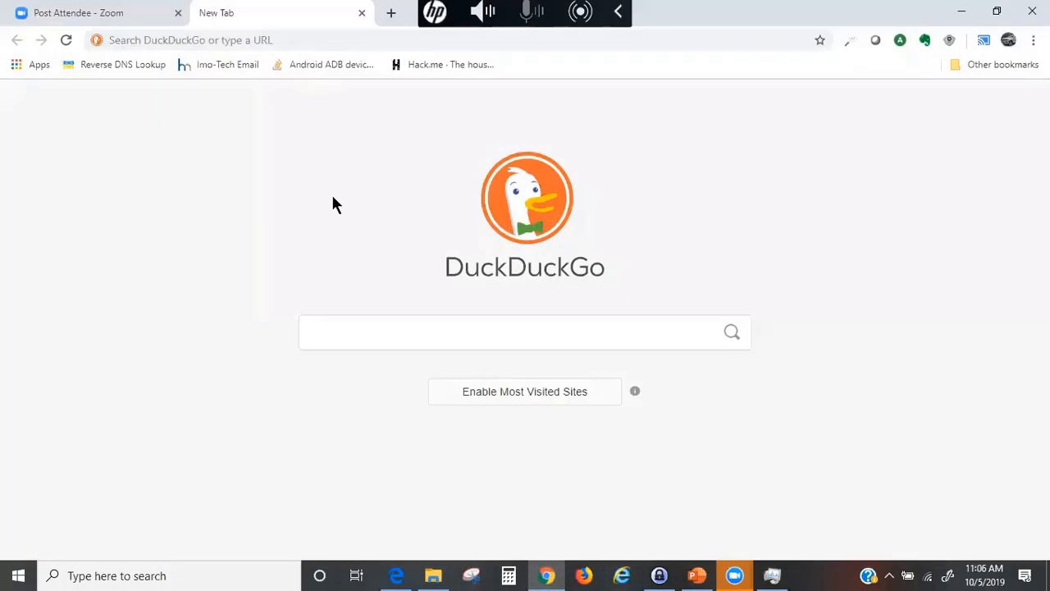
pyautogui.click(266, 33)
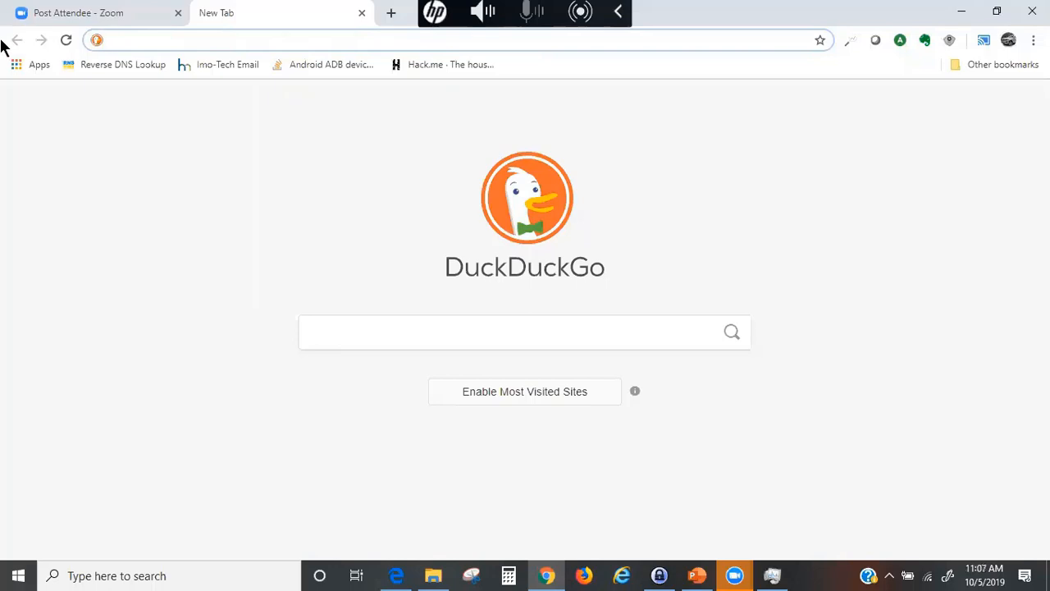
pyautogui.write('htt')
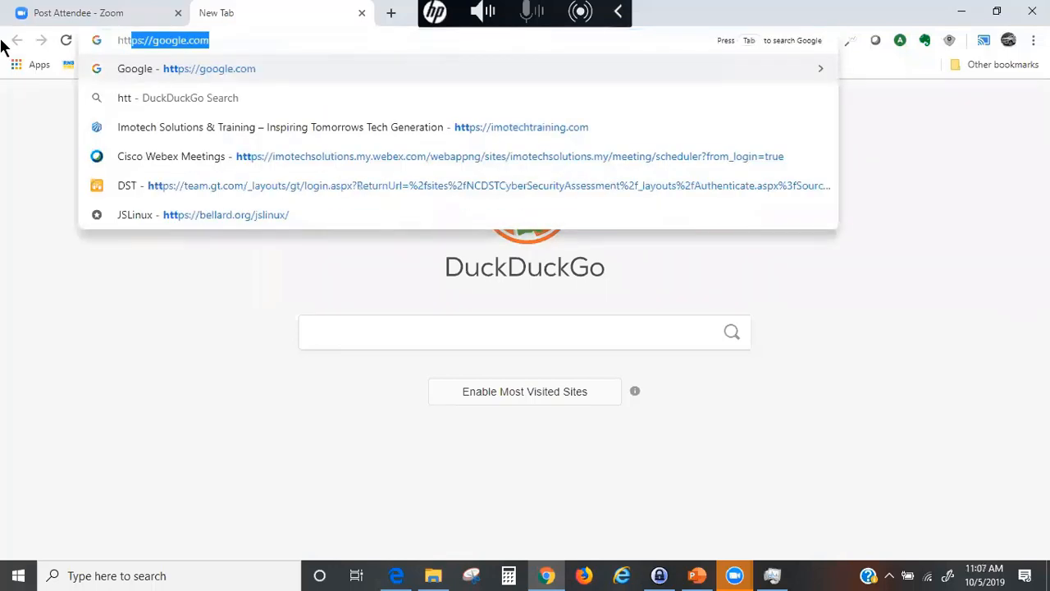
pyautogui.write('ps://local')
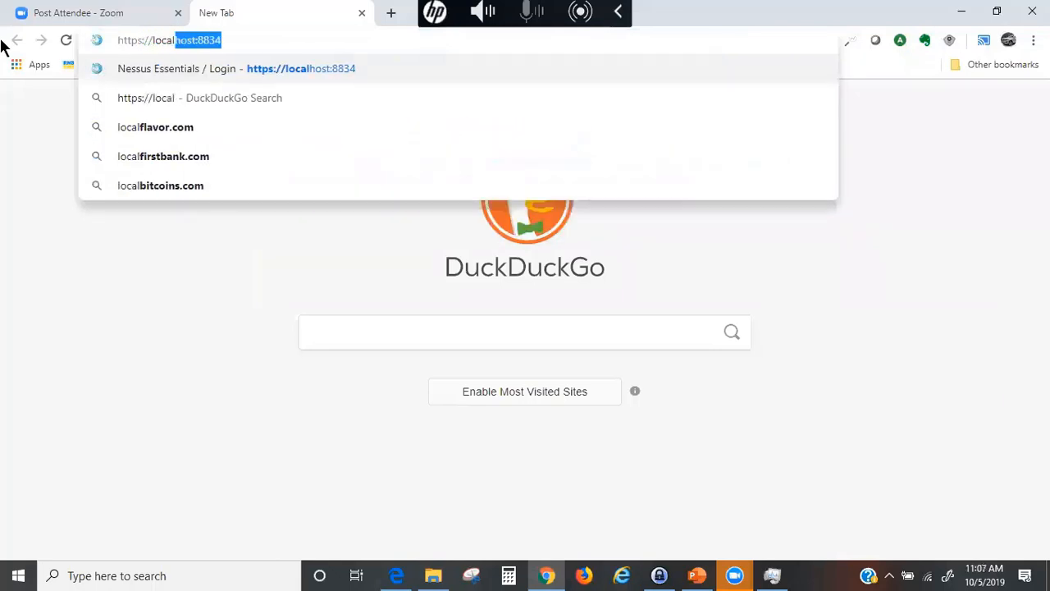
pyautogui.press('Right')
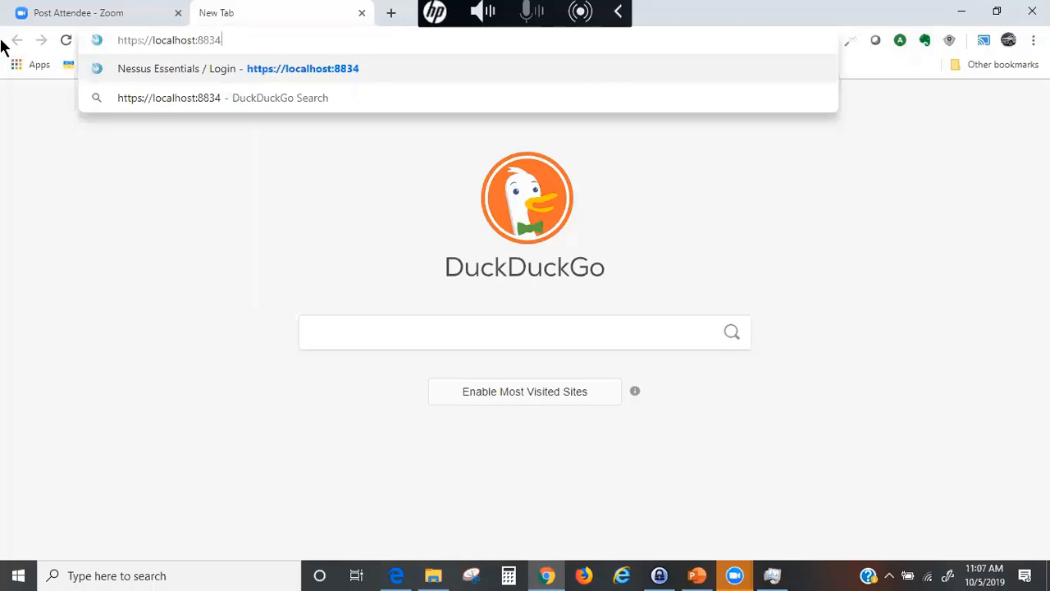
pyautogui.press('Return')
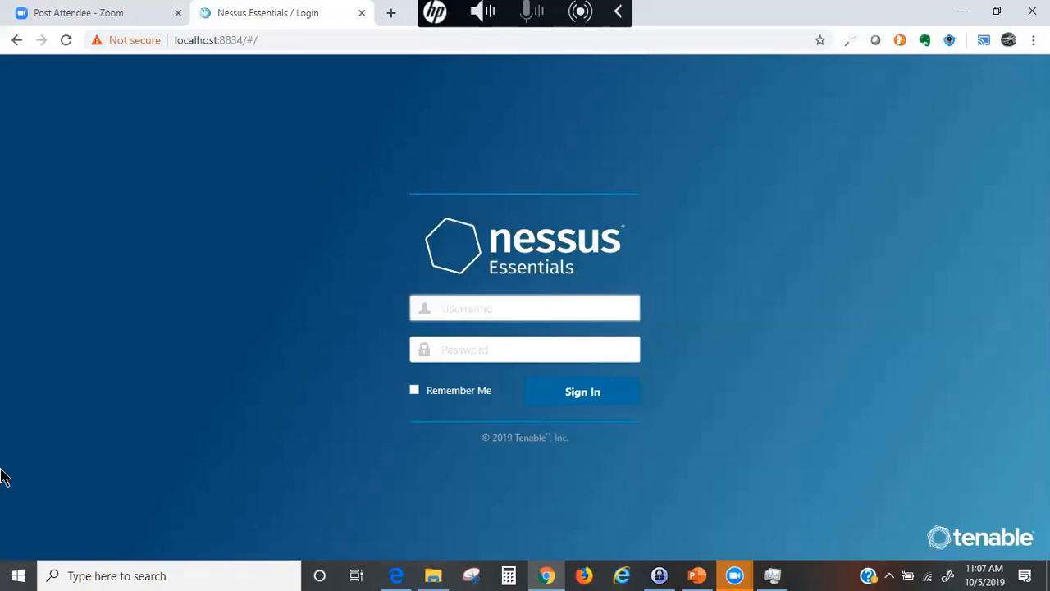
# - Sign in to Nessus Essentials with the account username and password
pyautogui.write('kamil')
pyautogui.press('Tab')
pyautogui.write('•••')
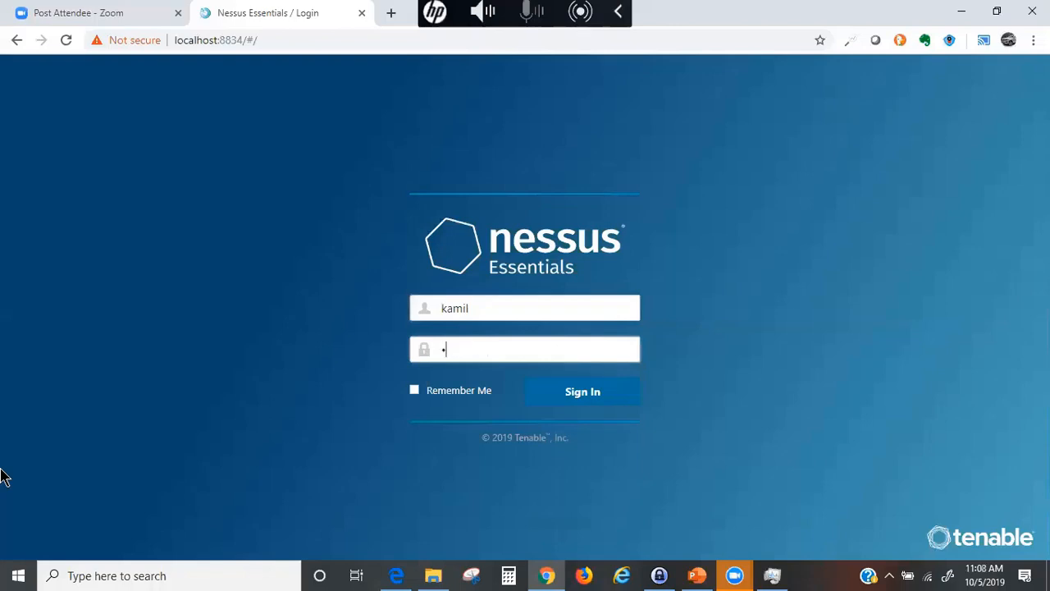
pyautogui.write('•')
pyautogui.press('Return')
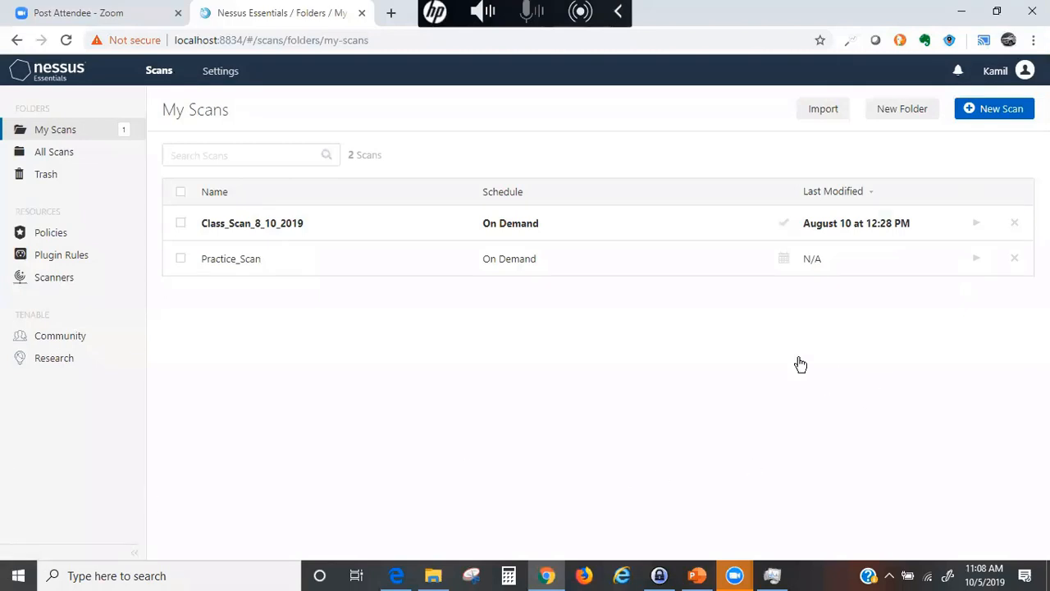
# - On the Policies page, try deleting the home test and Practice Policy policies
pyautogui.click(53, 235)
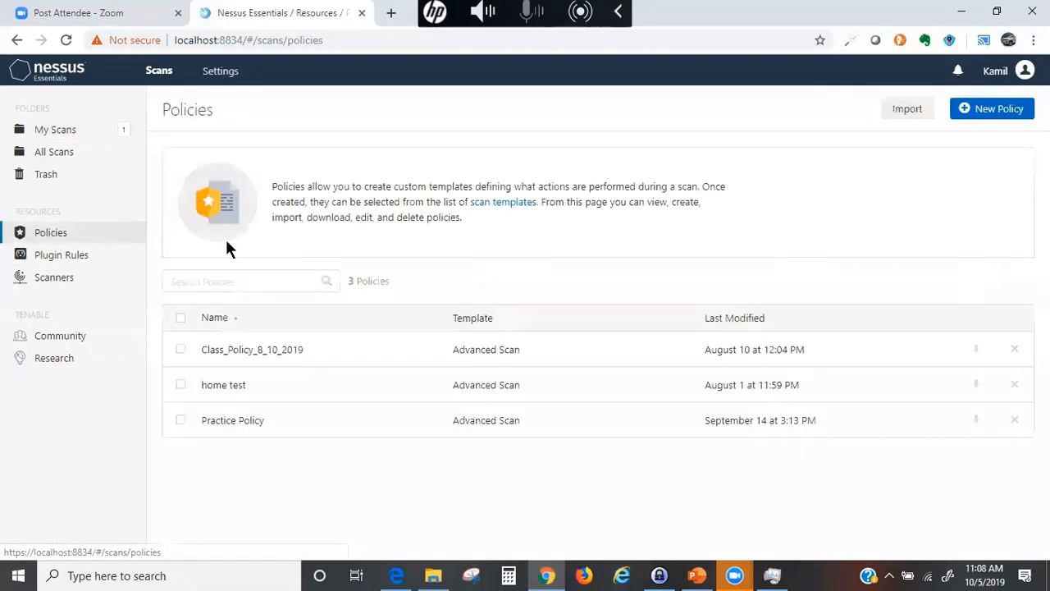
pyautogui.click(1014, 384)
pyautogui.click(405, 350)
pyautogui.click(1014, 420)
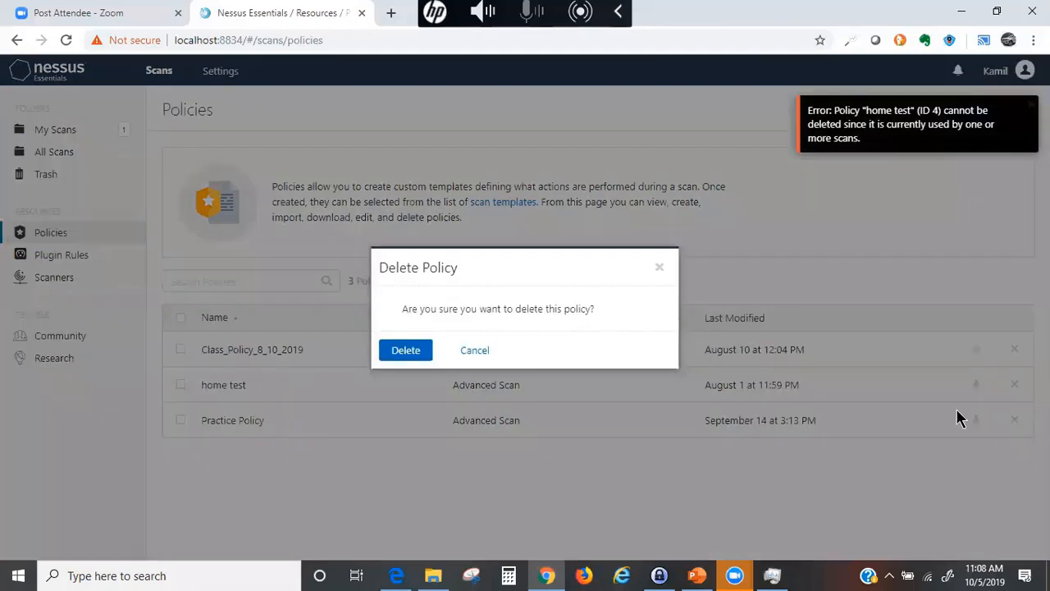
pyautogui.click(394, 356)
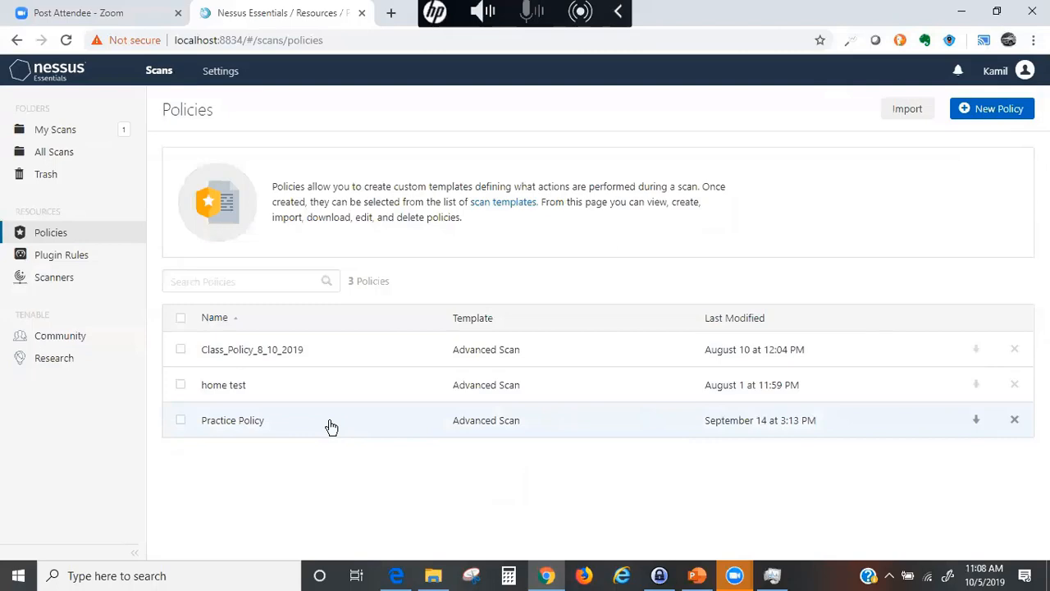
pyautogui.click(433, 572)
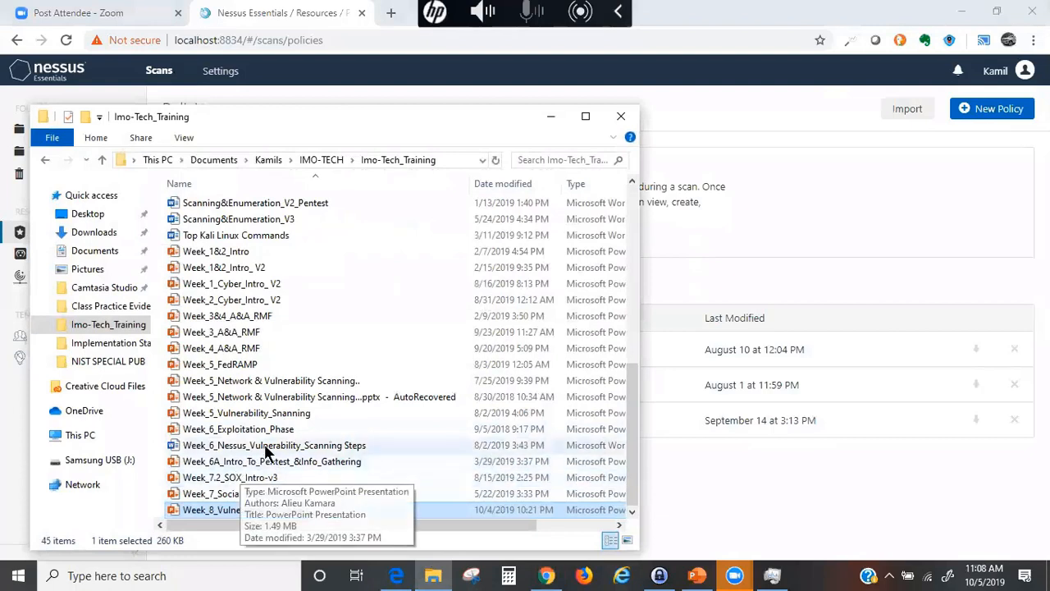
# - Open Week_6_Nessus_Vulnerability_Scanning Steps from Imo-Tech_Training in Word, then maximize Word
pyautogui.click(267, 445)
pyautogui.doubleClick(270, 449)
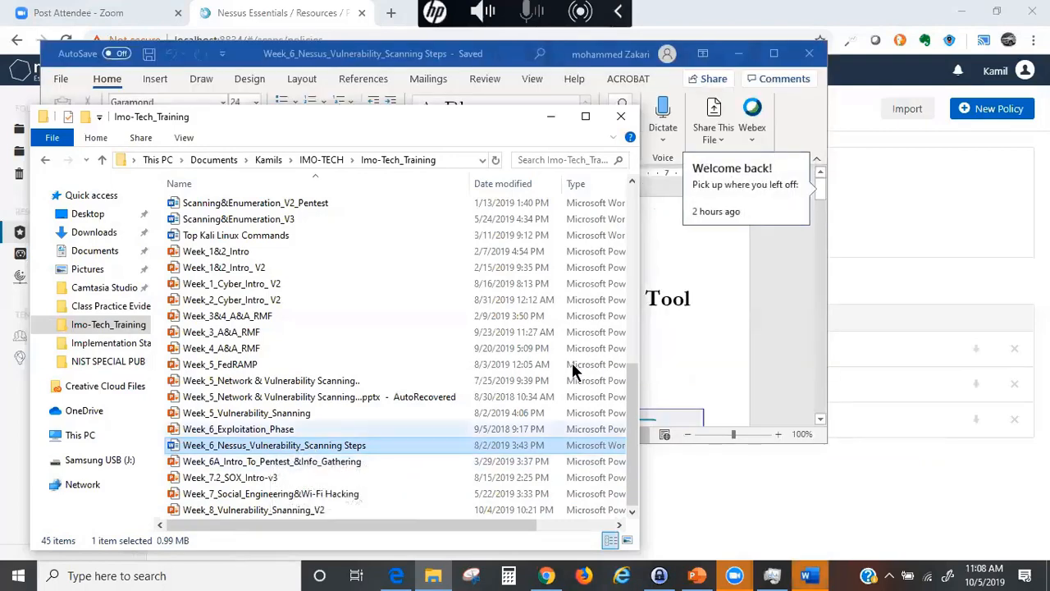
pyautogui.click(551, 116)
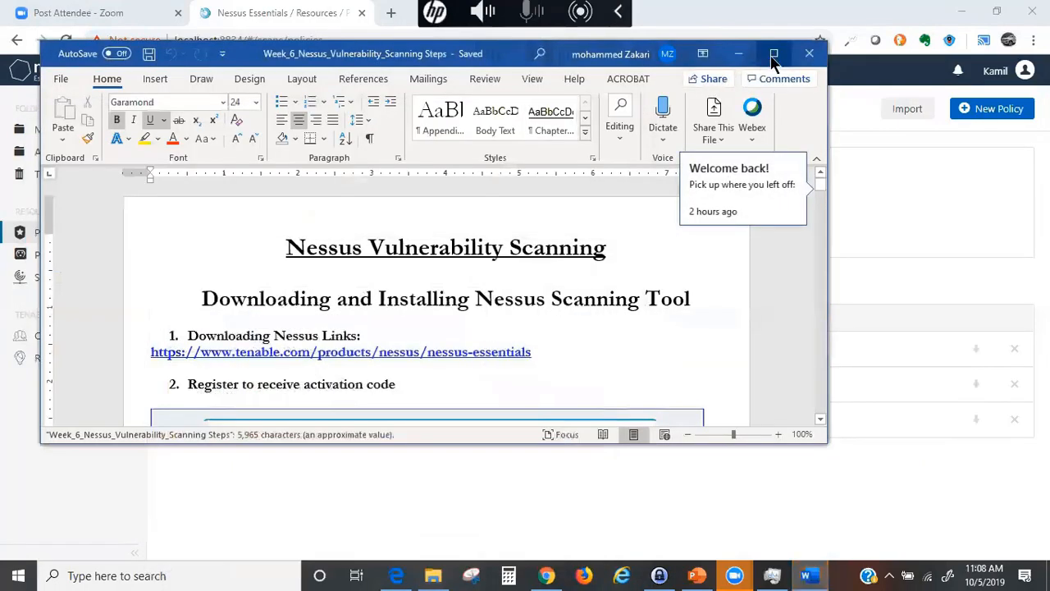
pyautogui.click(773, 54)
# - Read from the title through steps 1–5 to the Tenable Nessus InstallShield Wizard screenshot
pyautogui.scroll(-1, 566, 304)
pyautogui.scroll(1, 579, 306)
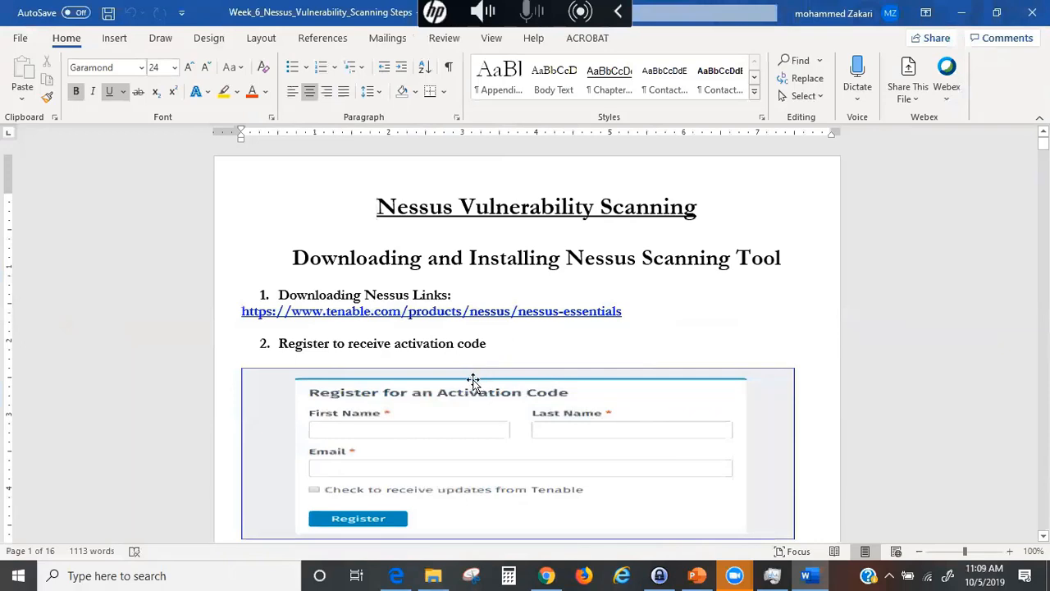
pyautogui.scroll(-3, 474, 381)
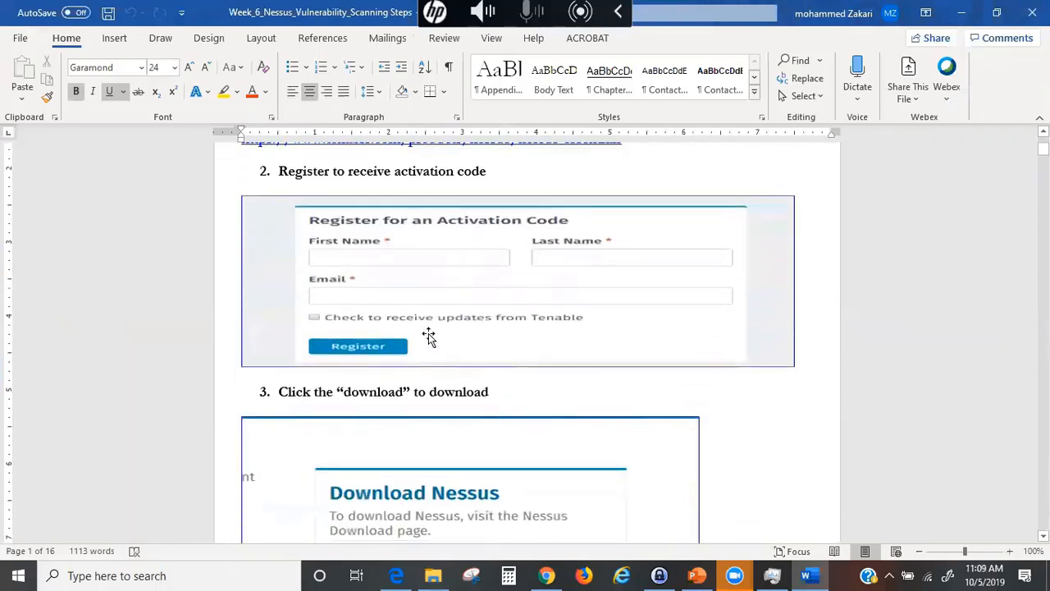
pyautogui.scroll(3, 410, 284)
pyautogui.scroll(-3, 530, 304)
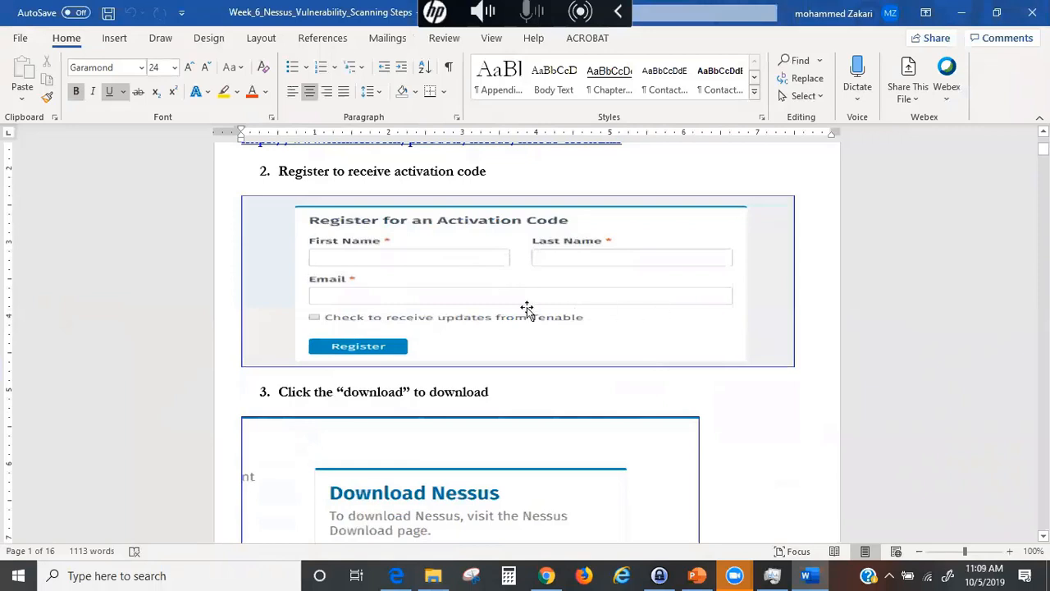
pyautogui.scroll(-2, 494, 351)
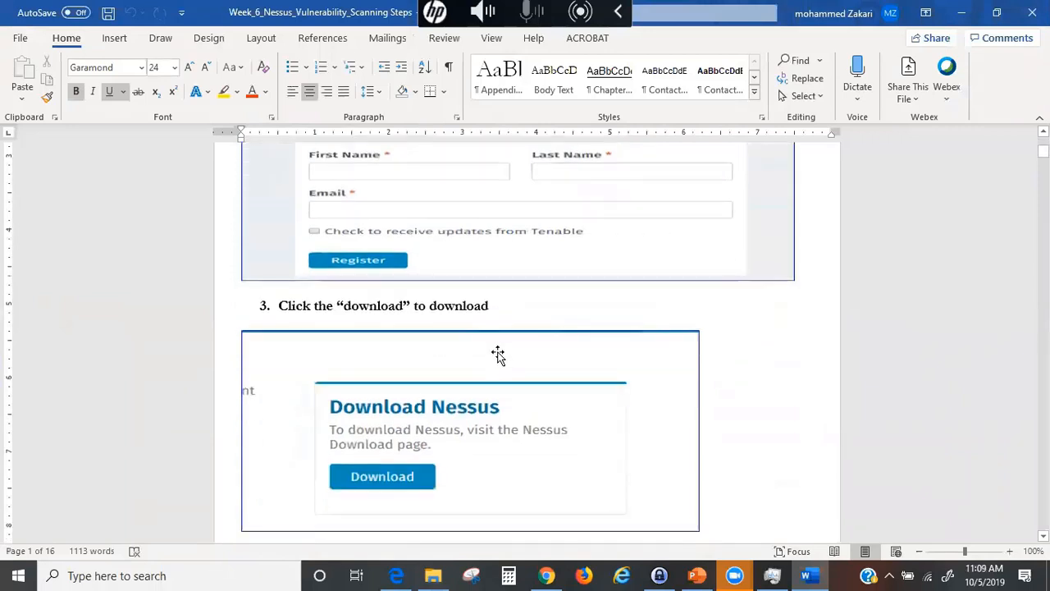
pyautogui.scroll(-2, 456, 435)
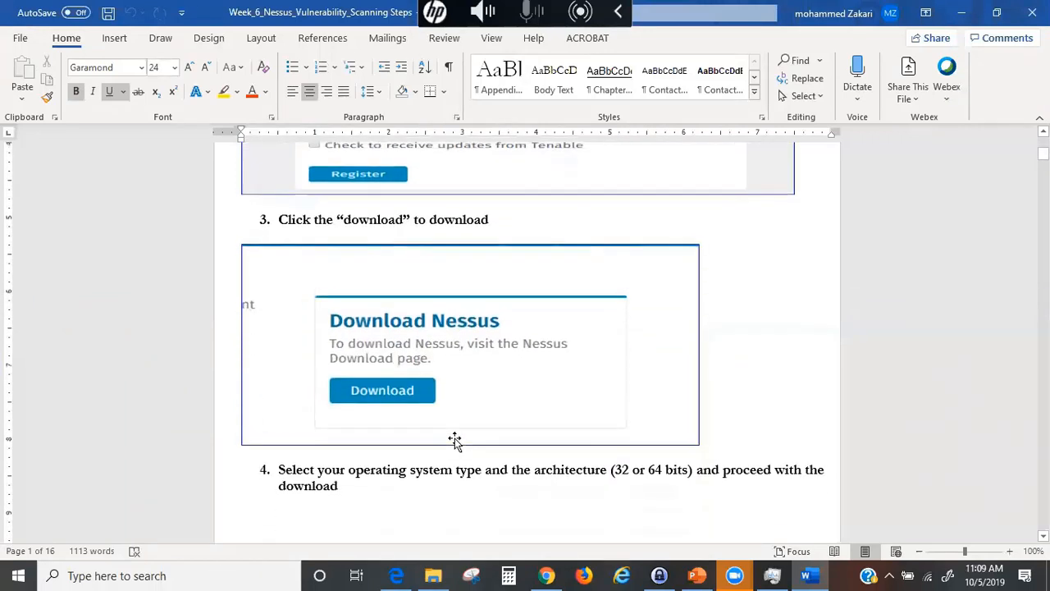
pyautogui.scroll(-8, 455, 440)
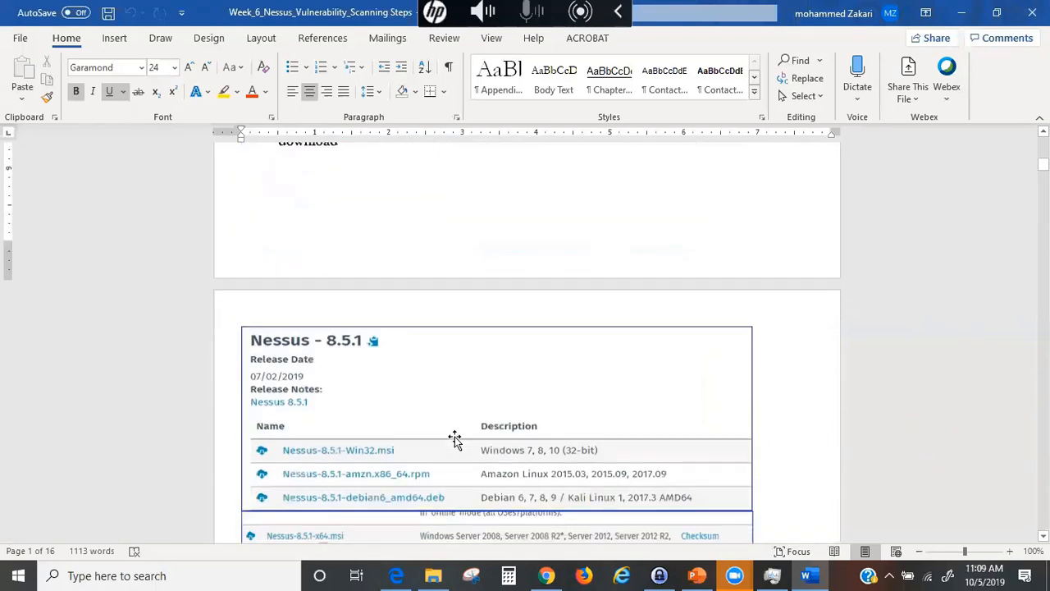
pyautogui.scroll(-2, 456, 435)
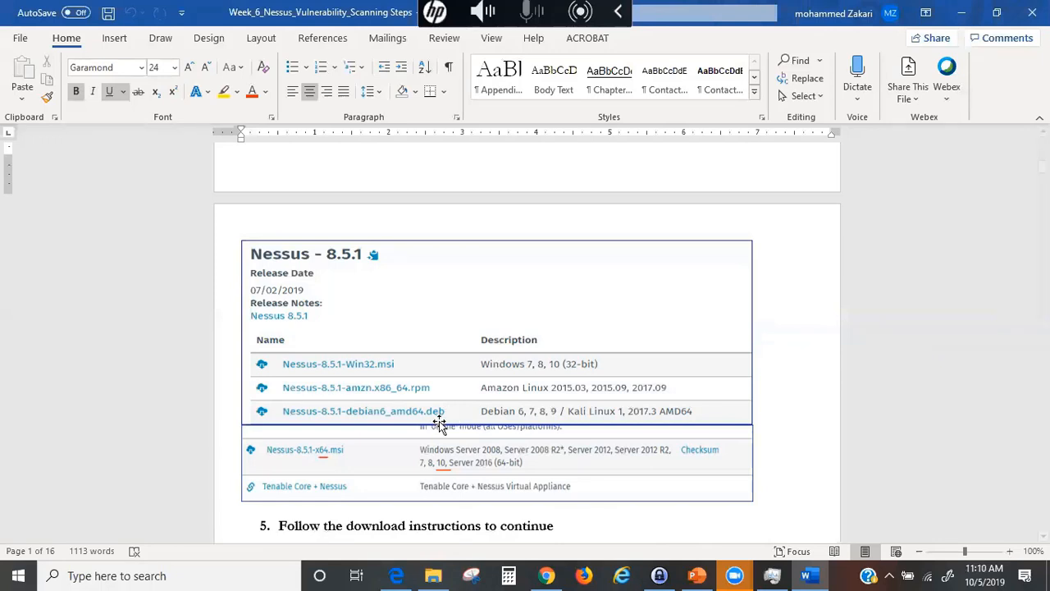
pyautogui.scroll(-2, 429, 430)
pyautogui.scroll(-6, 442, 373)
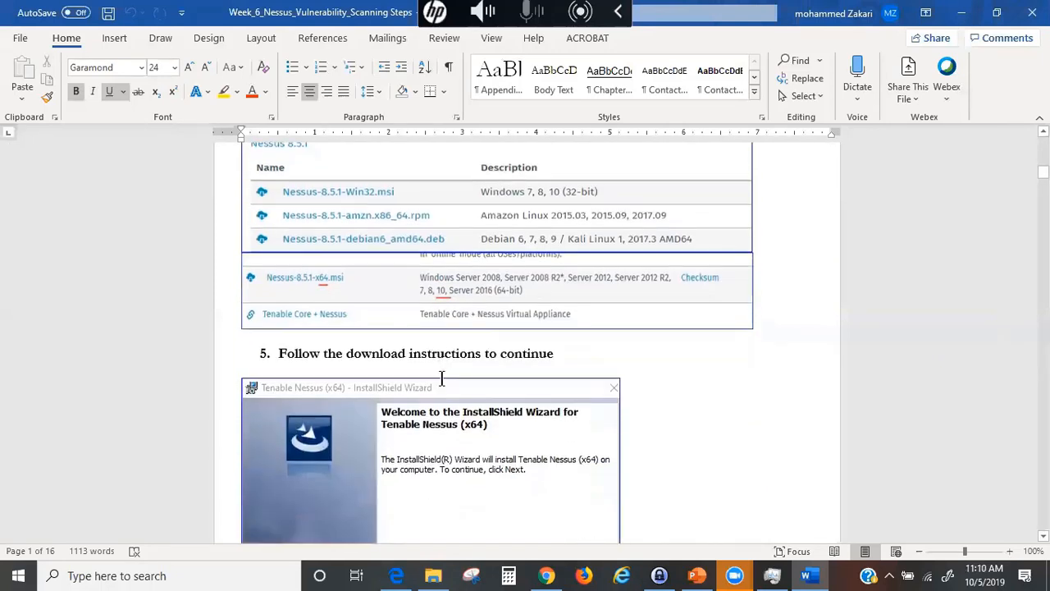
pyautogui.scroll(8, 478, 391)
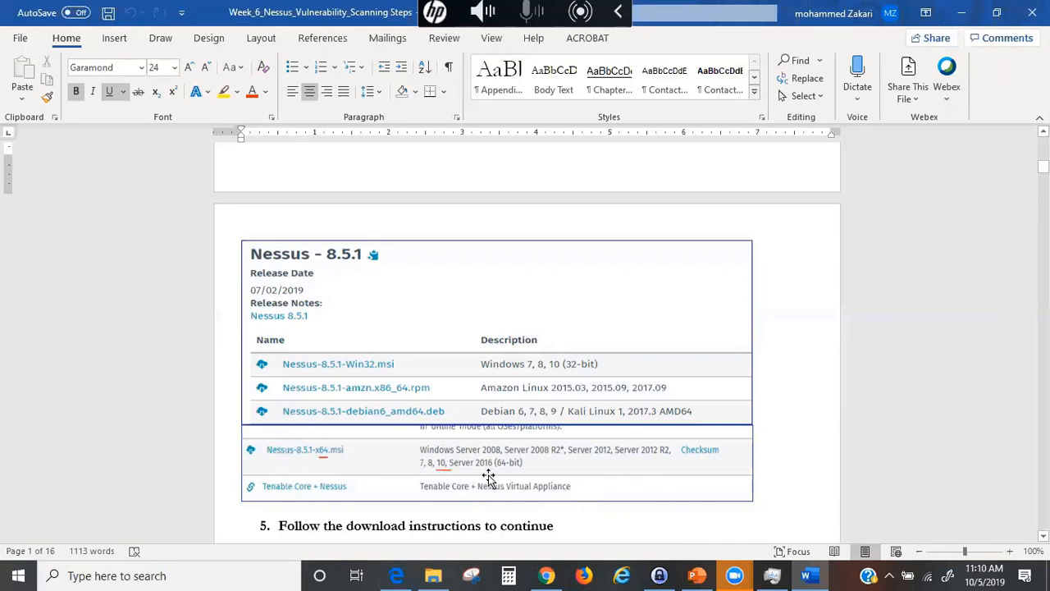
pyautogui.scroll(-2, 472, 451)
pyautogui.scroll(-10, 469, 451)
pyautogui.scroll(4, 476, 447)
pyautogui.scroll(4, 484, 447)
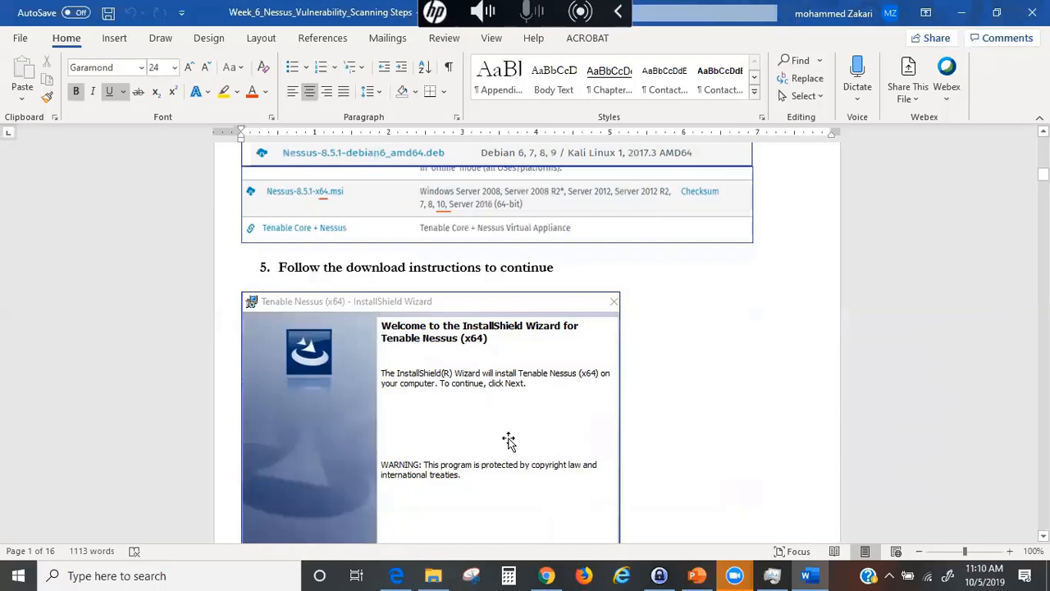
# - Read the custom policy and safe checks section, then minimize Word to return to Chrome
pyautogui.scroll(2, 525, 369)
pyautogui.scroll(-11, 527, 368)
pyautogui.scroll(2, 500, 361)
pyautogui.scroll(-12, 492, 345)
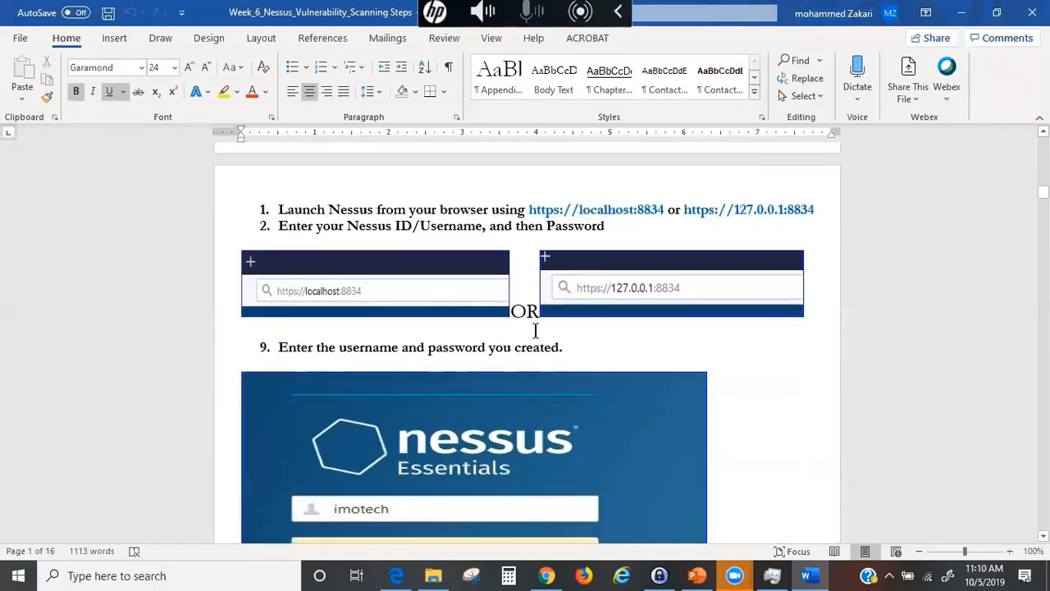
pyautogui.scroll(-1, 474, 408)
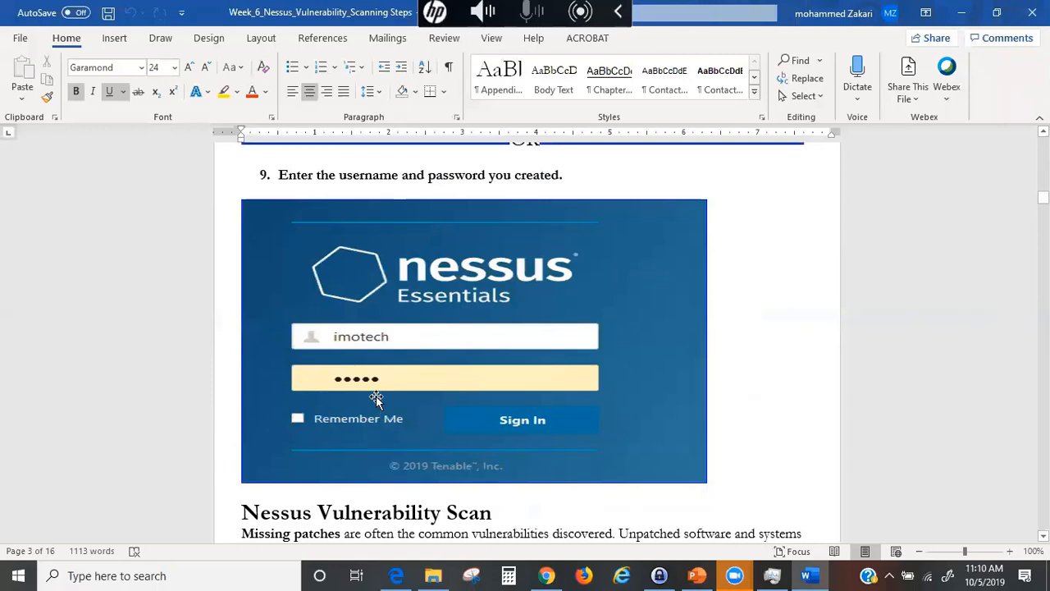
pyautogui.scroll(-1, 425, 396)
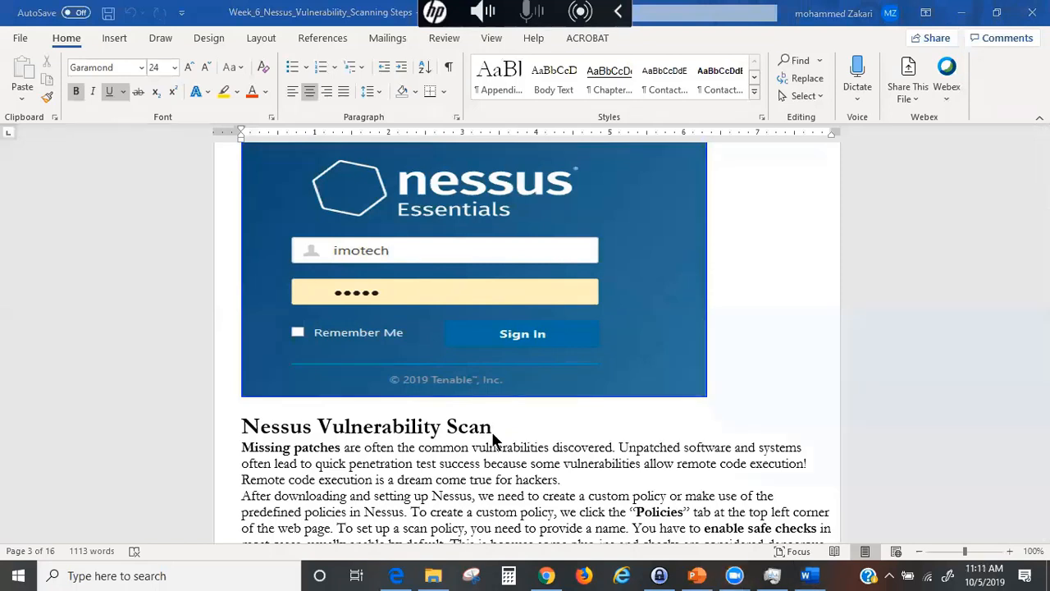
pyautogui.scroll(-3, 493, 441)
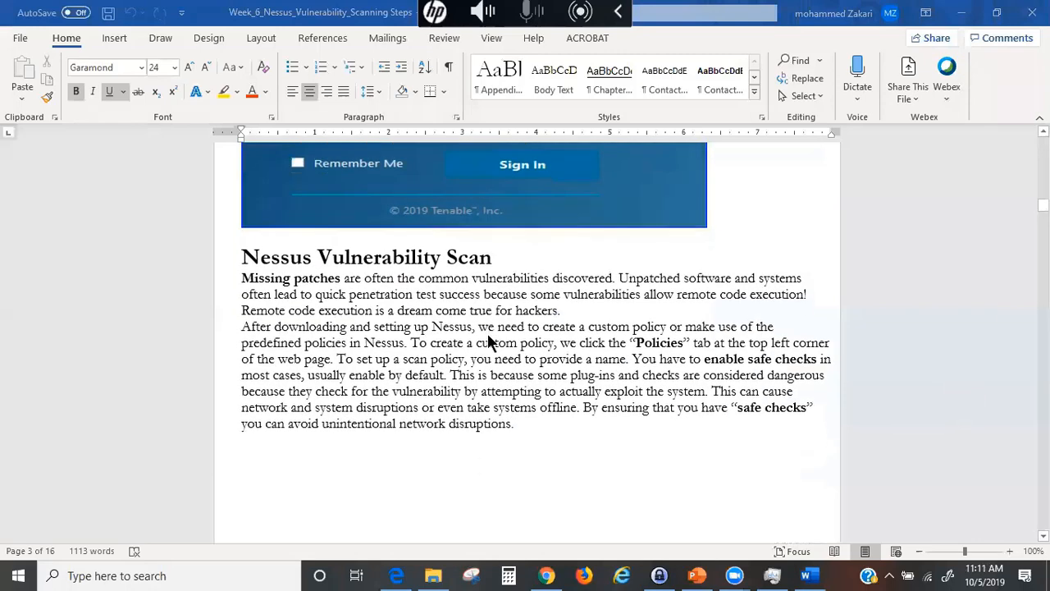
pyautogui.scroll(-2, 449, 316)
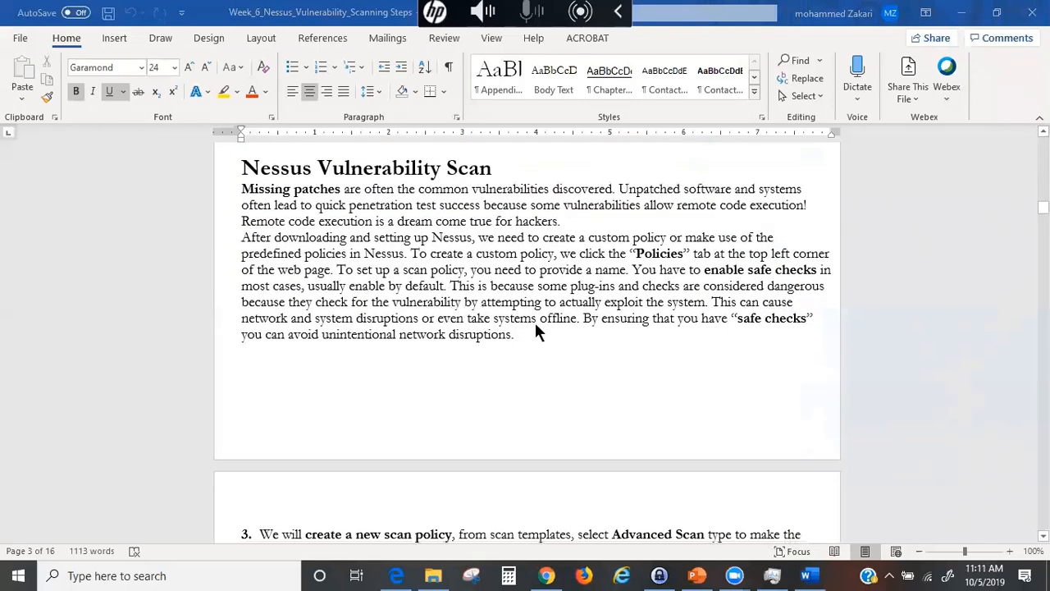
pyautogui.scroll(-1, 558, 328)
pyautogui.scroll(1, 546, 325)
pyautogui.scroll(-2, 544, 332)
pyautogui.scroll(2, 542, 336)
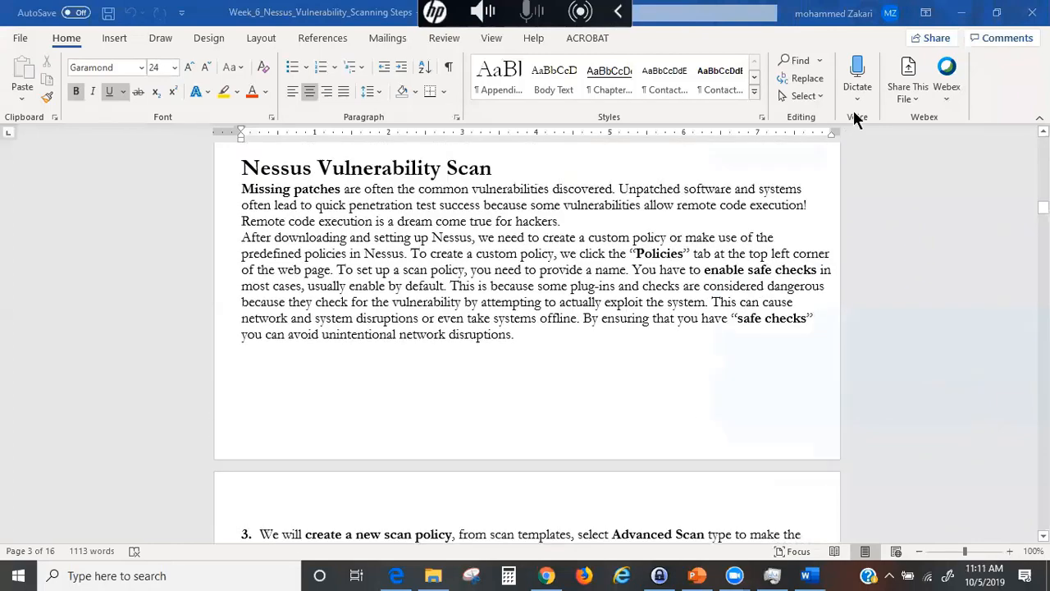
pyautogui.click(962, 13)
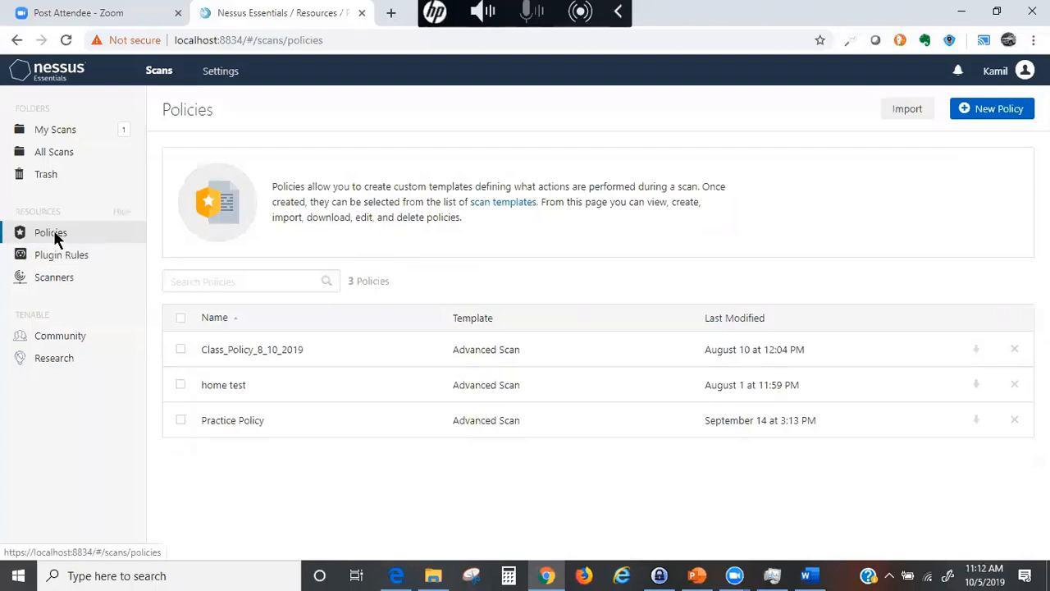
# - Choose New Policy to bring up templates like Advanced Scan, Basic Network Scan and Malware Scan
pyautogui.click(969, 109)
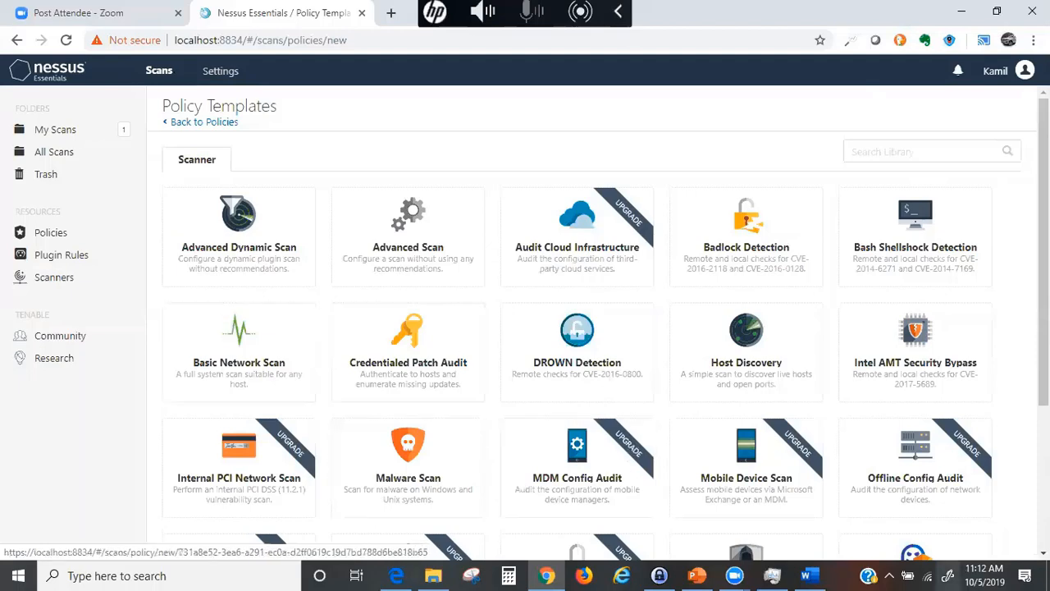
pyautogui.scroll(-2, 666, 404)
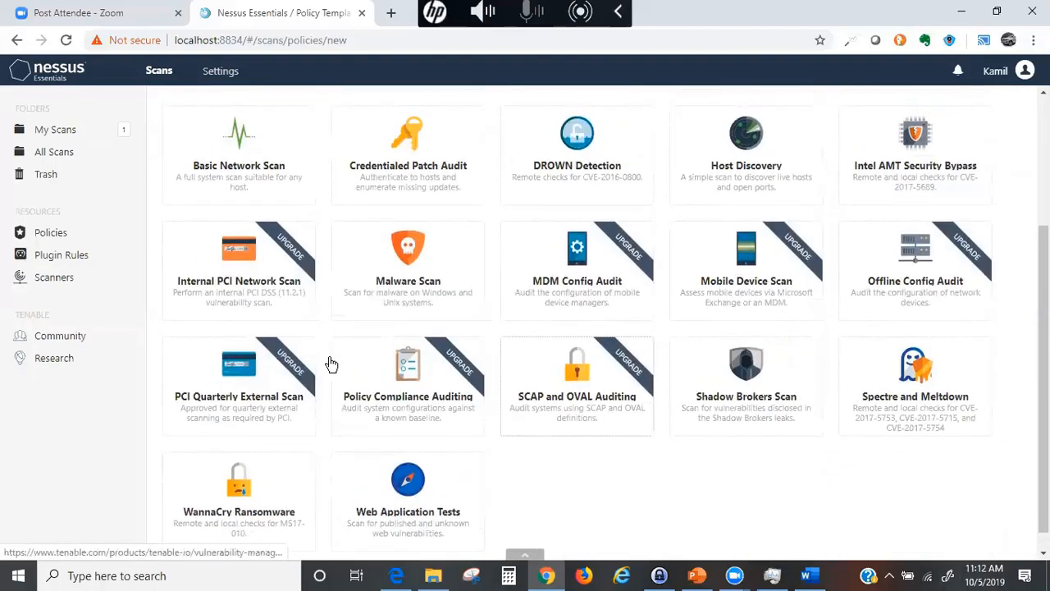
pyautogui.scroll(2, 328, 378)
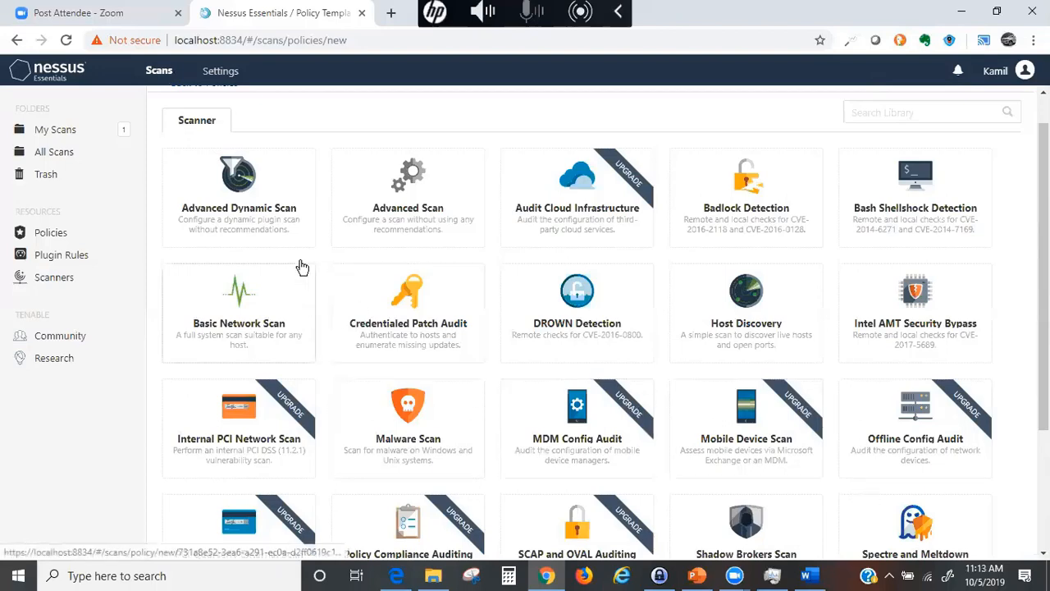
pyautogui.scroll(-3, 345, 329)
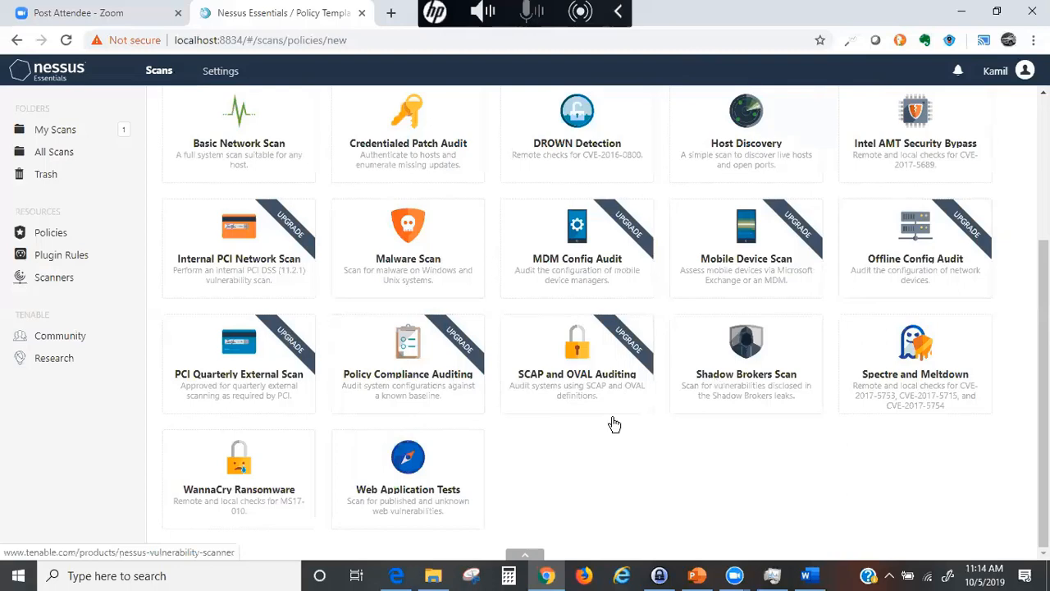
pyautogui.scroll(3, 651, 288)
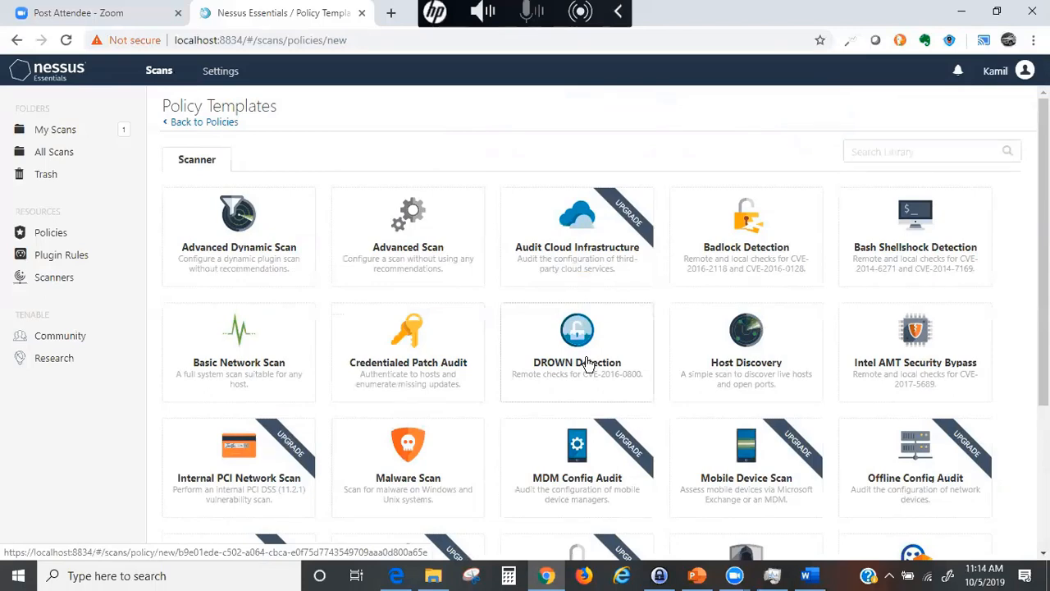
# - Create an Advanced Scan policy named Class_Policy_10_5_19, described 'Thaining Policy', and show its Discovery settings
pyautogui.click(403, 245)
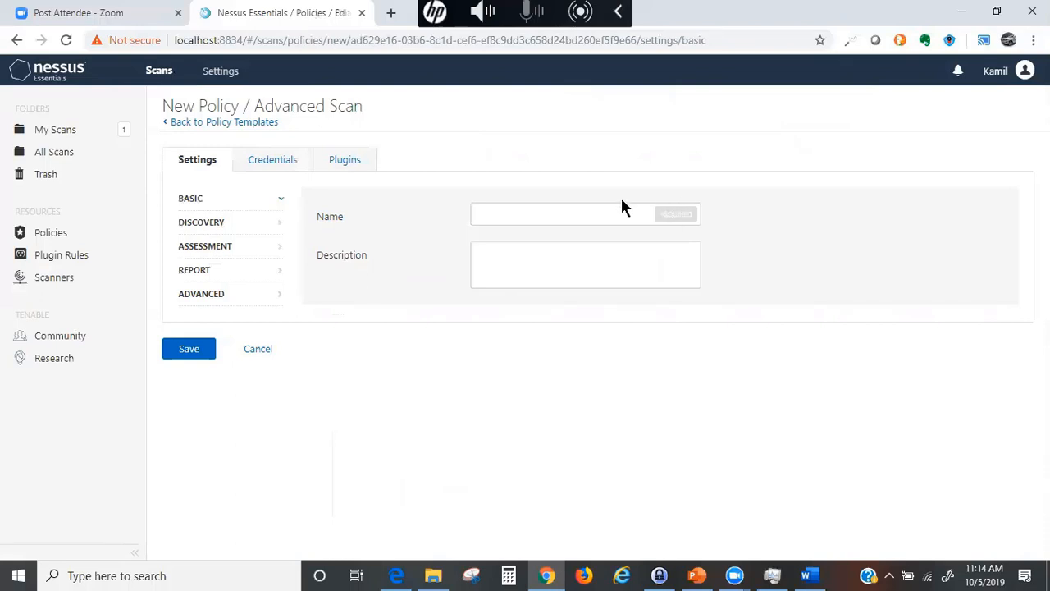
pyautogui.click(497, 212)
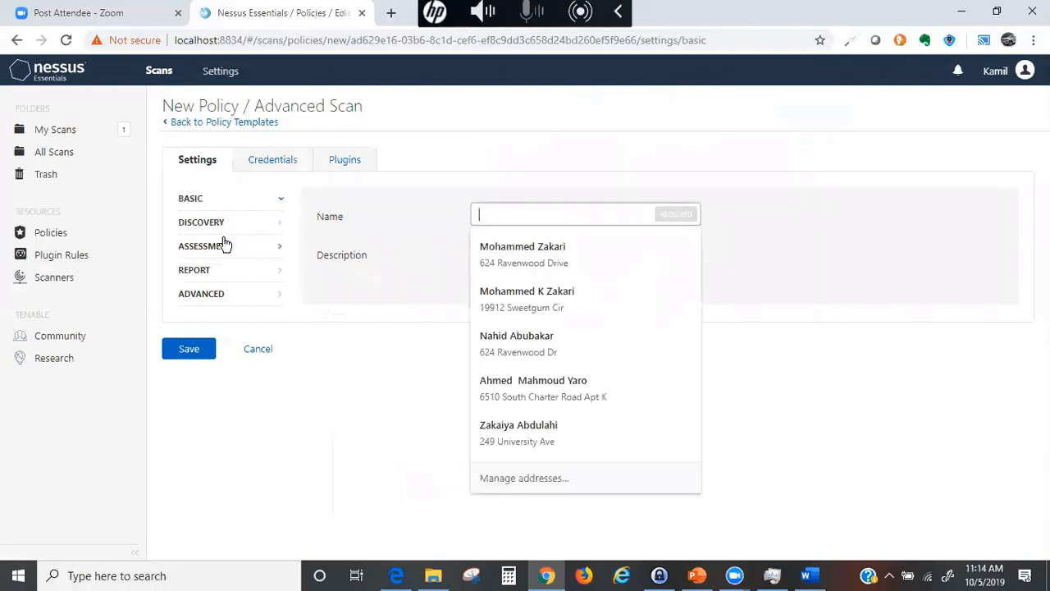
pyautogui.write('Class')
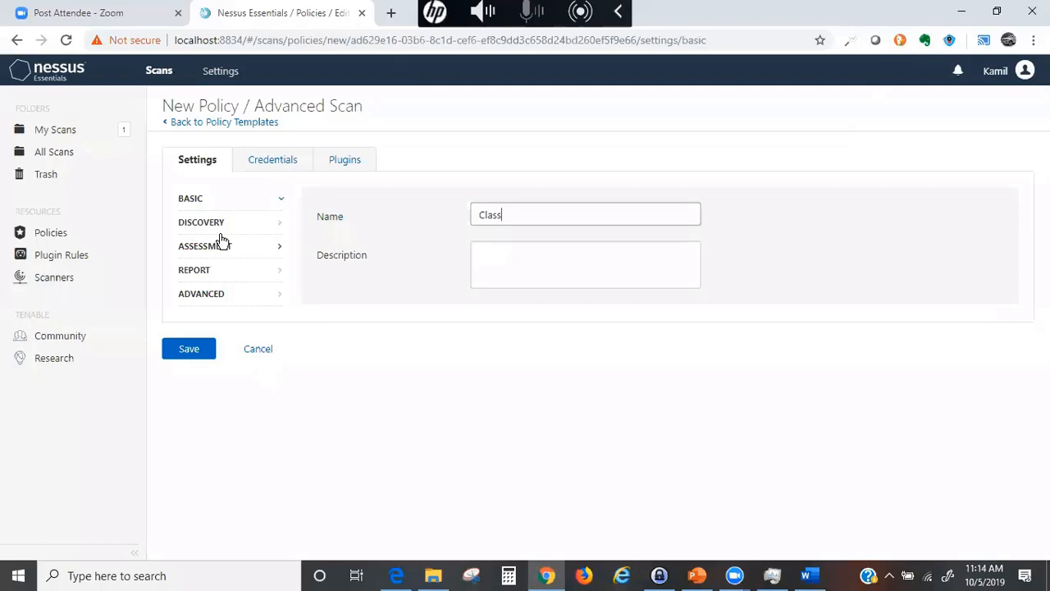
pyautogui.write('_Policy_10_5_19')
pyautogui.click(486, 260)
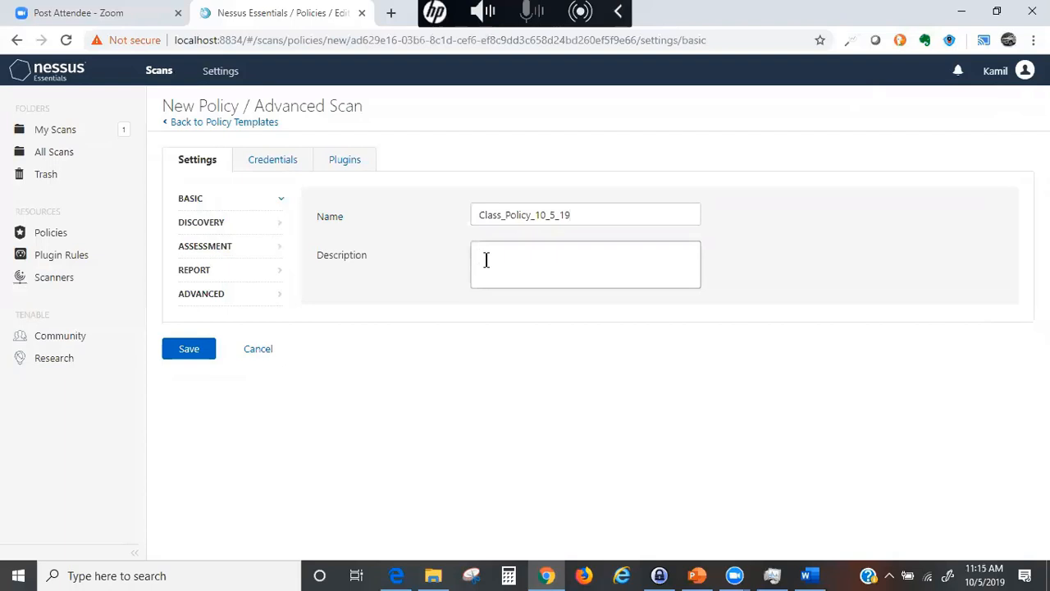
pyautogui.write('Thaining Policy')
pyautogui.click(202, 224)
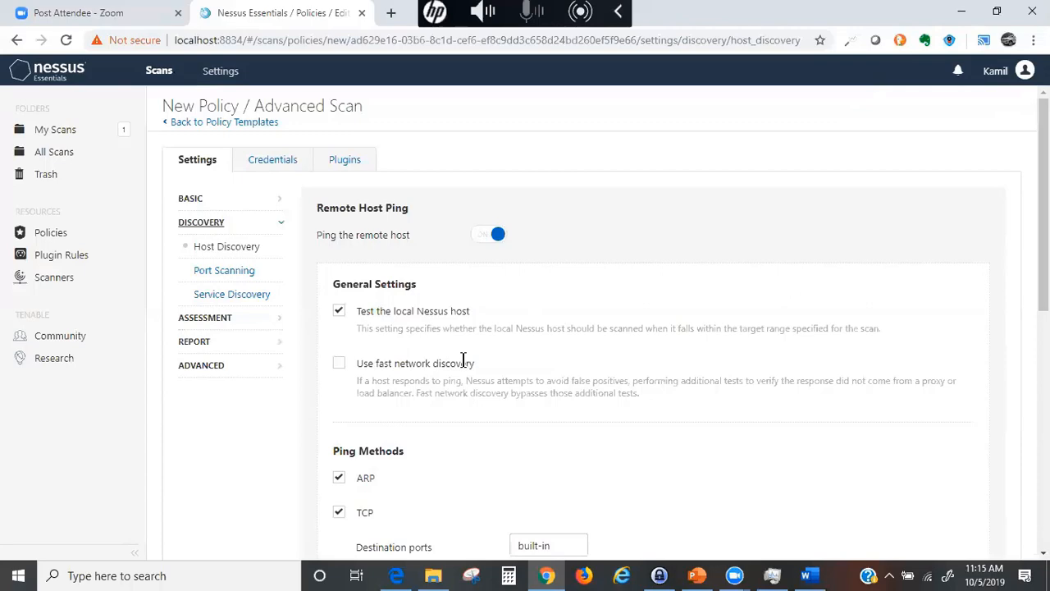
# - Look over the Host Discovery options, then switch to Port Scanning with its SSH, WMI, SNMP enumerators
pyautogui.scroll(-4, 447, 385)
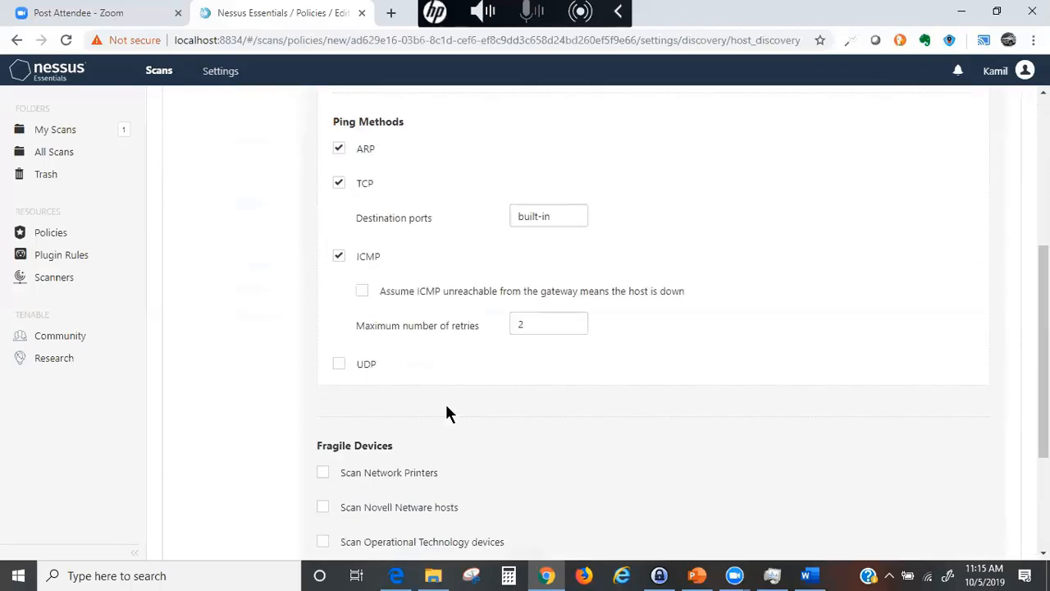
pyautogui.scroll(-2, 449, 394)
pyautogui.scroll(6, 460, 398)
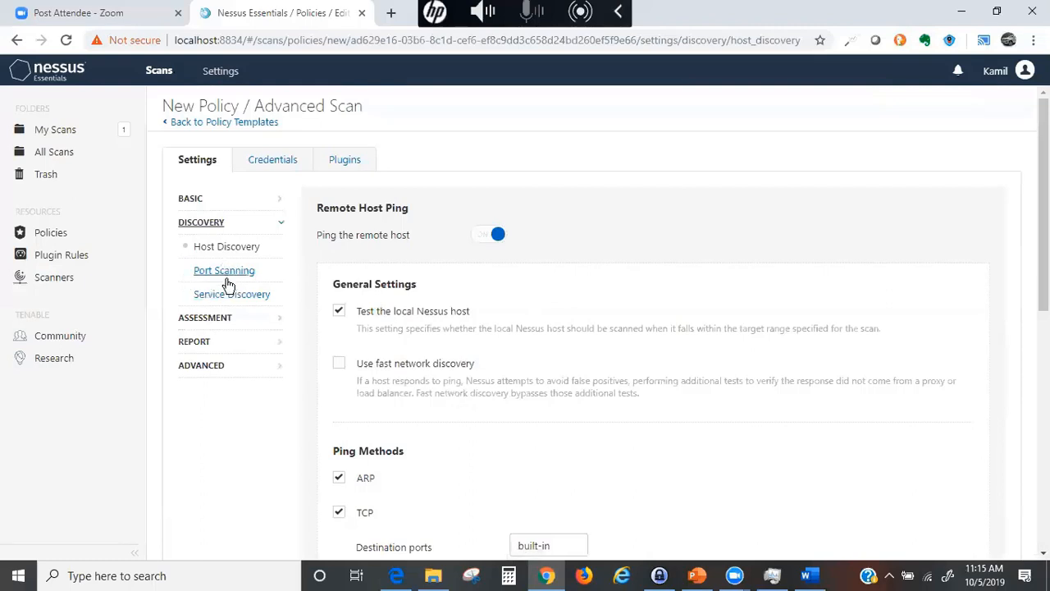
pyautogui.click(230, 271)
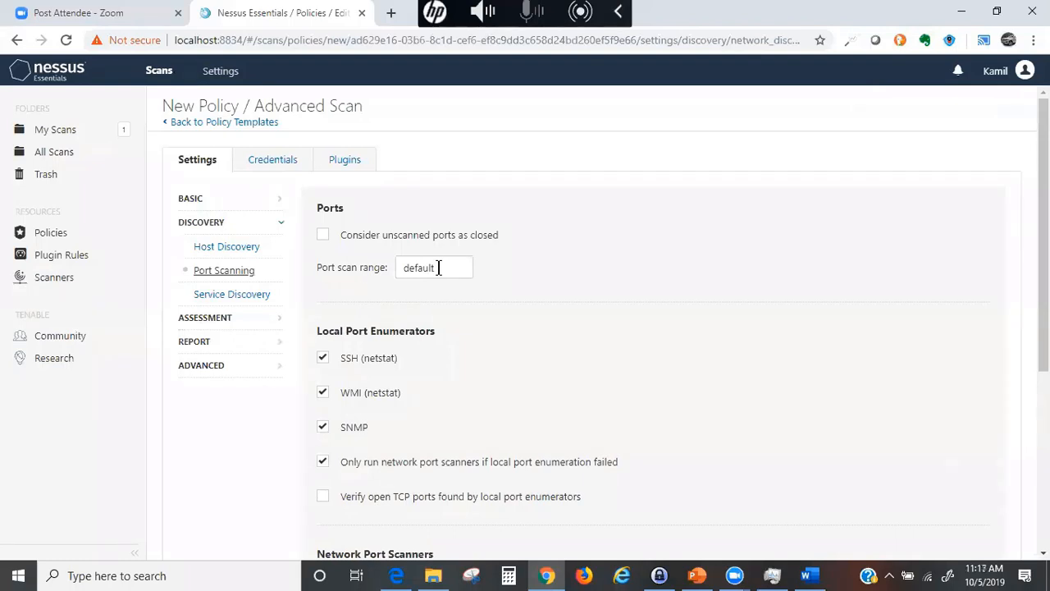
pyautogui.moveTo(439, 267); pyautogui.dragTo(372, 263)
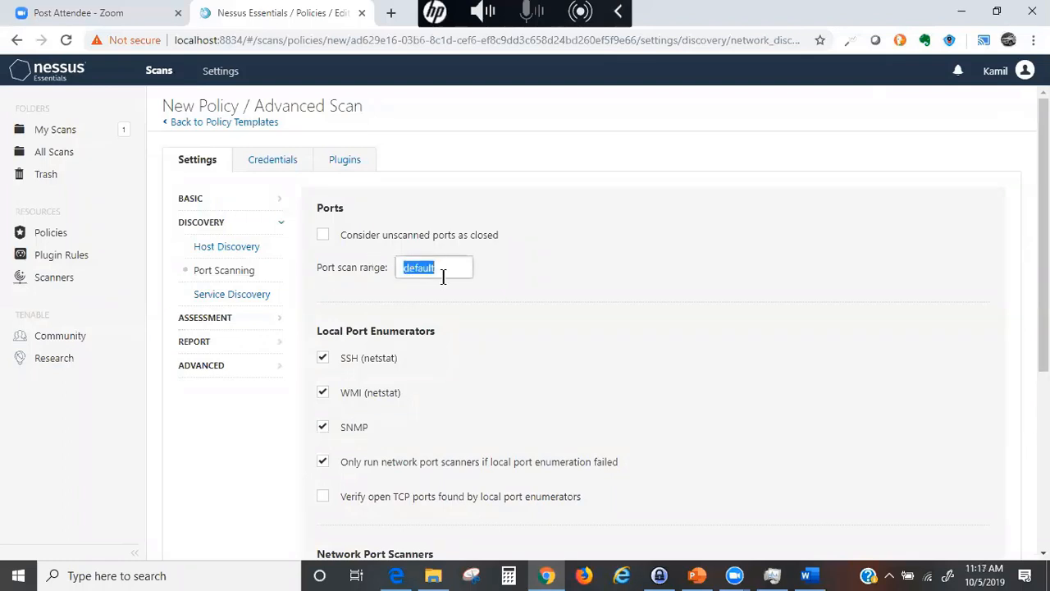
pyautogui.write('65563')
pyautogui.press('BackSpace')
pyautogui.press('BackSpace')
pyautogui.press('BackSpace')
pyautogui.press('BackSpace')
pyautogui.press('BackSpace')
pyautogui.write('default')
pyautogui.scroll(-3, 617, 394)
pyautogui.scroll(-2, 616, 401)
pyautogui.scroll(6, 620, 402)
# - Review Service Discovery's SSL/TLS options, then show Assessment General with normal accuracy and example.com SMTP domain
pyautogui.click(232, 296)
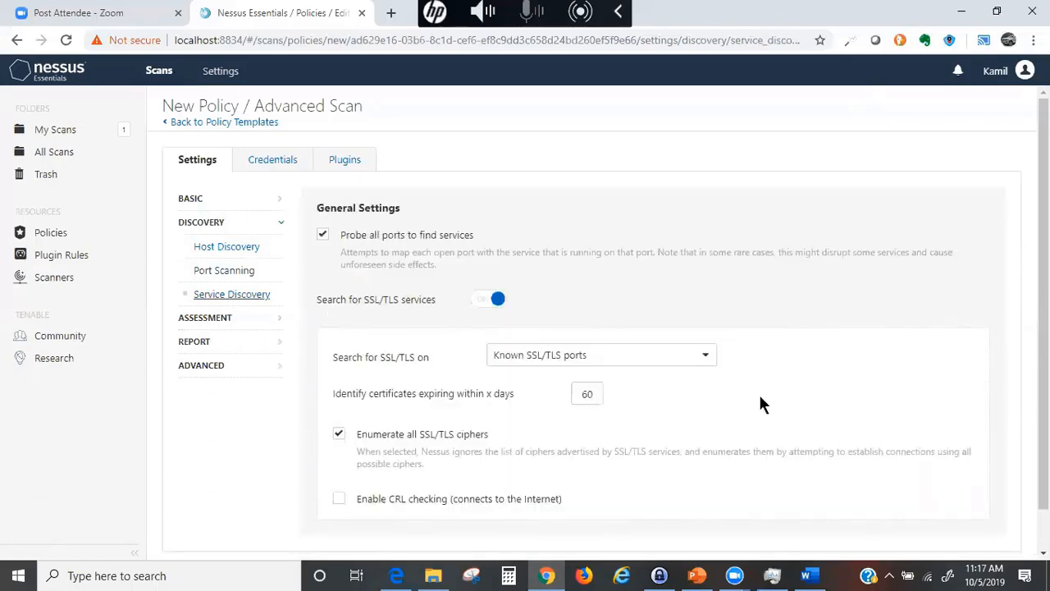
pyautogui.scroll(-1, 645, 390)
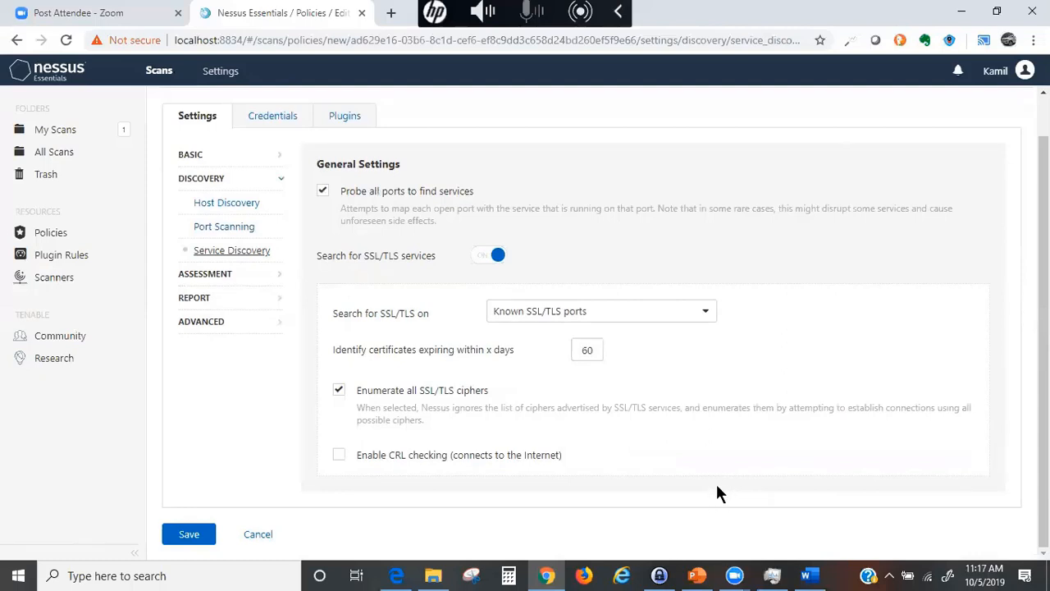
pyautogui.scroll(1, 574, 459)
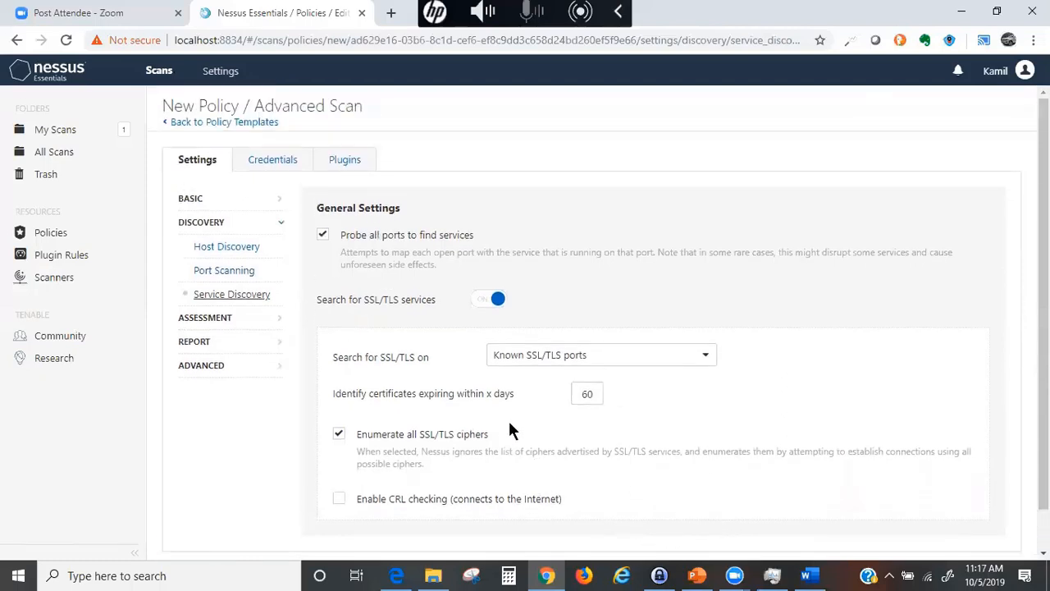
pyautogui.click(220, 321)
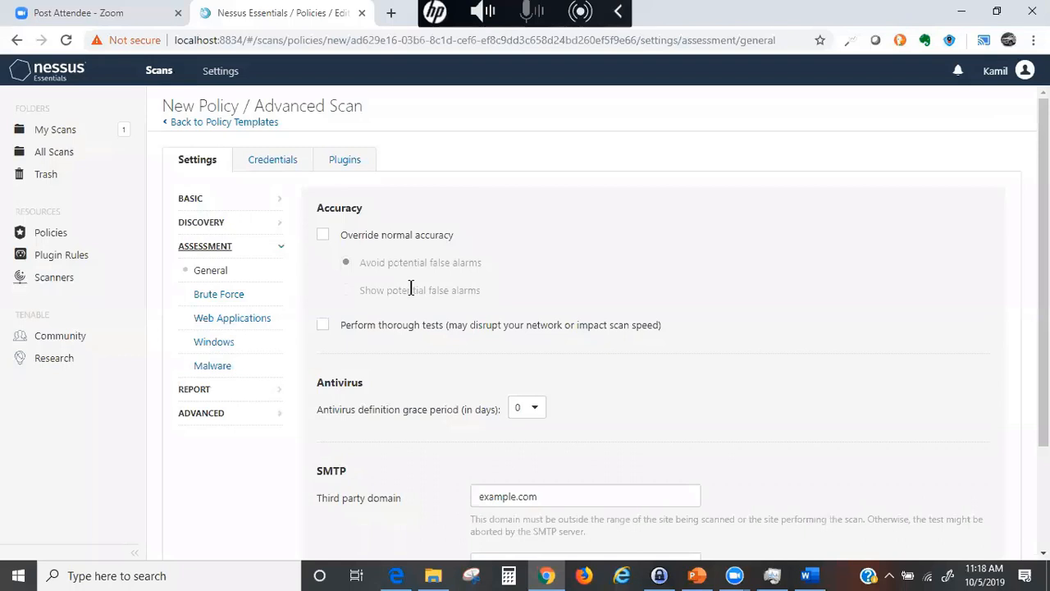
pyautogui.click(321, 234)
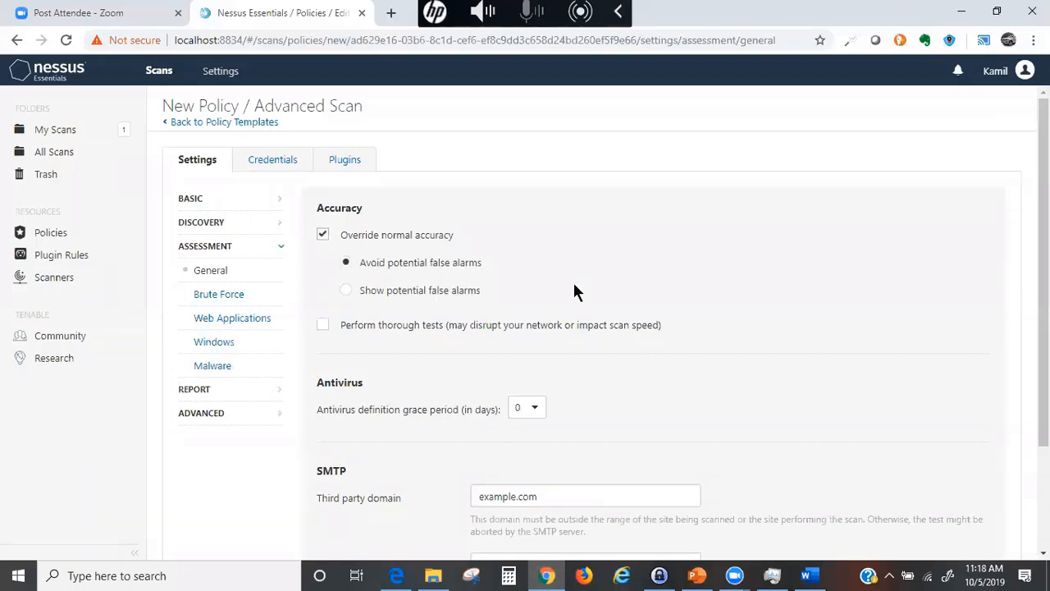
pyautogui.click(345, 292)
pyautogui.click(322, 234)
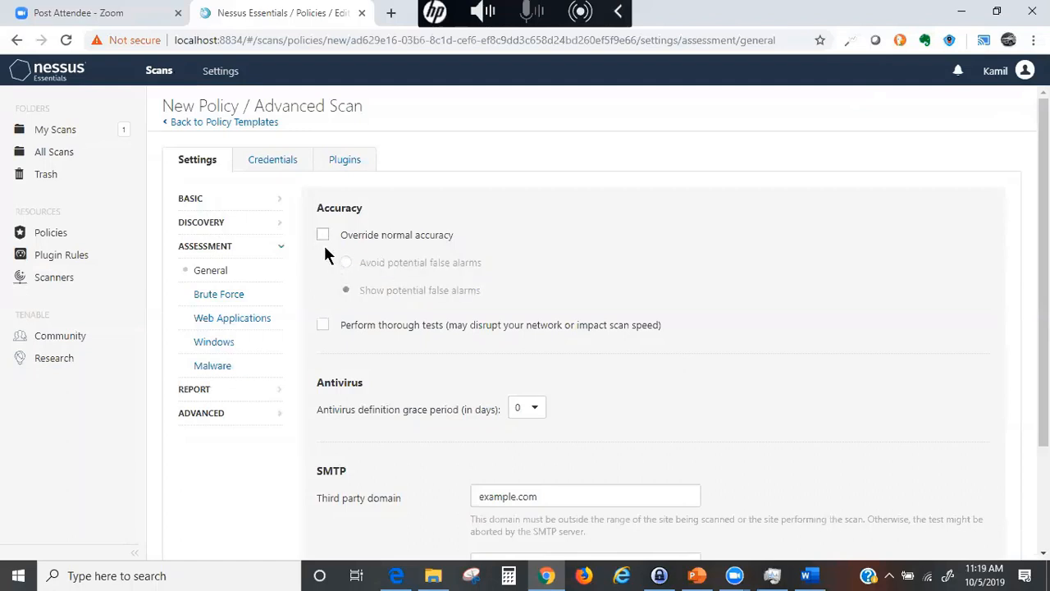
pyautogui.click(322, 234)
pyautogui.click(346, 262)
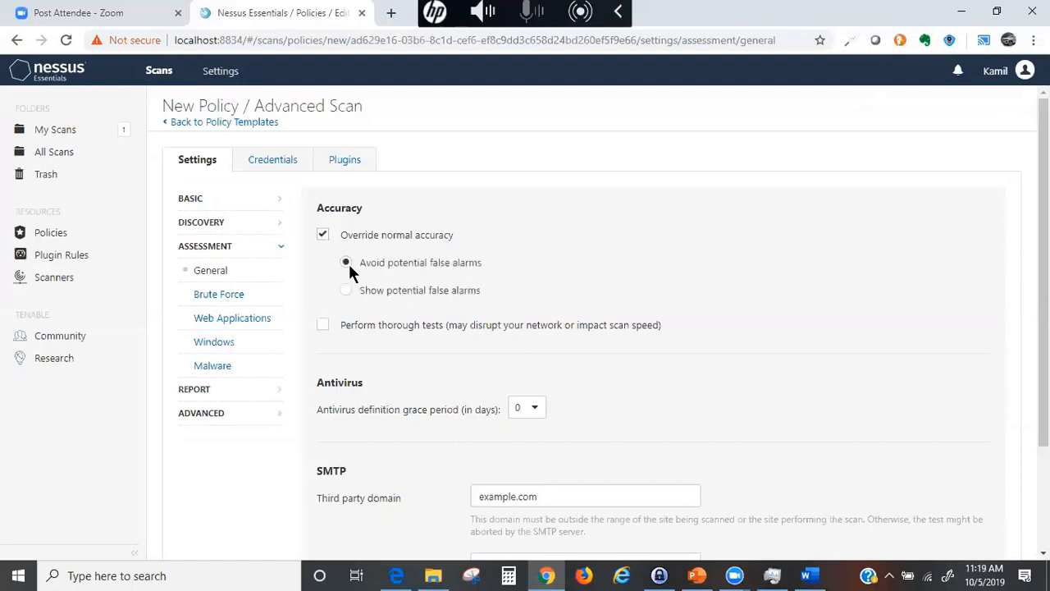
pyautogui.click(323, 235)
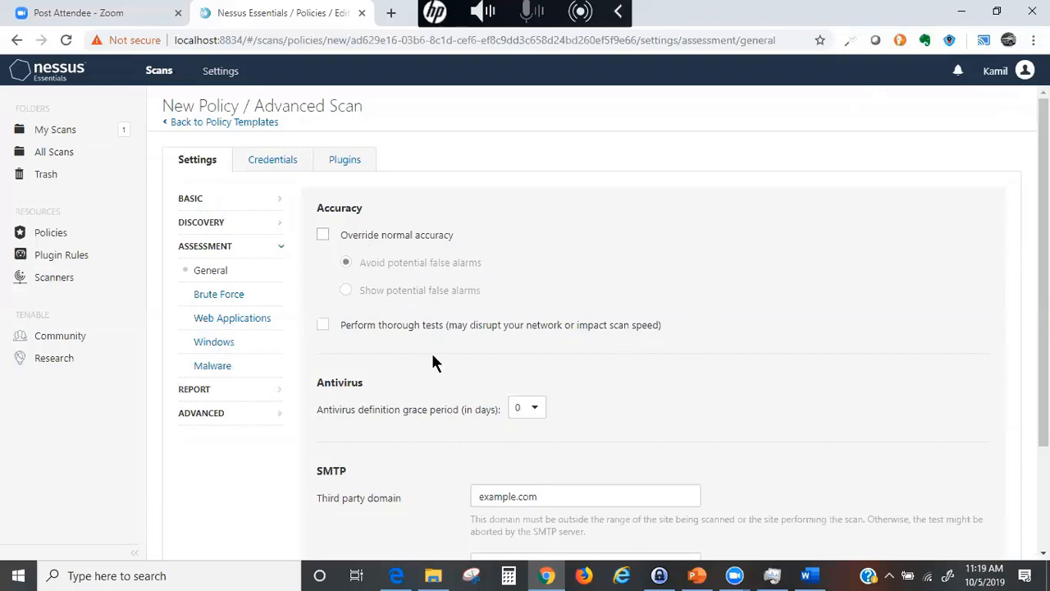
pyautogui.scroll(-2, 427, 345)
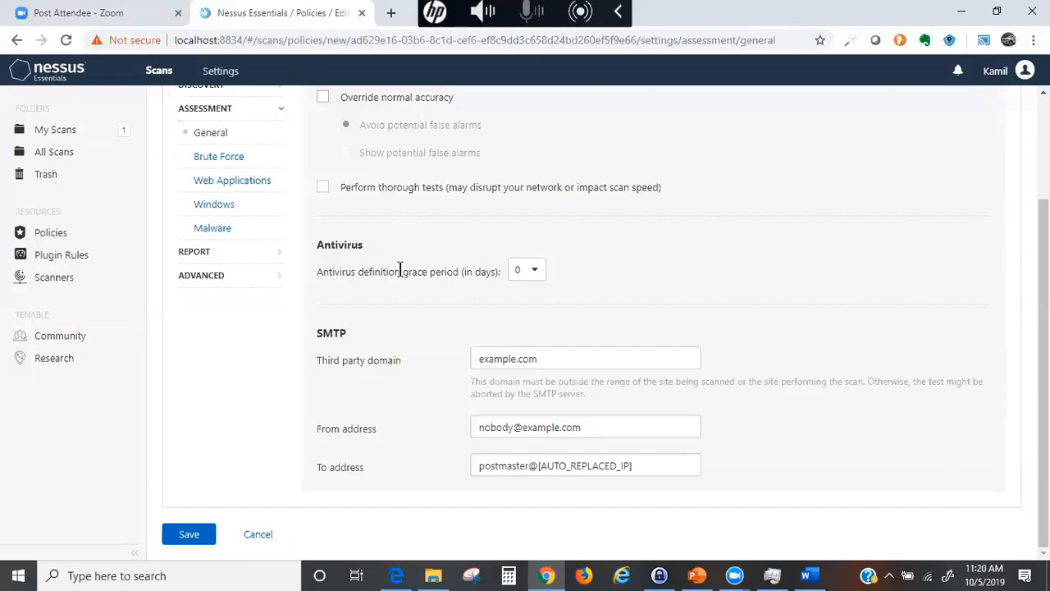
pyautogui.scroll(2, 388, 373)
pyautogui.scroll(-2, 397, 394)
pyautogui.scroll(2, 391, 427)
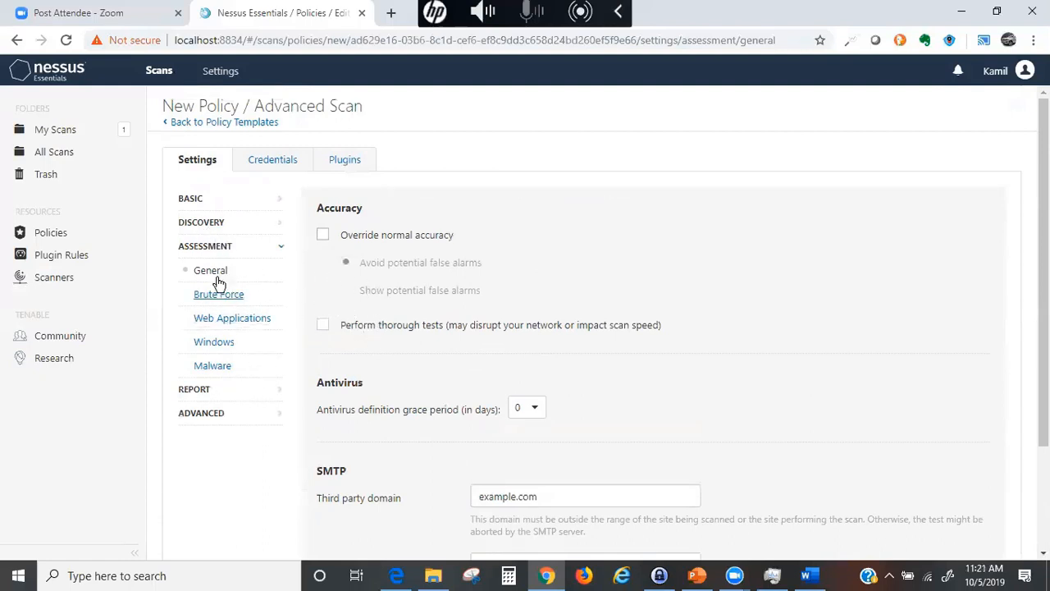
pyautogui.click(205, 222)
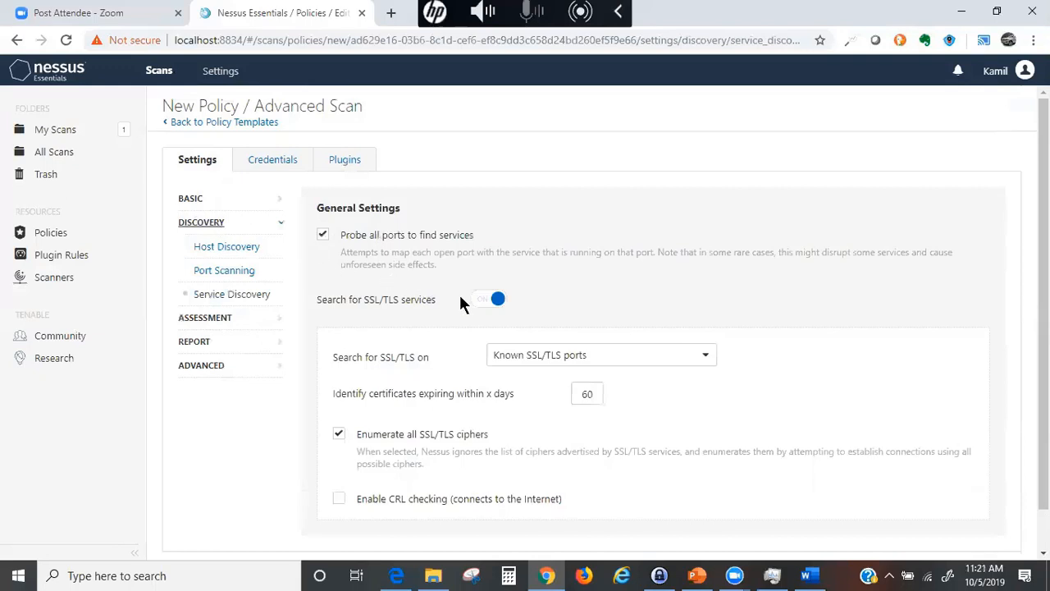
pyautogui.scroll(-1, 483, 320)
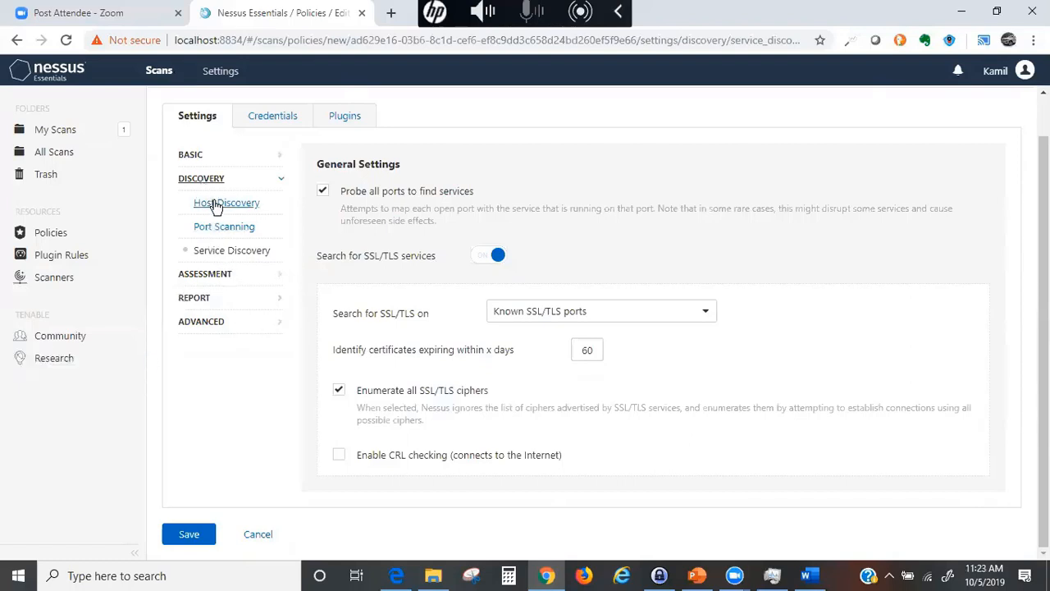
# - Step through the General, Brute Force, Web Applications and Windows assessment settings
pyautogui.click(210, 273)
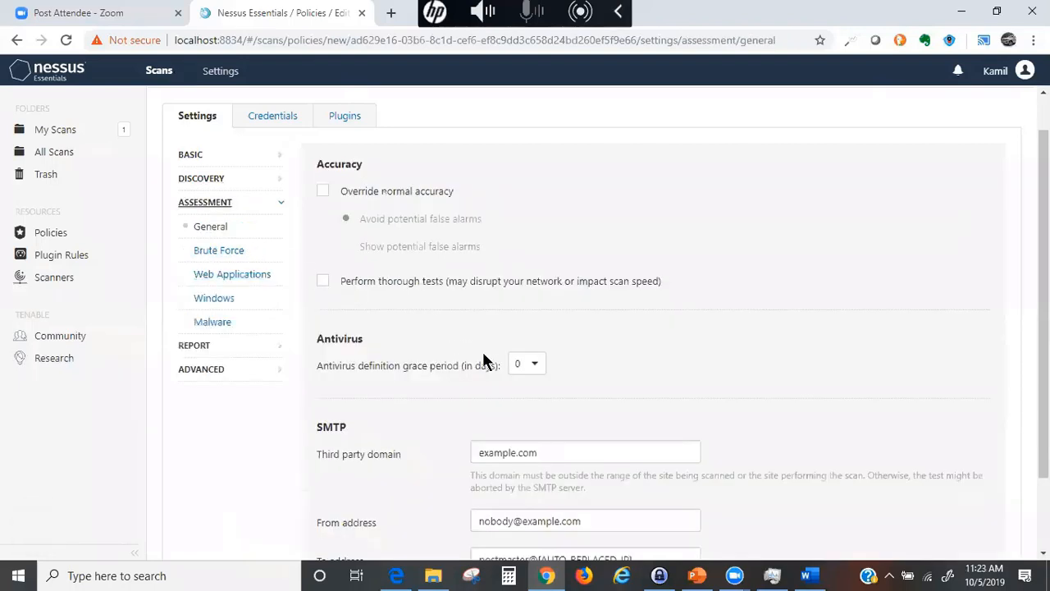
pyautogui.scroll(-3, 506, 383)
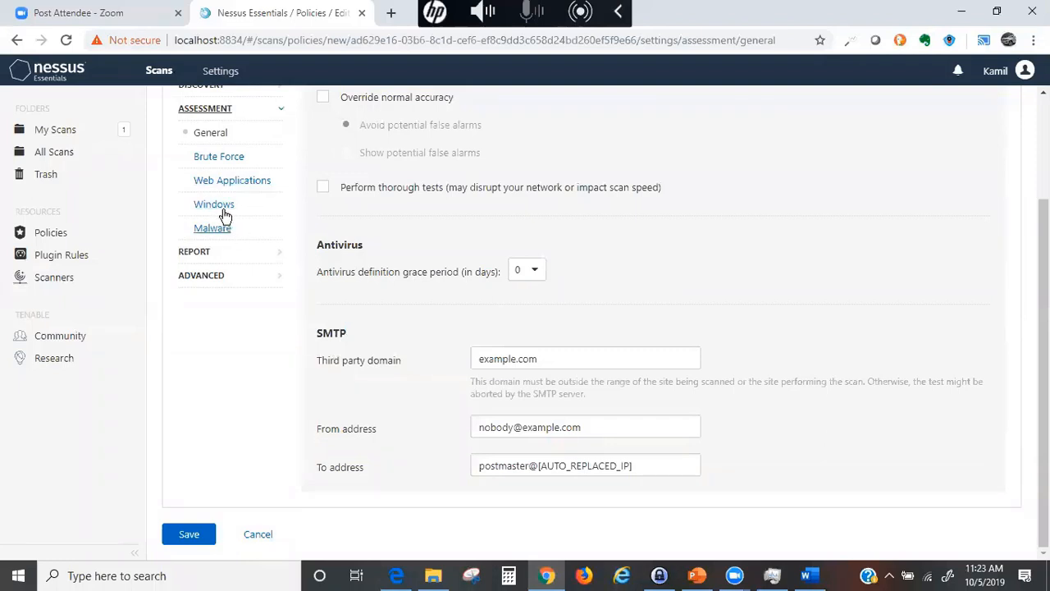
pyautogui.click(212, 158)
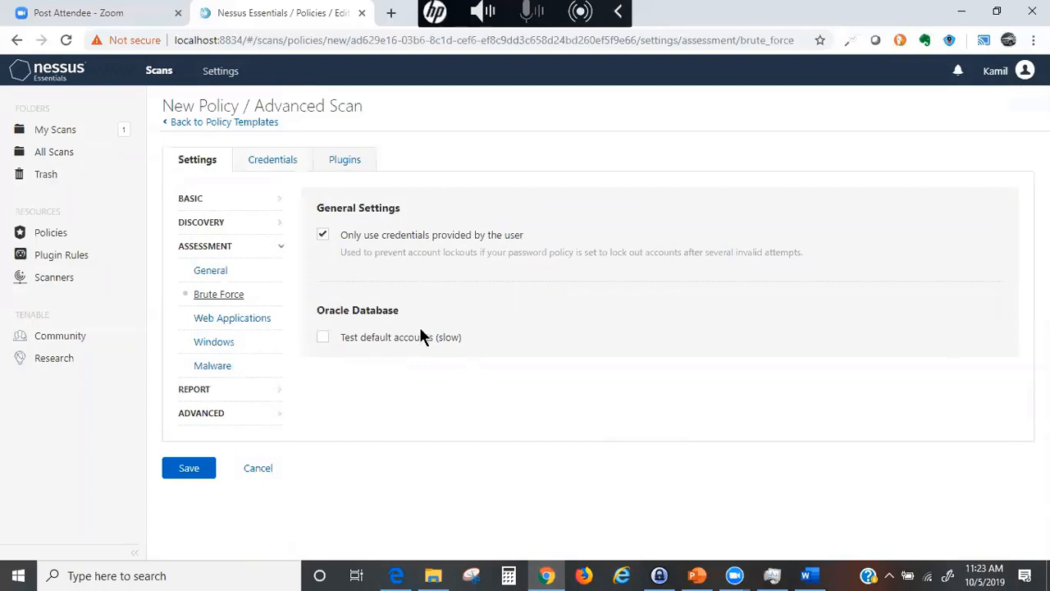
pyautogui.click(228, 319)
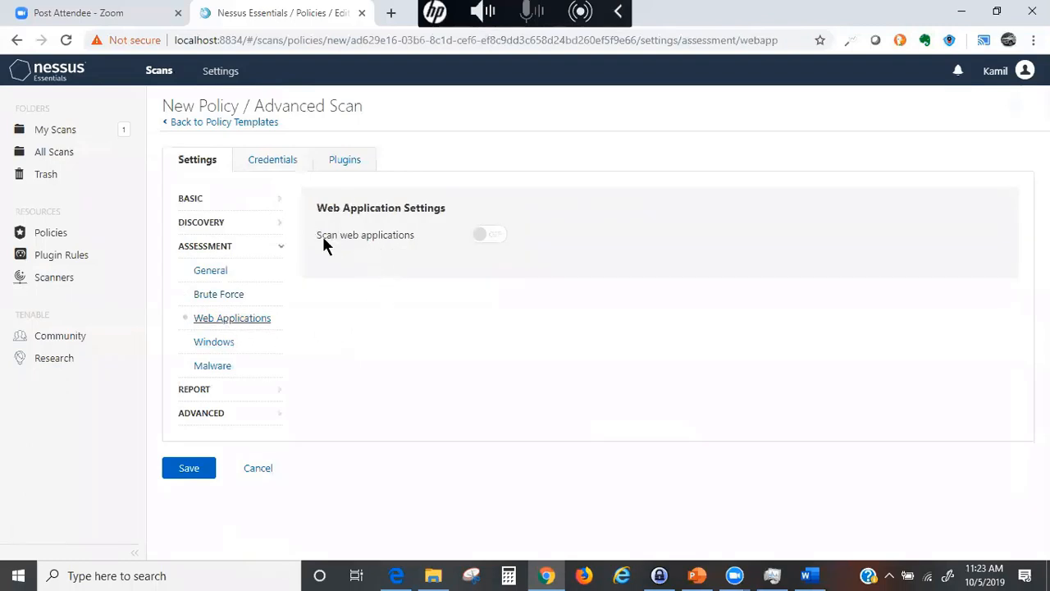
pyautogui.click(214, 341)
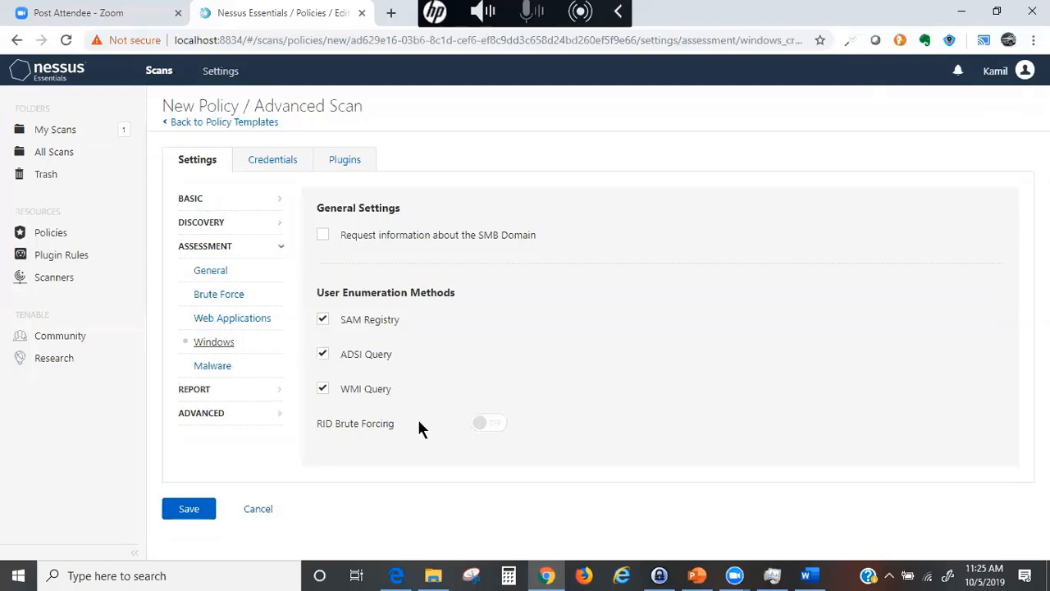
# - Switch on Scan for malware in the Malware assessment settings and review its options
pyautogui.click(222, 366)
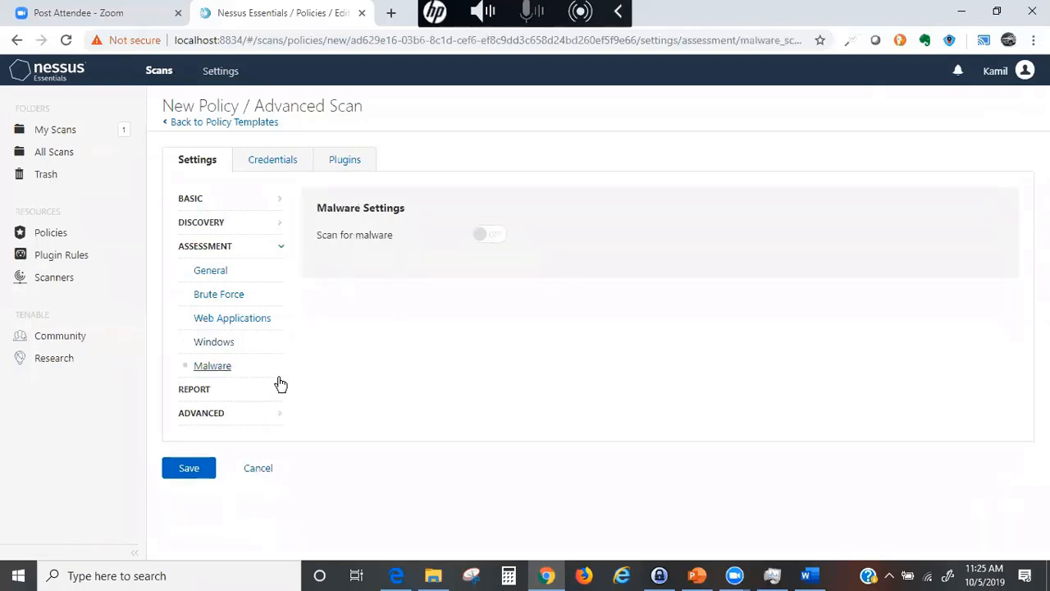
pyautogui.click(490, 237)
pyautogui.scroll(-2, 476, 385)
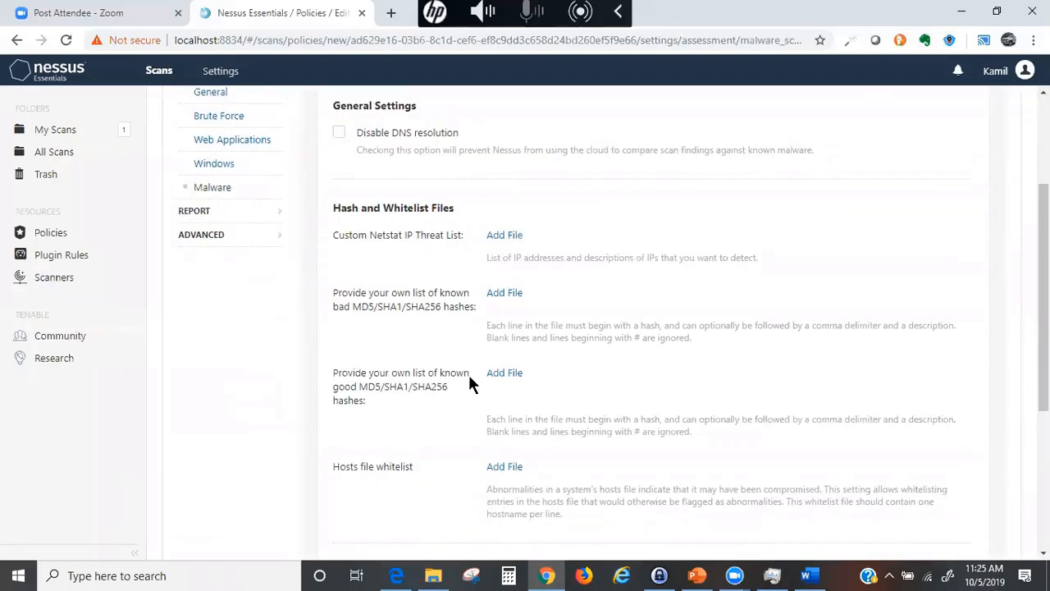
pyautogui.scroll(2, 469, 379)
# - Review the policy's Report settings, including Override normal verbosity
pyautogui.click(196, 391)
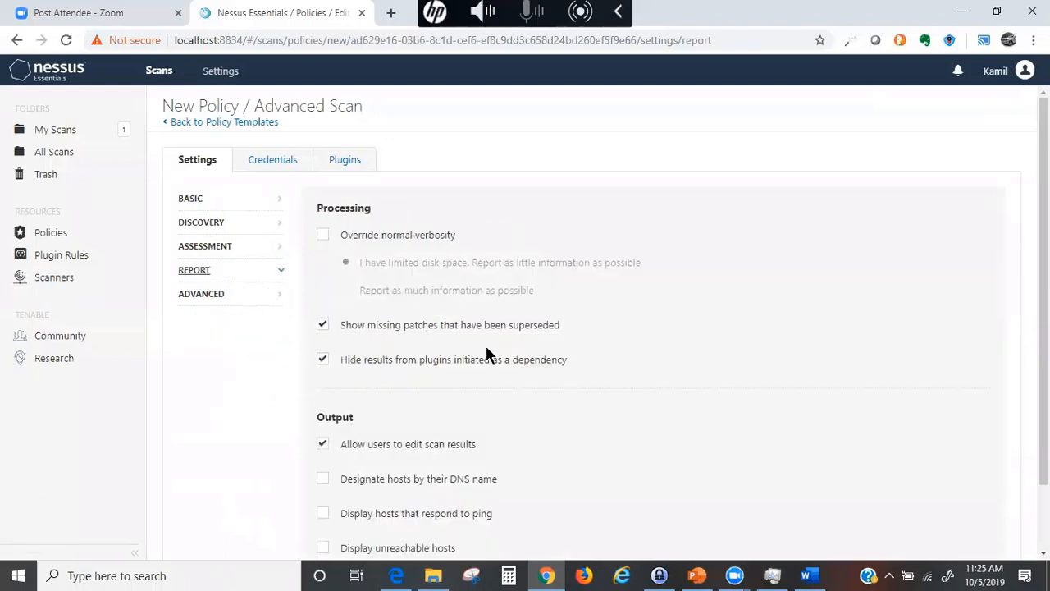
pyautogui.scroll(-2, 486, 351)
pyautogui.scroll(2, 486, 351)
pyautogui.click(324, 237)
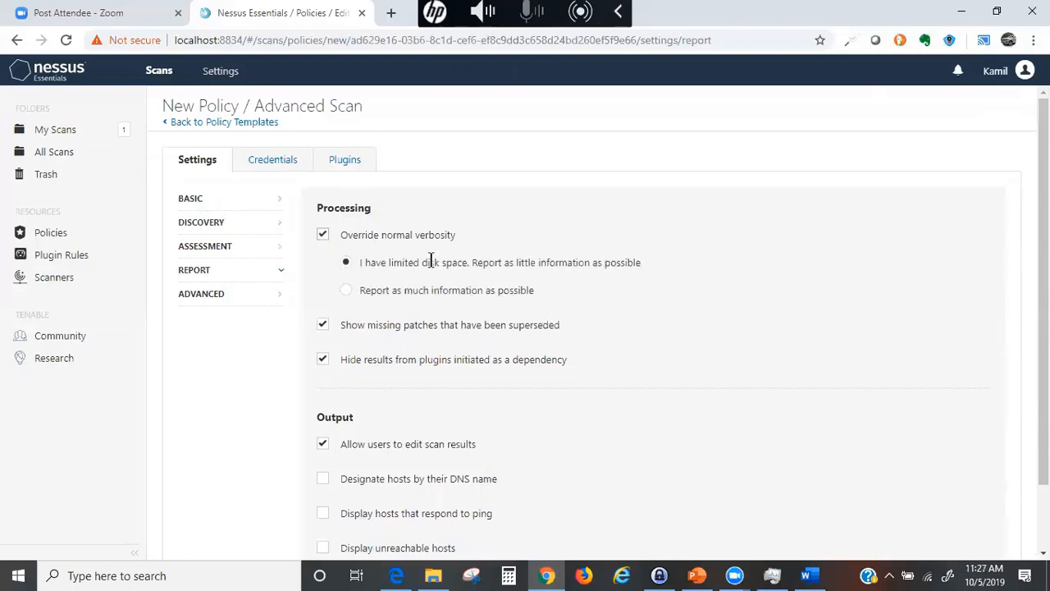
pyautogui.click(362, 292)
pyautogui.doubleClick(321, 241)
pyautogui.click(346, 264)
pyautogui.click(346, 264)
pyautogui.click(322, 235)
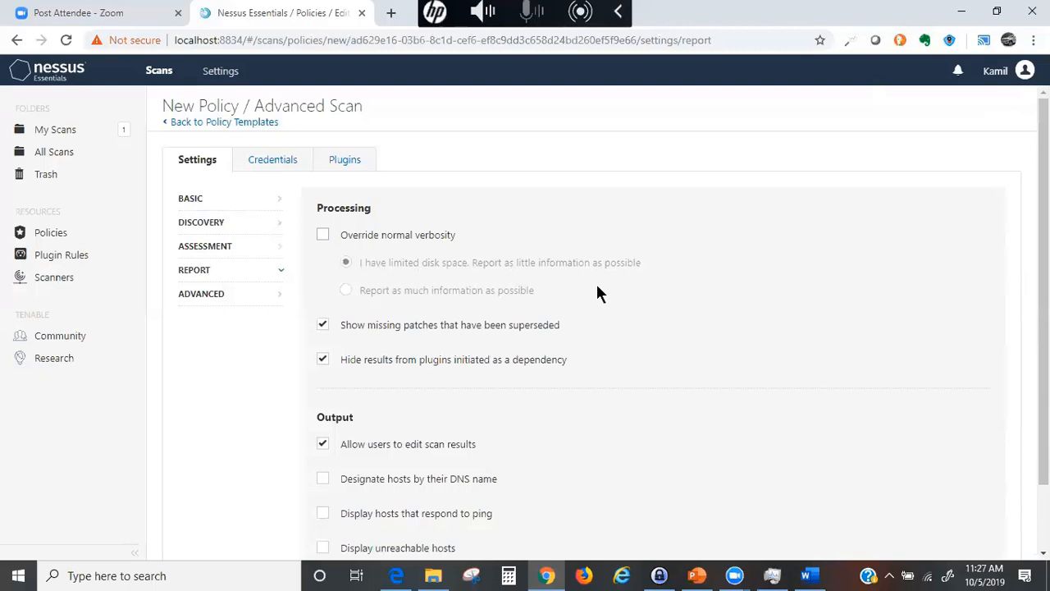
pyautogui.scroll(-1, 517, 421)
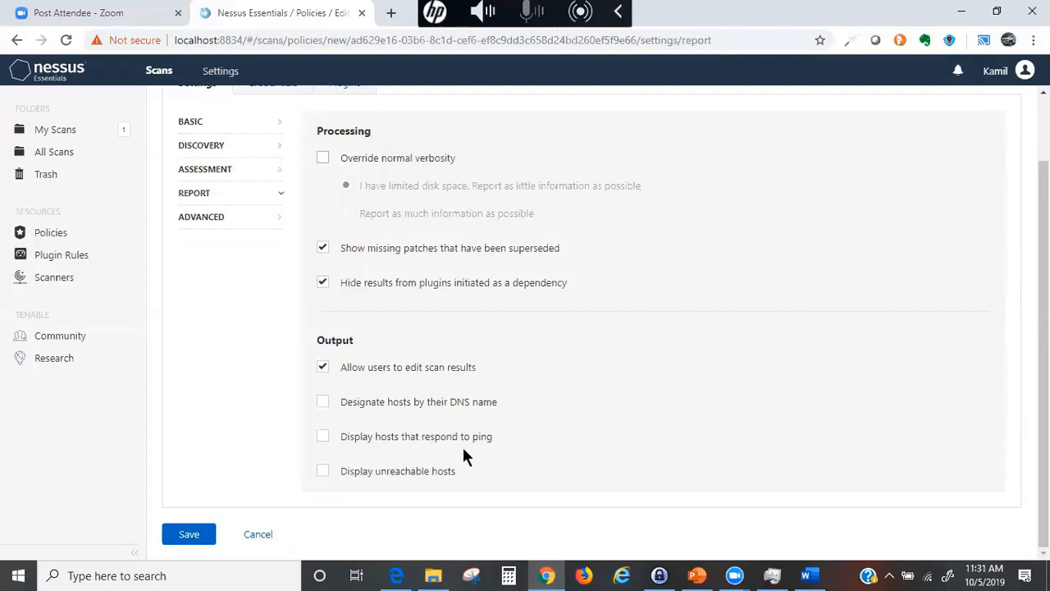
# - Tick 'Display hosts that respond to ping' and 'Display unreachable hosts' in the report output settings
pyautogui.click(322, 438)
pyautogui.click(322, 474)
pyautogui.scroll(2, 324, 391)
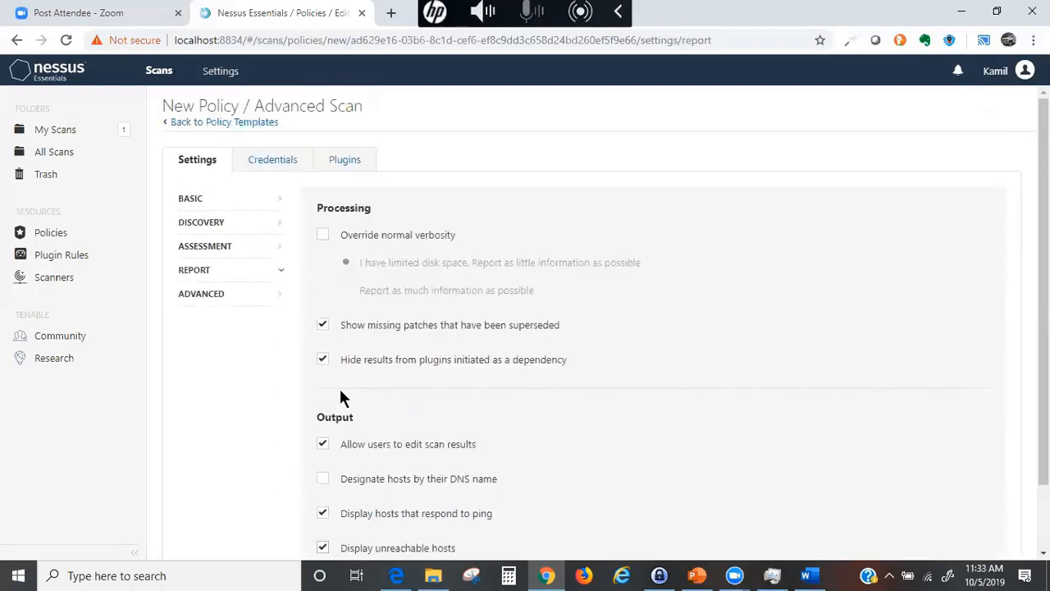
# - Open the Advanced settings, leaving 'Stop scanning hosts that become unresponsive' switched off
pyautogui.click(203, 300)
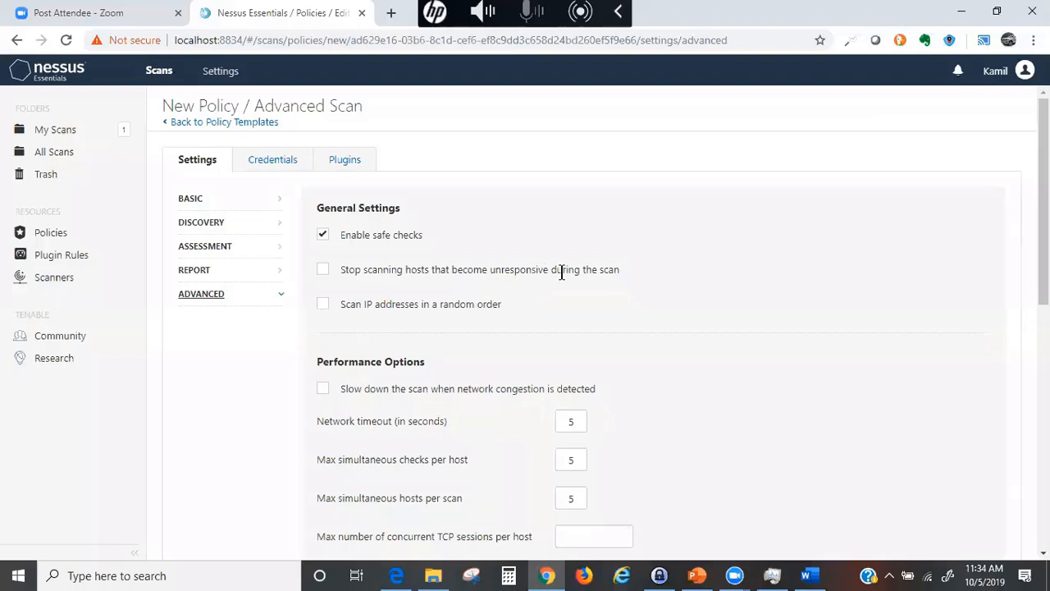
pyautogui.click(326, 275)
pyautogui.click(325, 273)
# - Review the Performance Options, including the max simultaneous hosts per scan limit of 5
pyautogui.scroll(-2, 478, 412)
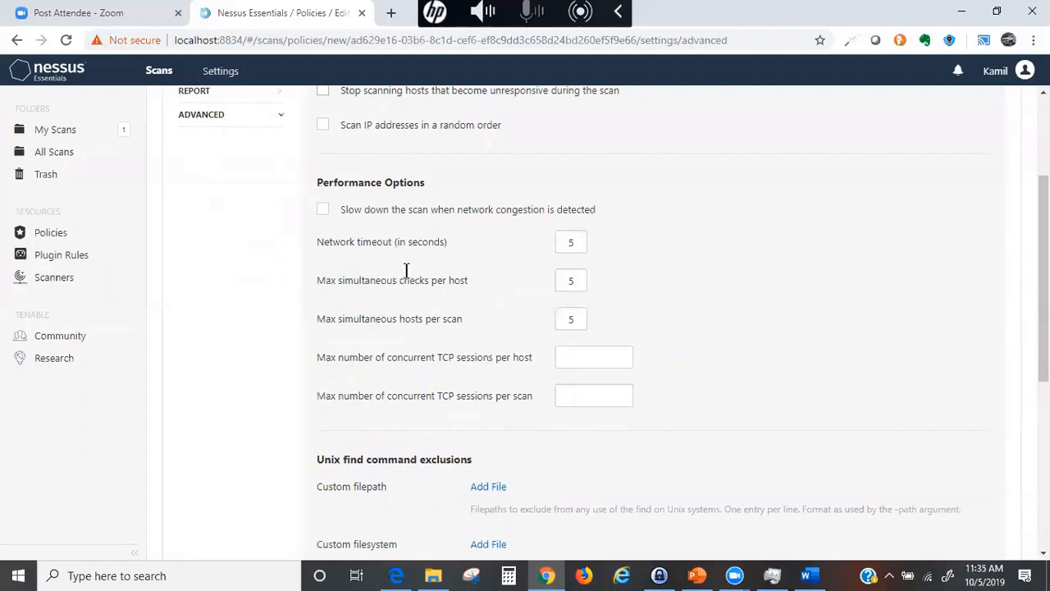
pyautogui.click(577, 328)
pyautogui.scroll(-2, 510, 411)
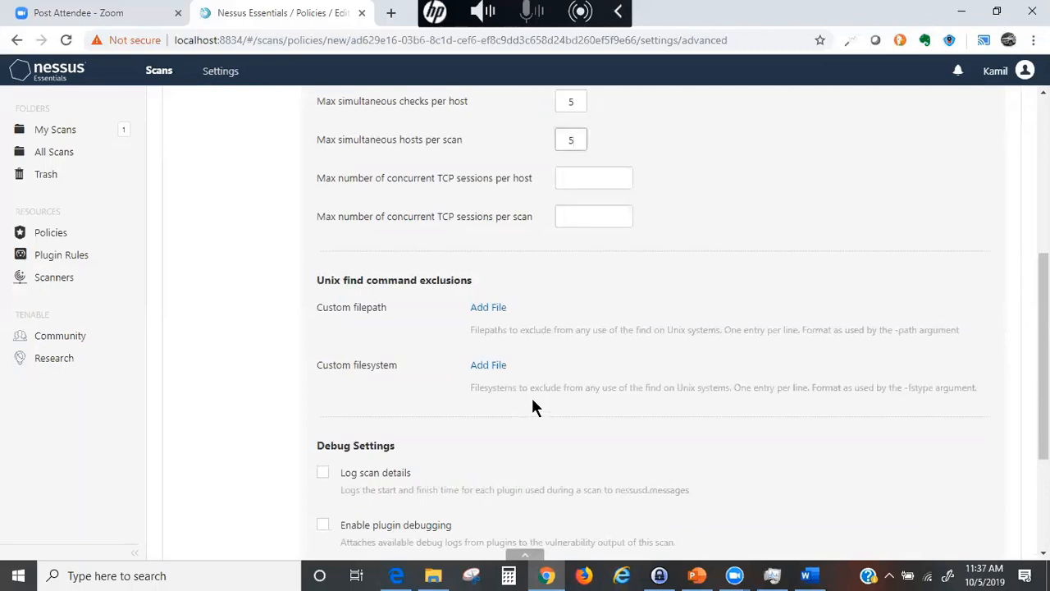
pyautogui.scroll(4, 521, 381)
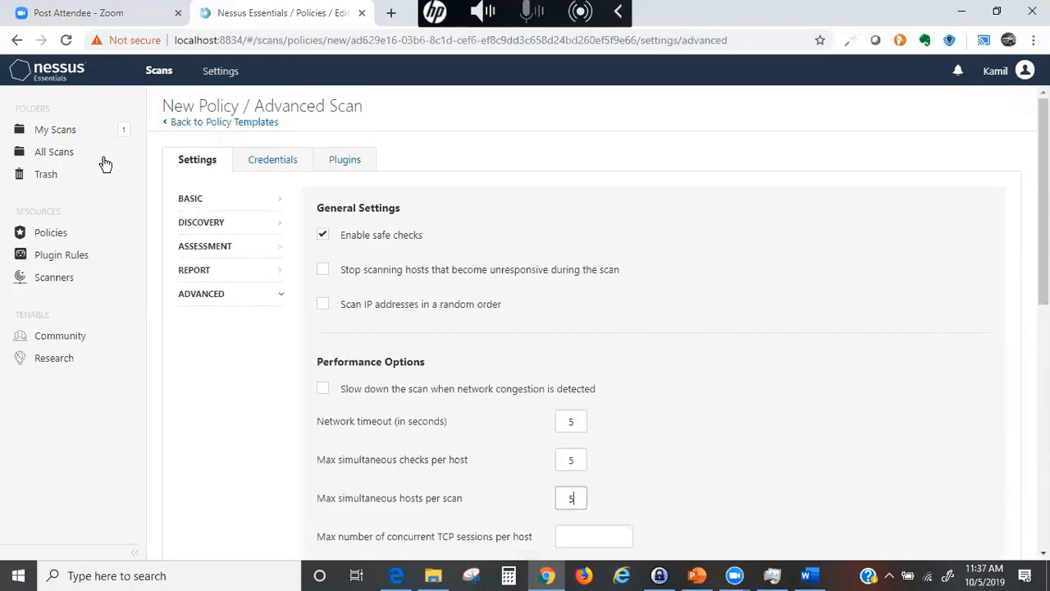
# - Show the policy's Credentials tab with its SNMPv3, SSH and Windows host credential types
pyautogui.click(264, 164)
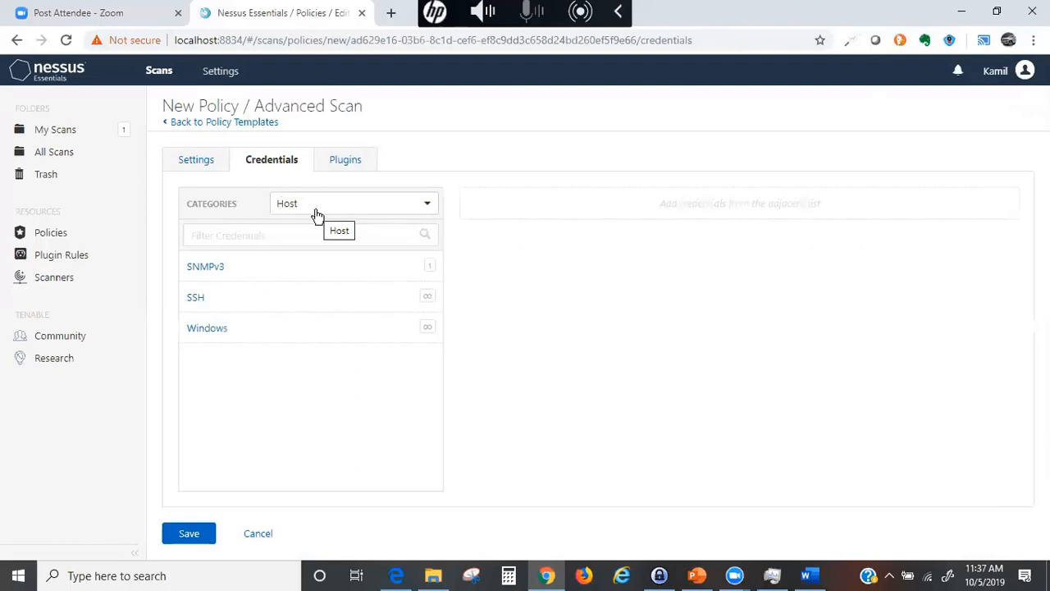
pyautogui.click(196, 298)
pyautogui.scroll(-1, 195, 304)
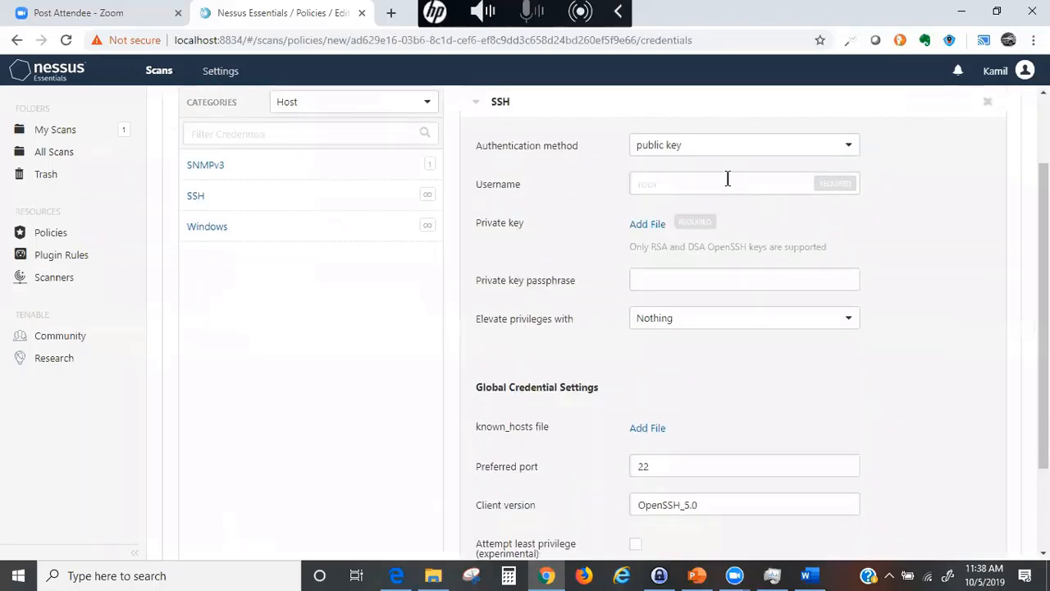
pyautogui.click(848, 146)
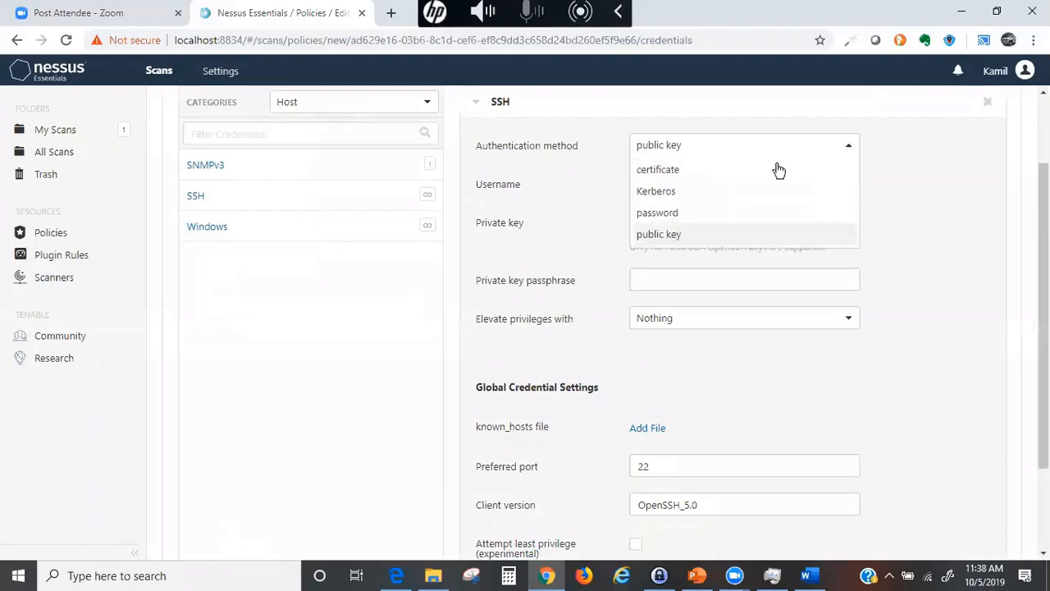
pyautogui.click(661, 213)
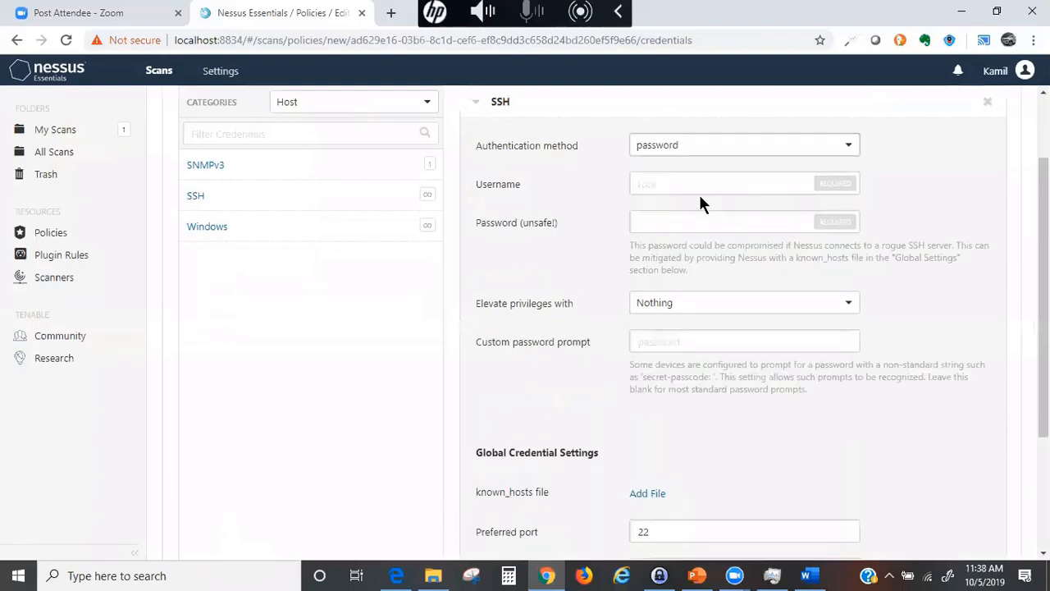
pyautogui.click(843, 146)
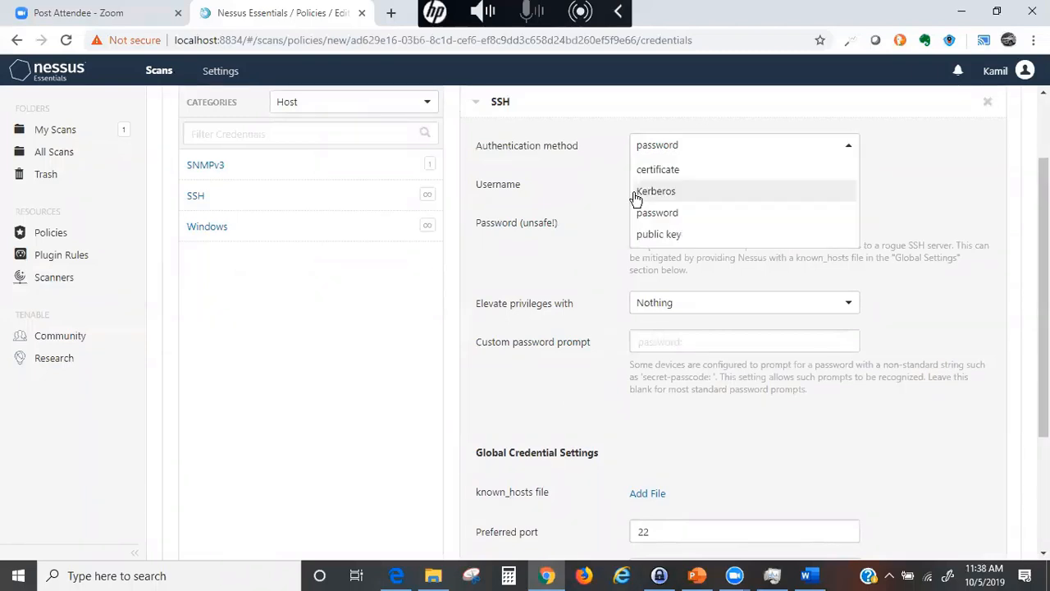
pyautogui.click(642, 212)
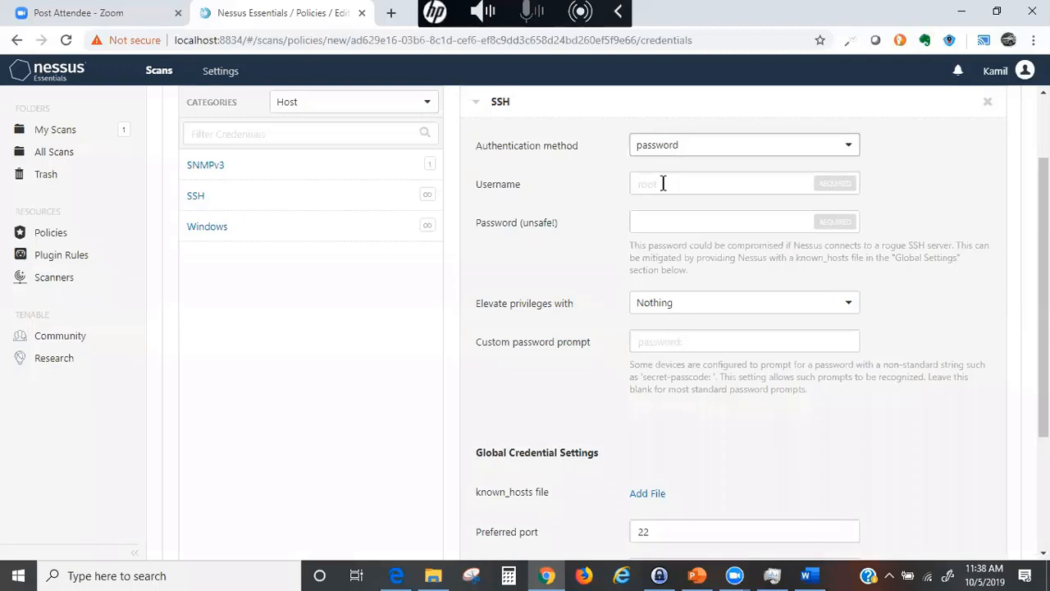
pyautogui.click(657, 218)
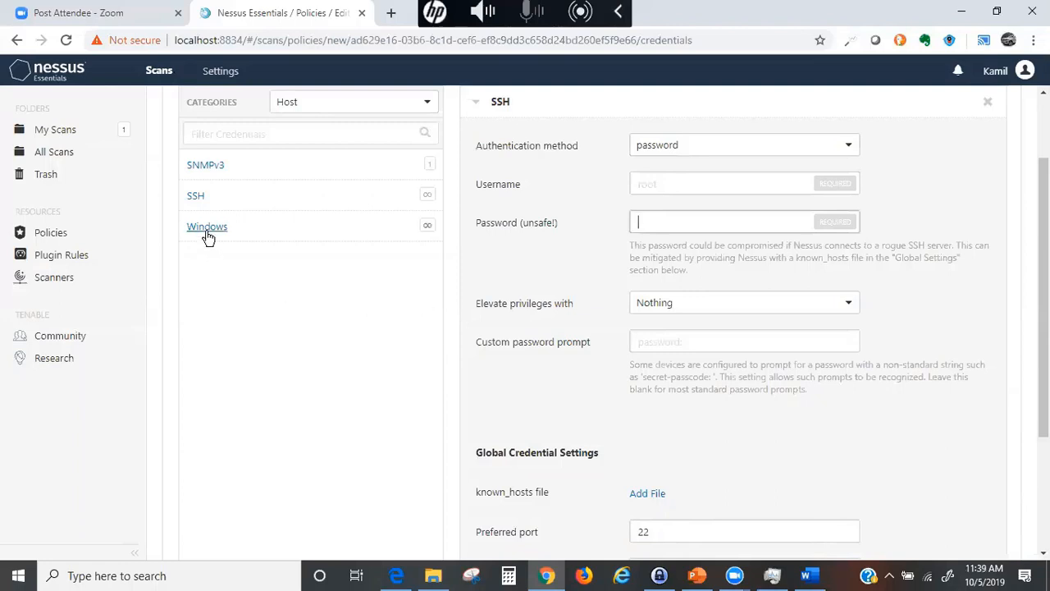
# - Replace the SSH credential with a Windows credential using Password authentication and an empty domain
pyautogui.click(988, 103)
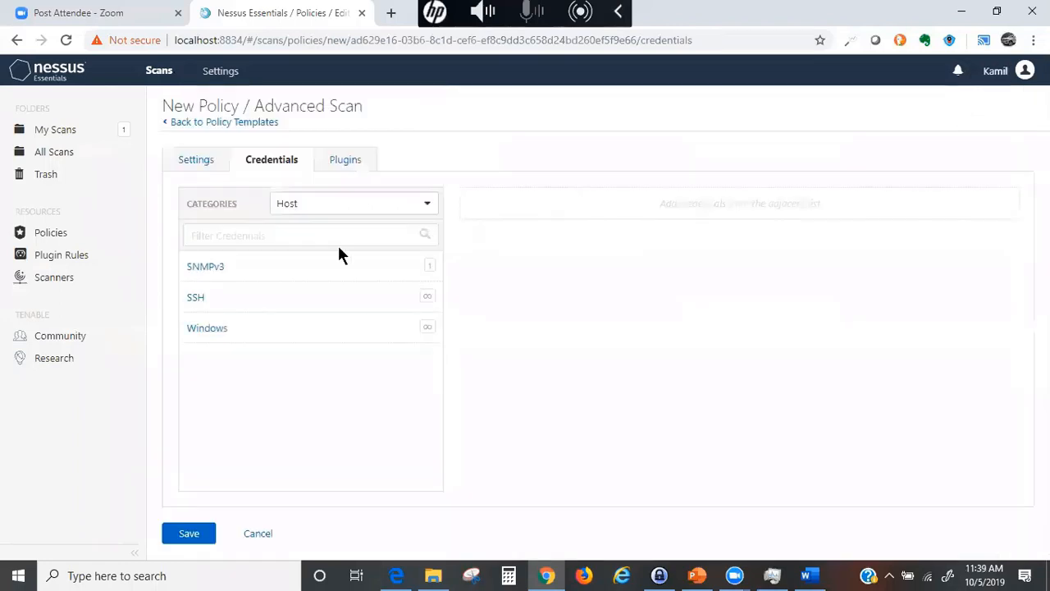
pyautogui.click(209, 330)
pyautogui.scroll(-2, 675, 326)
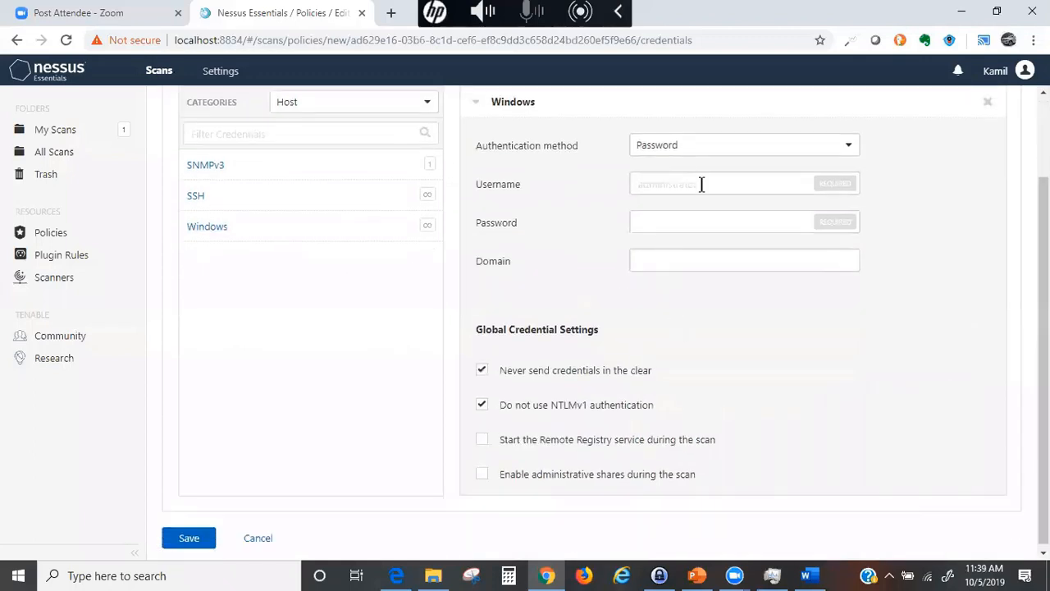
pyautogui.click(846, 154)
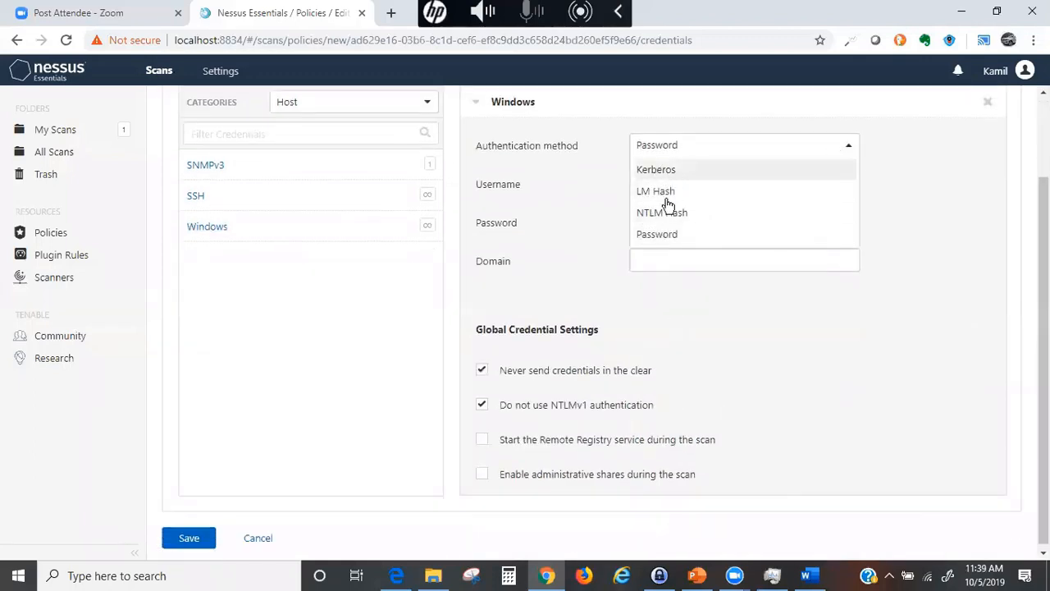
pyautogui.click(648, 234)
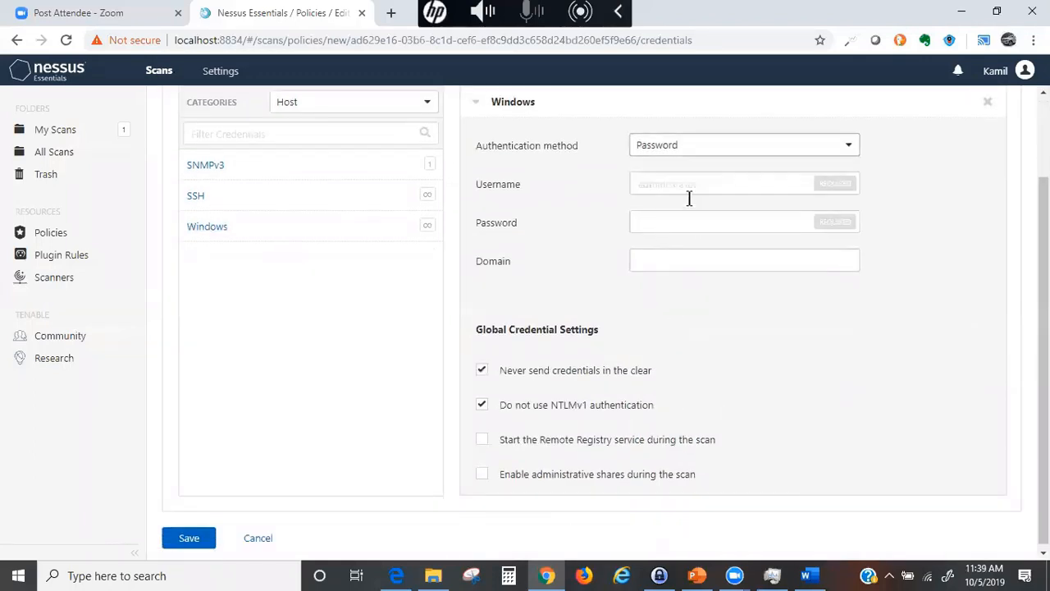
pyautogui.click(659, 188)
pyautogui.click(665, 217)
pyautogui.click(647, 260)
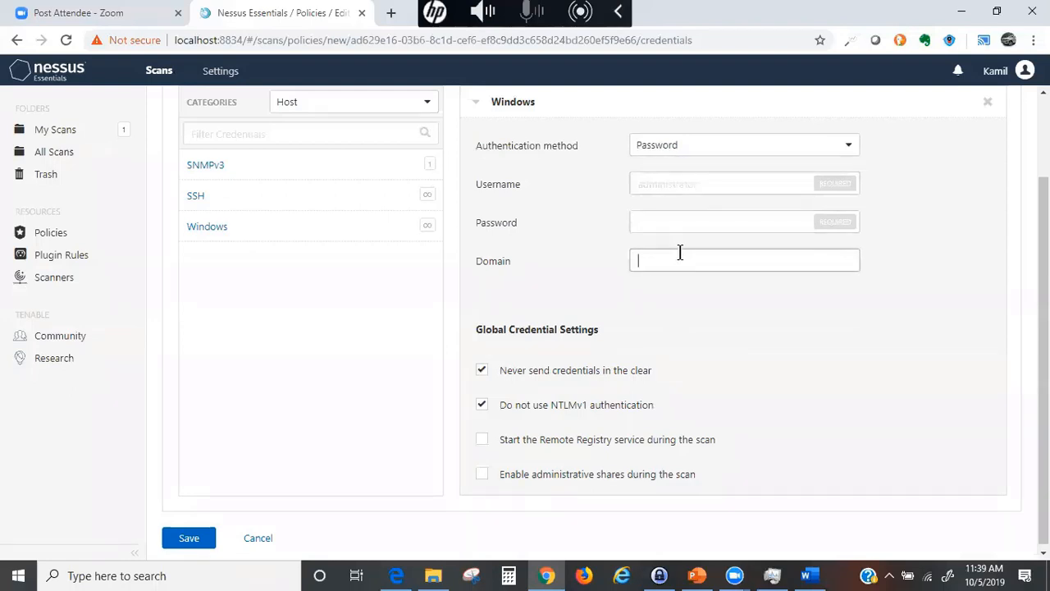
# - Swap the Windows credential for an SNMPv3 credential (port 161, SHA1, AES)
pyautogui.click(987, 105)
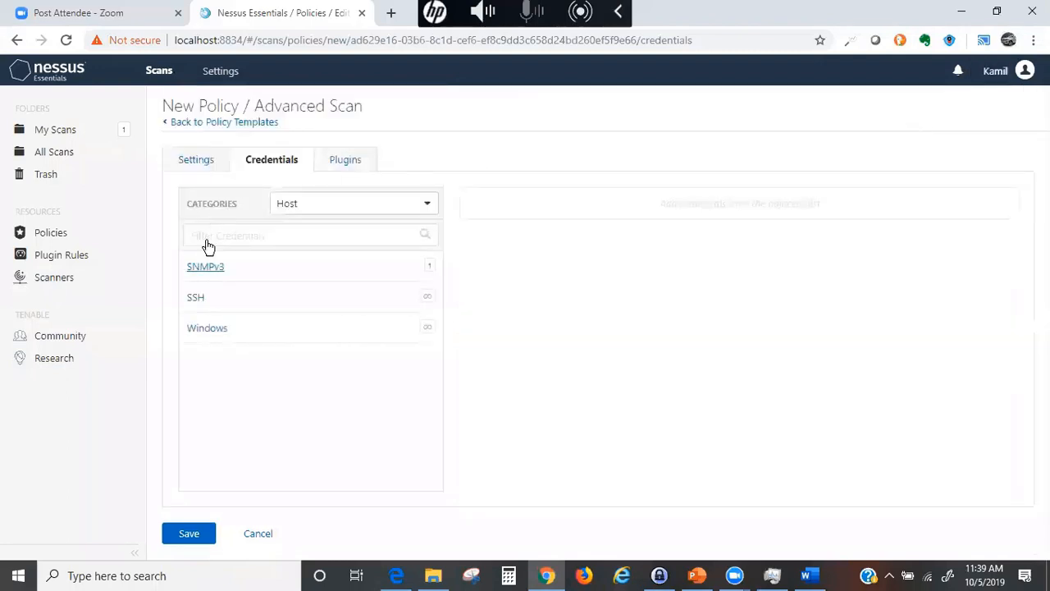
pyautogui.click(203, 270)
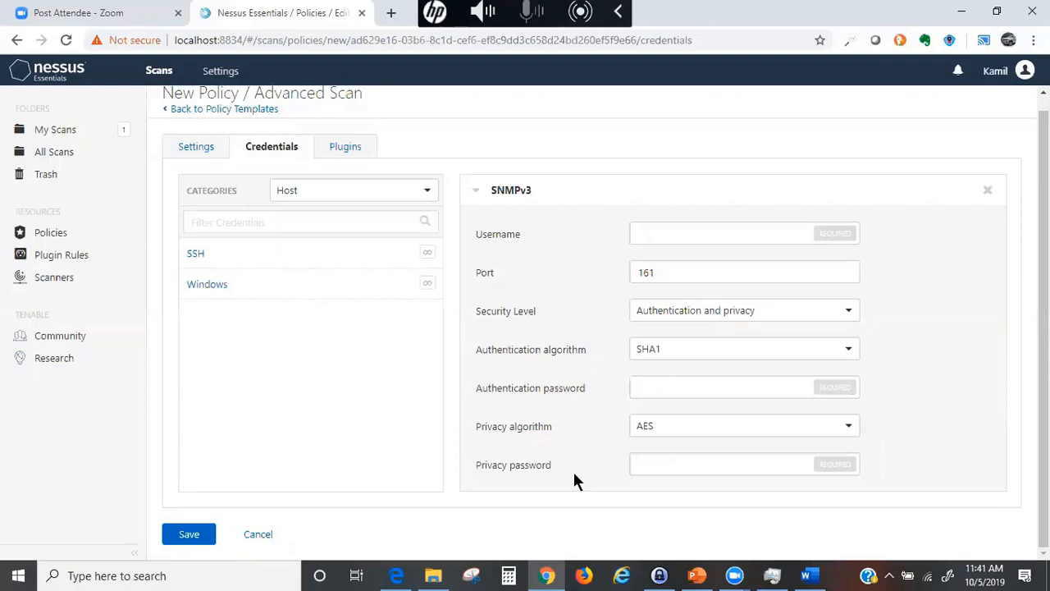
# - Remove the SNMPv3 credential and bring up the policy's plugin families list
pyautogui.click(988, 194)
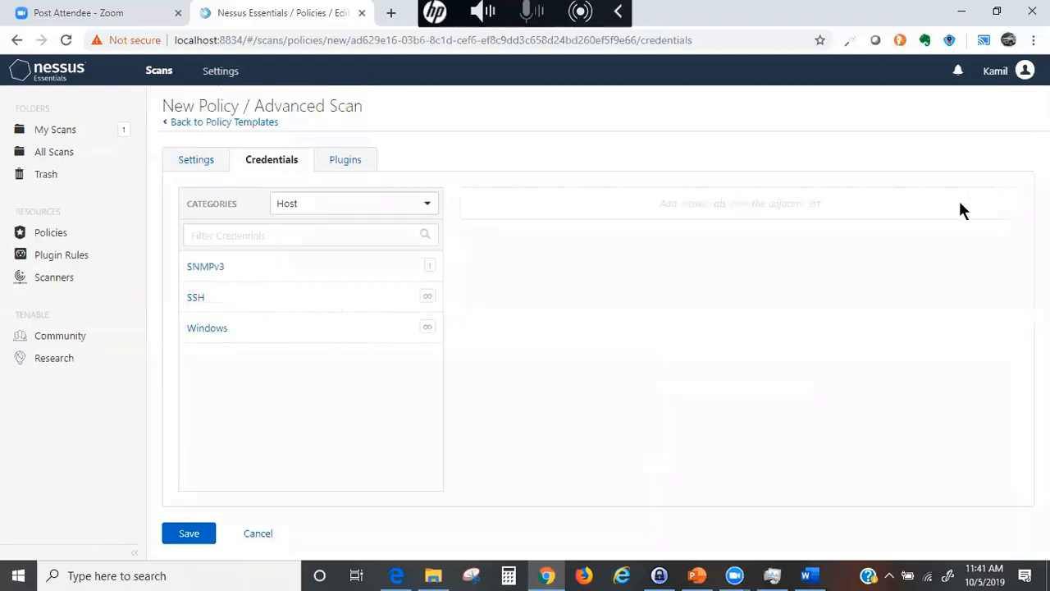
pyautogui.click(338, 161)
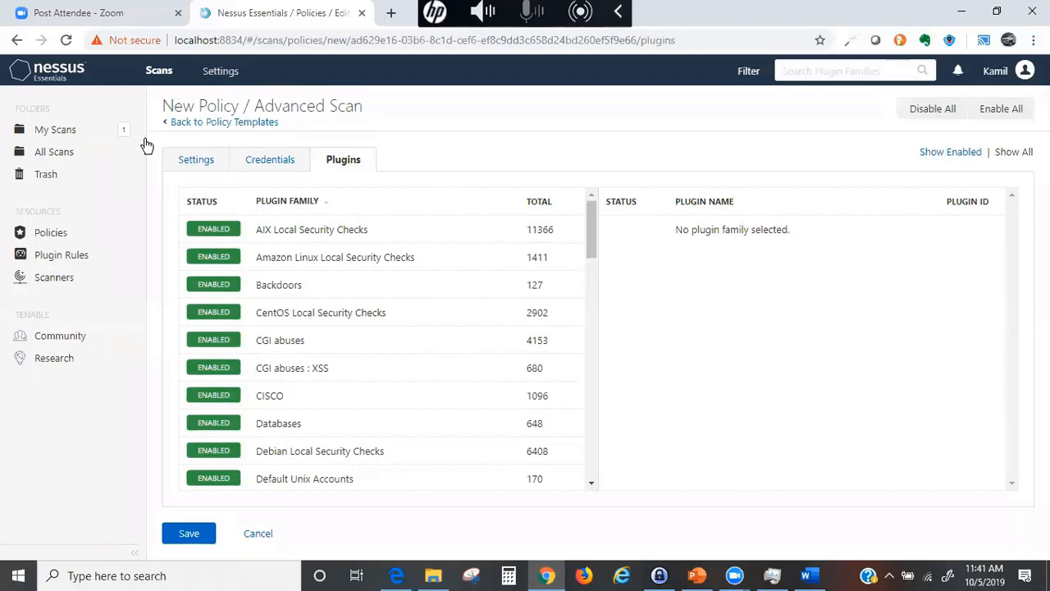
pyautogui.click(199, 164)
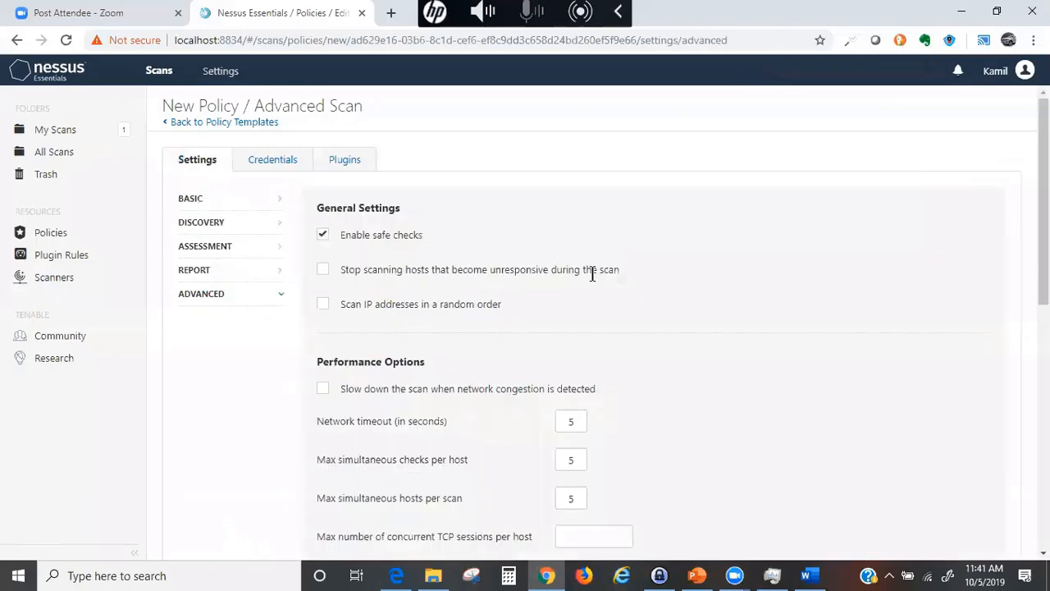
pyautogui.click(190, 199)
pyautogui.click(342, 159)
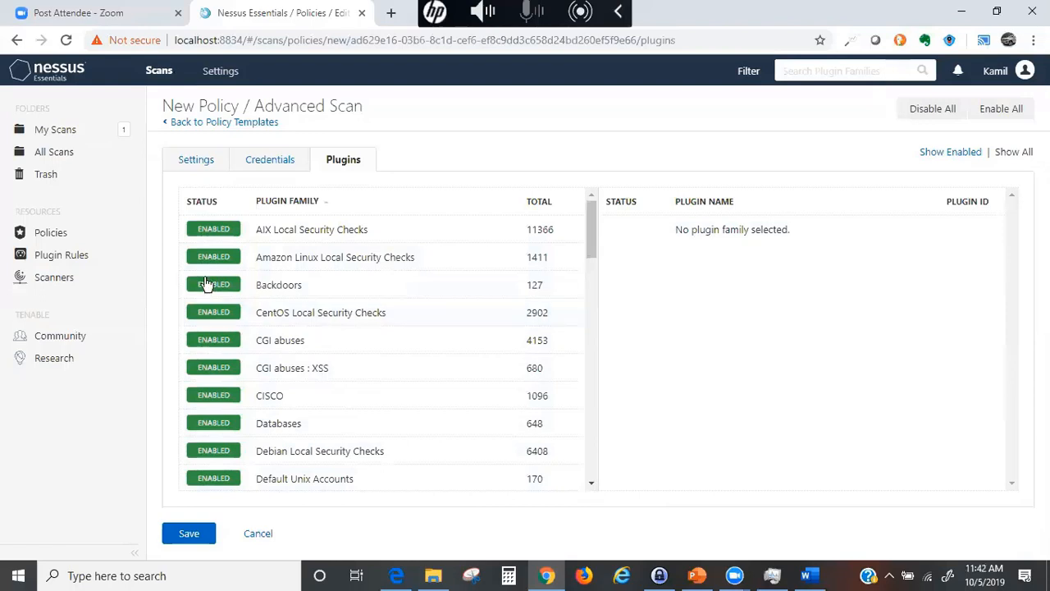
pyautogui.click(917, 115)
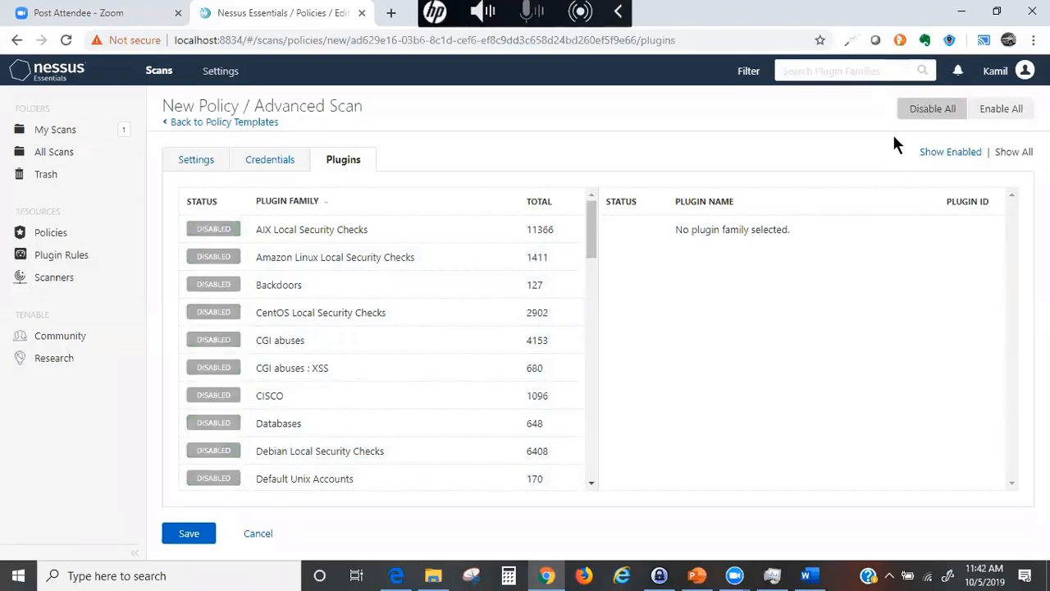
pyautogui.scroll(-15, 314, 312)
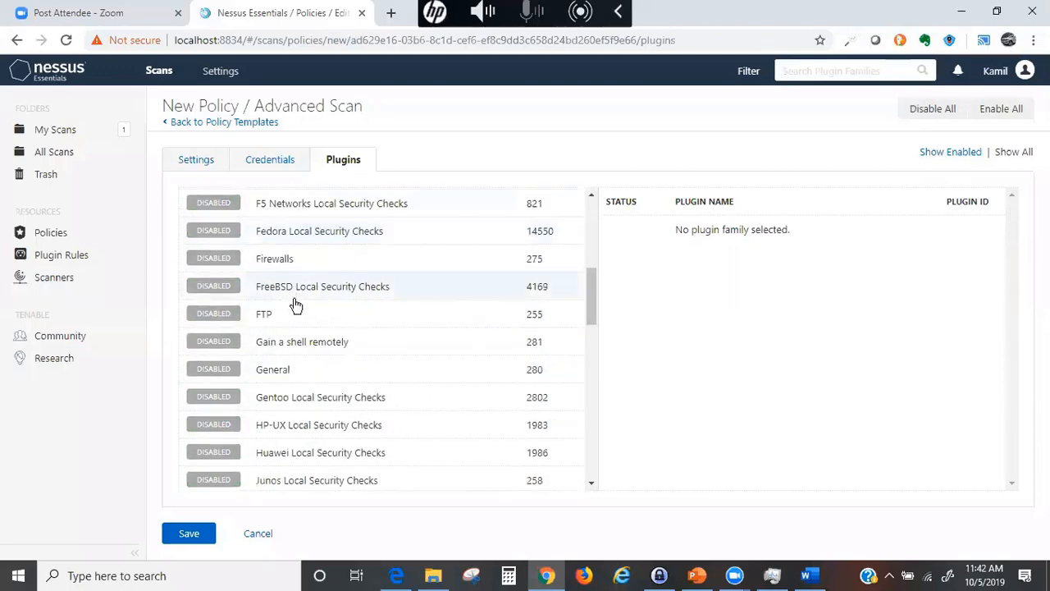
pyautogui.scroll(15, 314, 332)
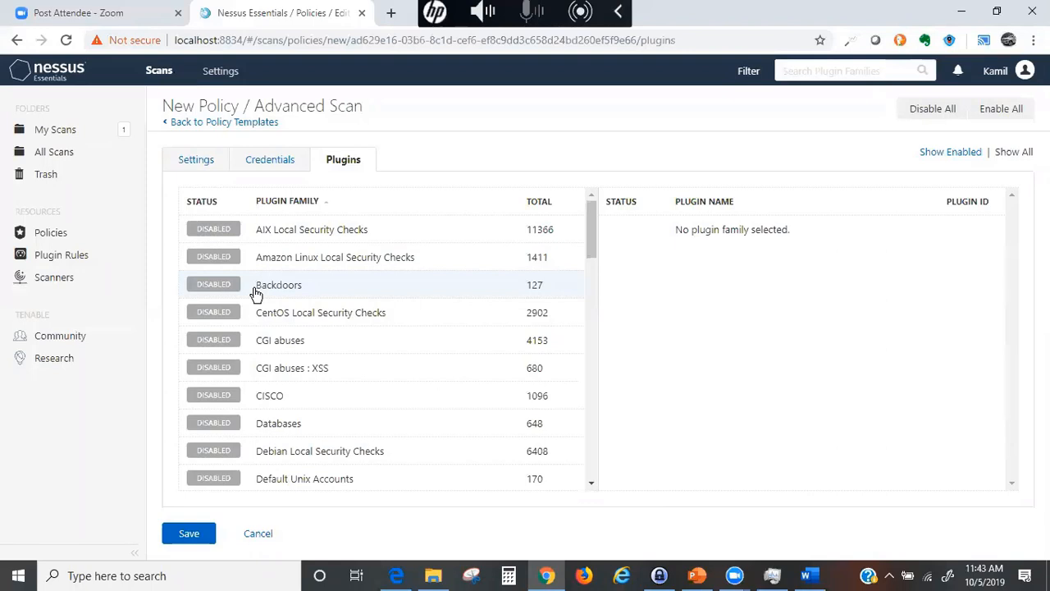
# - Enable the Backdoors, Denial of Service (110 plugins) and DNS (186 plugins) families
pyautogui.click(198, 285)
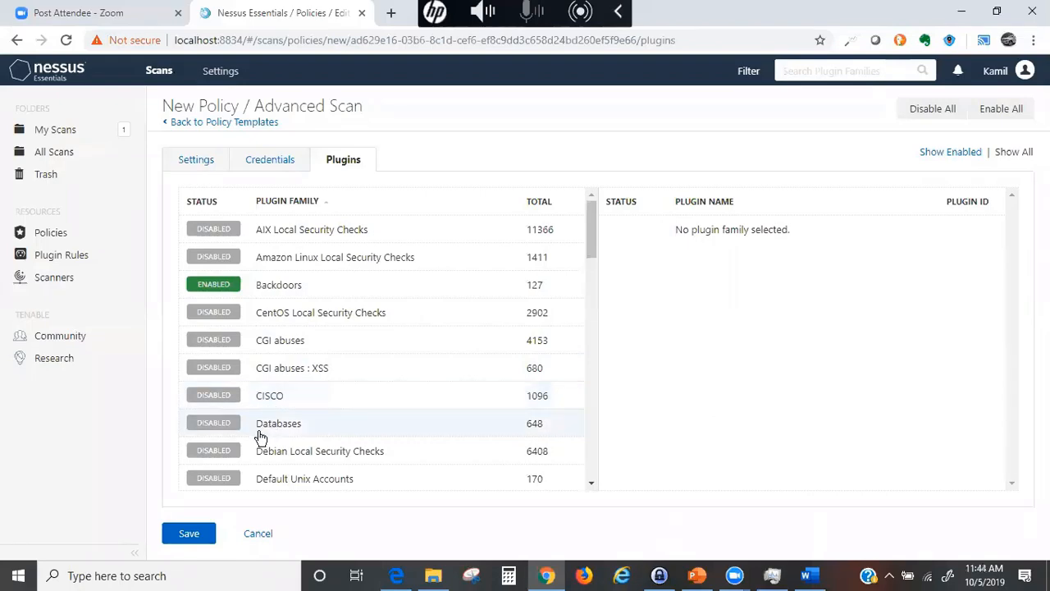
pyautogui.scroll(-2, 283, 423)
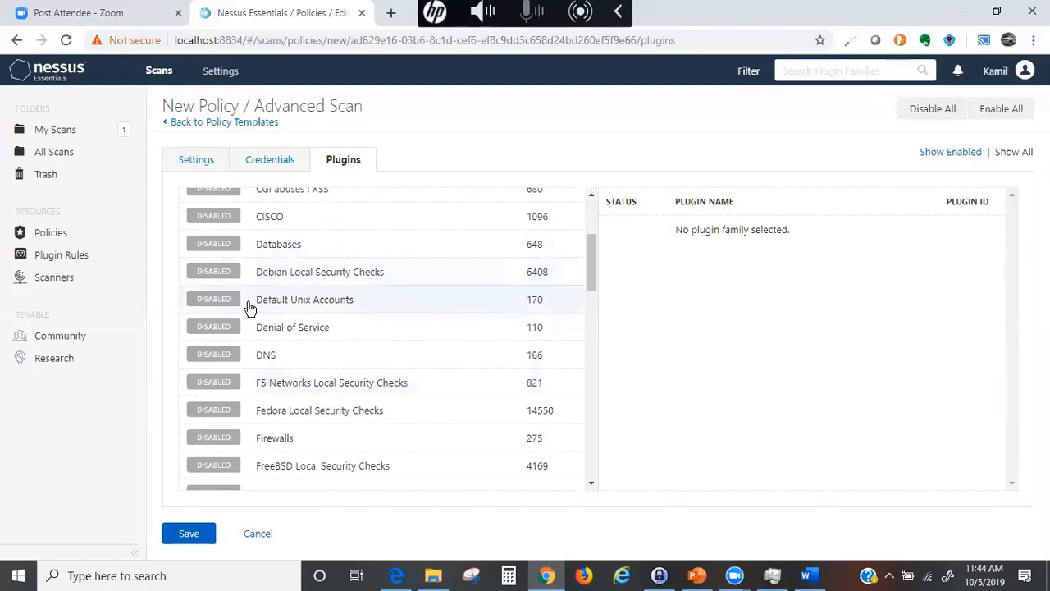
pyautogui.click(212, 327)
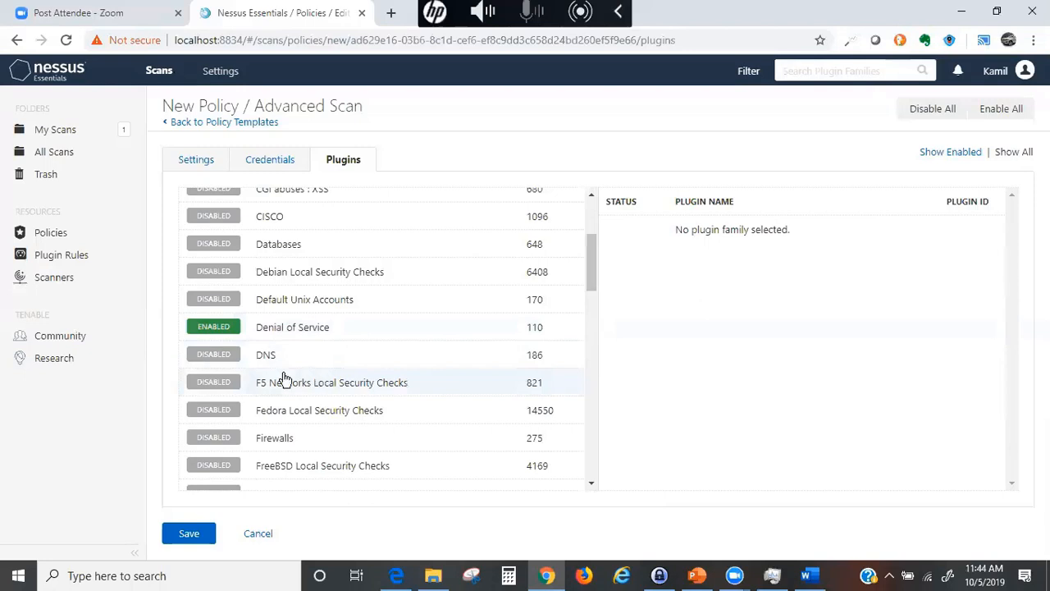
pyautogui.click(220, 357)
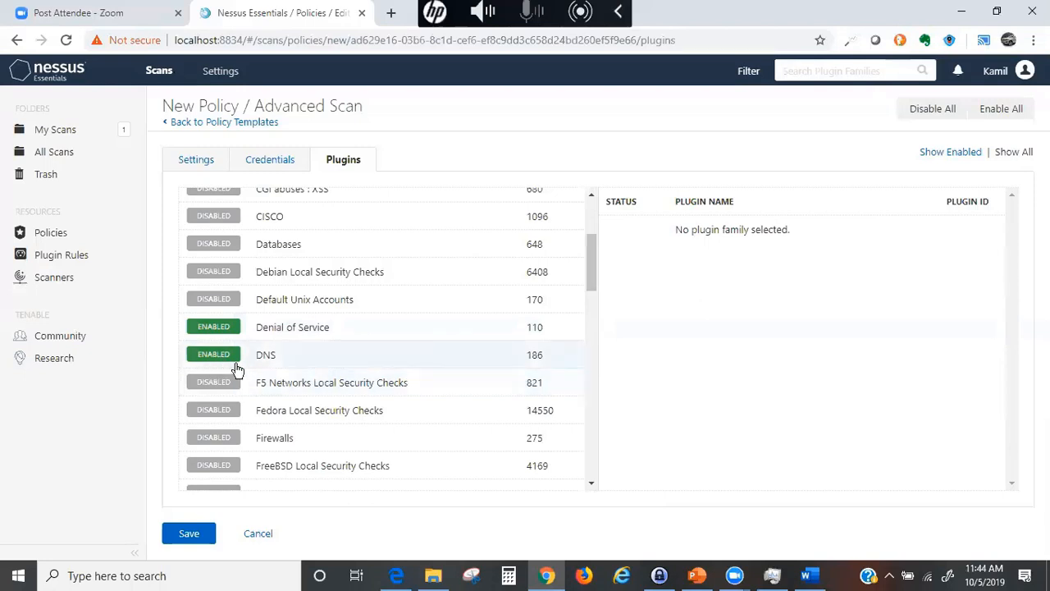
pyautogui.scroll(-2, 251, 403)
pyautogui.scroll(2, 235, 330)
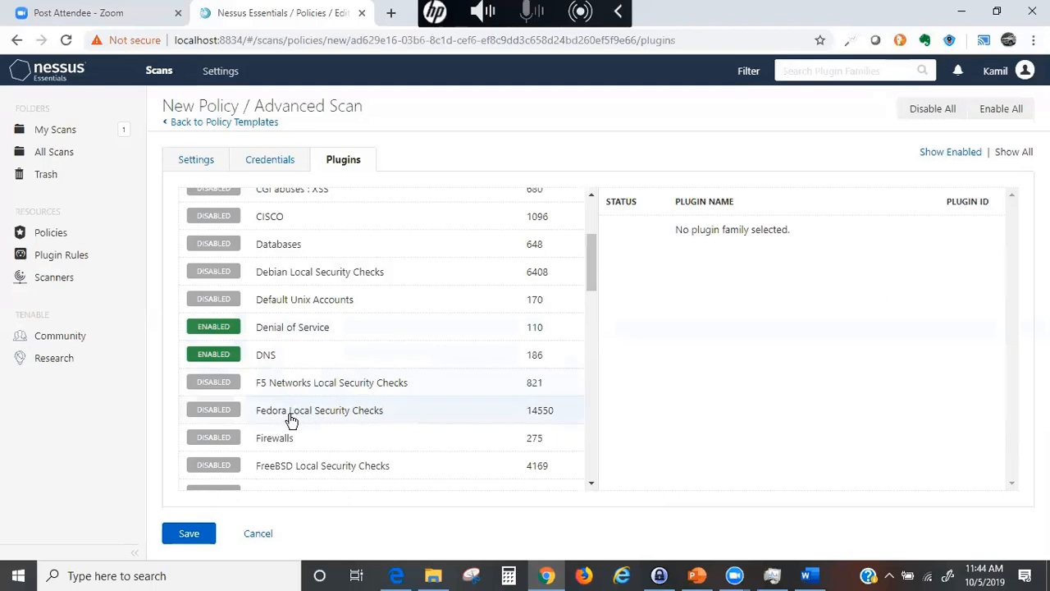
# - Log back in with the account username and password to reach My Scans
pyautogui.write('kamilzal')
pyautogui.press('BackSpace')
pyautogui.press('BackSpace')
pyautogui.press('BackSpace')
pyautogui.press('Tab')
pyautogui.write('••••')
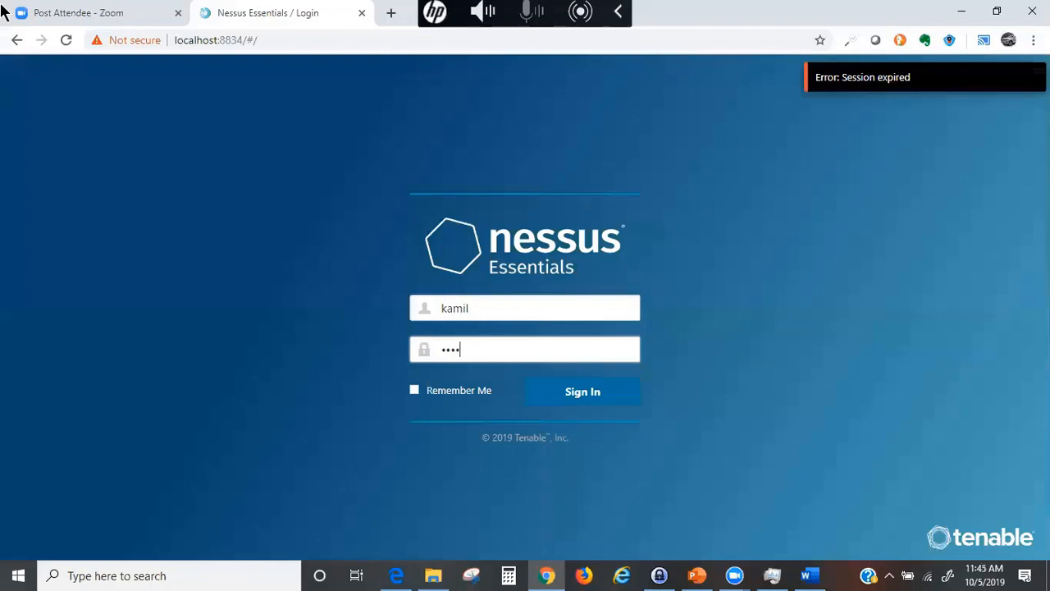
pyautogui.write('•')
pyautogui.press('Return')
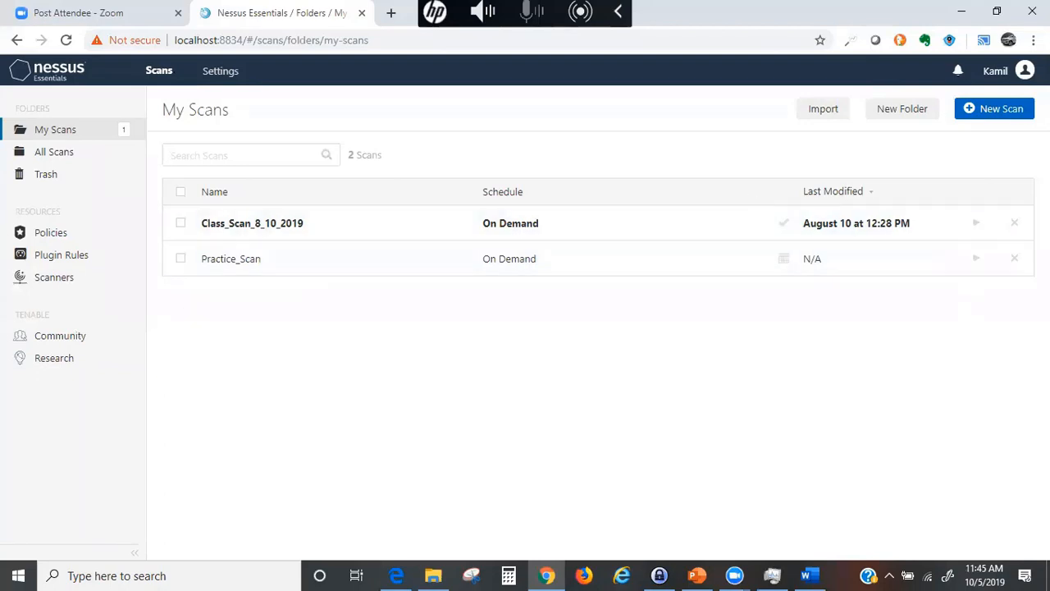
# - Start a new policy from the Policies page and return to its Plugins tab
pyautogui.click(37, 238)
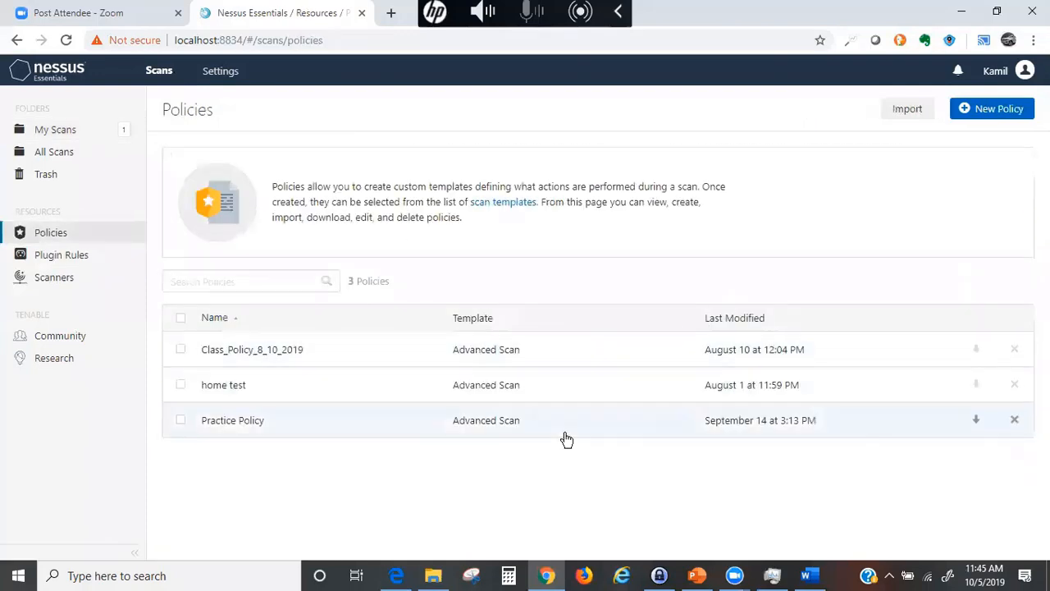
pyautogui.click(987, 113)
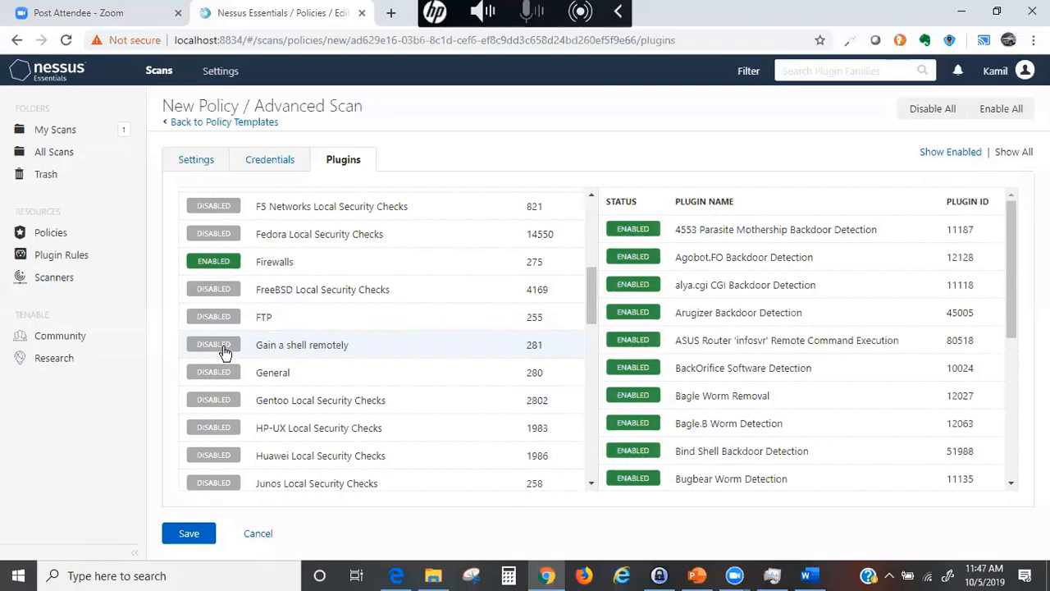
# - Switch the Gain a shell remotely, General, MacOS X Local Security Checks and Misc. families to ENABLED
pyautogui.click(221, 352)
pyautogui.scroll(-1, 232, 351)
pyautogui.scroll(-1, 233, 312)
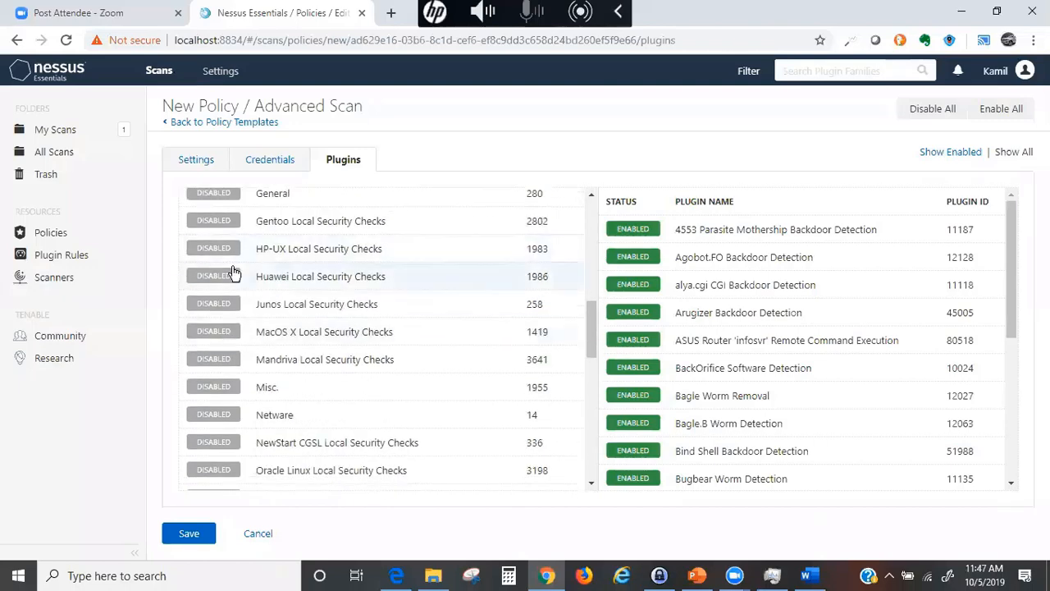
pyautogui.scroll(2, 199, 345)
pyautogui.click(212, 374)
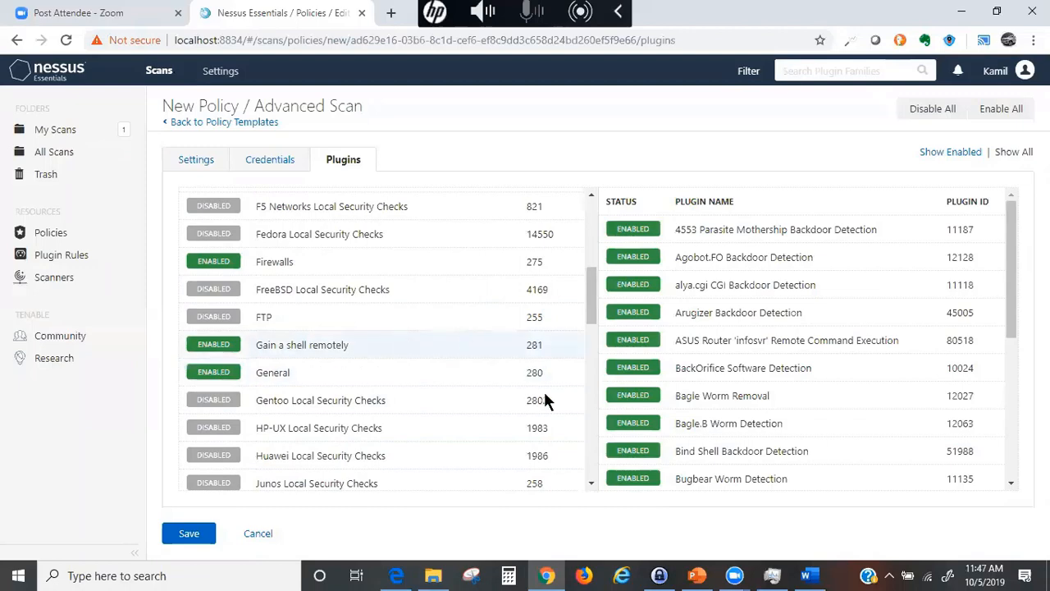
pyautogui.moveTo(593, 295); pyautogui.dragTo(587, 325)
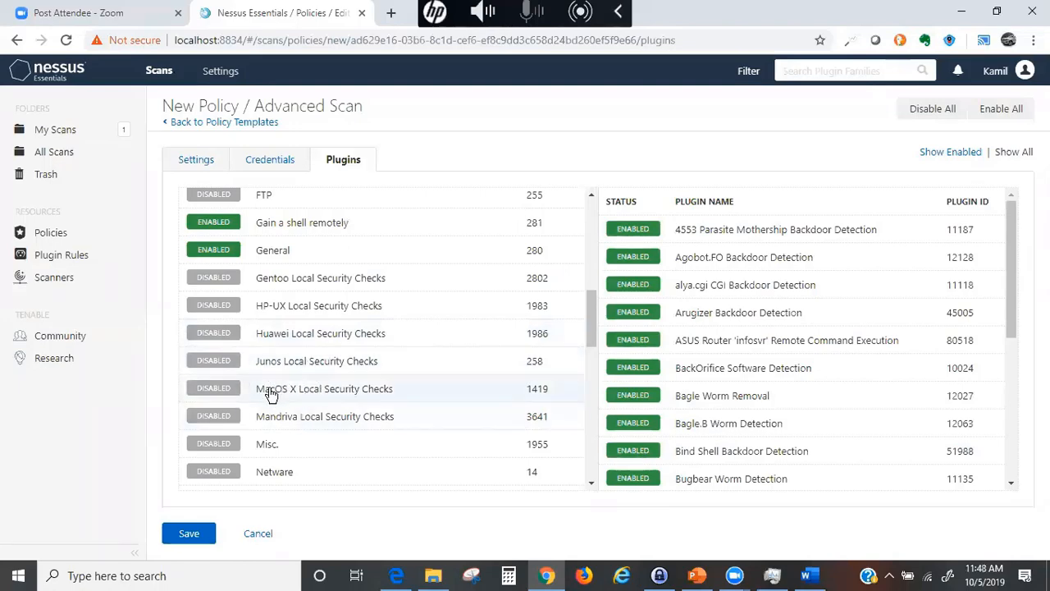
pyautogui.click(203, 388)
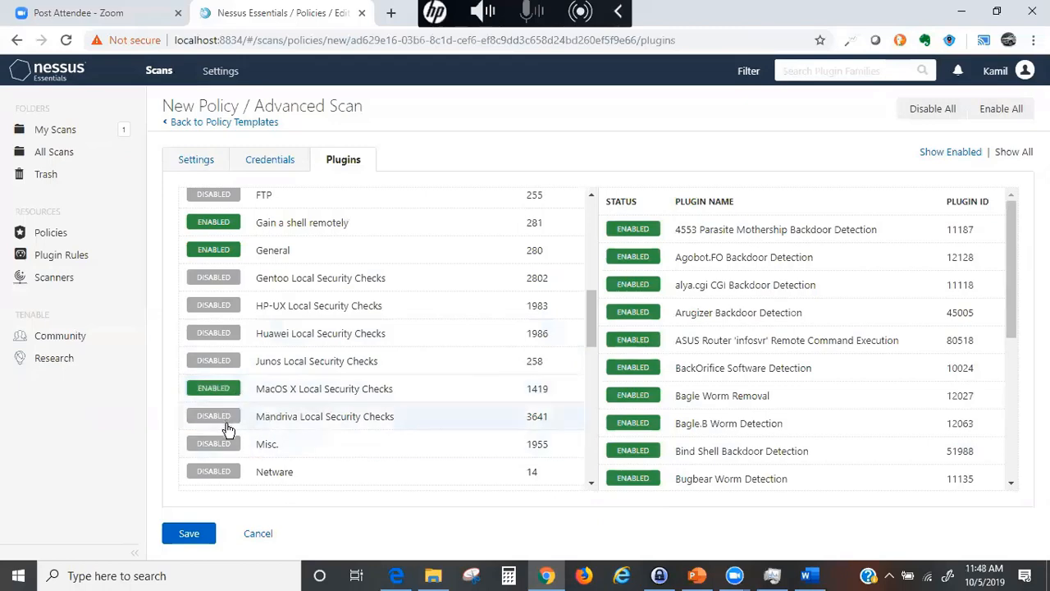
pyautogui.click(211, 444)
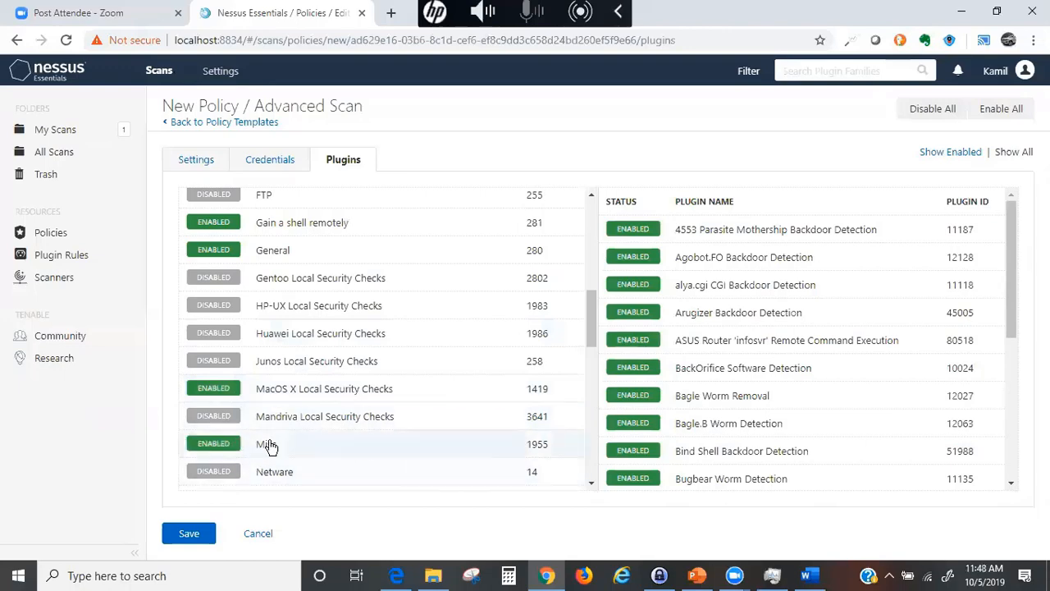
pyautogui.scroll(-2, 255, 458)
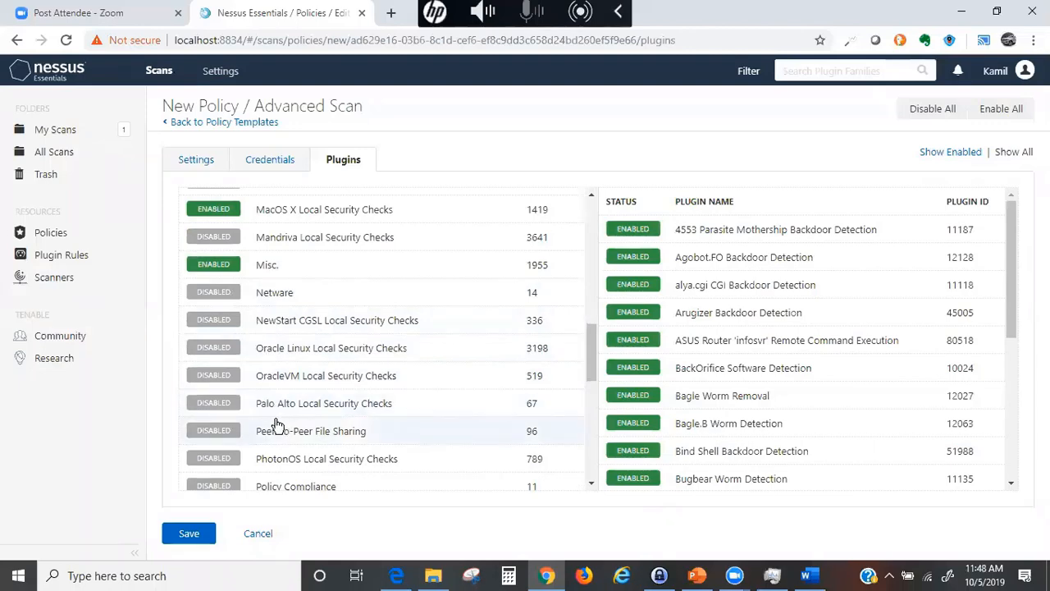
# - Scroll to the end of the plugin family list and enable the Windows family (4382 plugins)
pyautogui.scroll(-2, 276, 424)
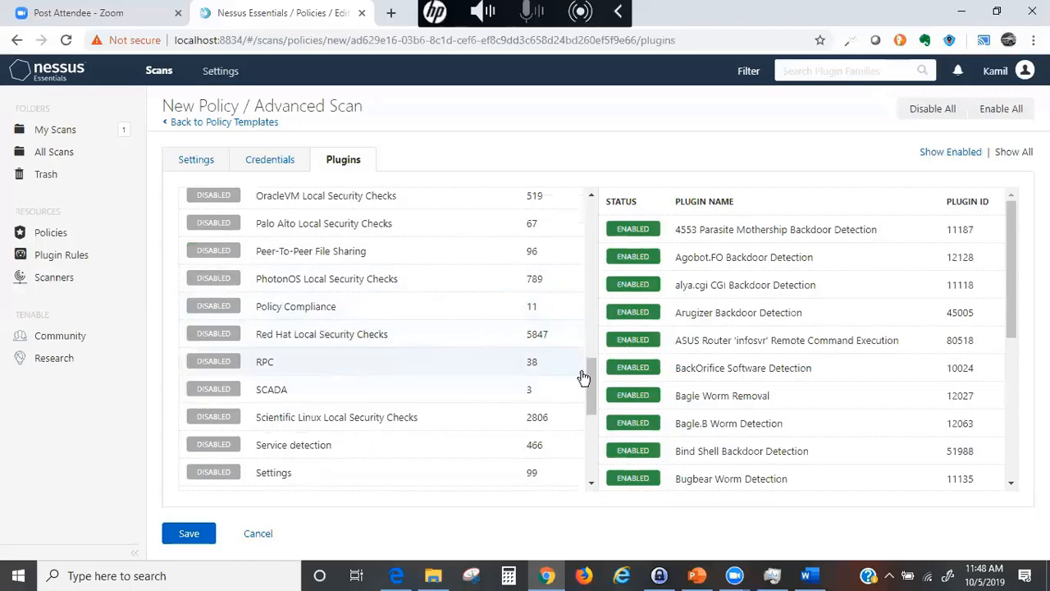
pyautogui.moveTo(591, 380); pyautogui.dragTo(597, 402)
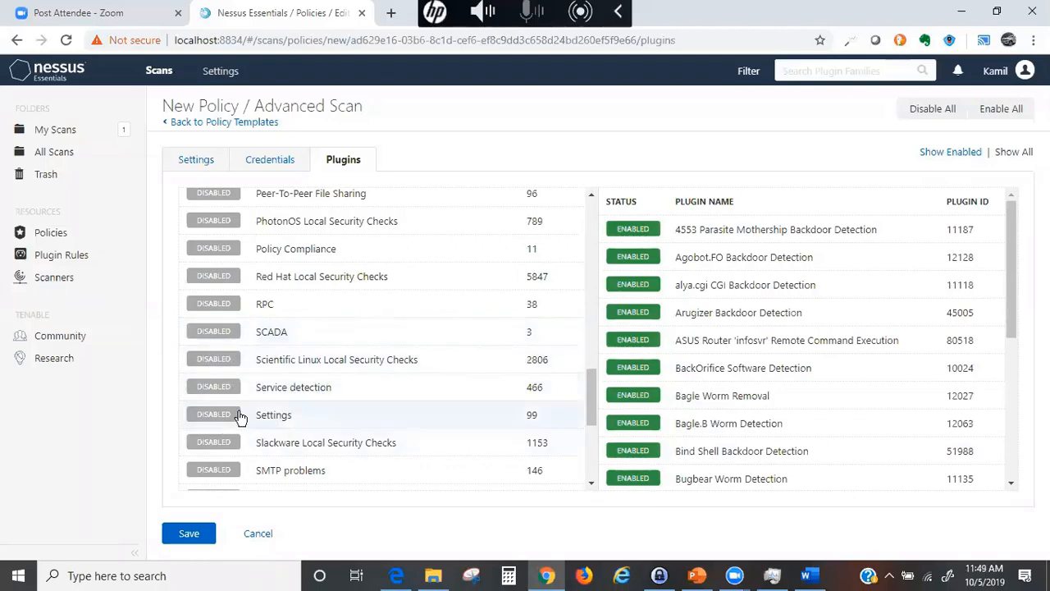
pyautogui.moveTo(591, 397); pyautogui.dragTo(586, 422)
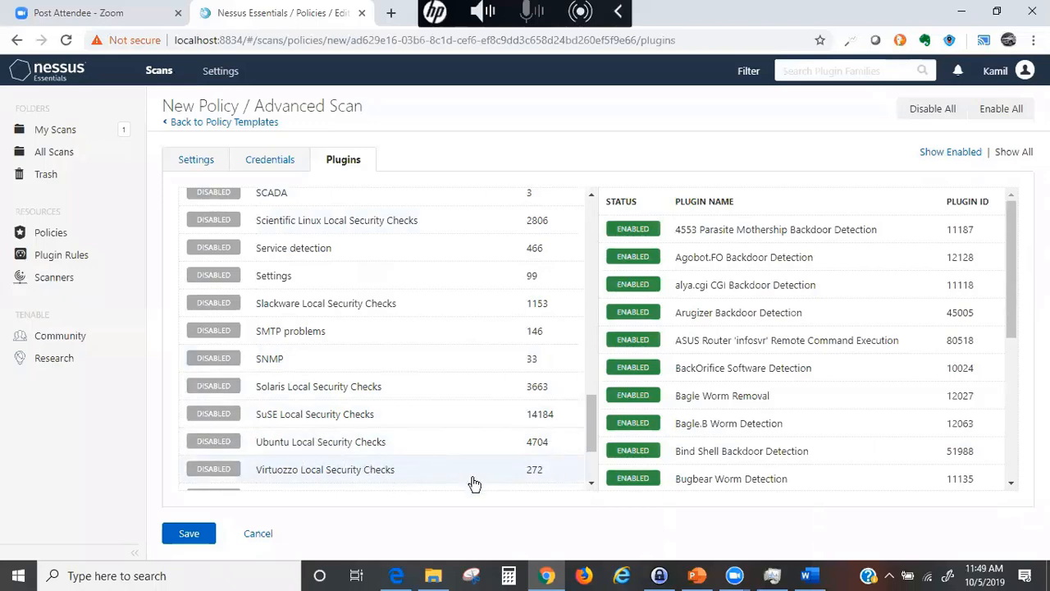
pyautogui.click(591, 483)
pyautogui.click(590, 484)
pyautogui.click(590, 483)
pyautogui.click(591, 483)
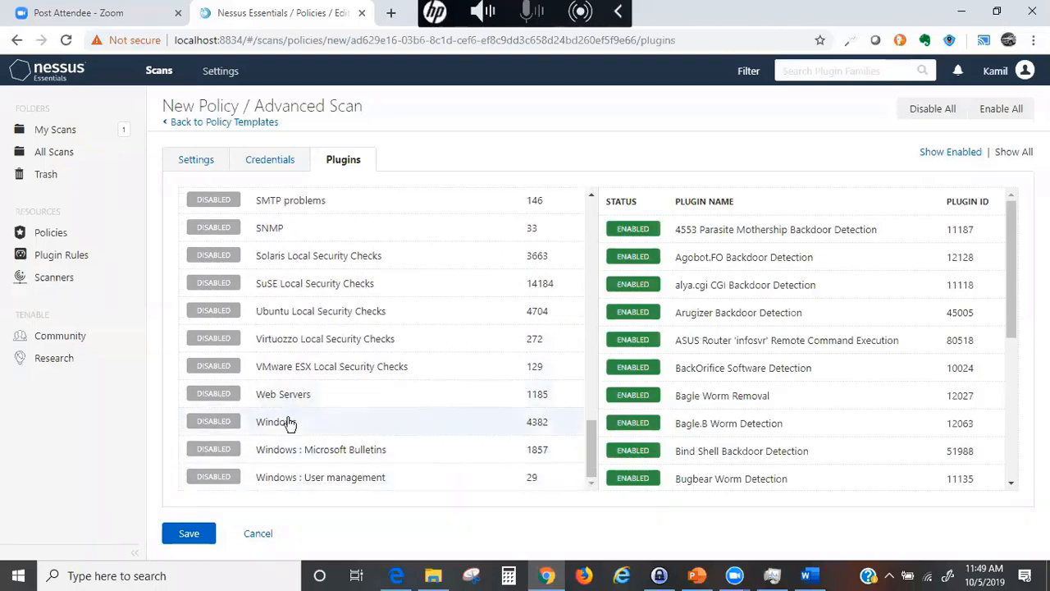
pyautogui.click(216, 425)
# - Enable the Windows : Microsoft Bulletins and Windows : User management families, then review the family list
pyautogui.click(214, 451)
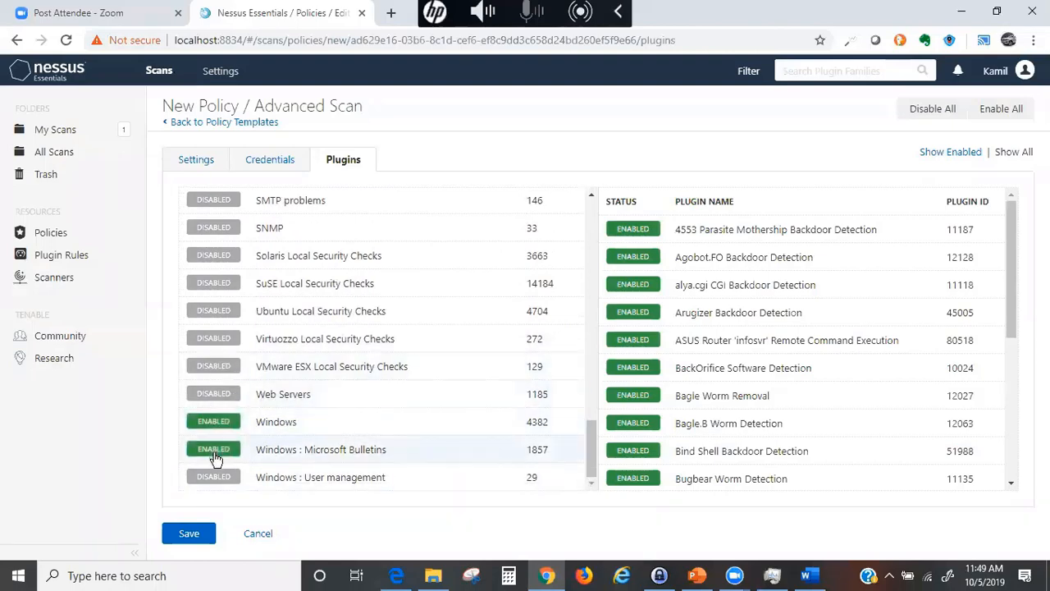
pyautogui.click(210, 479)
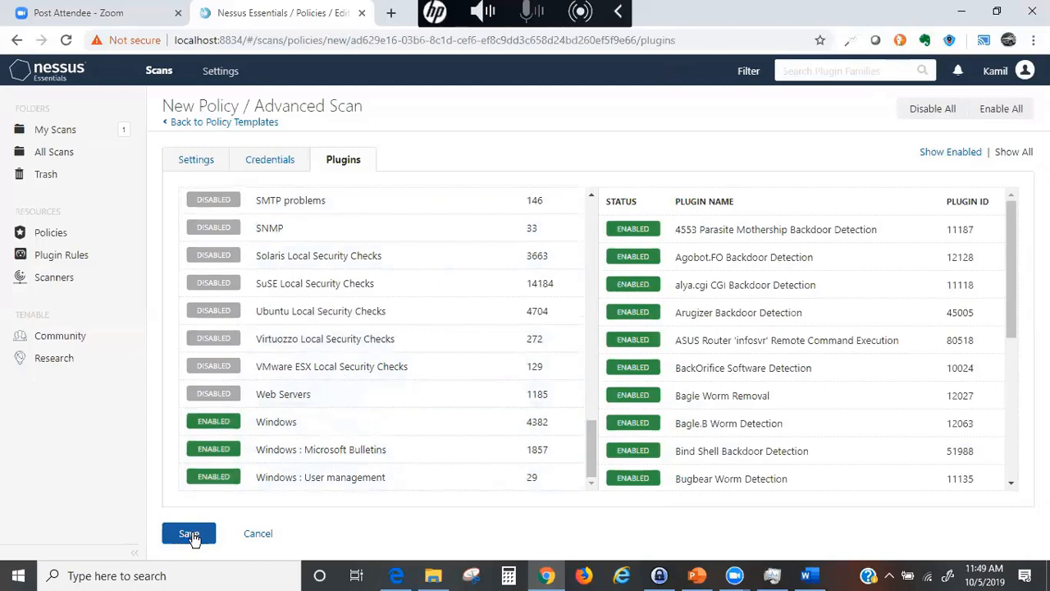
pyautogui.scroll(1, 443, 465)
pyautogui.scroll(15, 380, 326)
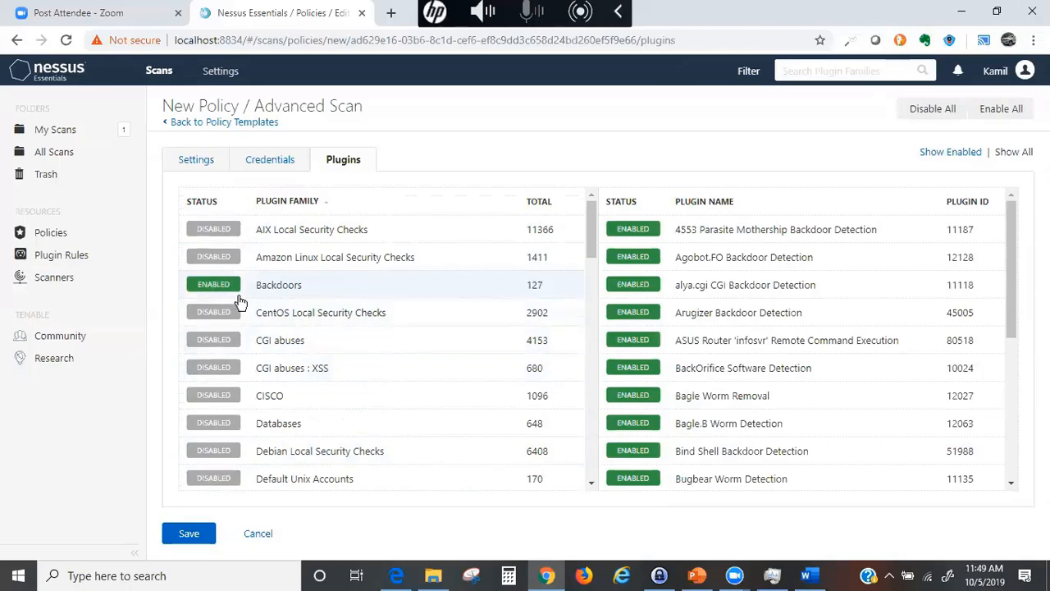
pyautogui.scroll(-2, 359, 316)
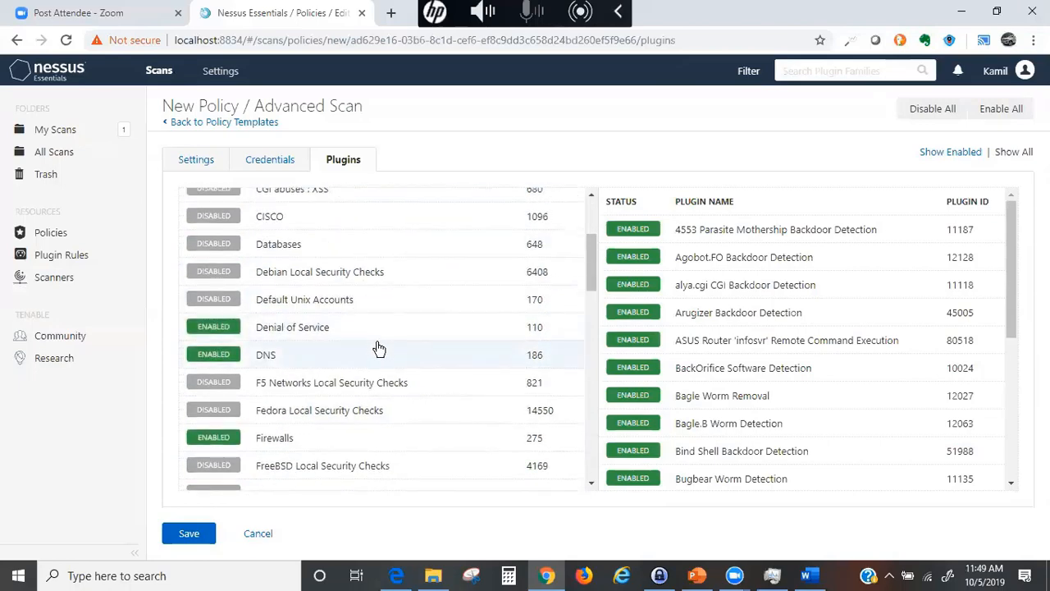
pyautogui.scroll(-2, 378, 348)
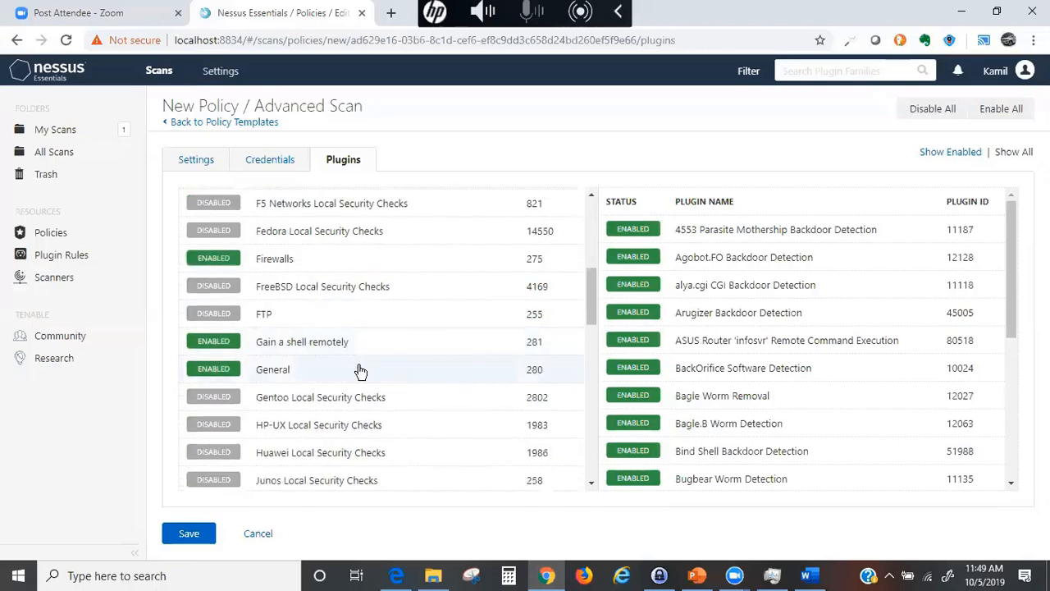
pyautogui.scroll(-2, 287, 389)
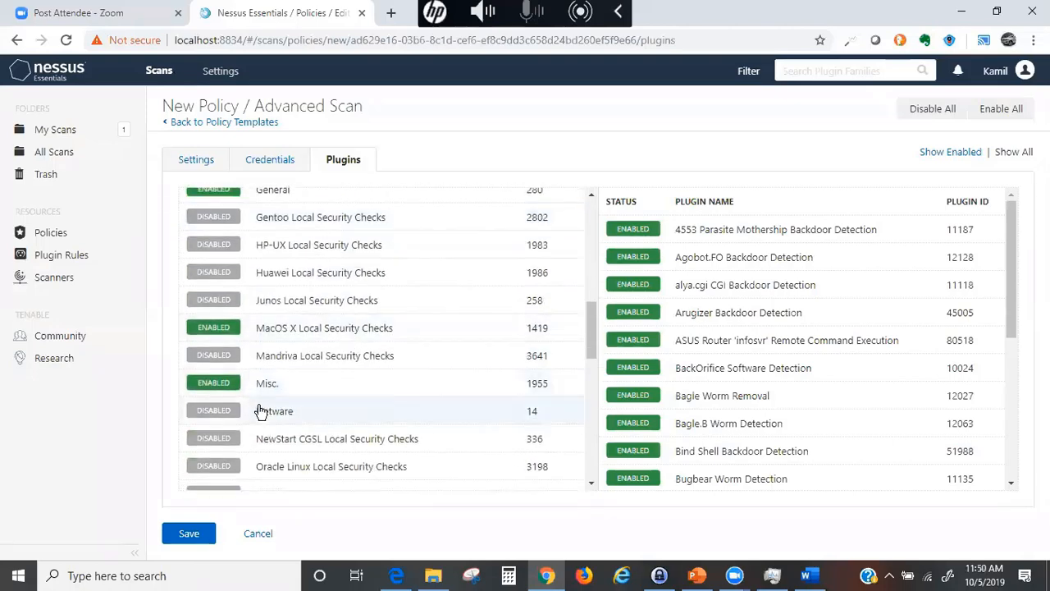
pyautogui.scroll(-2, 304, 412)
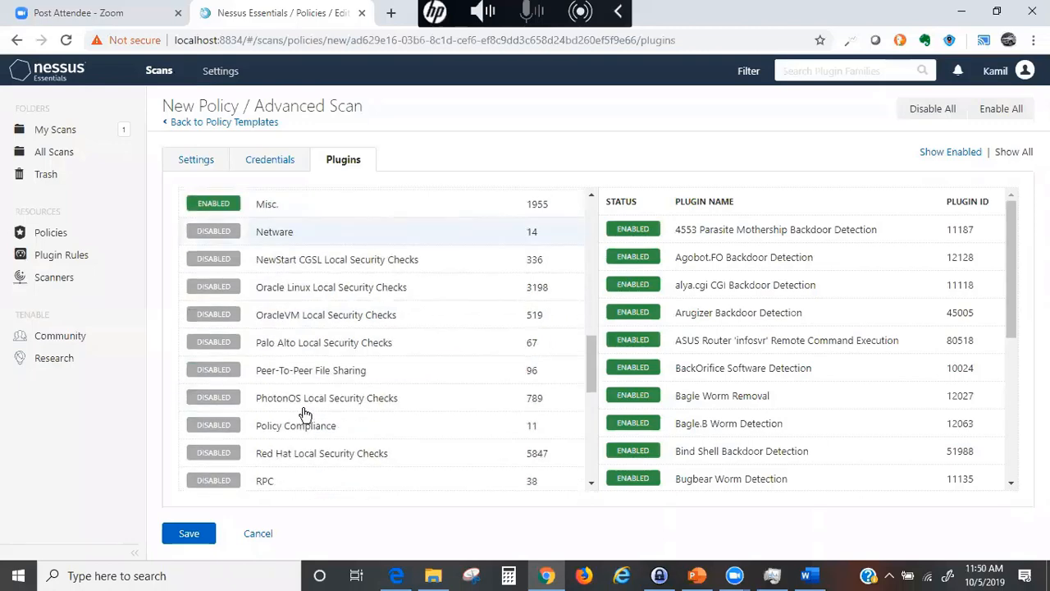
pyautogui.scroll(-4, 305, 417)
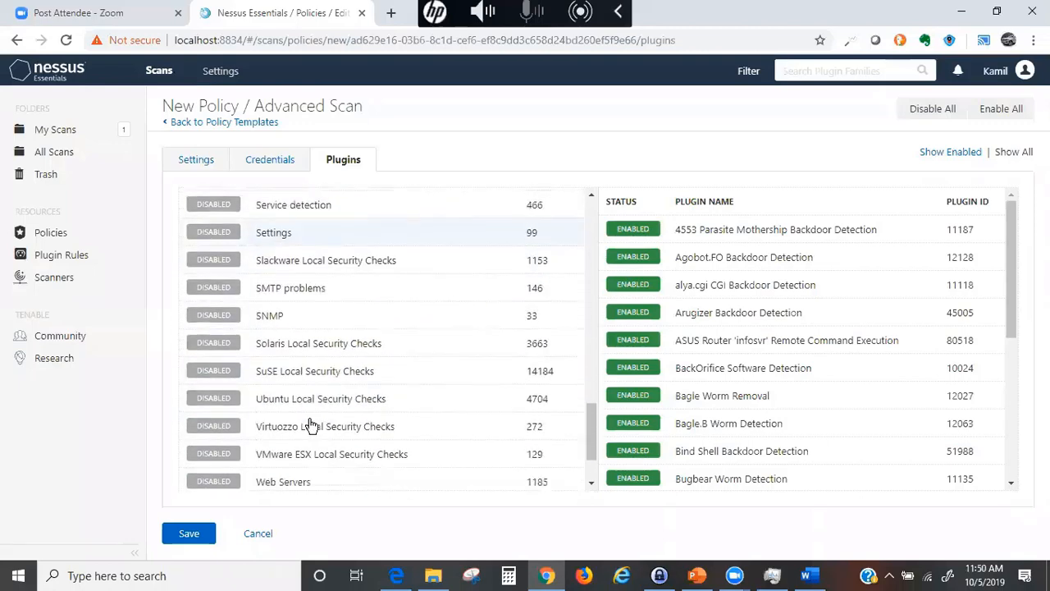
pyautogui.scroll(-1, 312, 424)
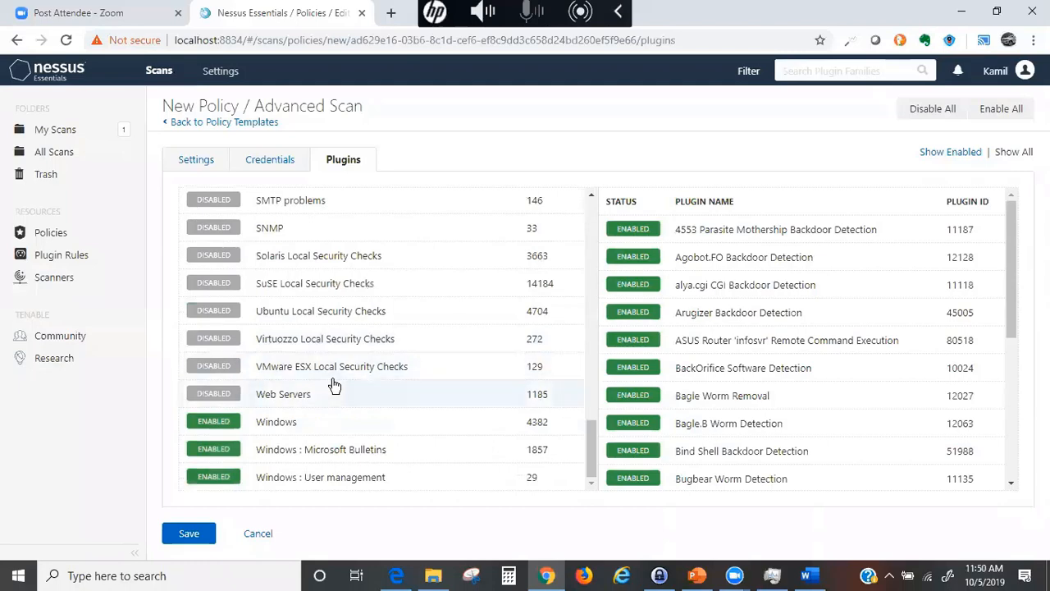
# - Save the Class_Policy_10_05_19 Advanced Scan policy
pyautogui.click(189, 536)
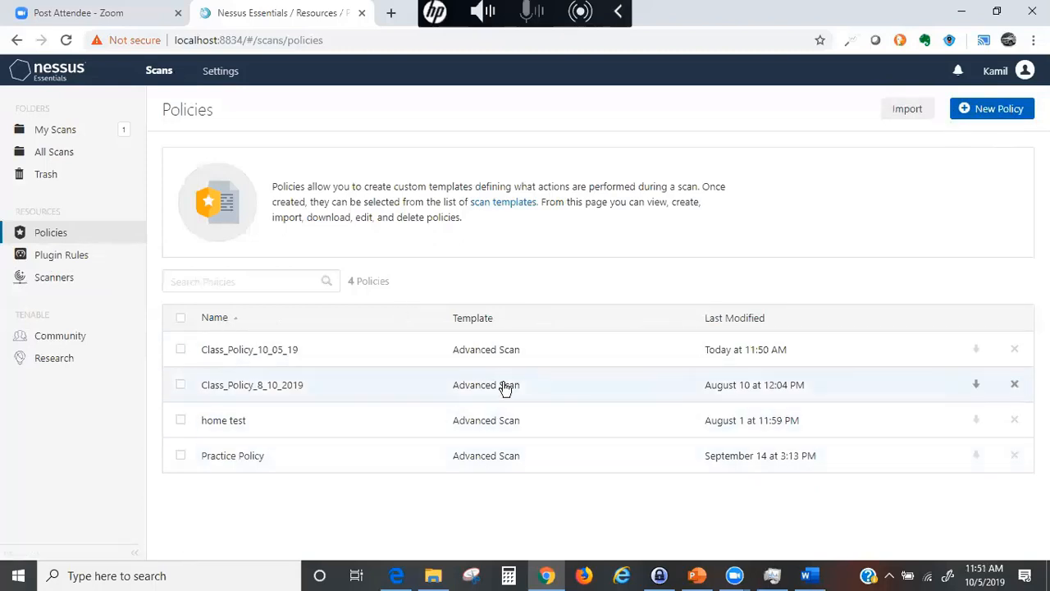
# - From My Scans, create a new scan using the user-defined Class_Policy_10_05_19 template
pyautogui.click(64, 134)
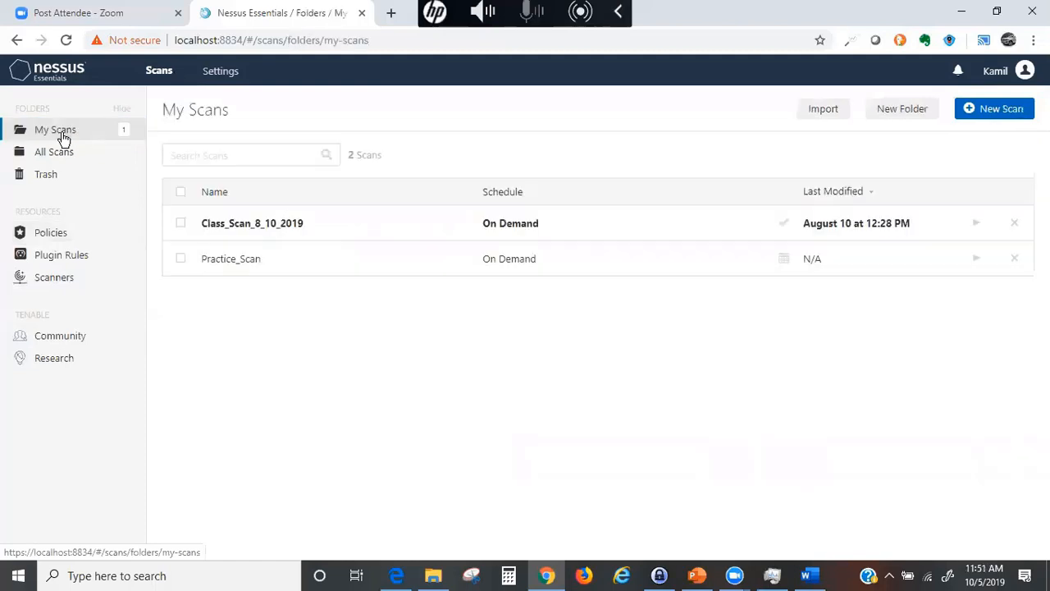
pyautogui.click(975, 113)
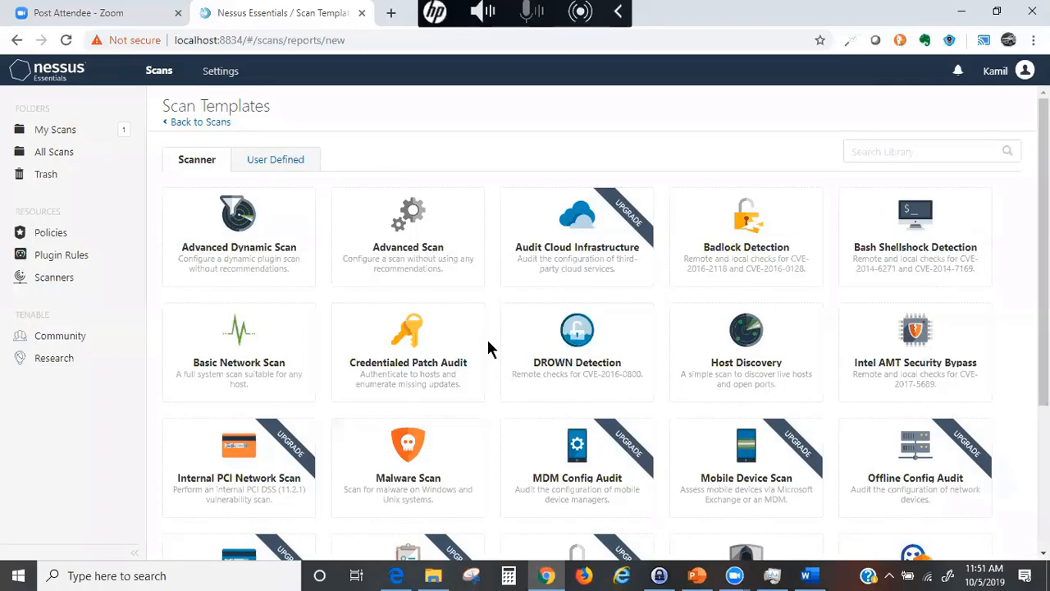
pyautogui.click(261, 162)
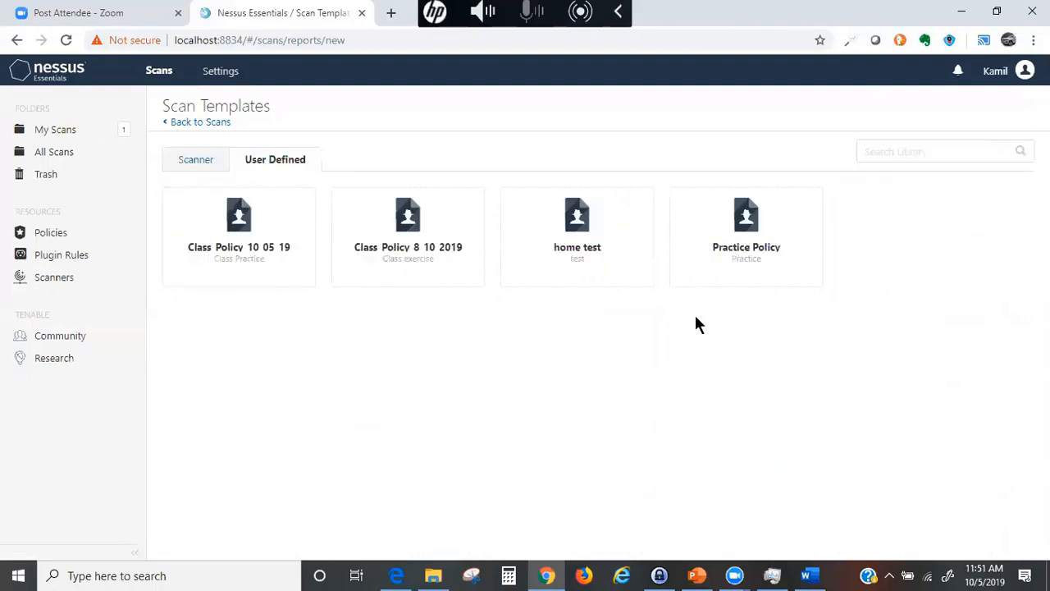
pyautogui.click(236, 231)
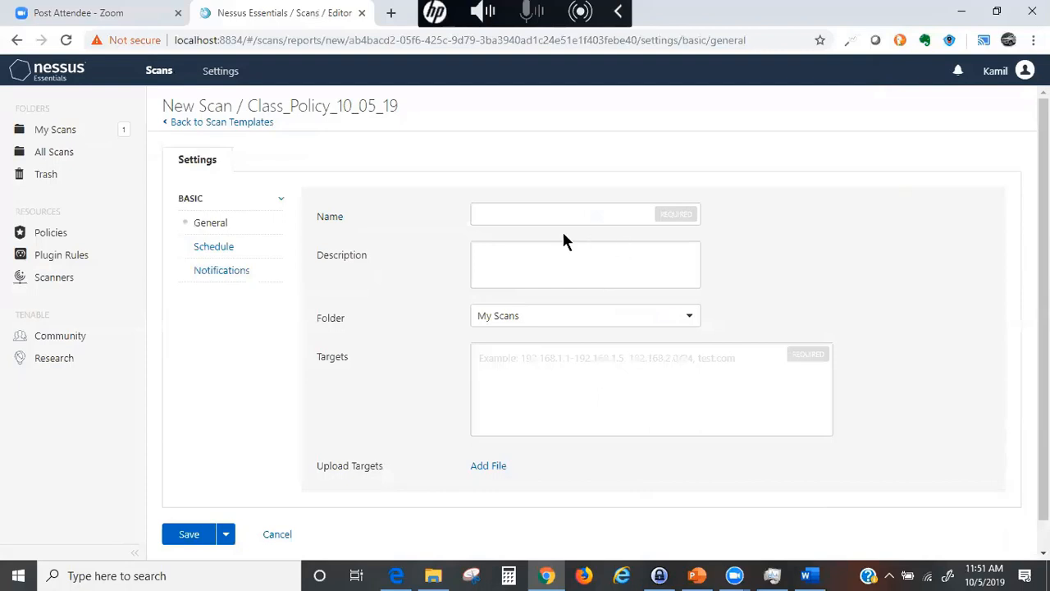
# - Name the scan Class_Policy_Scan_10_05_19, describe it as 'Class Scan for 10/05/2019', and choose folder My Scans
pyautogui.click(485, 215)
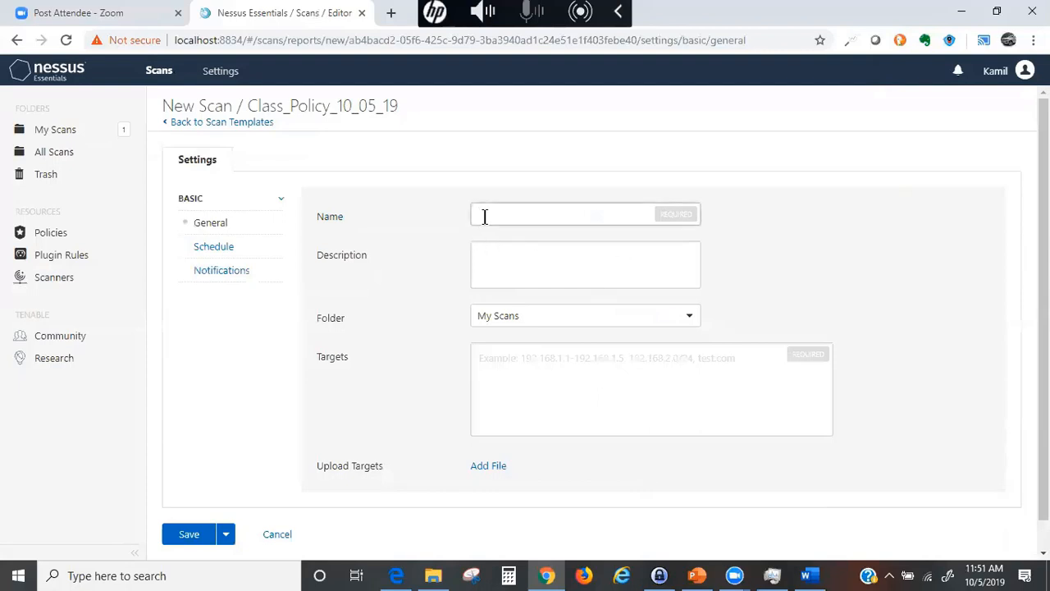
pyautogui.write('Class_Policy_')
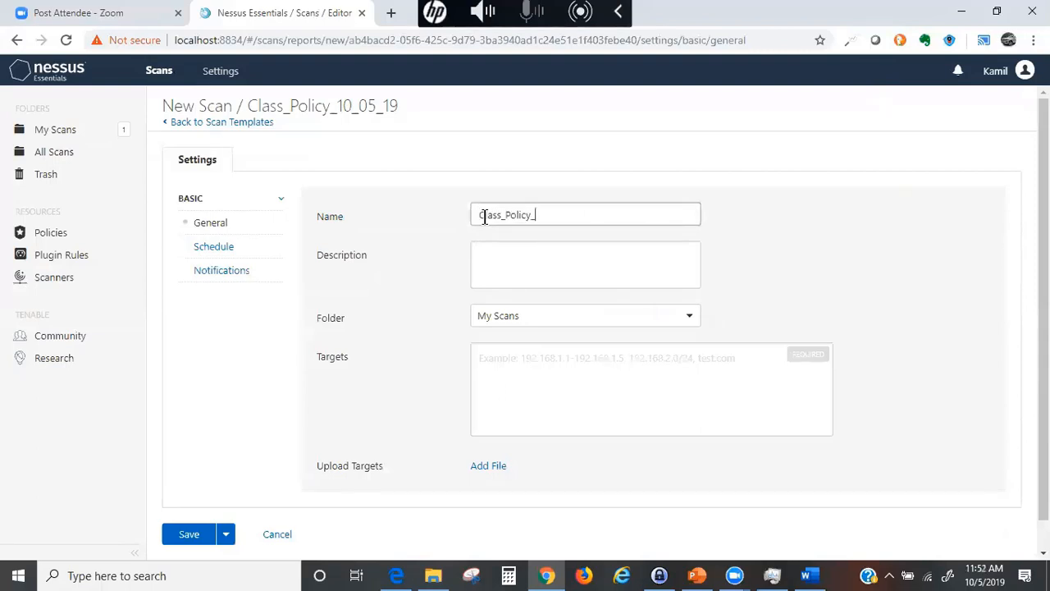
pyautogui.write('Scan_10_05_19')
pyautogui.click(515, 261)
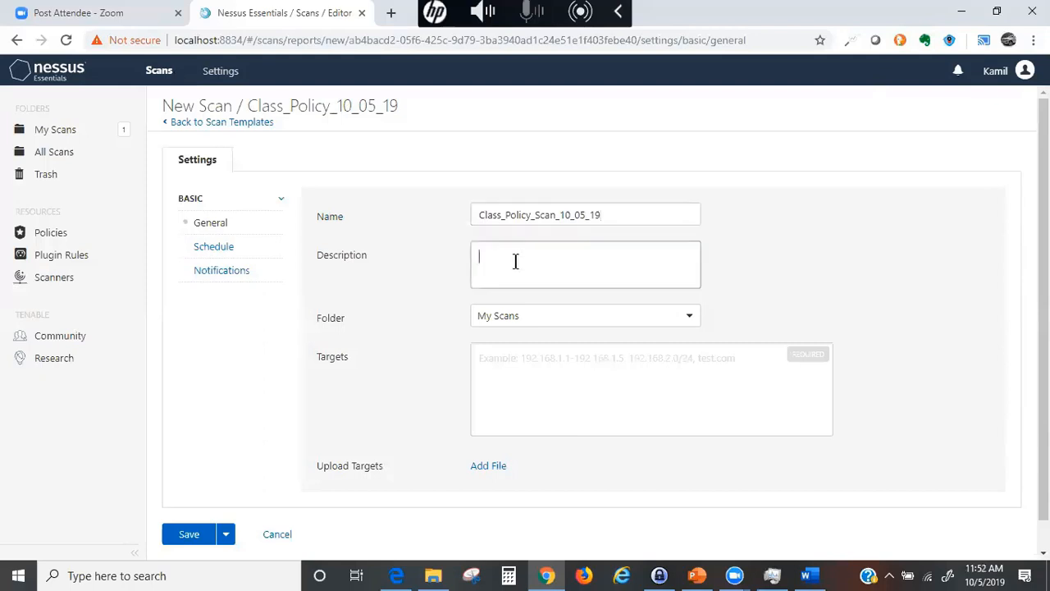
pyautogui.write('Class Scan for 10/05/19')
pyautogui.press('BackSpace')
pyautogui.press('BackSpace')
pyautogui.write('2019')
pyautogui.click(579, 320)
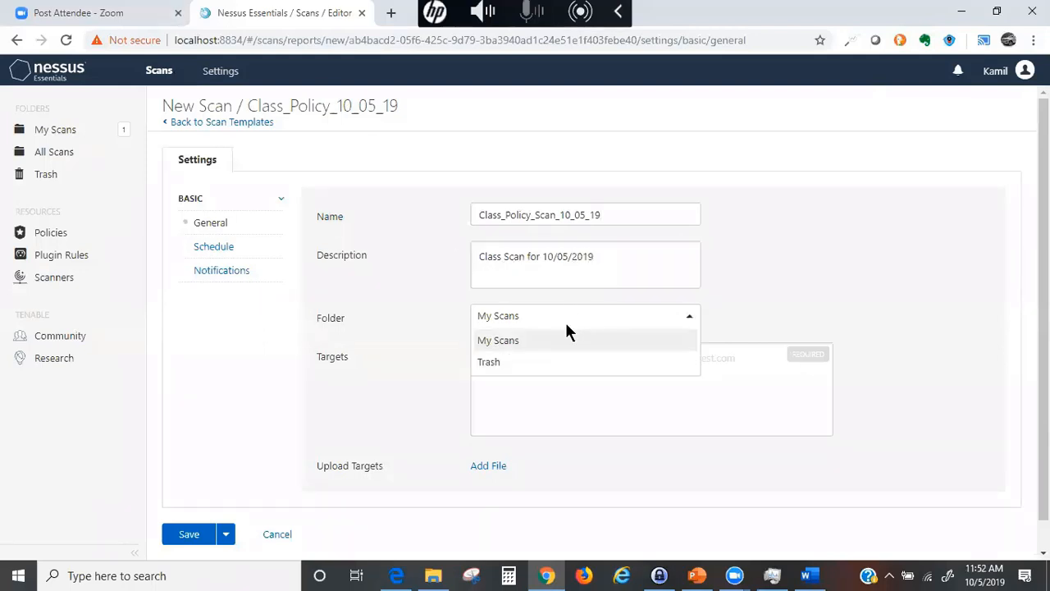
pyautogui.click(539, 341)
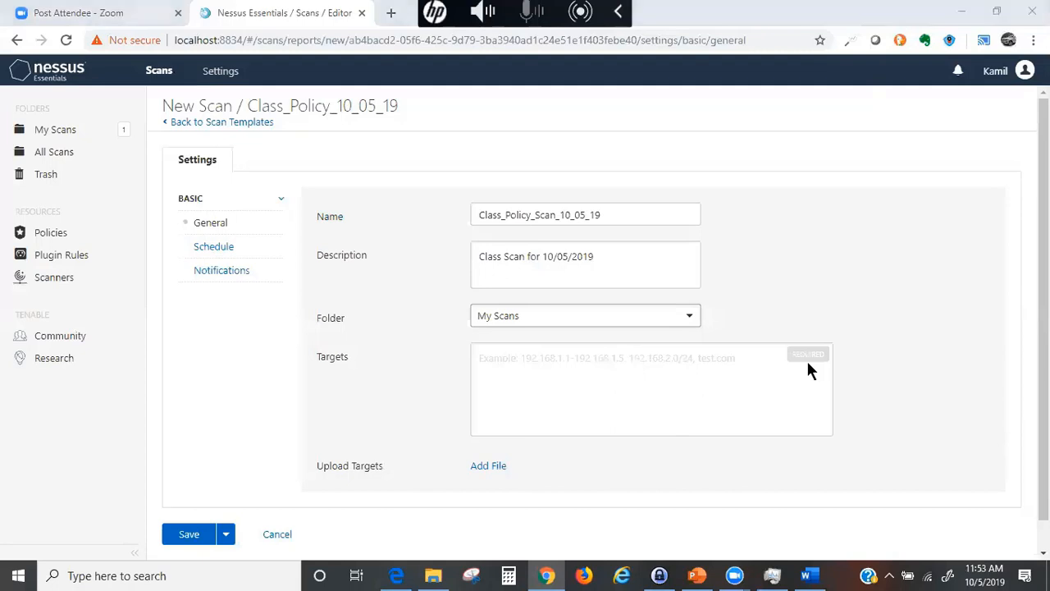
pyautogui.moveTo(768, 236); pyautogui.dragTo(776, 280)
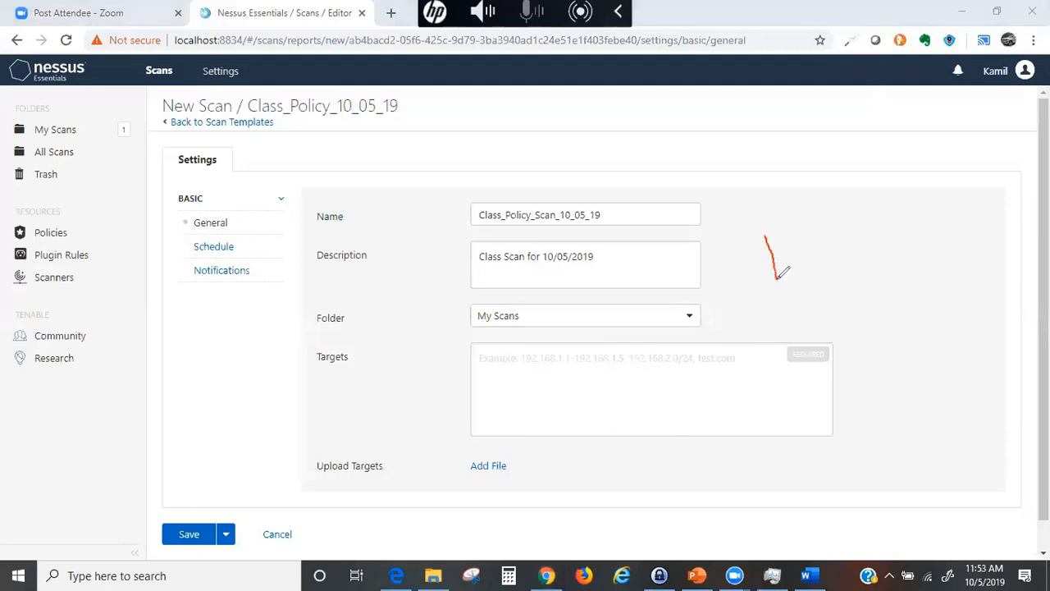
pyautogui.moveTo(764, 237)
pyautogui.mouseDown()
pyautogui.moveTo(804, 236)
pyautogui.moveTo(810, 276)
pyautogui.moveTo(820, 256)
pyautogui.moveTo(831, 277)
pyautogui.moveTo(853, 235)
pyautogui.moveTo(866, 246)
pyautogui.moveTo(827, 320)
pyautogui.mouseUp()
pyautogui.click(815, 220)
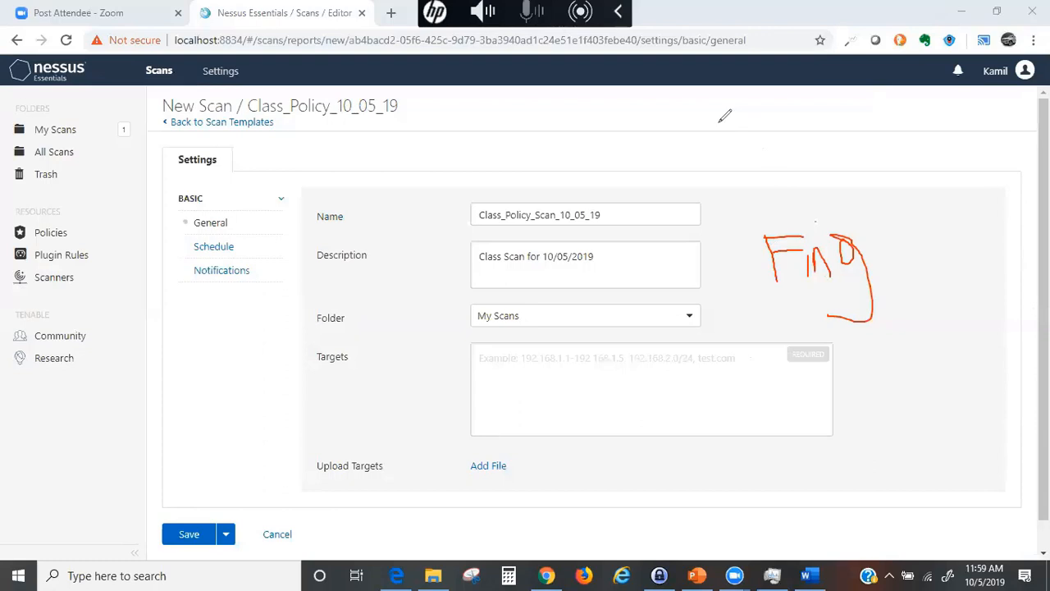
# - Place the cursor in the new scan's Targets field
pyautogui.moveTo(776, 233)
pyautogui.mouseDown()
pyautogui.moveTo(799, 260)
pyautogui.moveTo(797, 279)
pyautogui.mouseUp()
pyautogui.click(820, 223)
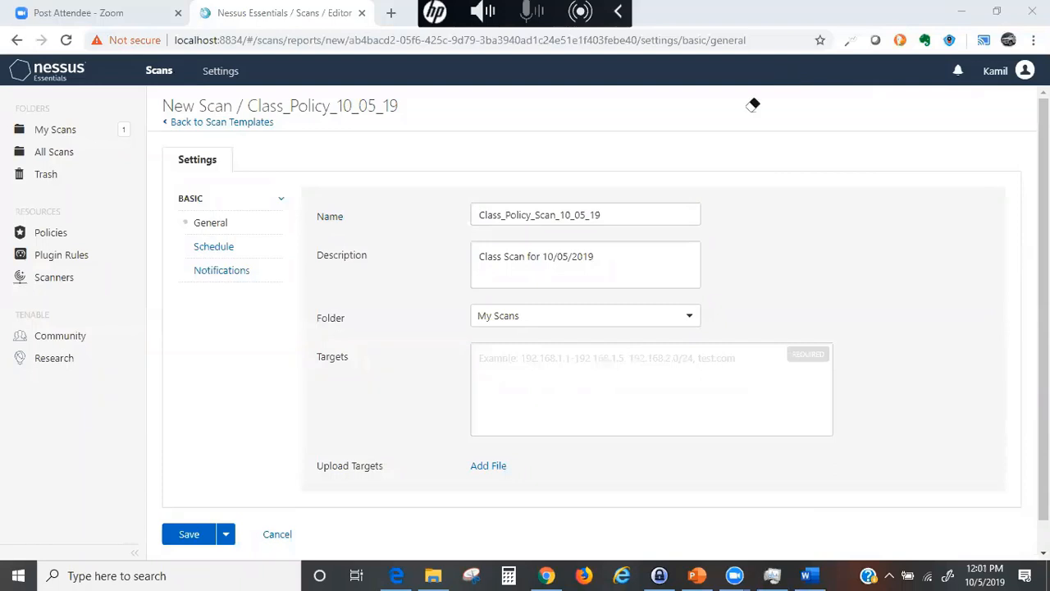
pyautogui.click(489, 366)
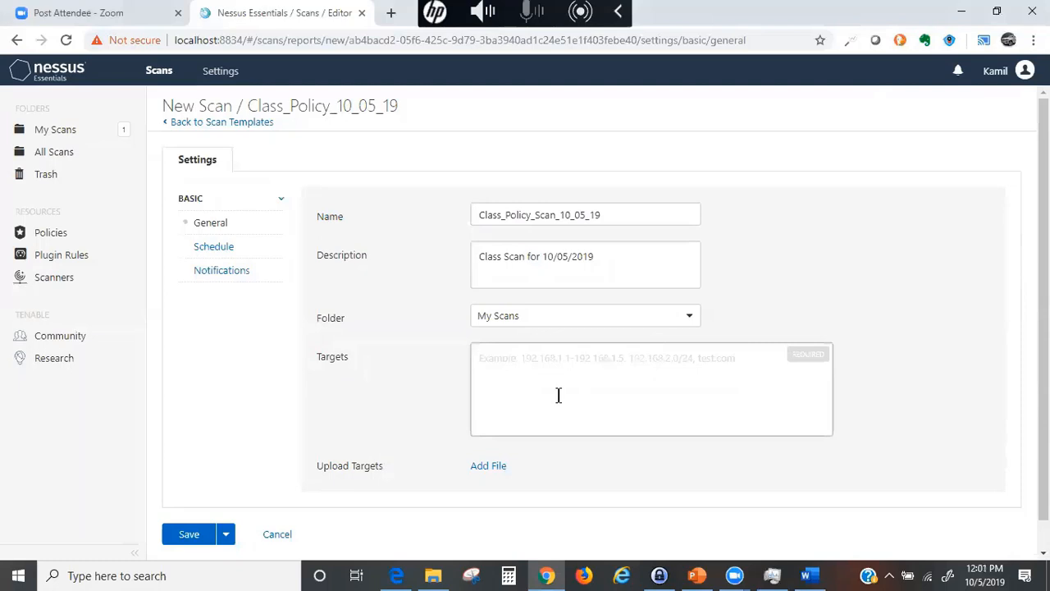
# - Open Command Prompt from a Windows search for cmd and run ipconfig
pyautogui.click(79, 575)
pyautogui.write('cm')
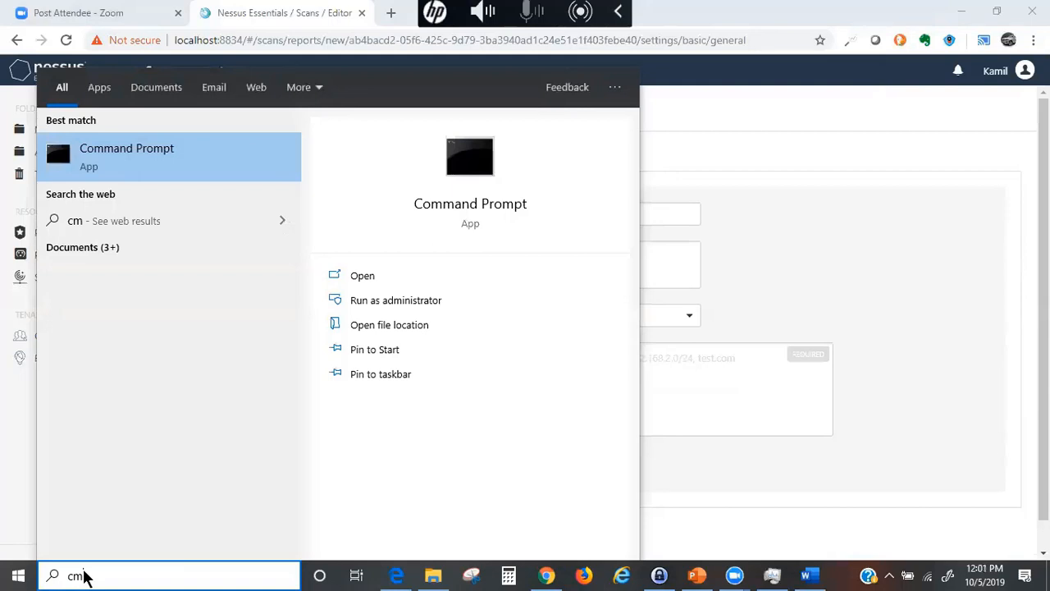
pyautogui.write('d')
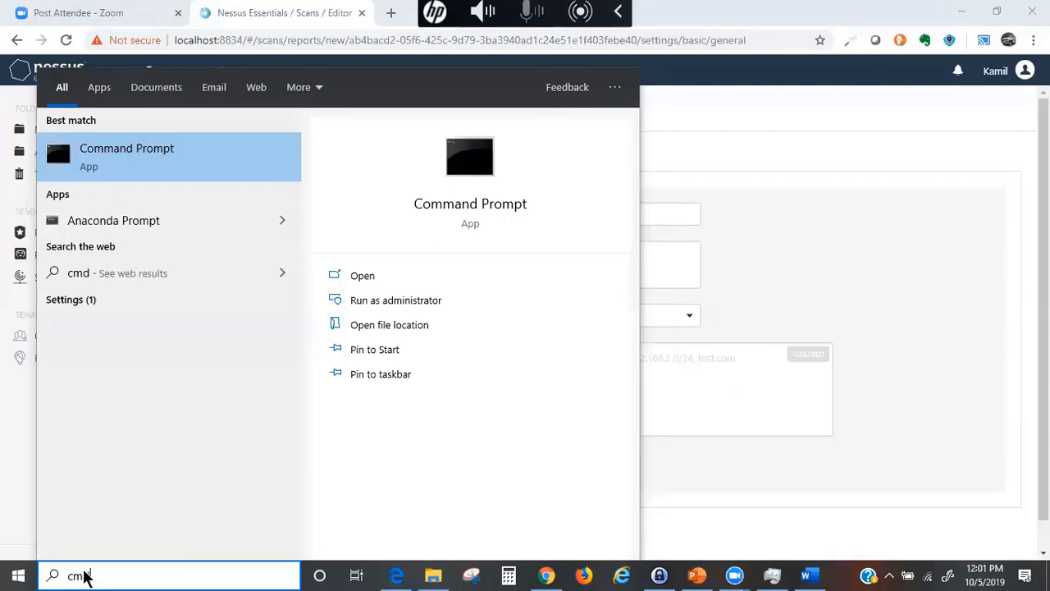
pyautogui.press('Return')
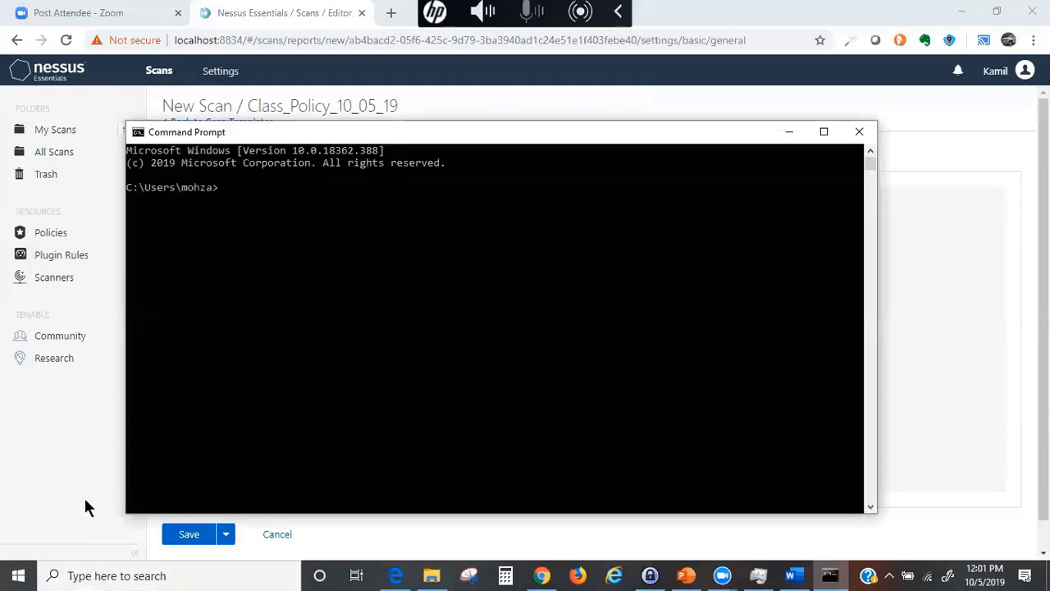
pyautogui.write('ipconfig')
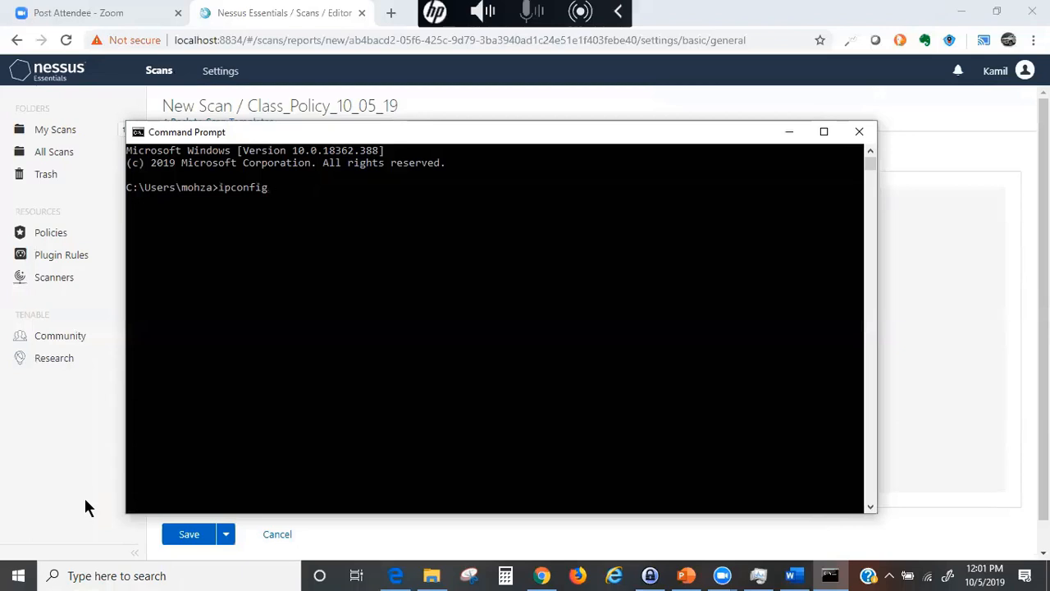
pyautogui.press('Return')
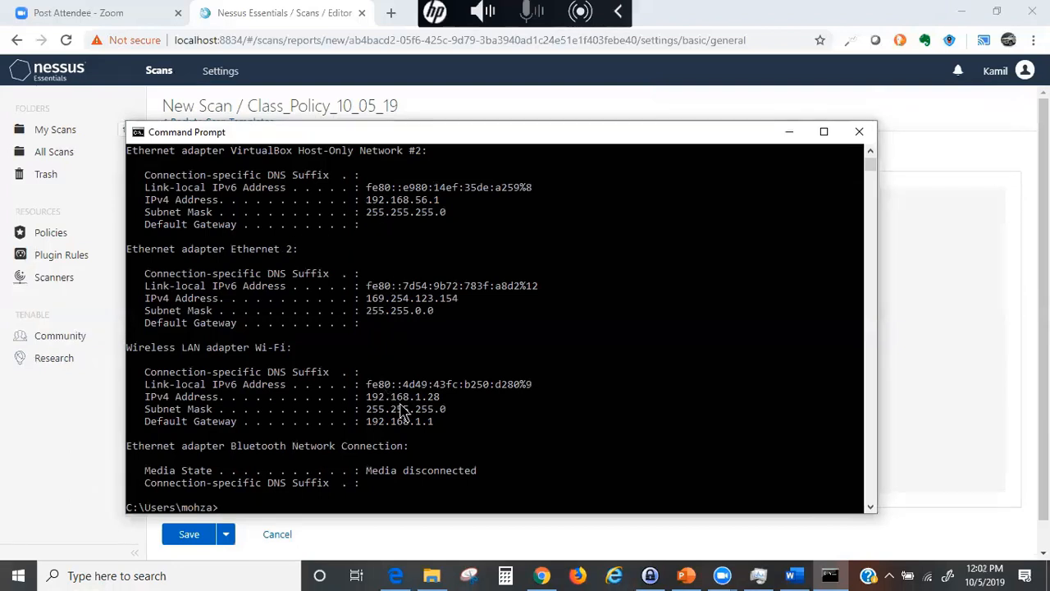
pyautogui.scroll(2, 402, 410)
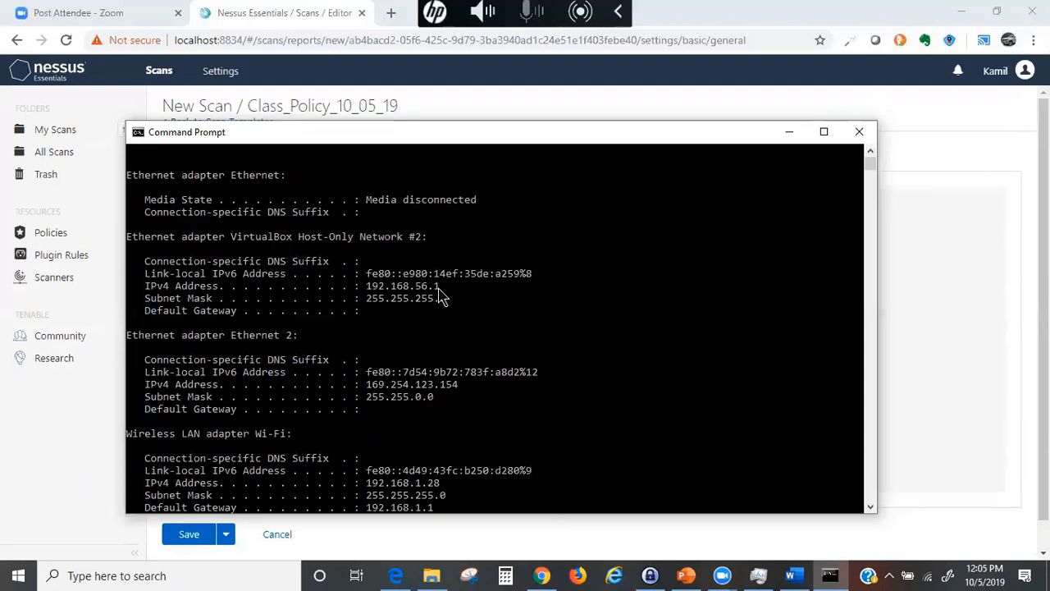
# - Highlight the Wi-Fi adapter's IPv4 address 192.168.1.28 in the ipconfig output
pyautogui.scroll(-7, 368, 363)
pyautogui.scroll(2, 368, 363)
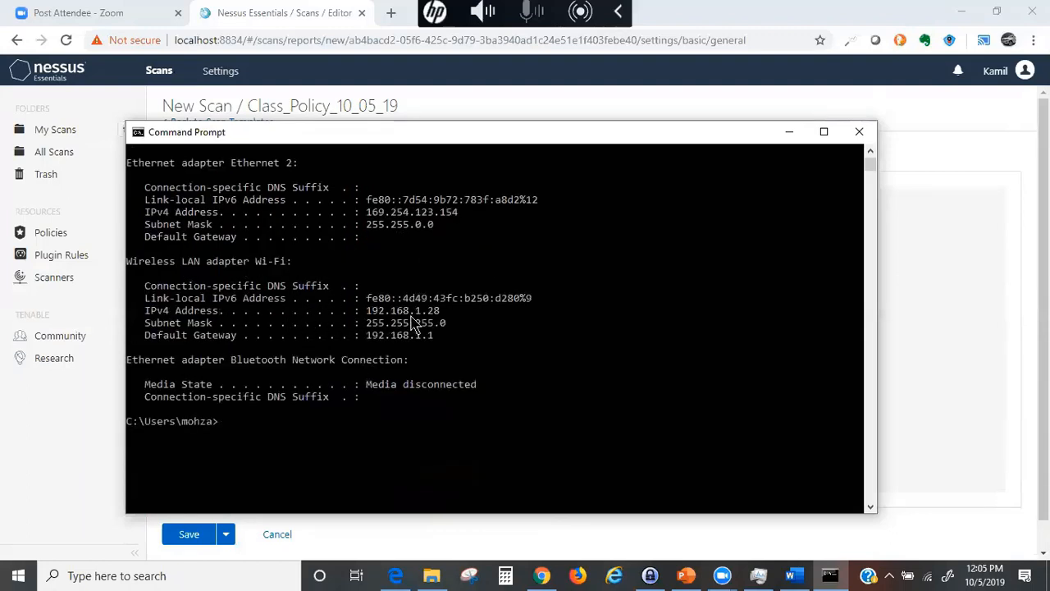
pyautogui.moveTo(364, 315); pyautogui.dragTo(440, 322)
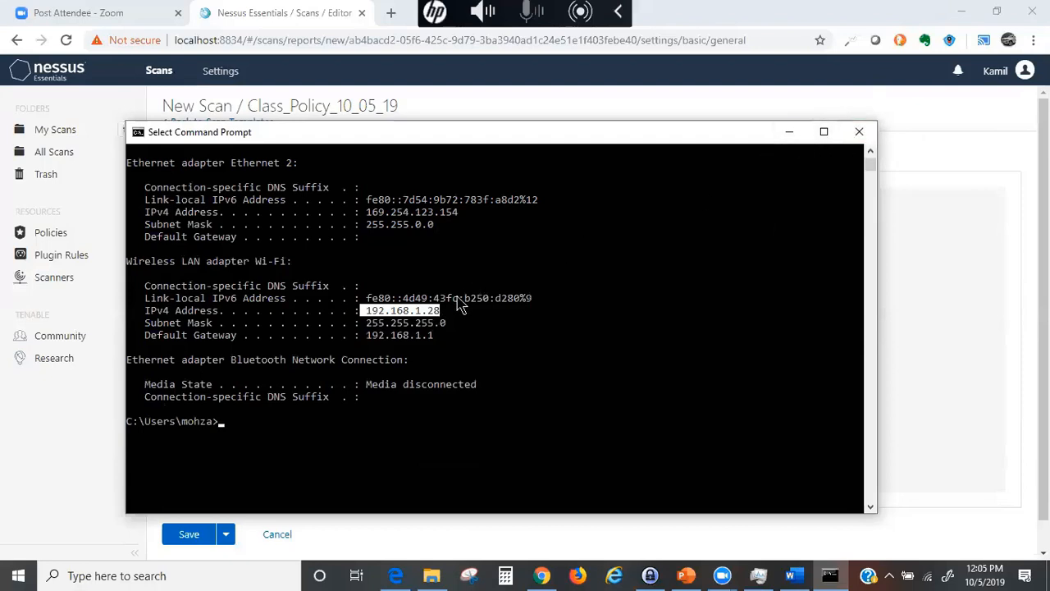
pyautogui.click(790, 132)
# - Enter 192.168.1.28 as the only target, discarding a trial second address 192.168.1.30
pyautogui.press('BackSpace')
pyautogui.press('BackSpace')
pyautogui.press('BackSpace')
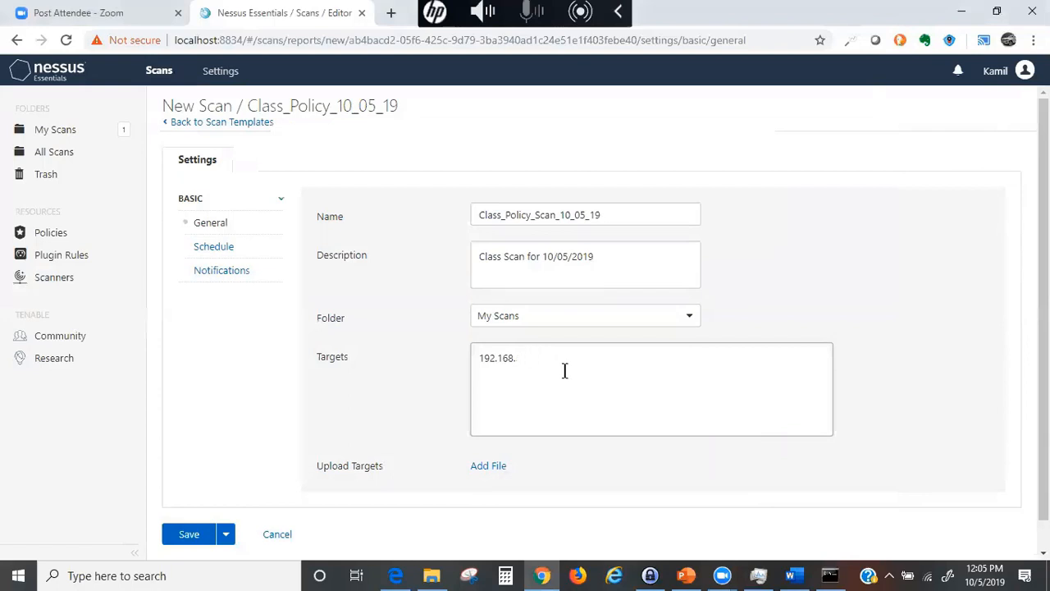
pyautogui.write('1.28')
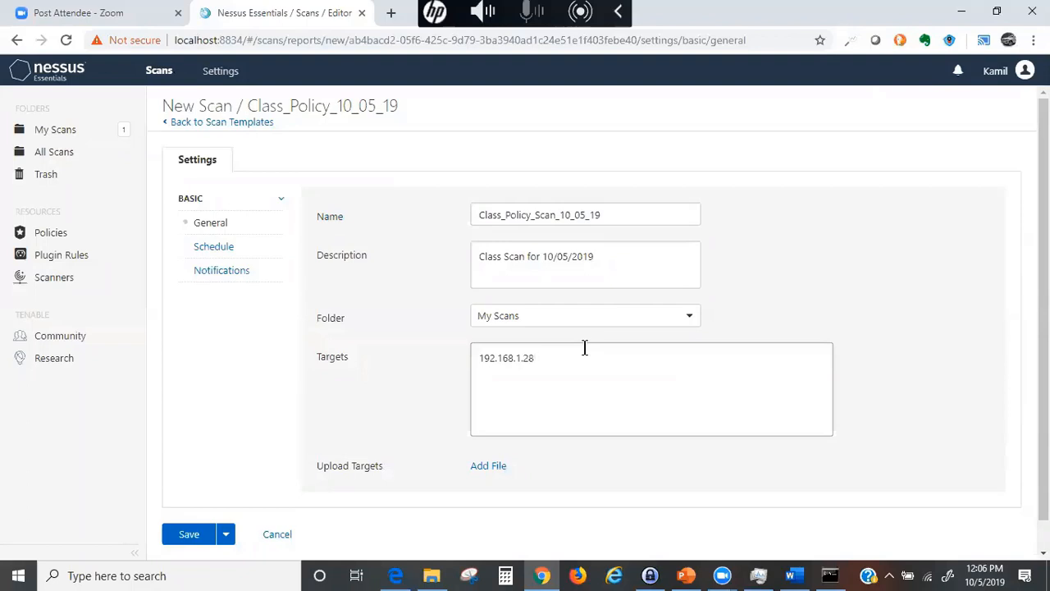
pyautogui.press('Return')
pyautogui.write('193')
pyautogui.press('BackSpace')
pyautogui.write('2.1')
pyautogui.write('68.1.')
pyautogui.write('30')
pyautogui.press('Return')
pyautogui.press('BackSpace')
pyautogui.press('BackSpace')
pyautogui.press('BackSpace')
pyautogui.press('BackSpace')
pyautogui.press('BackSpace')
pyautogui.press('BackSpace')
pyautogui.press('BackSpace')
pyautogui.press('BackSpace')
pyautogui.press('BackSpace')
pyautogui.press('BackSpace')
pyautogui.press('BackSpace')
pyautogui.press('BackSpace')
pyautogui.press('BackSpace')
pyautogui.click(221, 539)
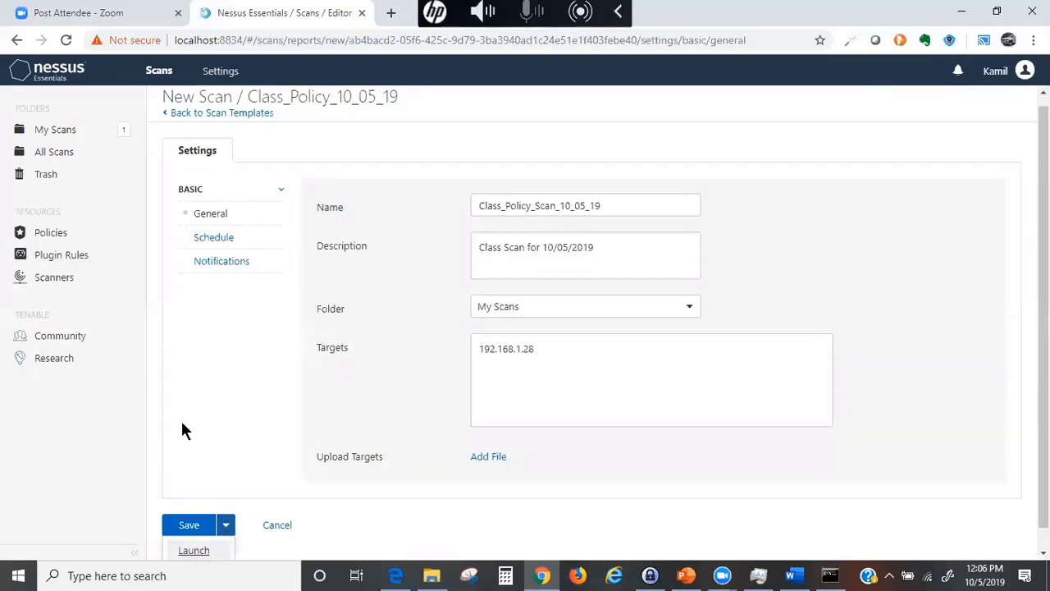
# - Save the scan, refresh My Scans, and launch Class_Policy_Scan_10_05_19
pyautogui.click(188, 525)
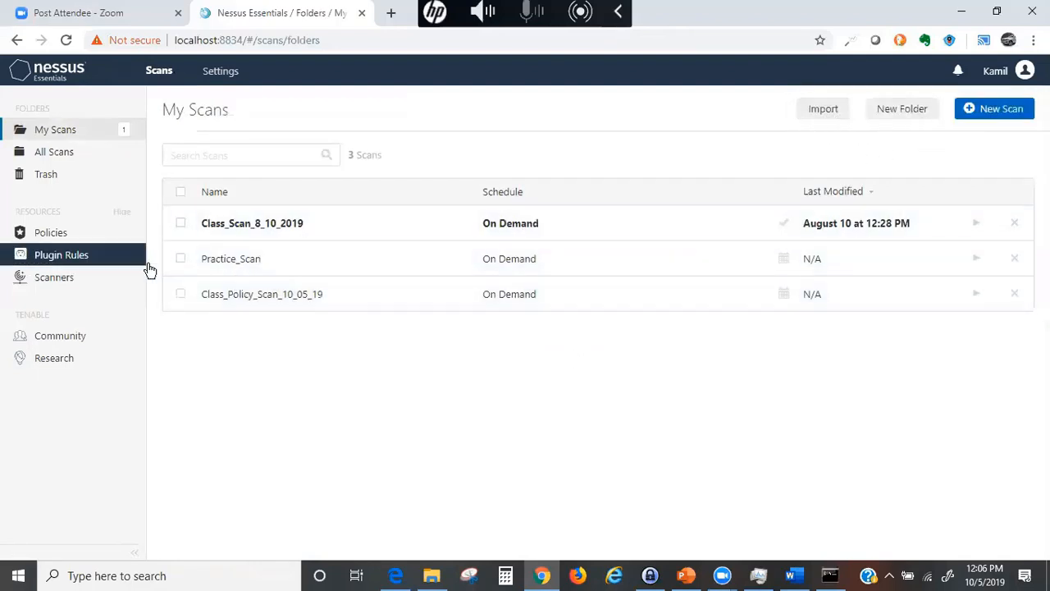
pyautogui.click(68, 132)
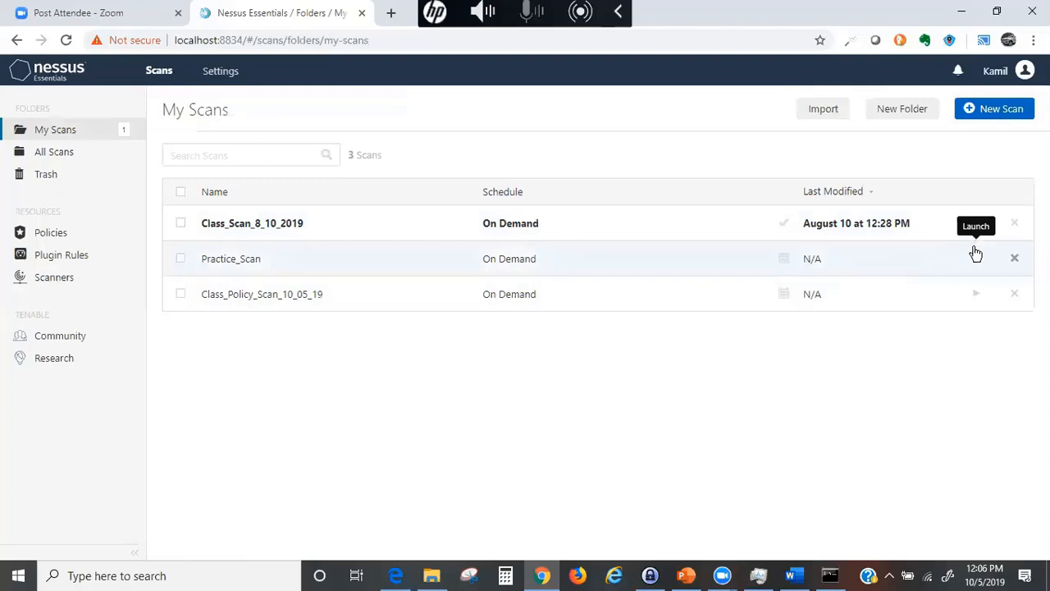
pyautogui.click(976, 294)
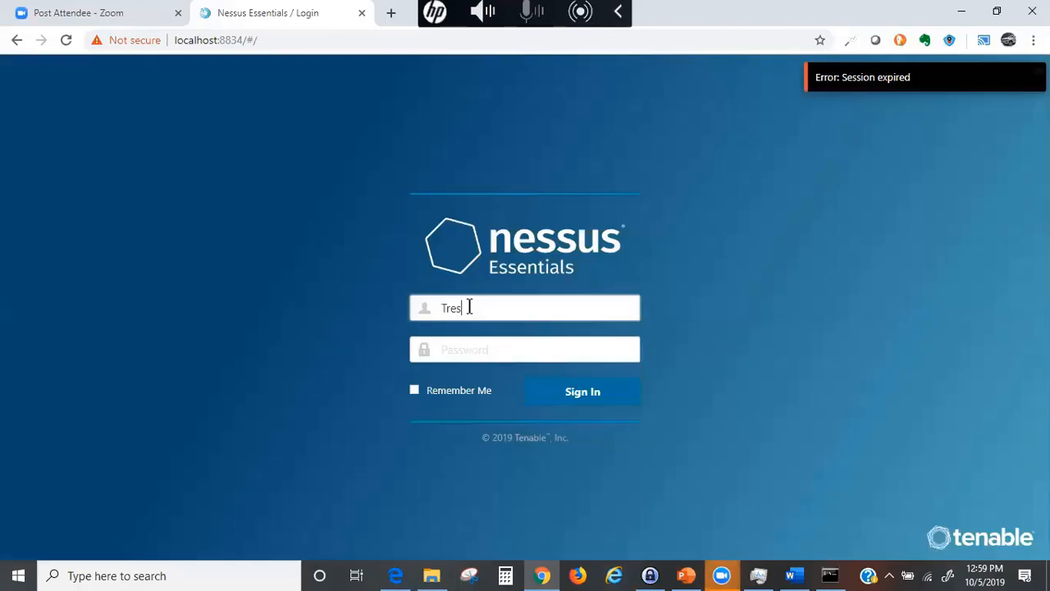
# - Re-enter the username and account password and sign in to Nessus again
pyautogui.press('BackSpace')
pyautogui.press('BackSpace')
pyautogui.press('BackSpace')
pyautogui.write('kami')
pyautogui.press('Tab')
pyautogui.write('••••')
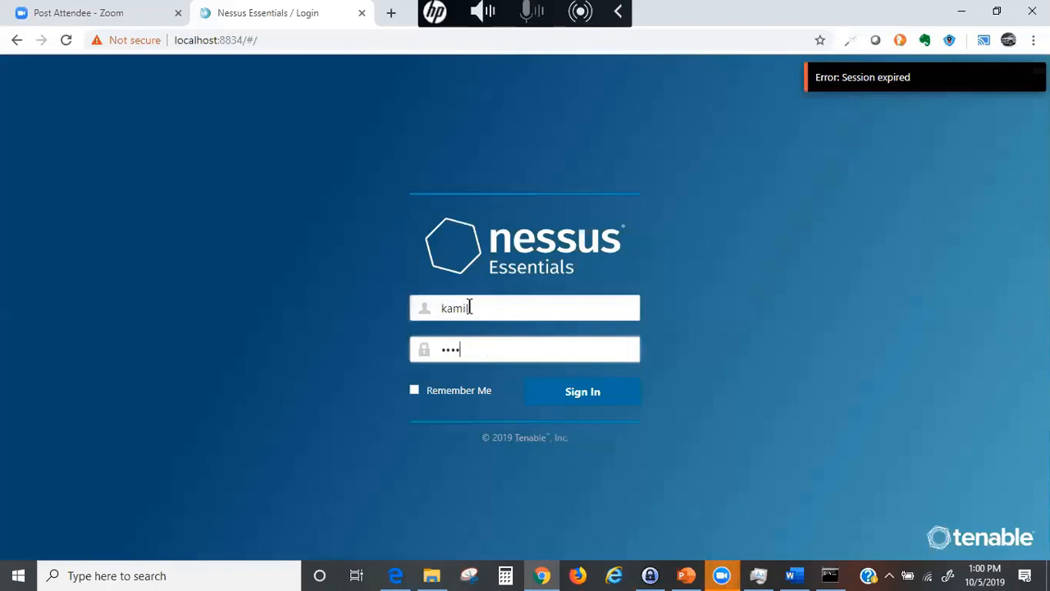
pyautogui.write('•')
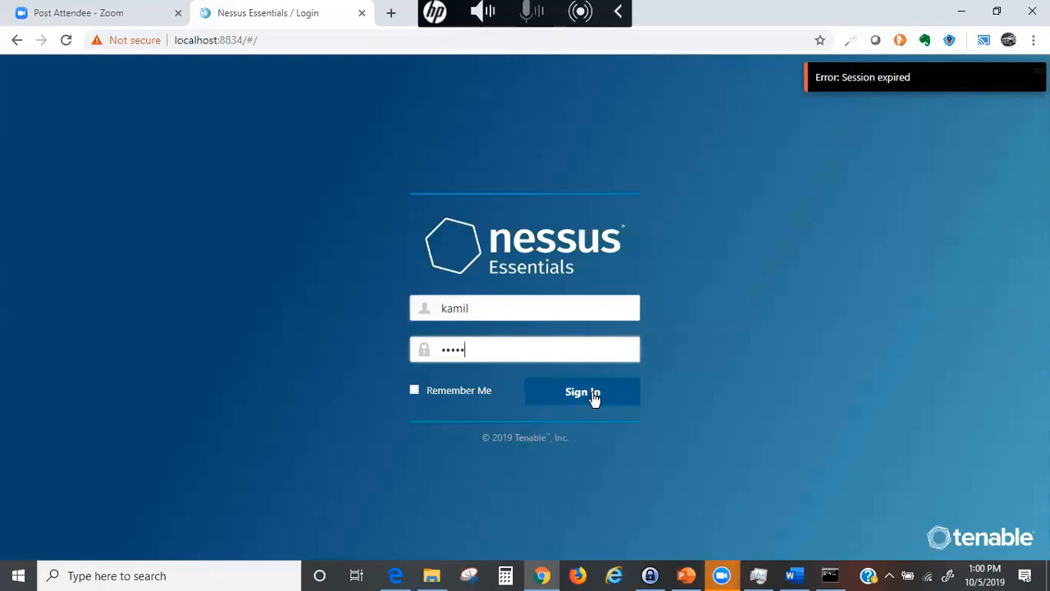
pyautogui.click(596, 396)
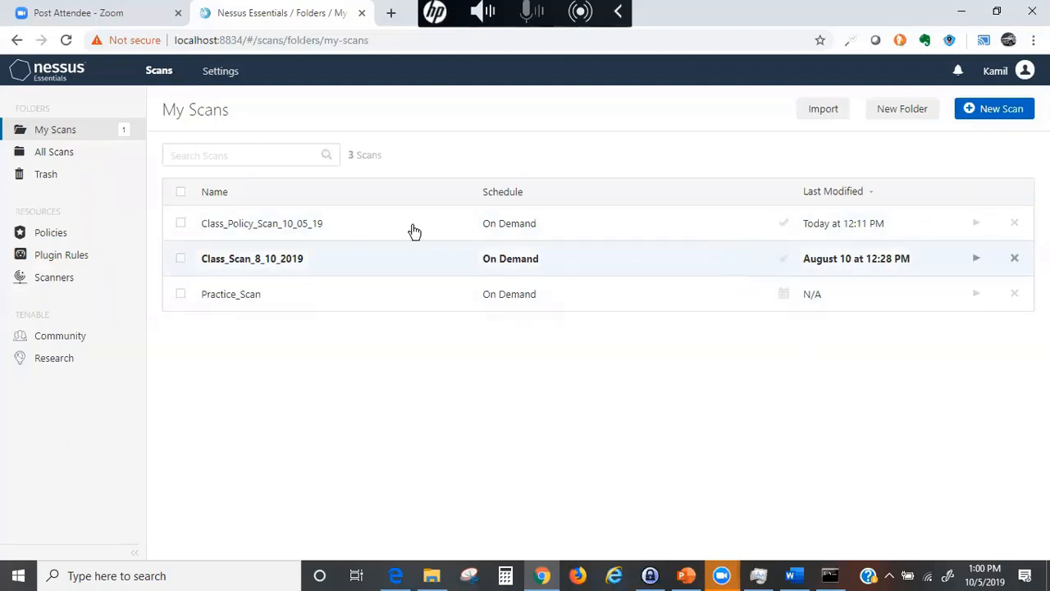
# - Open the Class_Policy_Scan_10_05_19 scan report
pyautogui.click(327, 225)
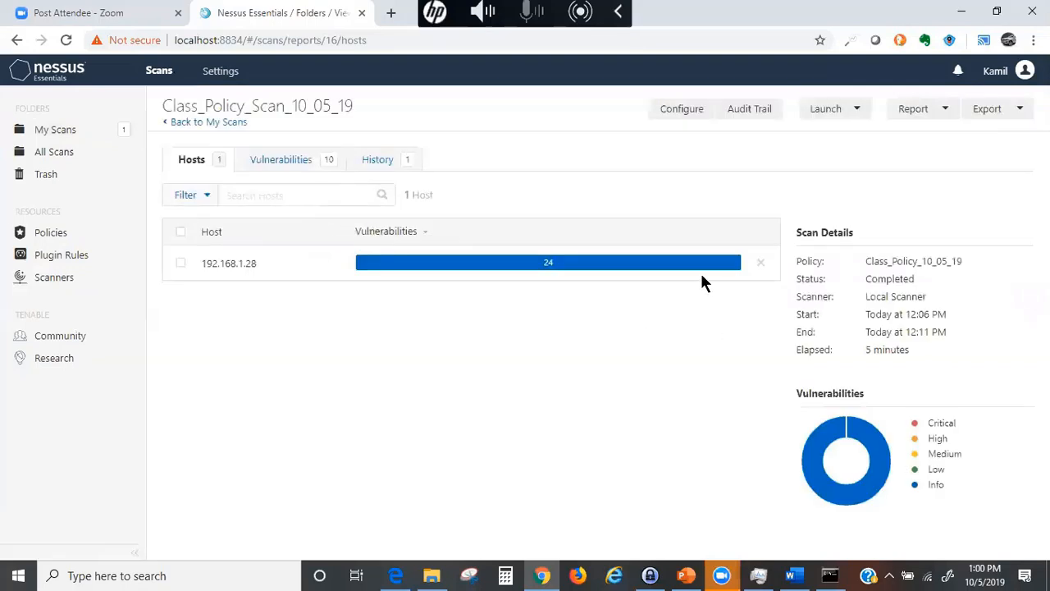
pyautogui.moveTo(597, 270)
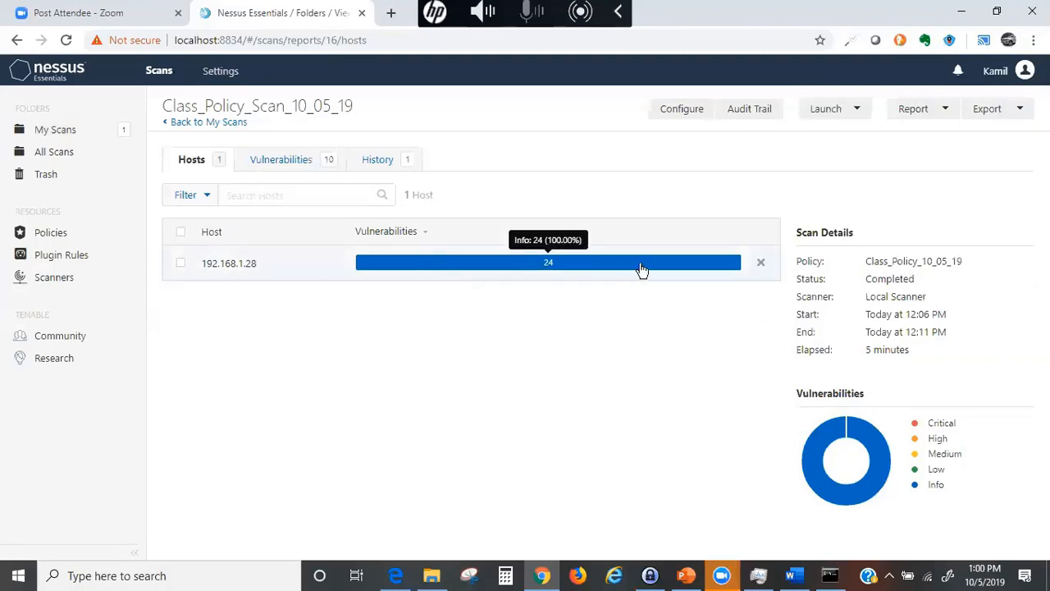
pyautogui.moveTo(932, 492)
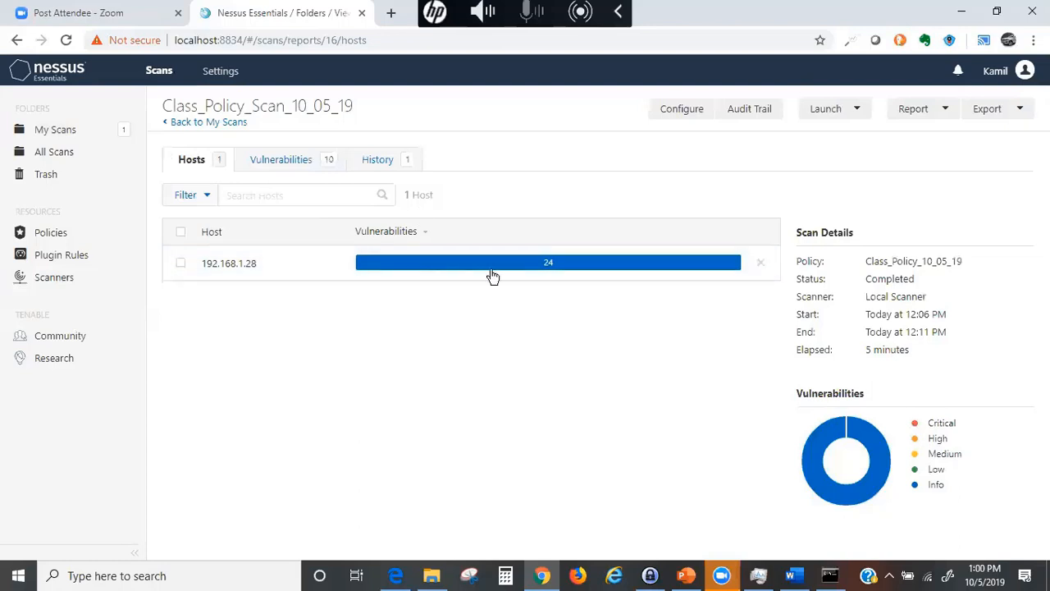
# - Look over the Class_Scan_8_10_2019 and Practice_Scan reports, then reopen Class_Policy_Scan_10_05_19's host vulnerabilities
pyautogui.click(14, 41)
pyautogui.click(271, 259)
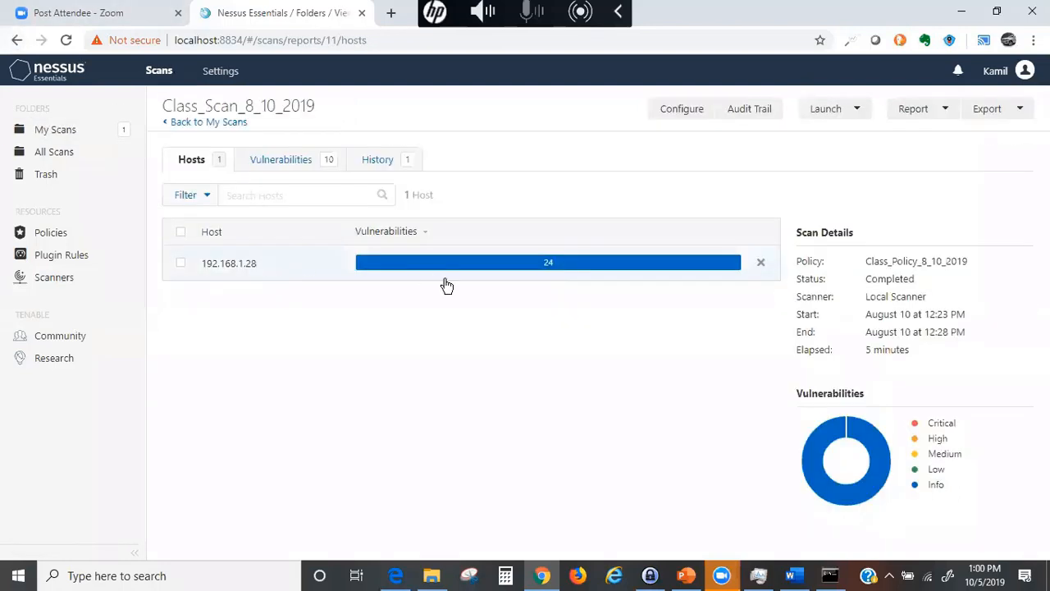
pyautogui.click(14, 41)
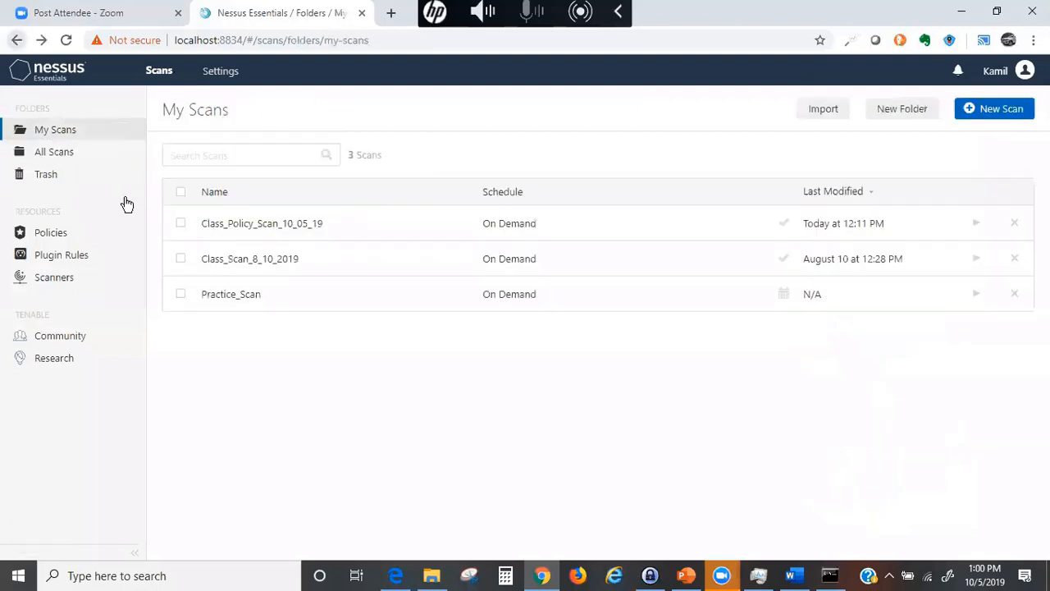
pyautogui.click(246, 294)
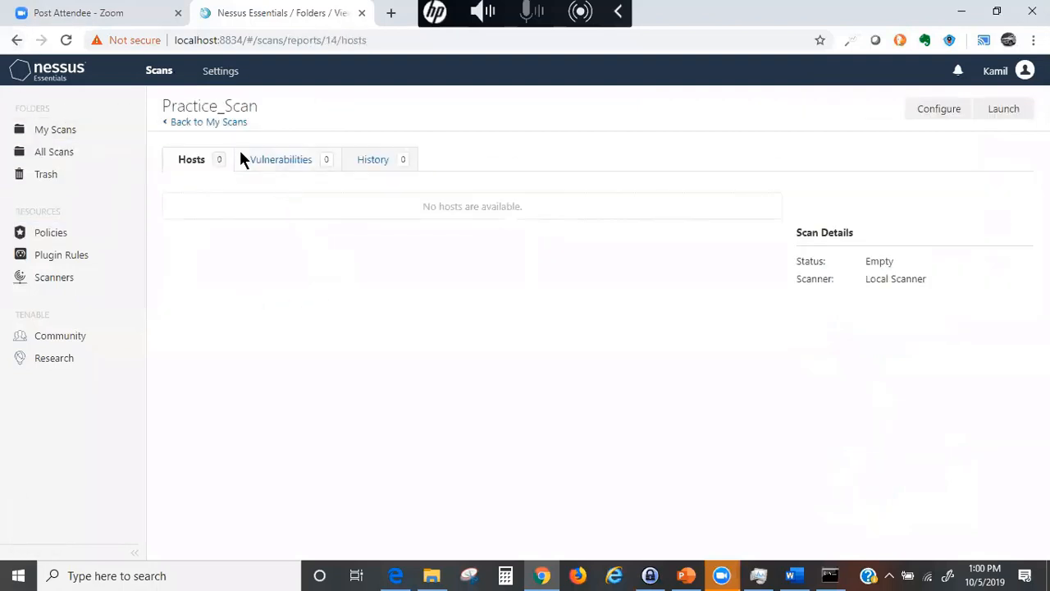
pyautogui.click(38, 129)
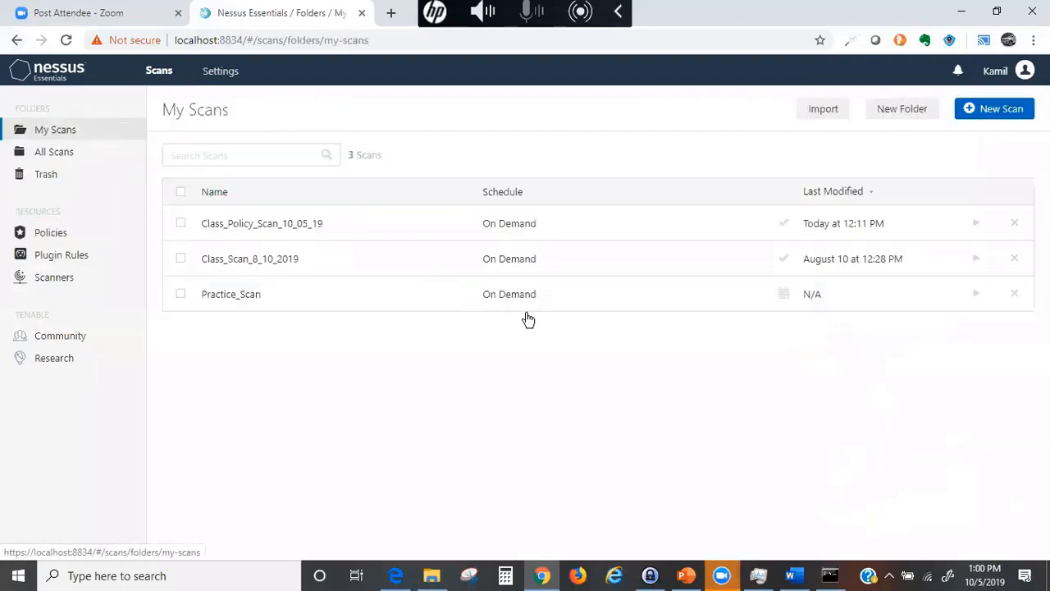
pyautogui.click(341, 228)
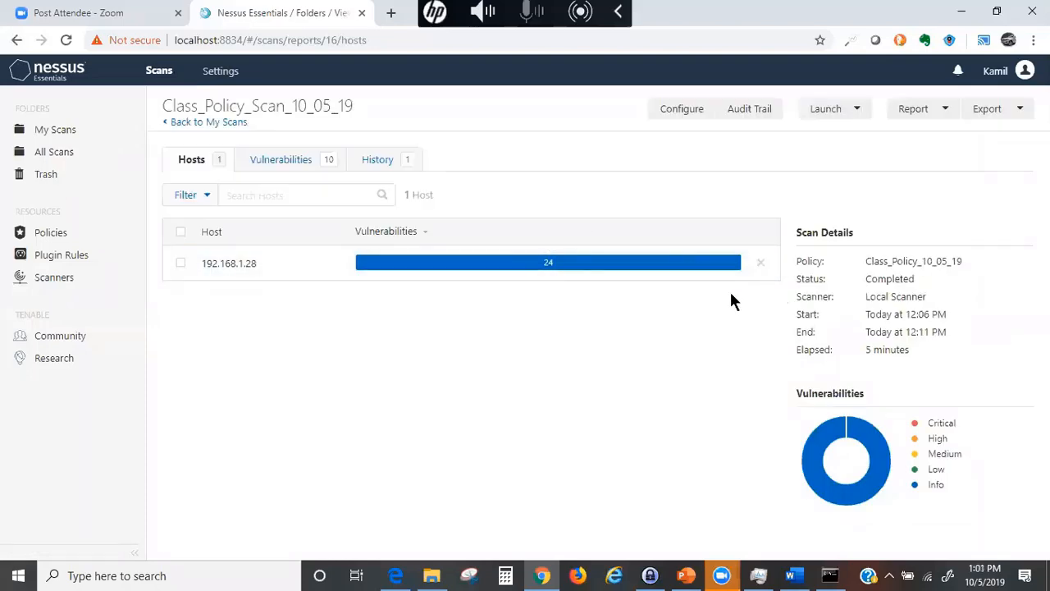
pyautogui.click(593, 268)
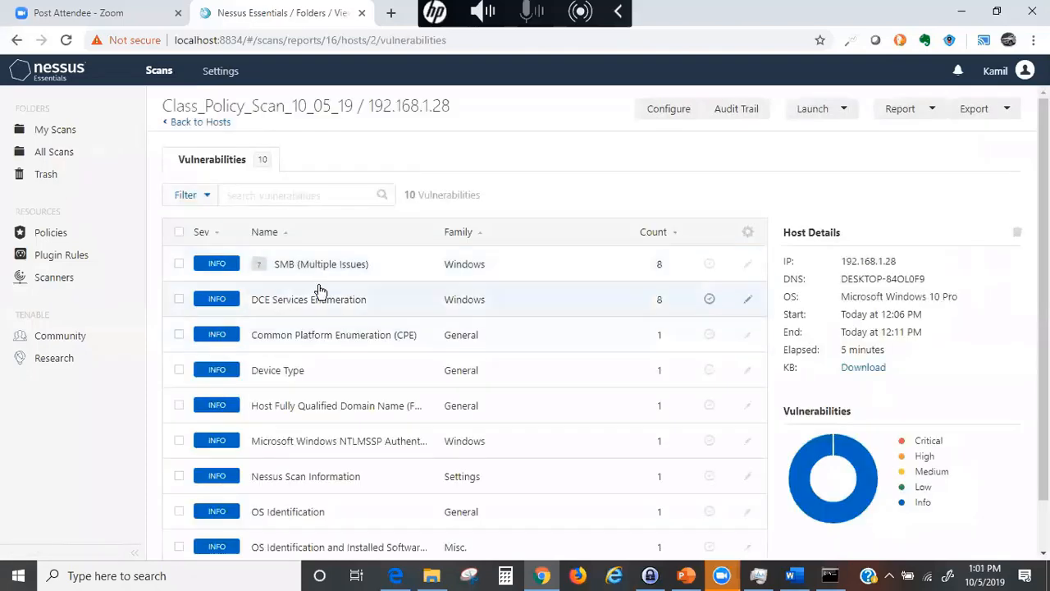
# - From the top of the 192.168.1.28 host page, show the Report and Export format lists
pyautogui.scroll(-2, 312, 295)
pyautogui.scroll(1, 300, 327)
pyautogui.scroll(-1, 246, 287)
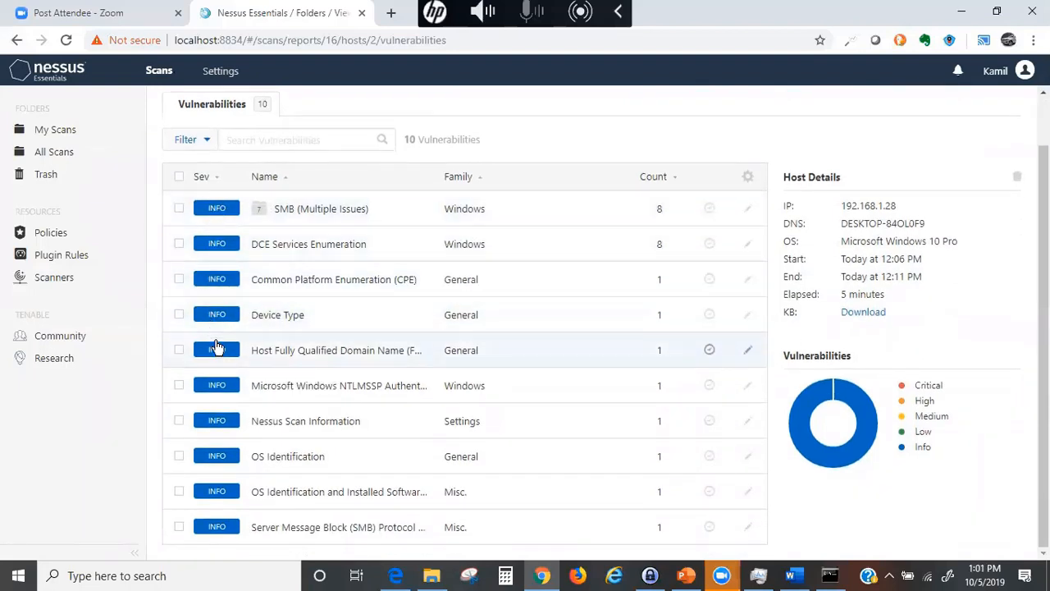
pyautogui.scroll(1, 579, 363)
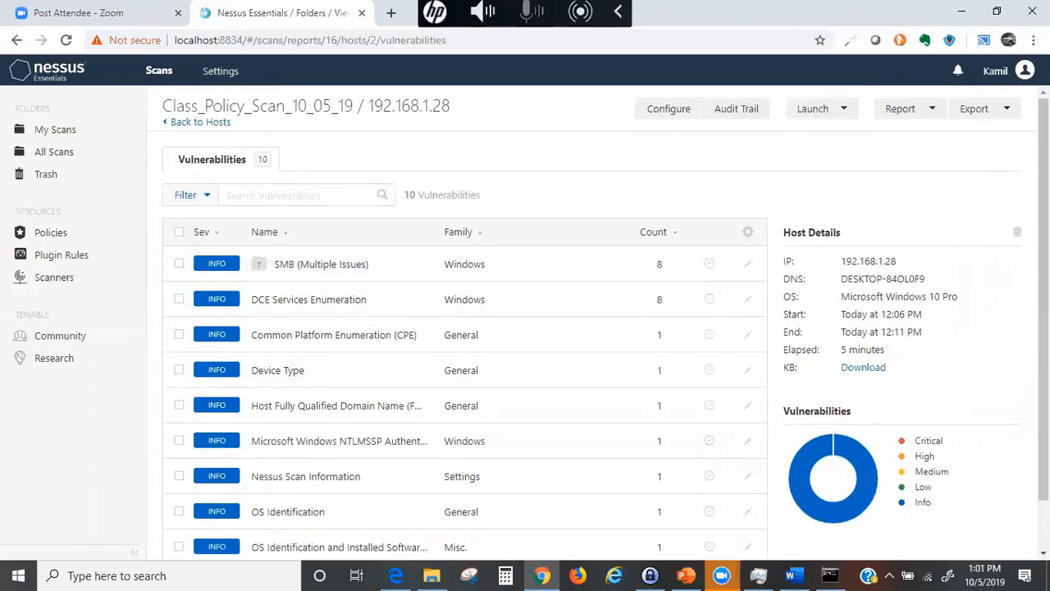
pyautogui.click(933, 110)
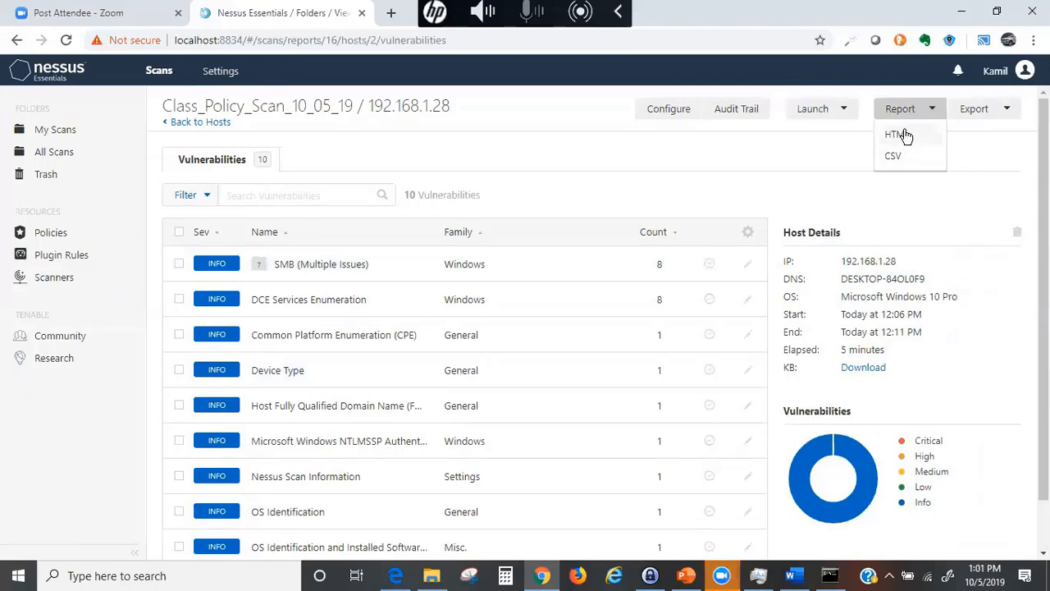
pyautogui.click(995, 115)
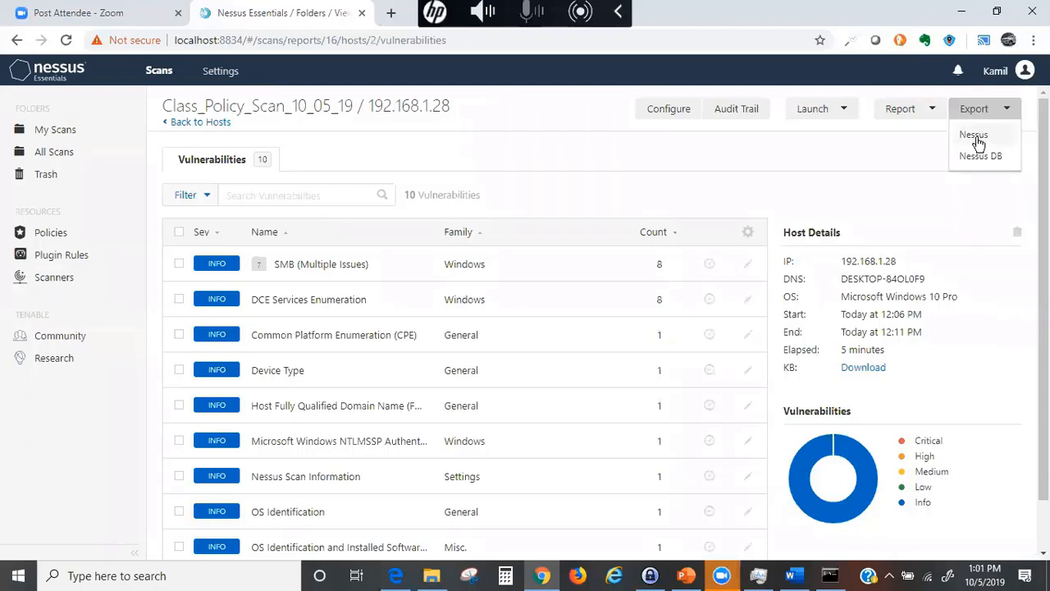
# - Export the scan as a .nessus file and reopen the Report format list
pyautogui.click(973, 136)
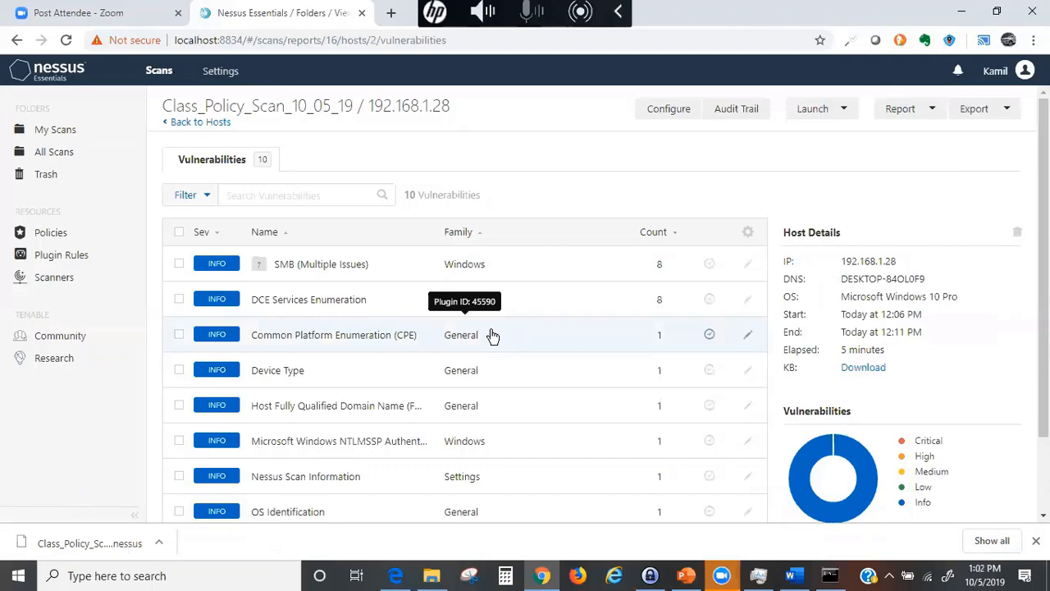
pyautogui.click(933, 114)
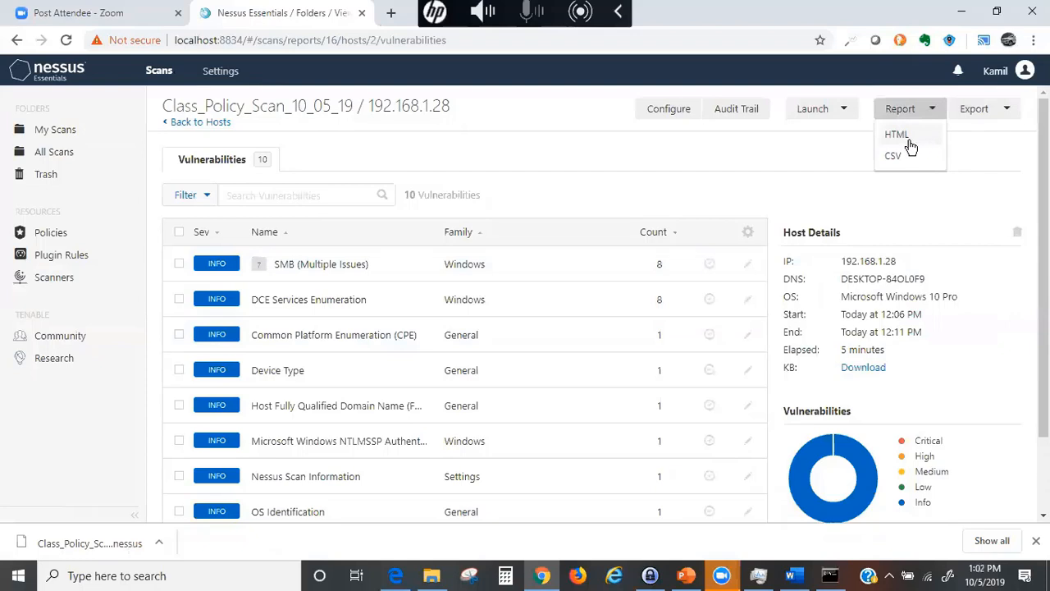
# - Generate an Executive Summary HTML report for host 192.168.1.28 and open the downloaded file
pyautogui.click(901, 136)
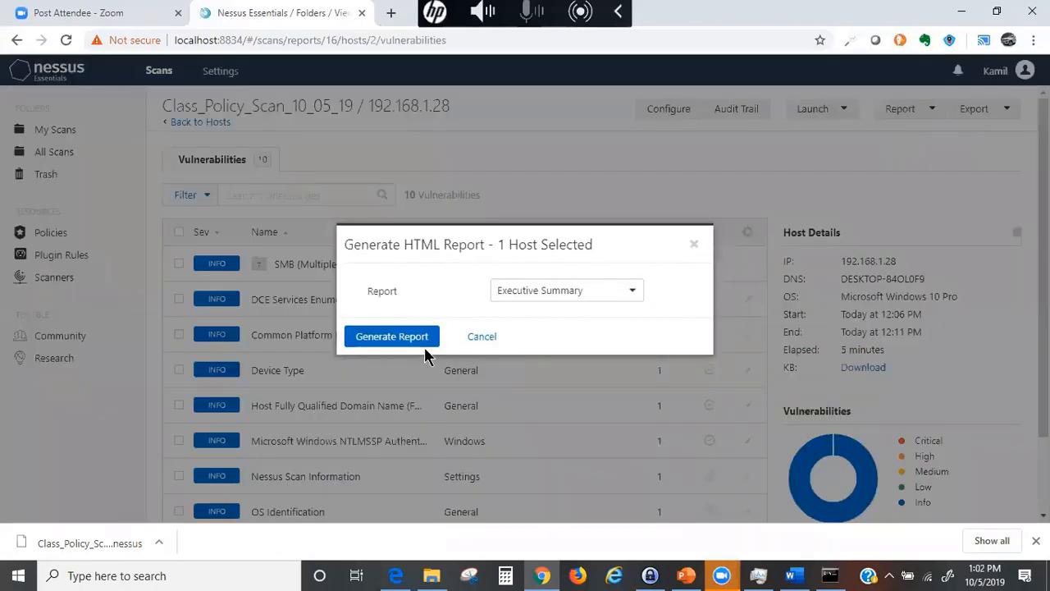
pyautogui.click(613, 295)
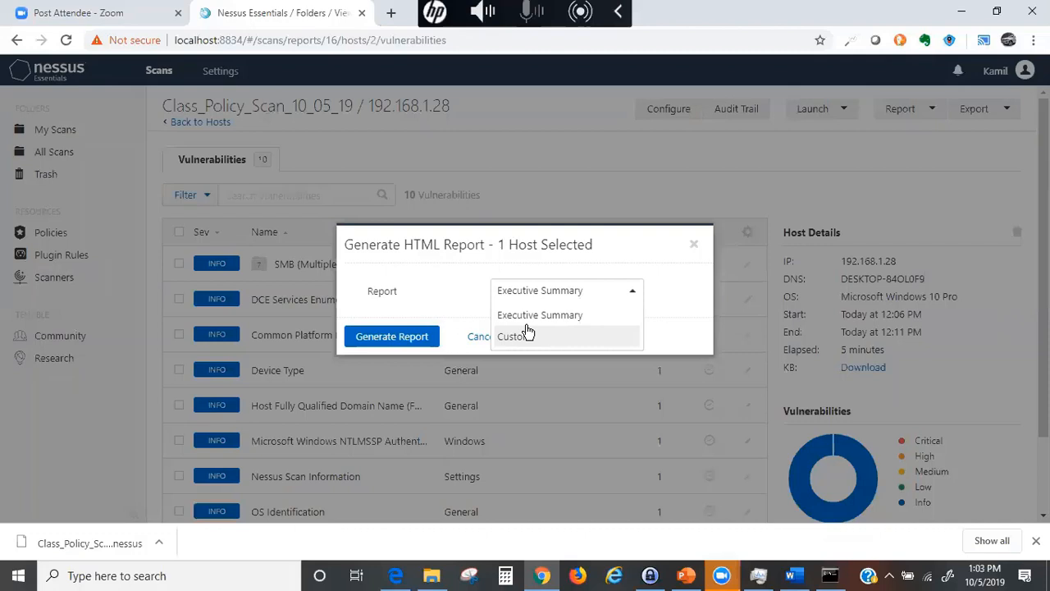
pyautogui.click(516, 310)
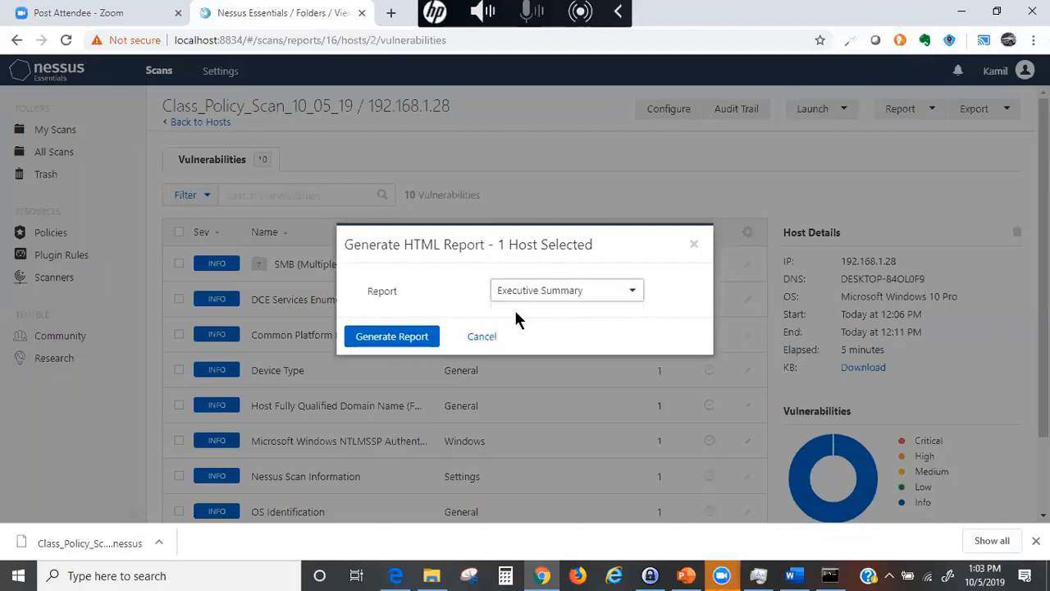
pyautogui.click(390, 339)
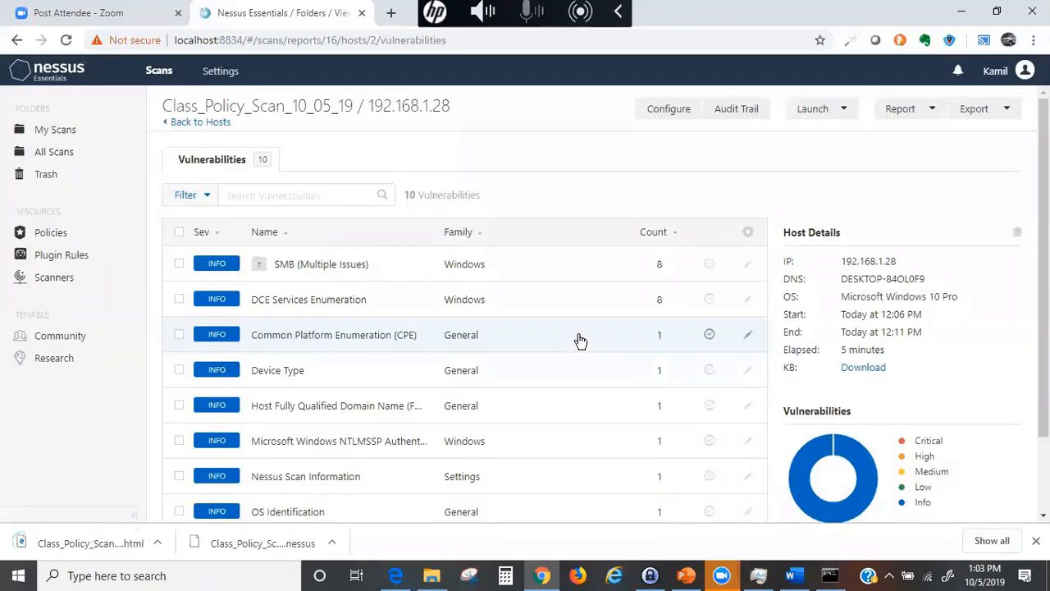
pyautogui.click(46, 545)
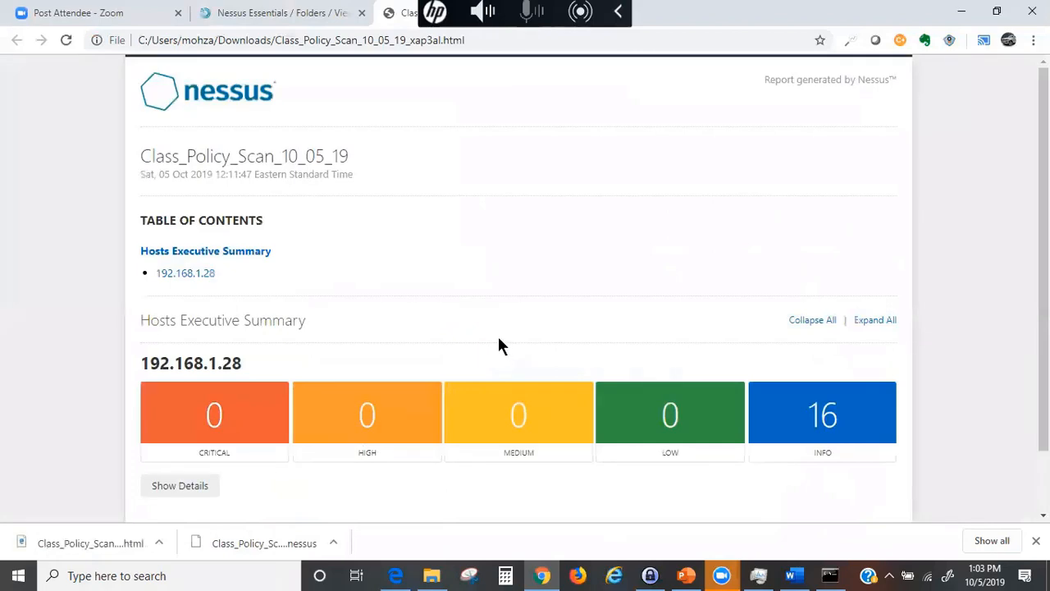
# - Scroll through the Executive Summary report and expand its plugin details table
pyautogui.scroll(-2, 319, 312)
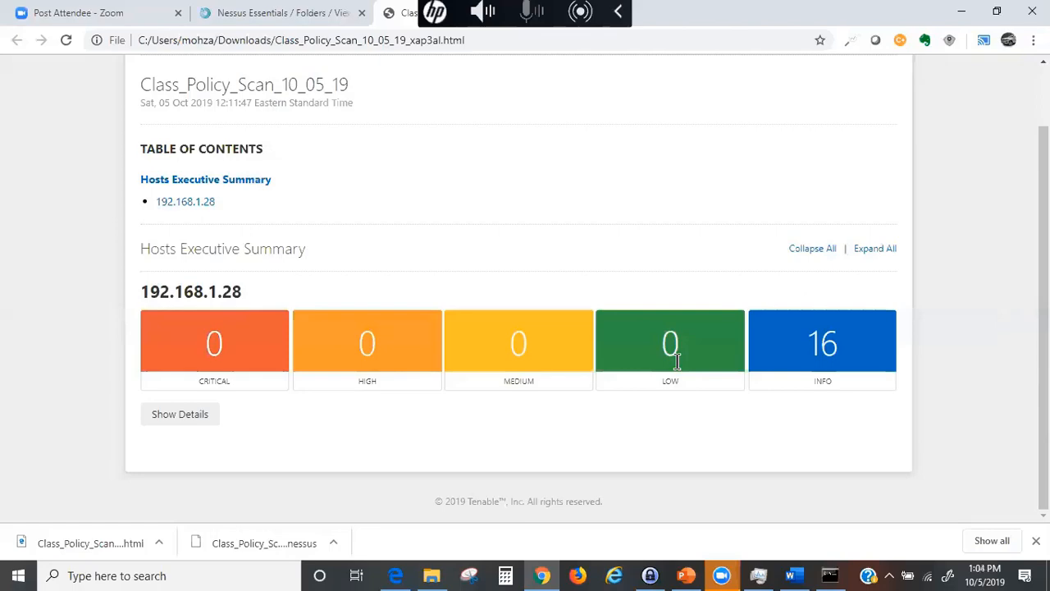
pyautogui.scroll(2, 675, 363)
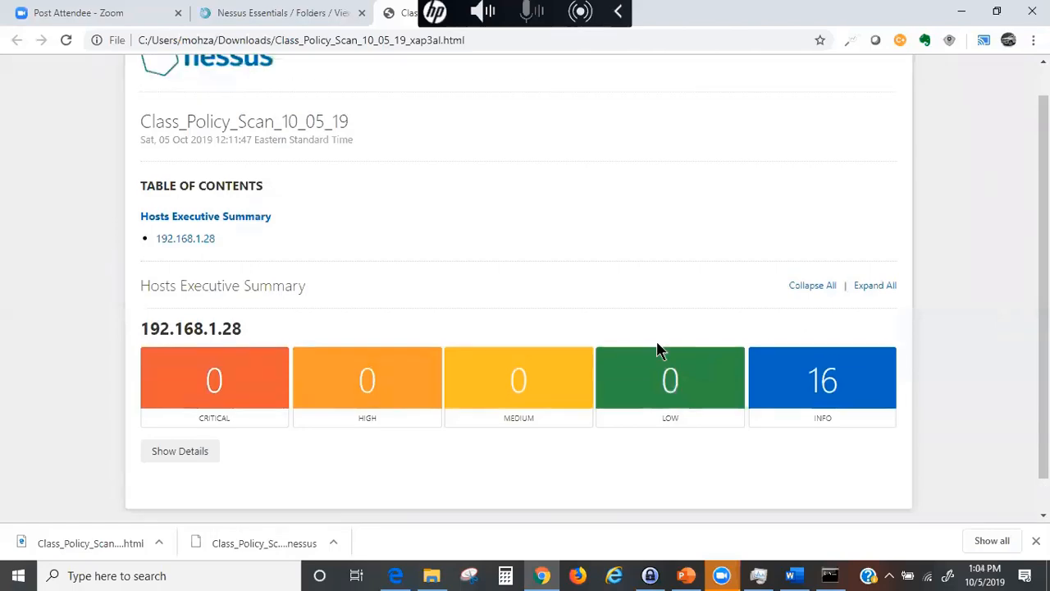
pyautogui.click(159, 485)
pyautogui.scroll(-8, 262, 469)
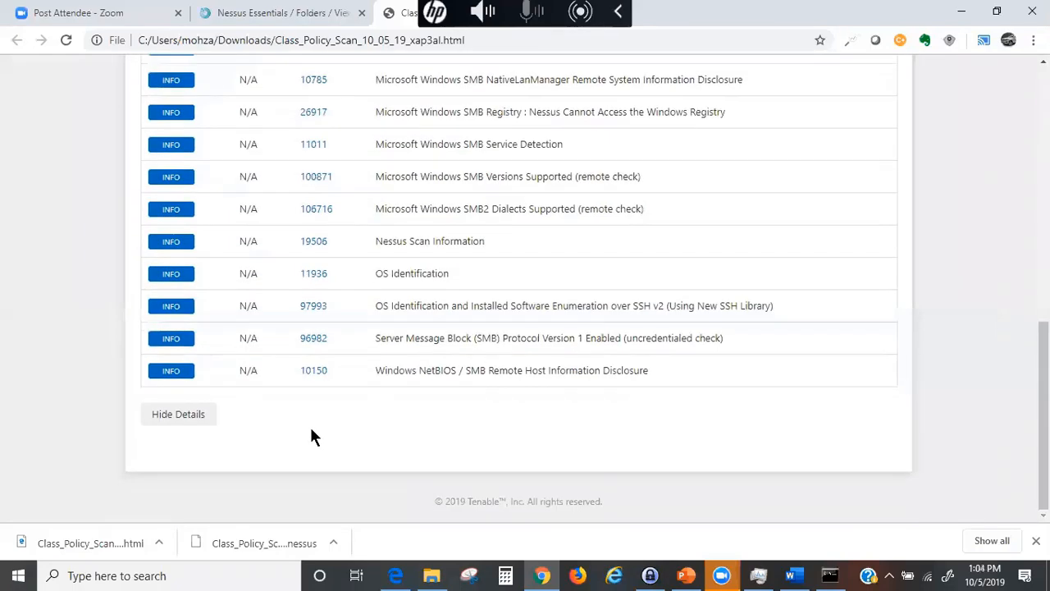
pyautogui.scroll(4, 309, 435)
pyautogui.scroll(4, 310, 435)
pyautogui.scroll(-5, 310, 365)
pyautogui.scroll(1, 305, 374)
pyautogui.scroll(1, 305, 374)
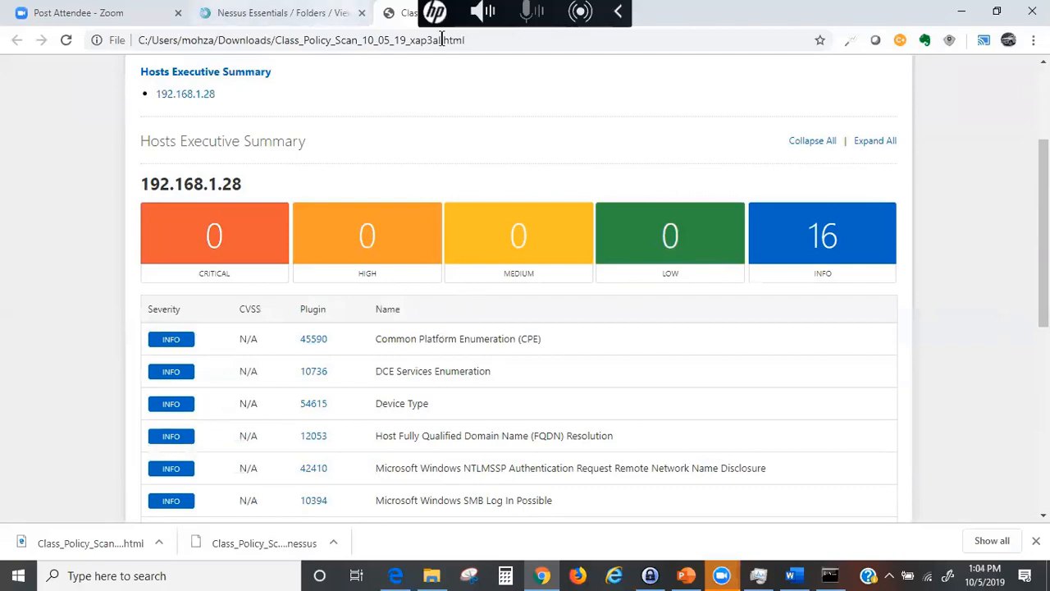
# - Switch back from the slides to the Nessus Essentials scan page
pyautogui.hotkey('alt', 'Tab')
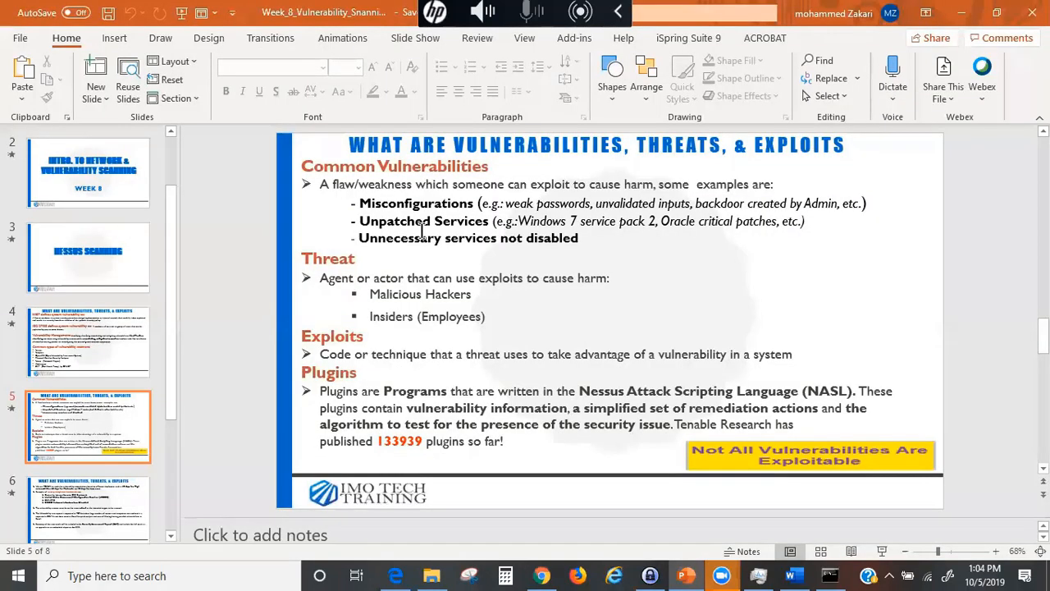
pyautogui.click(542, 575)
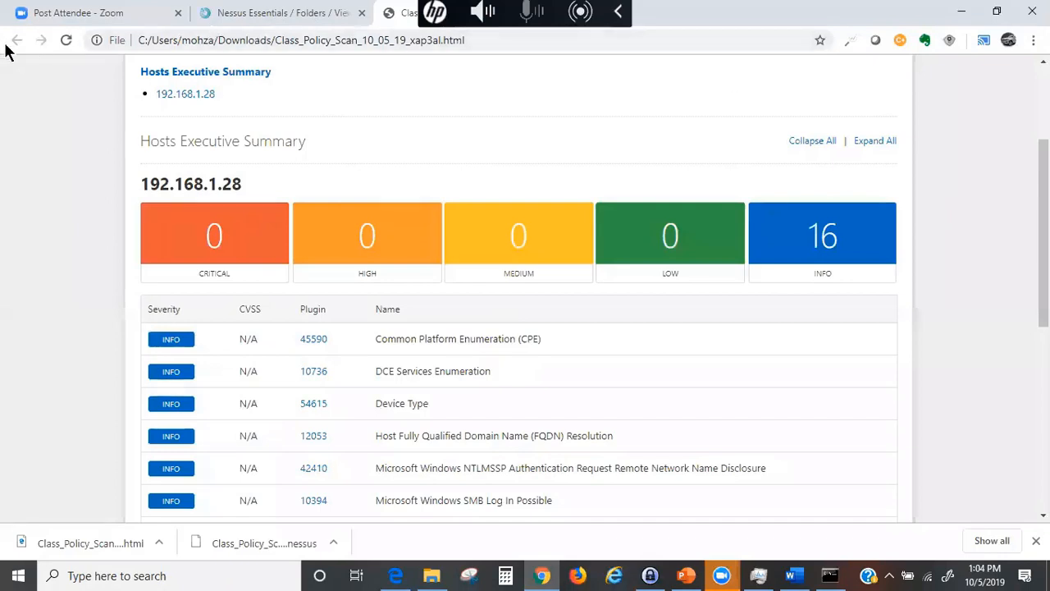
pyautogui.click(237, 13)
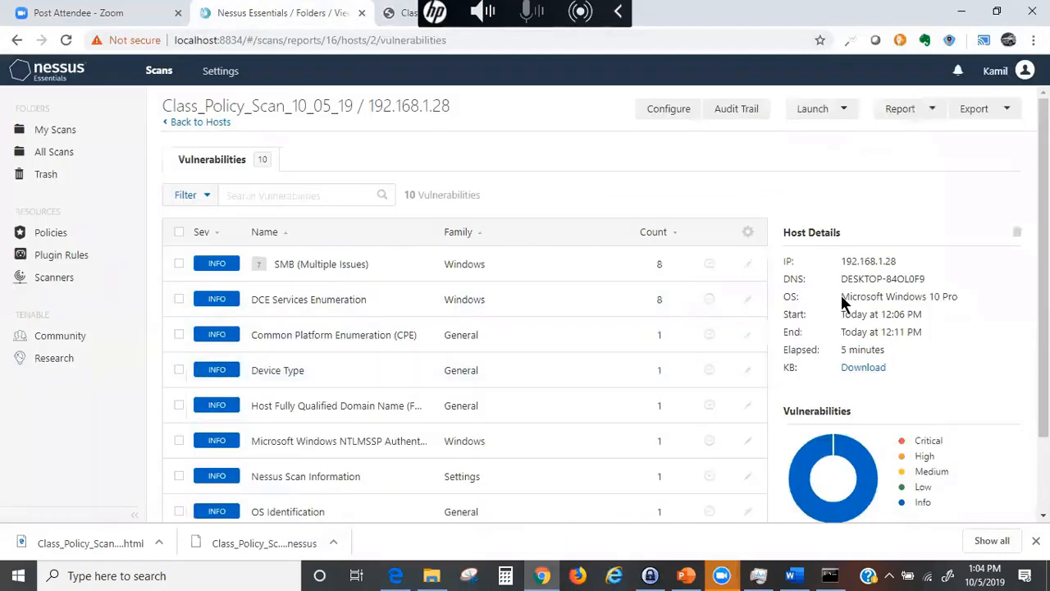
# - Generate a CSV report with STIG Severity, CVSS v3.0/Temporal, Risk Factor, Plugin Information and Exploitable With columns
pyautogui.click(927, 123)
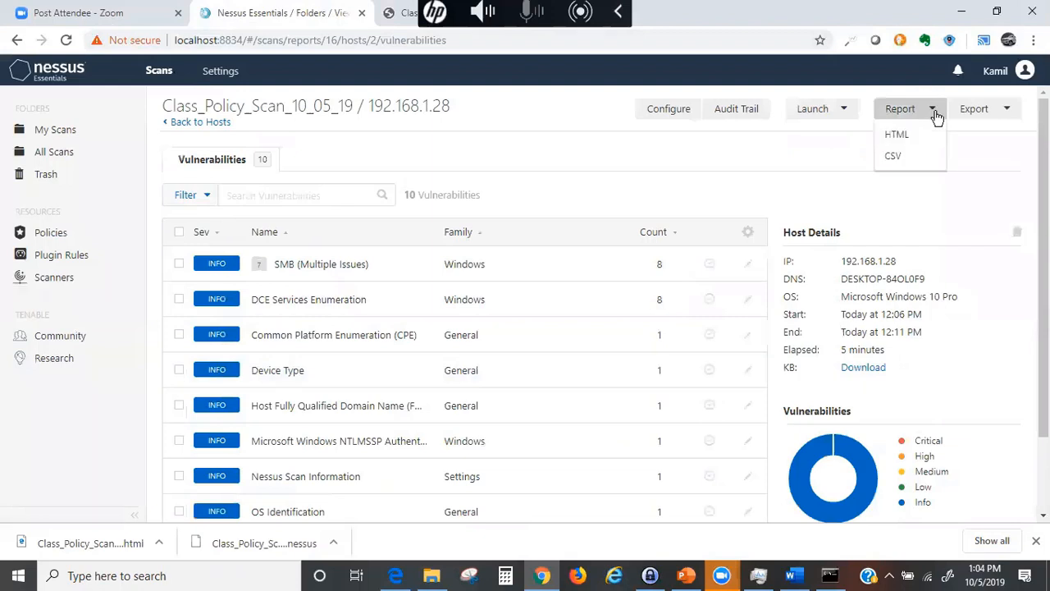
pyautogui.click(893, 160)
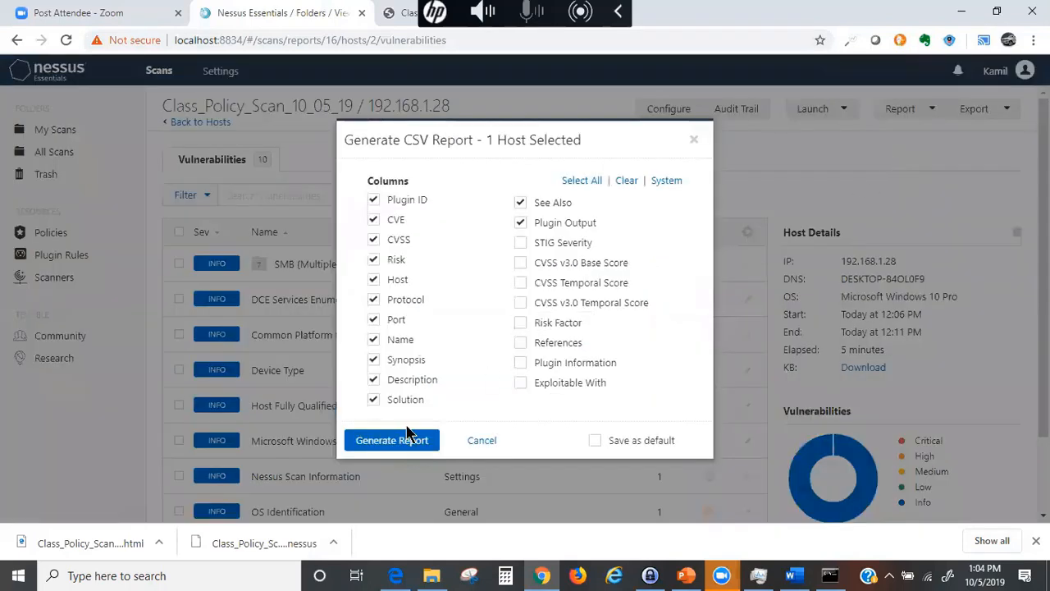
pyautogui.click(521, 243)
pyautogui.click(521, 262)
pyautogui.click(522, 283)
pyautogui.click(522, 324)
pyautogui.click(520, 362)
pyautogui.click(521, 383)
pyautogui.click(387, 439)
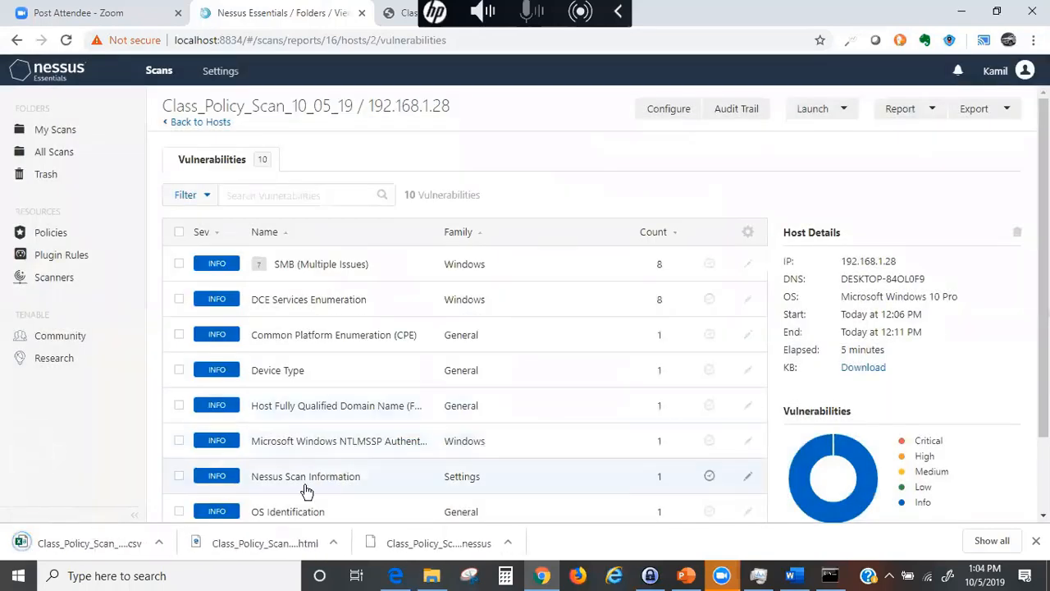
# - Open the downloaded CSV report in Excel and maximize the window
pyautogui.click(82, 544)
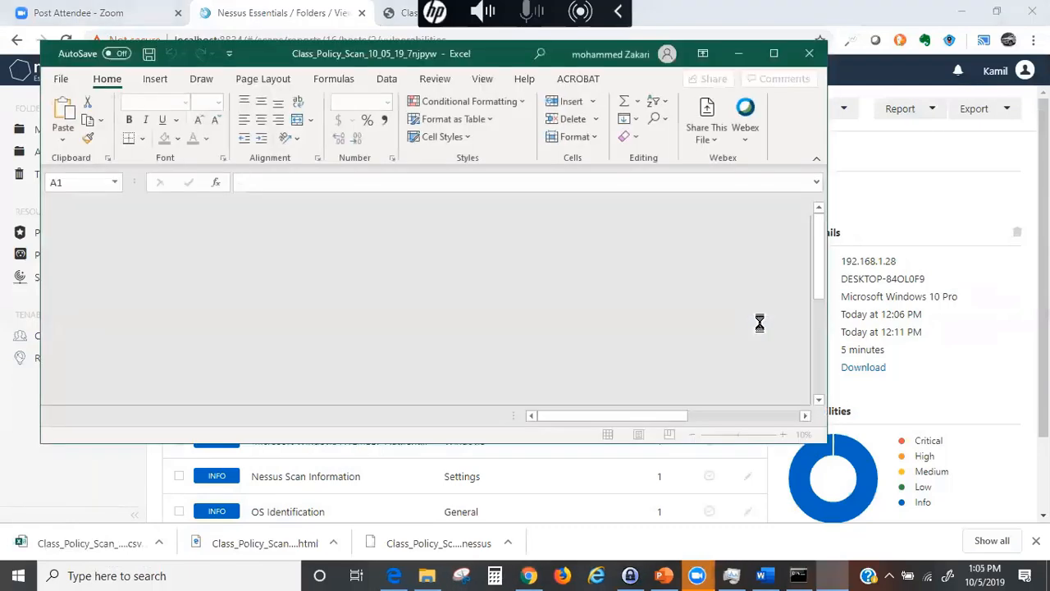
pyautogui.click(781, 56)
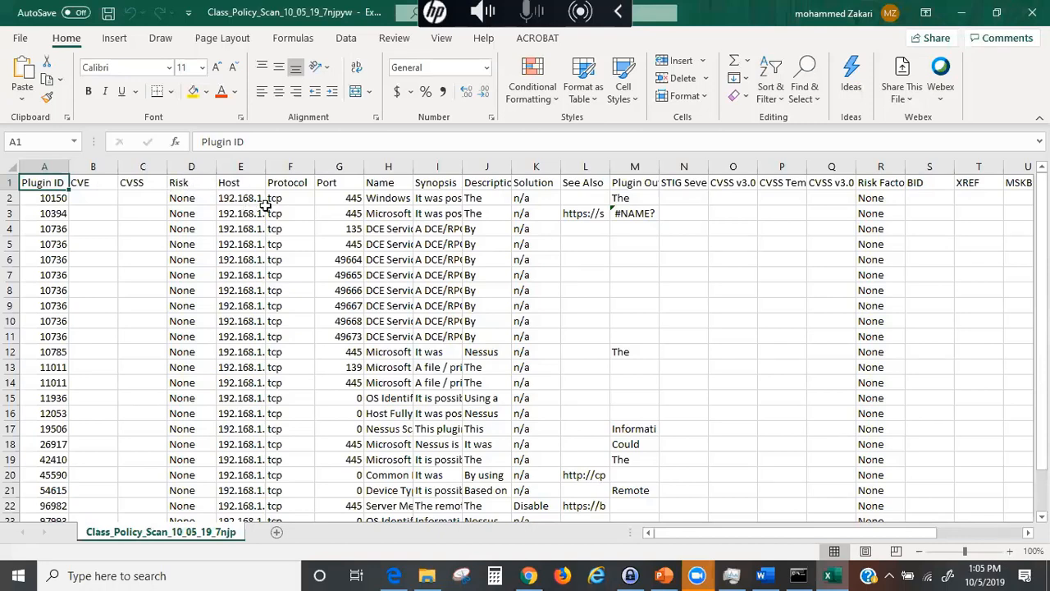
# - Widen the Host (E) and Solution (K) columns, then select the cells in columns L through W
pyautogui.moveTo(266, 167); pyautogui.dragTo(337, 171)
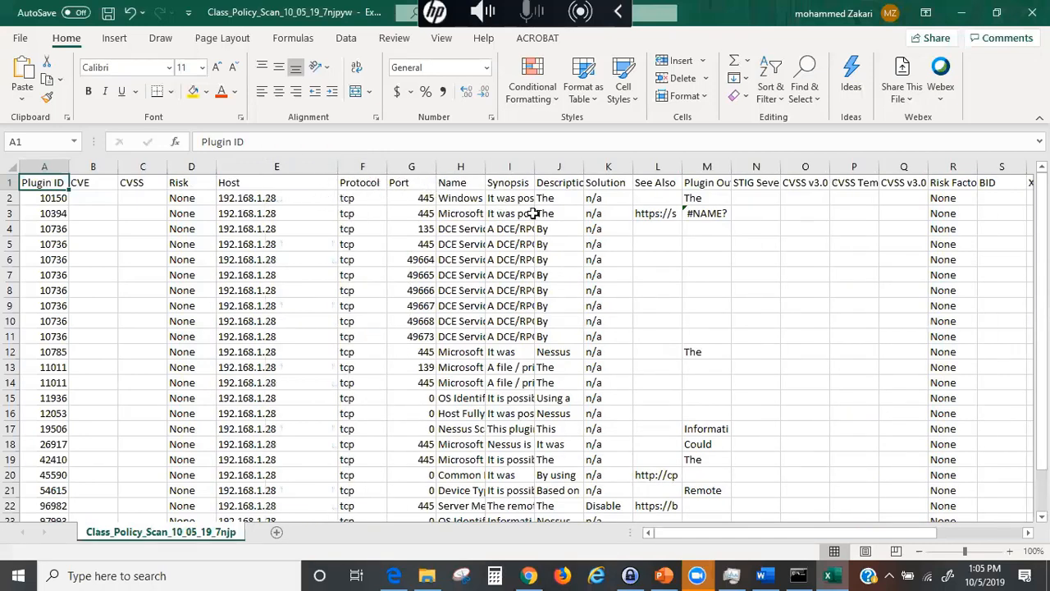
pyautogui.moveTo(634, 167); pyautogui.dragTo(771, 184)
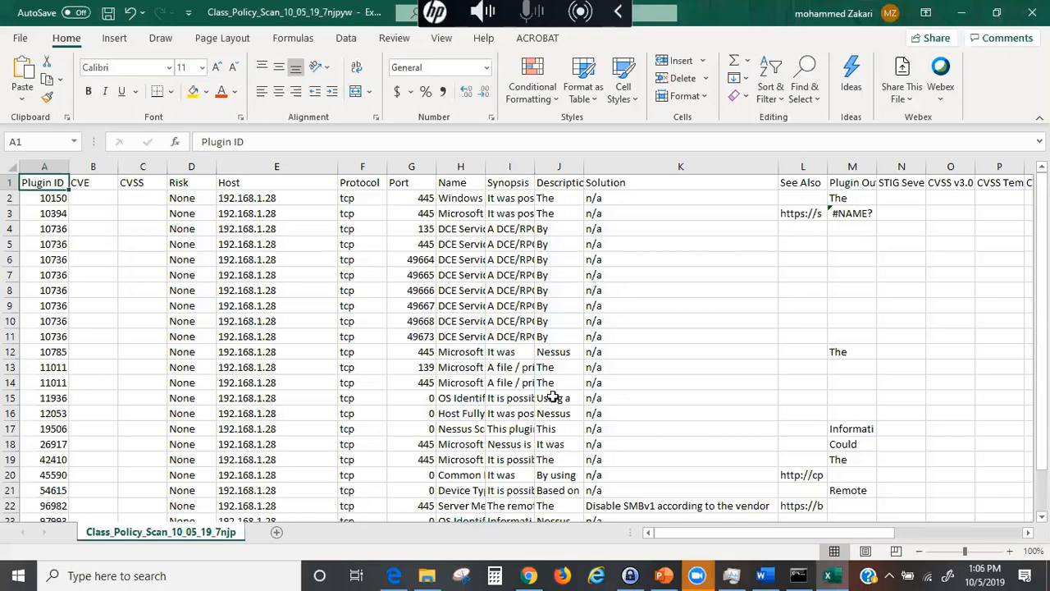
pyautogui.moveTo(700, 535); pyautogui.dragTo(854, 528)
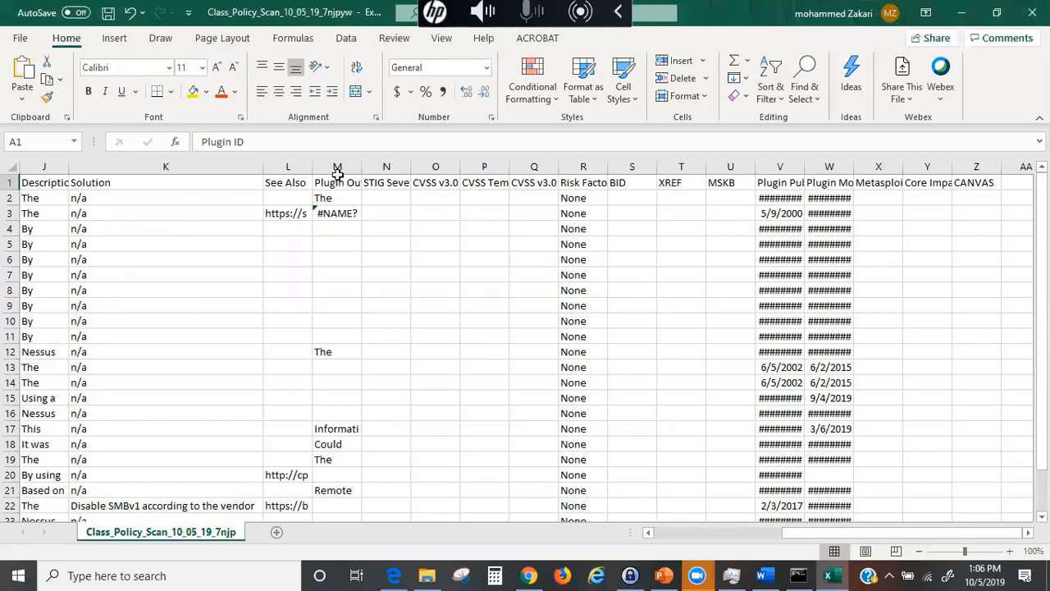
pyautogui.moveTo(271, 181); pyautogui.dragTo(589, 474)
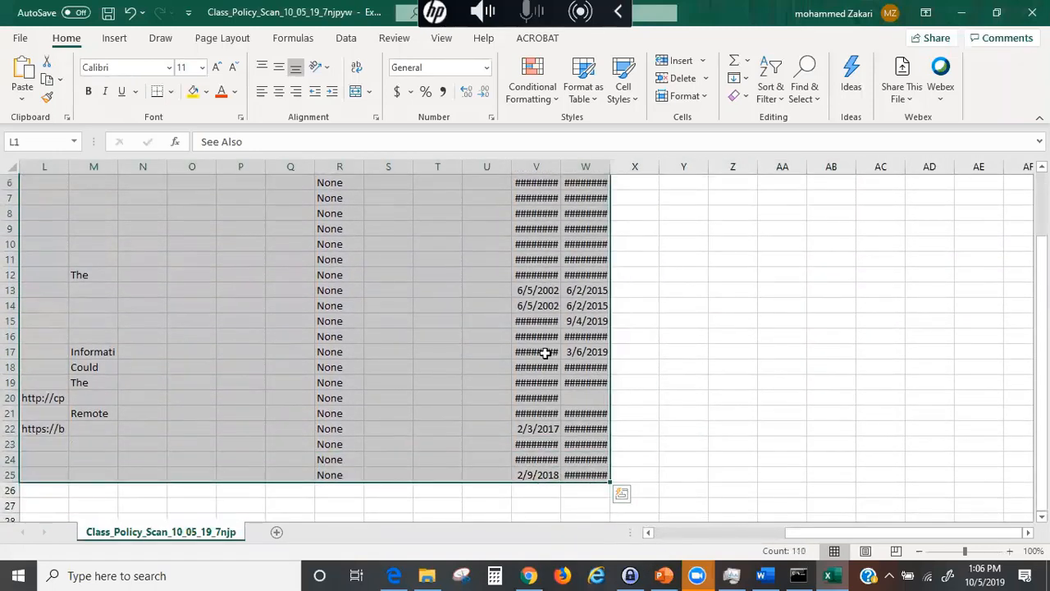
# - Delete the empty STIG Severity through CANVAS columns
pyautogui.rightClick(172, 167)
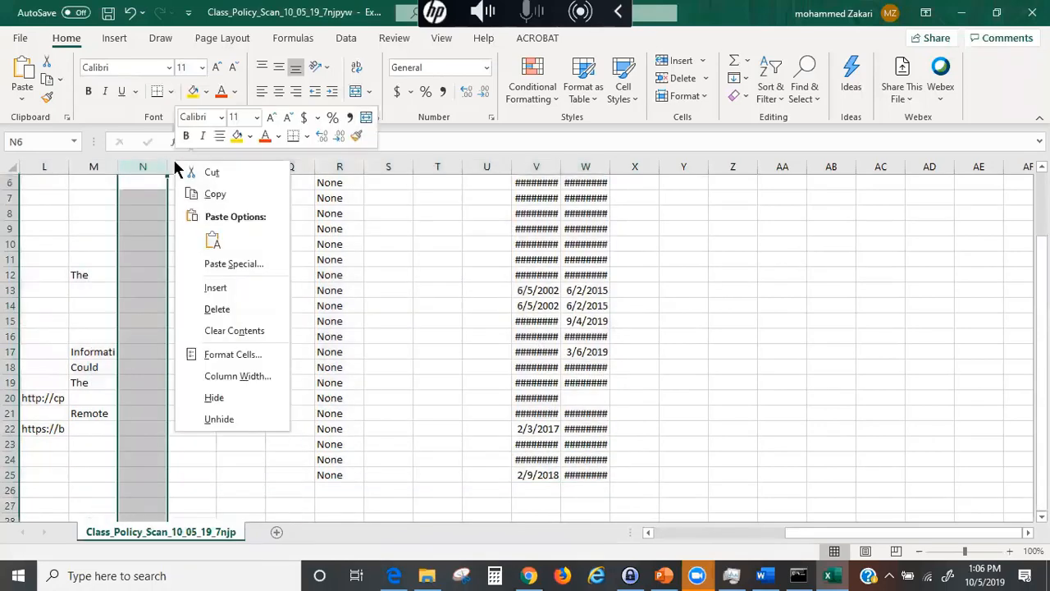
pyautogui.press('Escape')
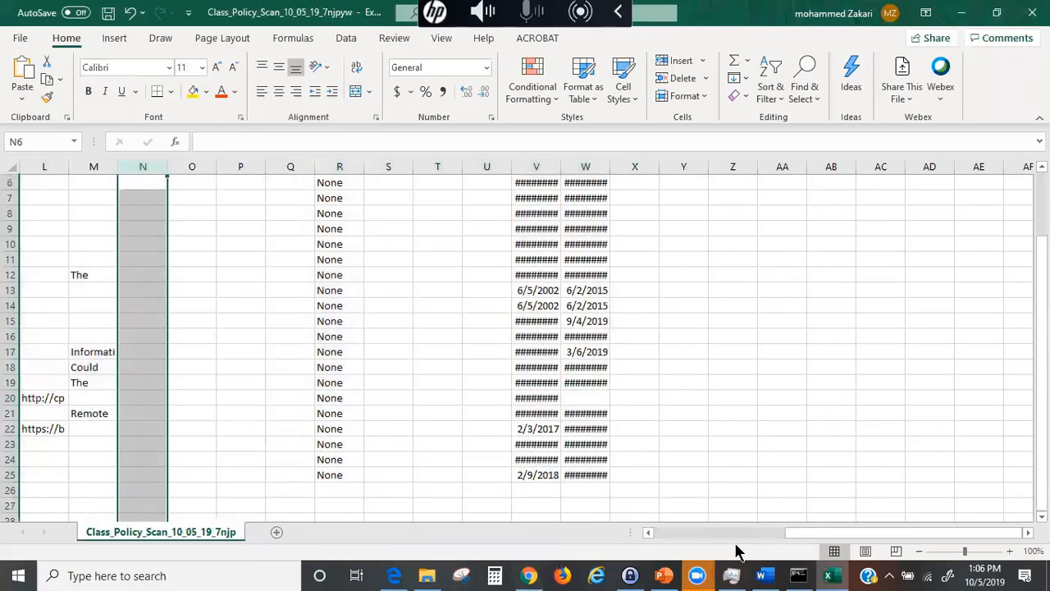
pyautogui.moveTo(833, 534); pyautogui.dragTo(758, 535)
pyautogui.scroll(2, 704, 383)
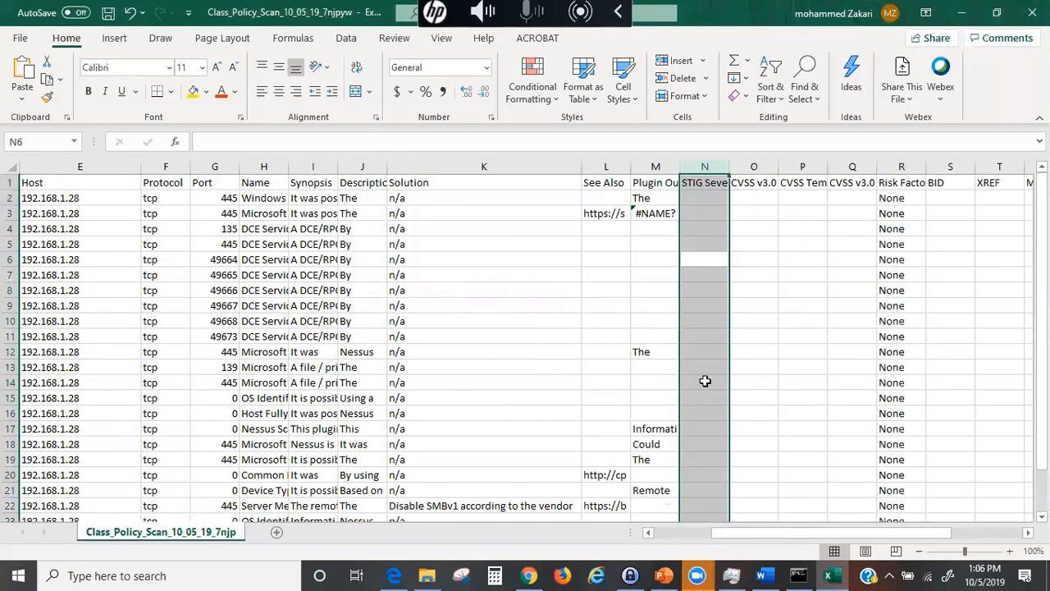
pyautogui.moveTo(705, 164); pyautogui.dragTo(951, 165)
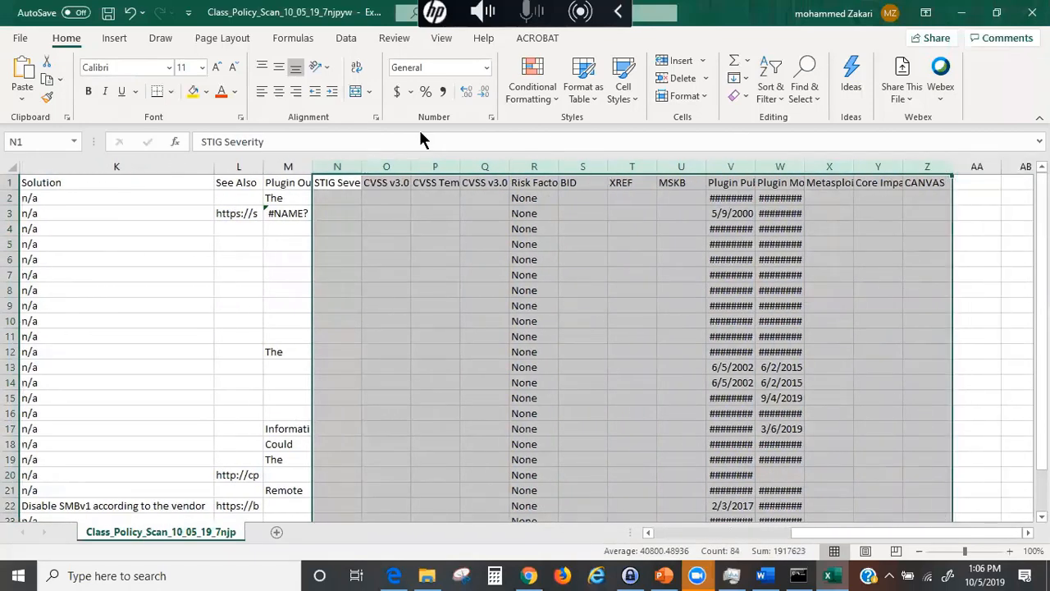
pyautogui.rightClick(373, 166)
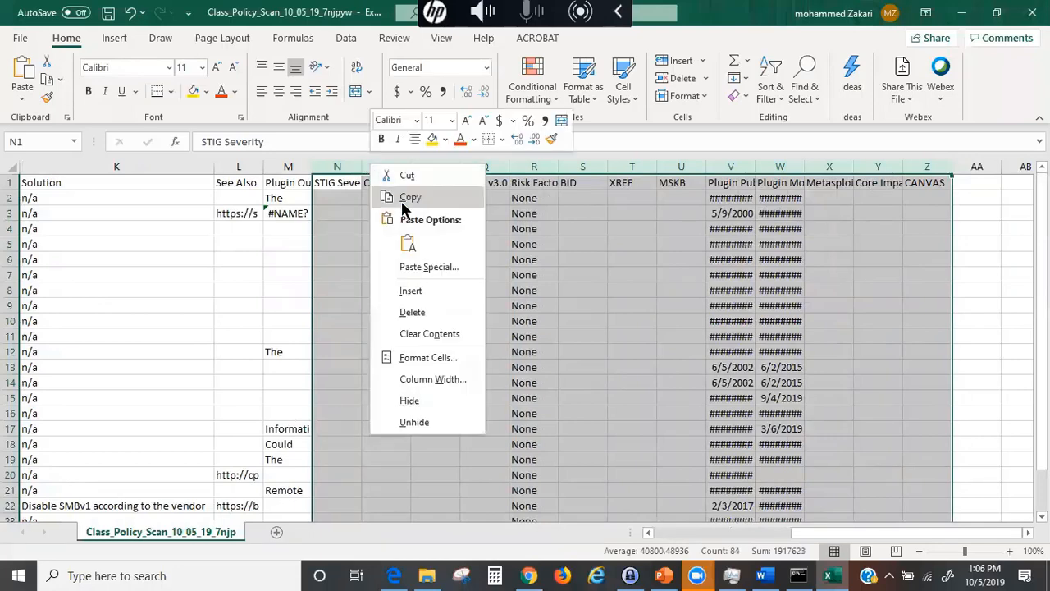
pyautogui.click(412, 312)
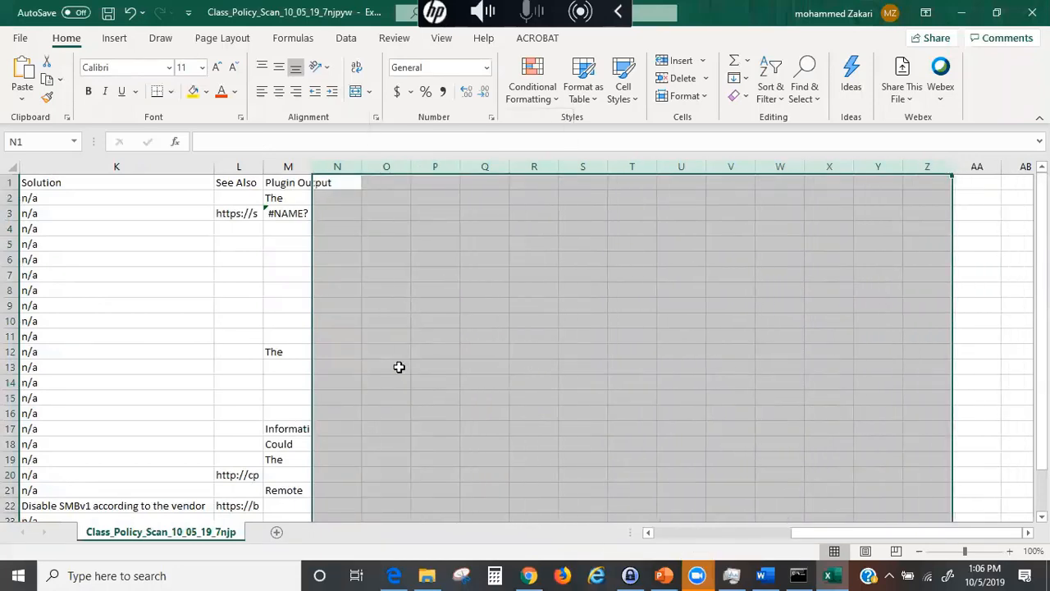
pyautogui.click(335, 256)
# - Delete the CVSS column, leave the other columns unchanged, and select the entire worksheet
pyautogui.moveTo(860, 533); pyautogui.dragTo(599, 520)
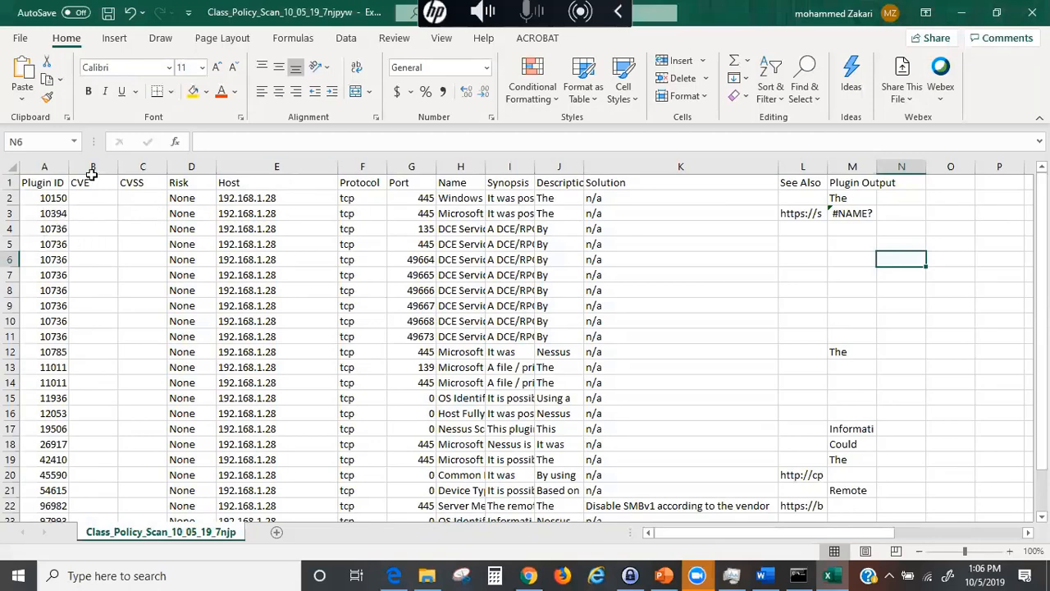
pyautogui.rightClick(142, 169)
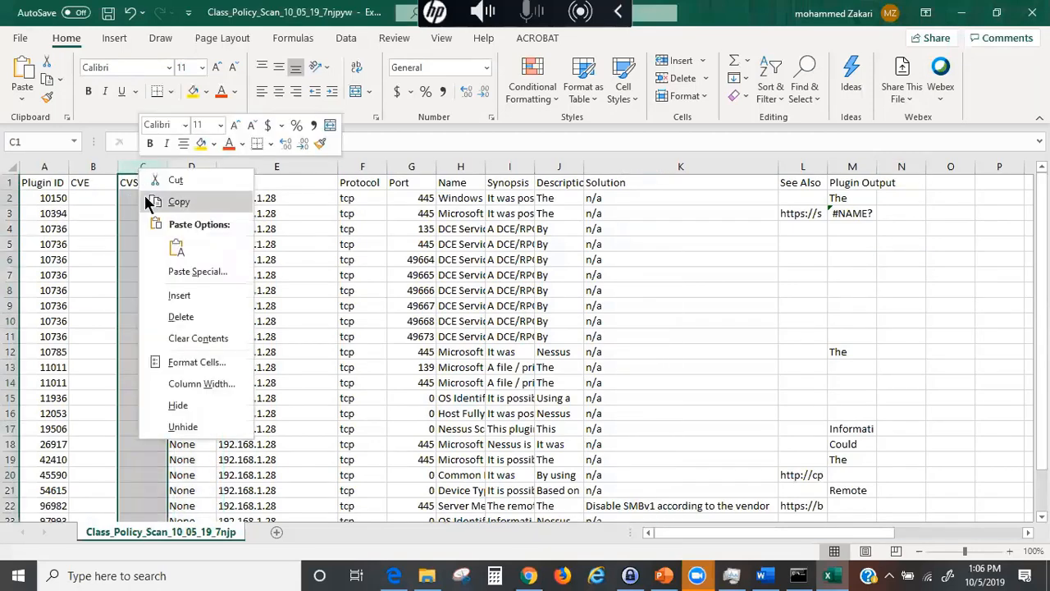
pyautogui.click(184, 311)
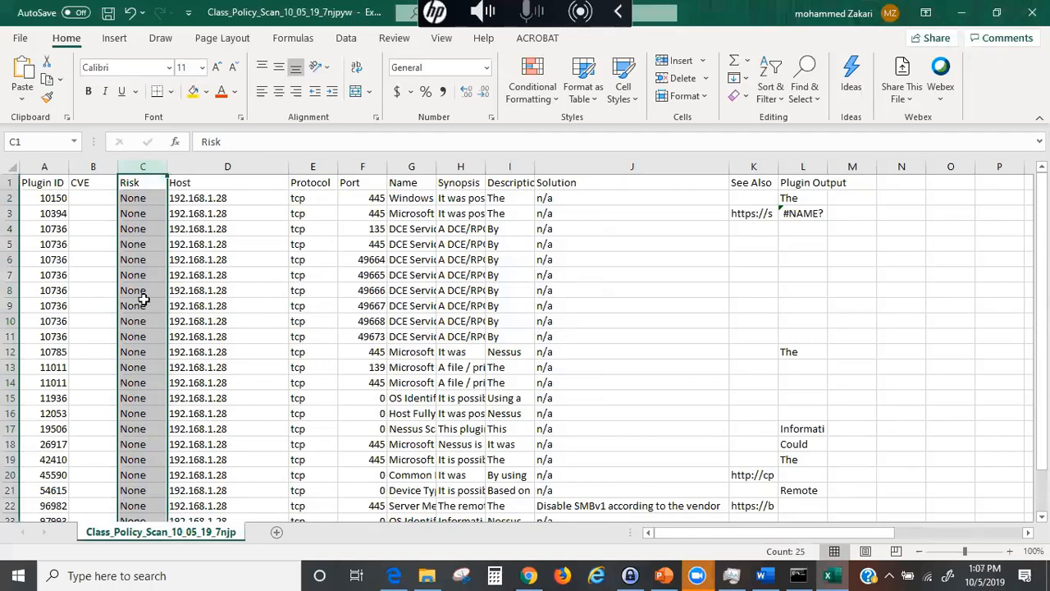
pyautogui.click(739, 166)
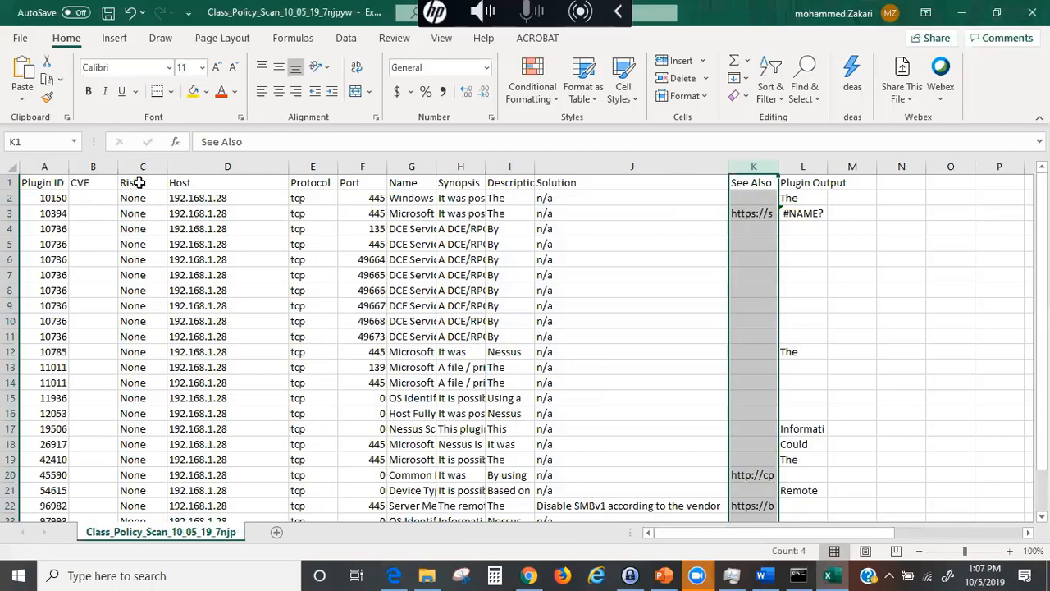
pyautogui.click(367, 167)
pyautogui.rightClick(369, 169)
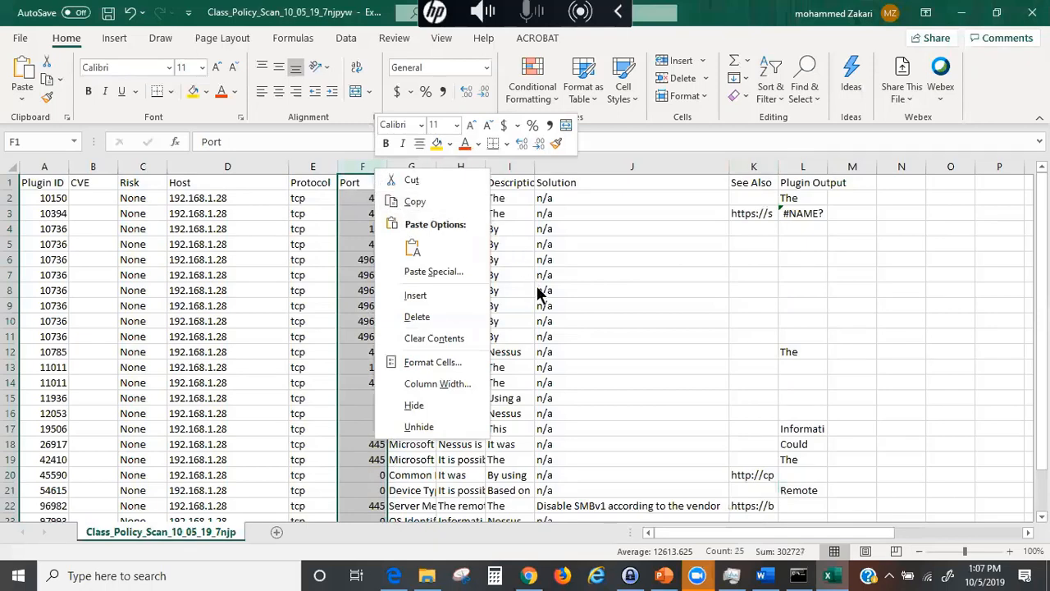
pyautogui.click(569, 279)
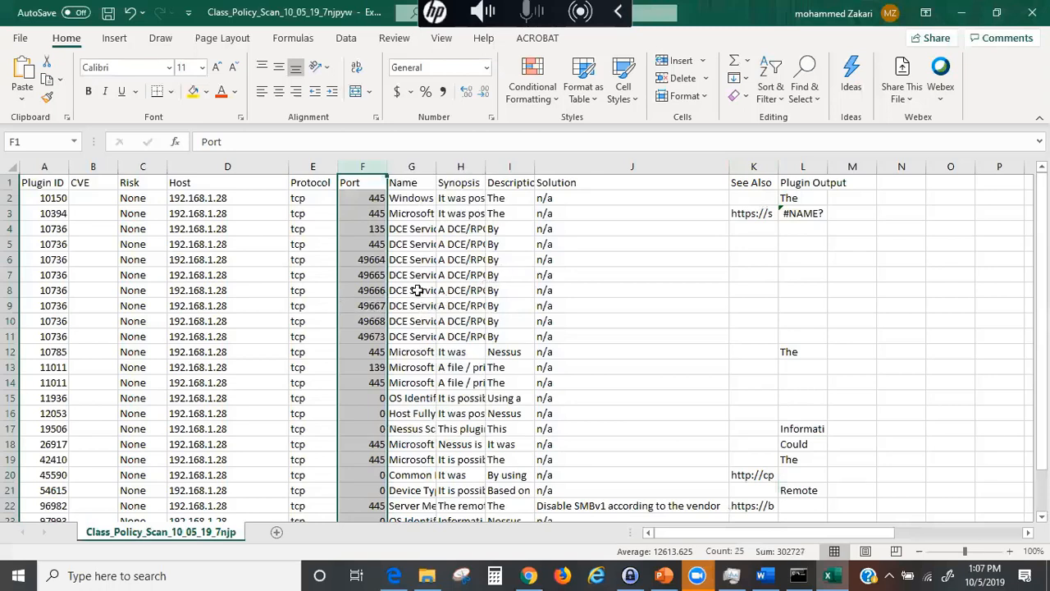
pyautogui.click(7, 169)
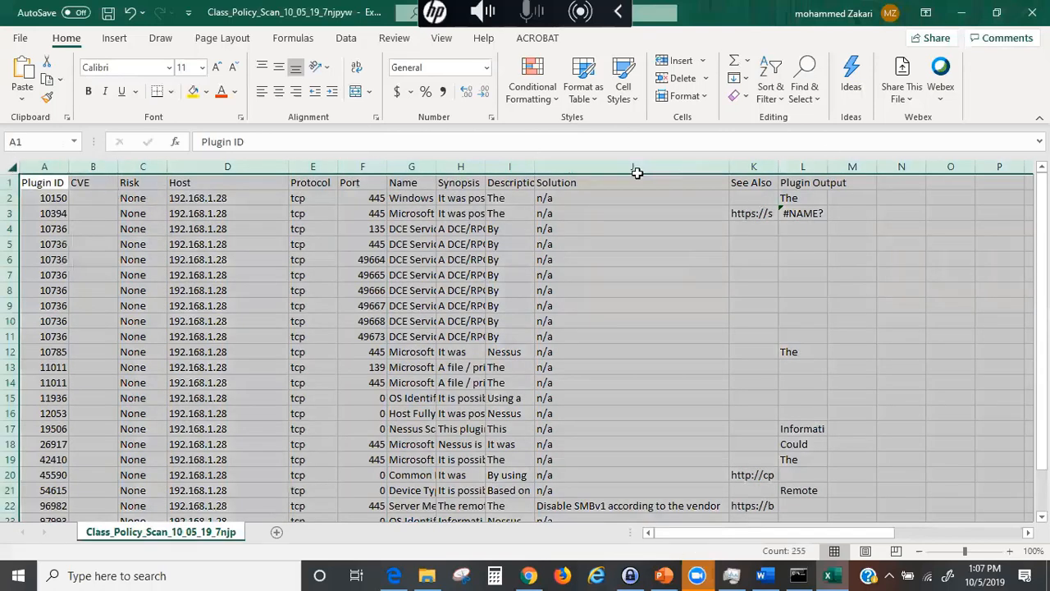
# - Format the whole sheet as a table in the black Light style, with the first row as headers
pyautogui.click(593, 97)
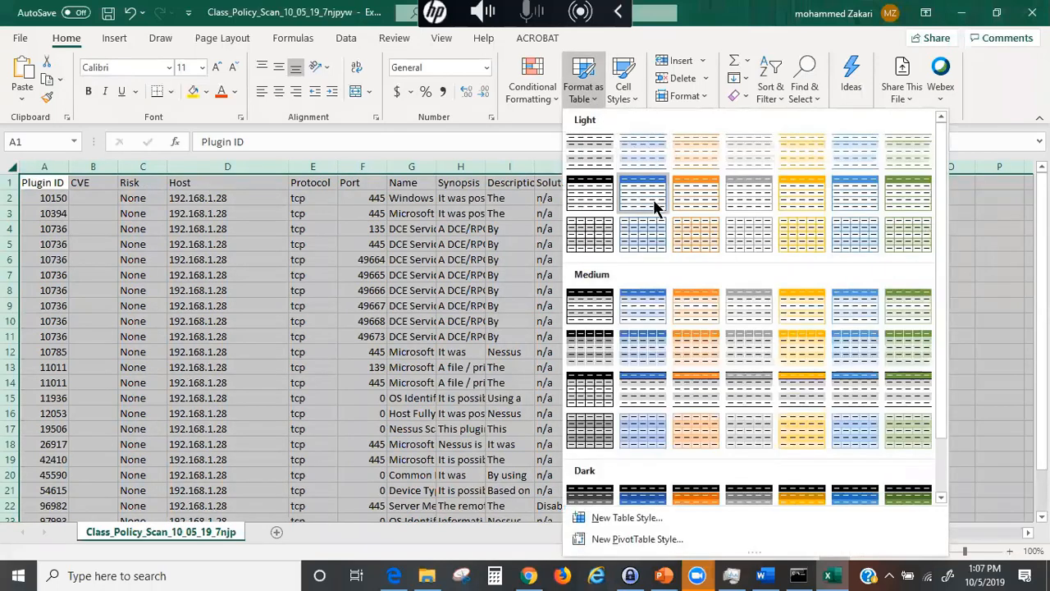
pyautogui.click(594, 197)
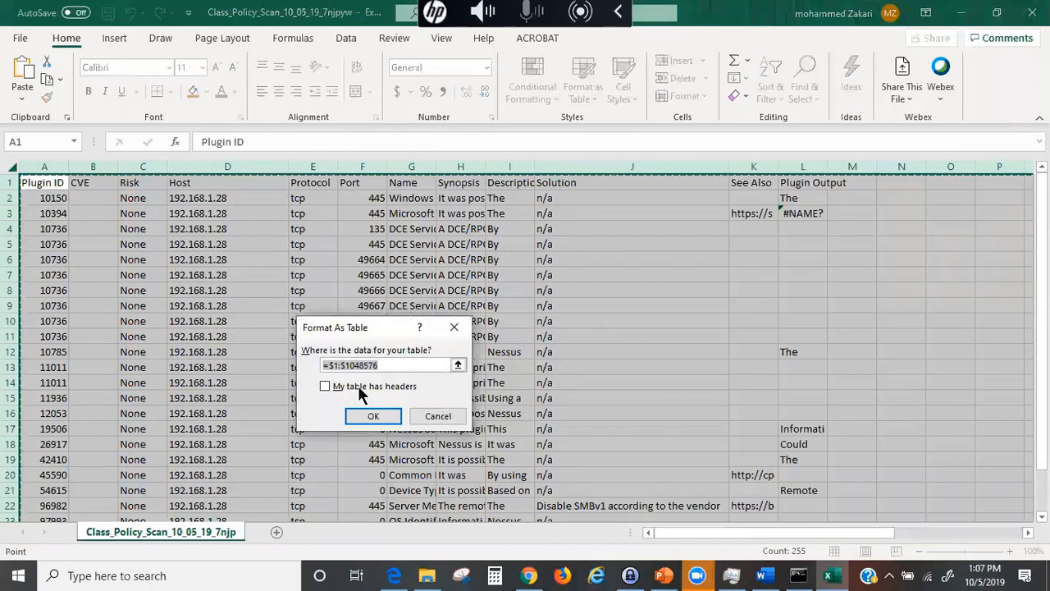
pyautogui.click(323, 386)
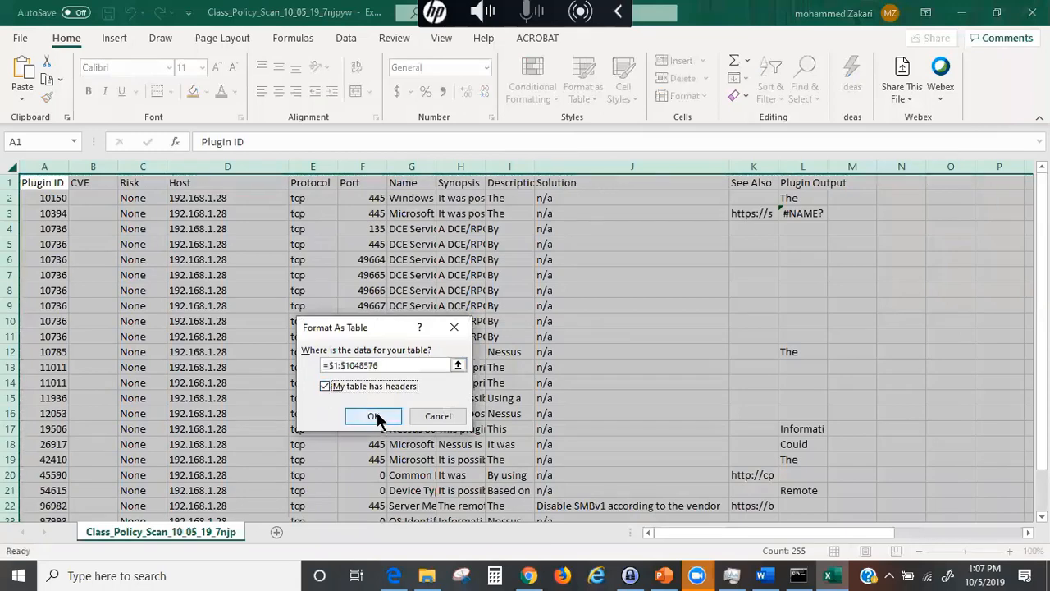
pyautogui.click(373, 418)
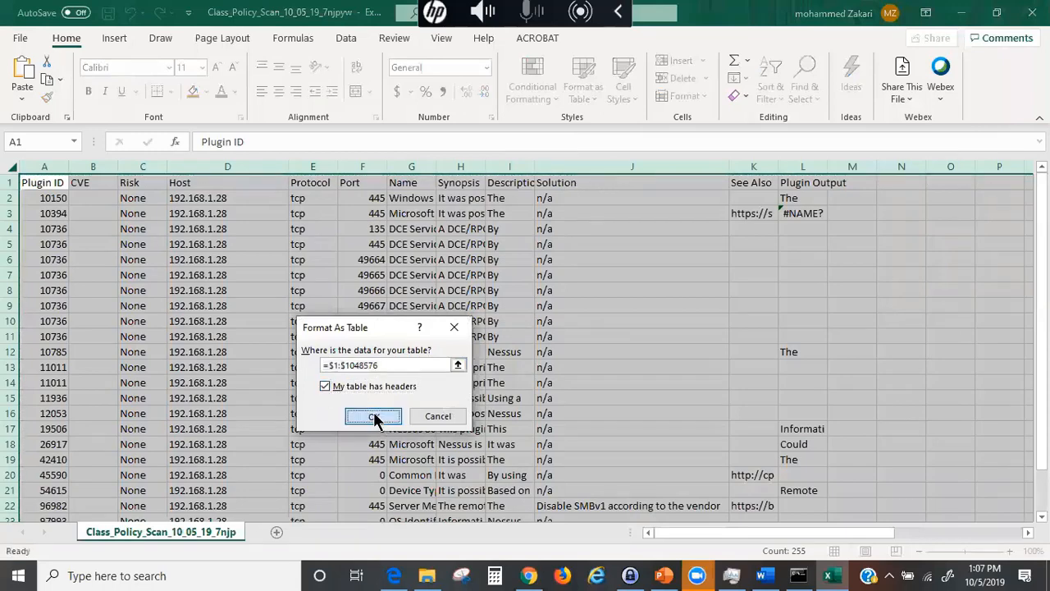
# - Confirm the large table operation, then toggle the Data Filter buttons off and back on
pyautogui.click(338, 410)
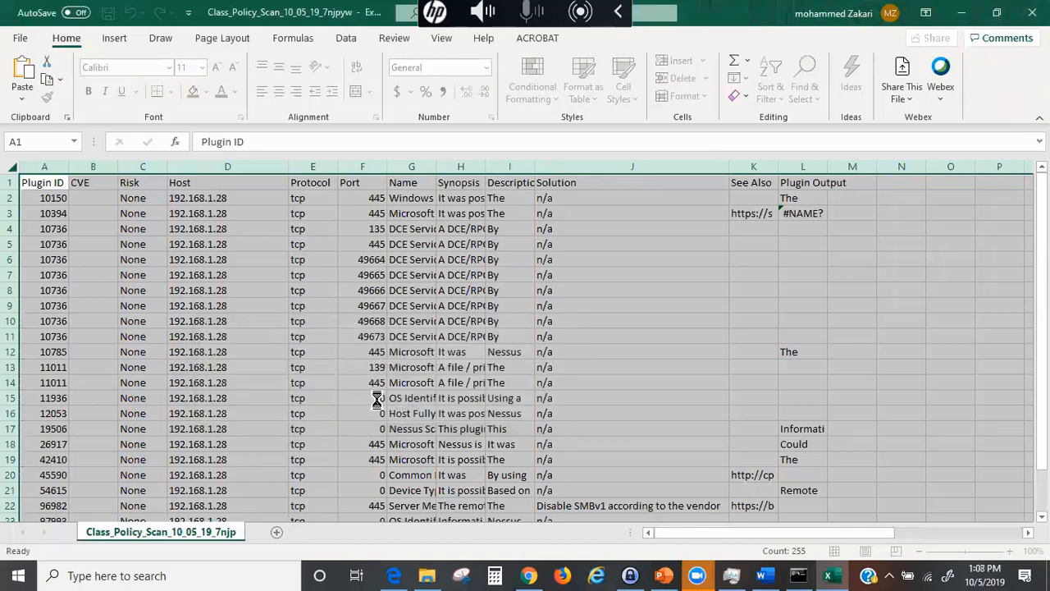
pyautogui.click(469, 351)
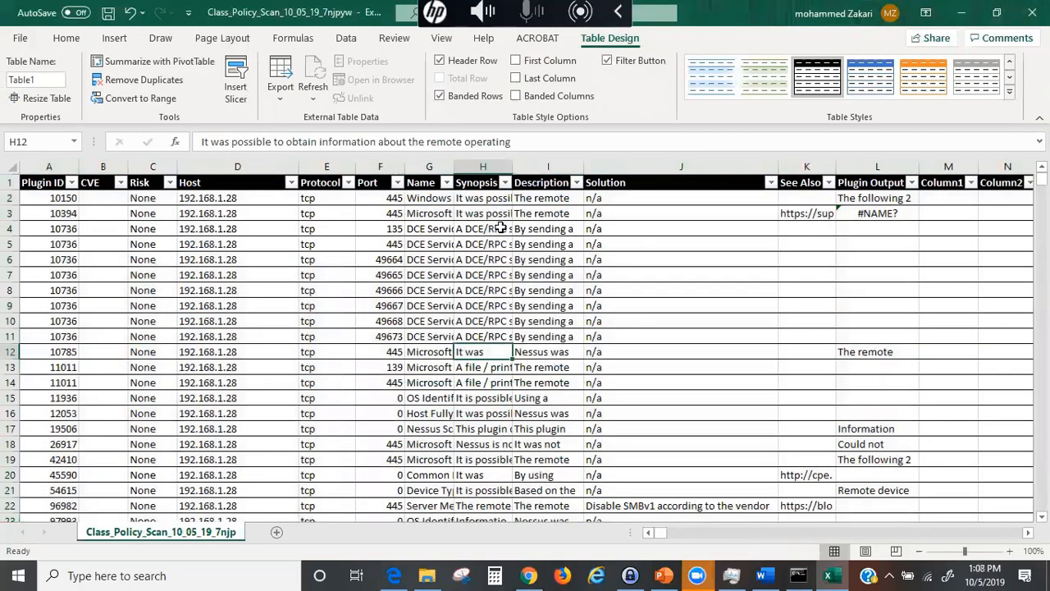
pyautogui.click(11, 166)
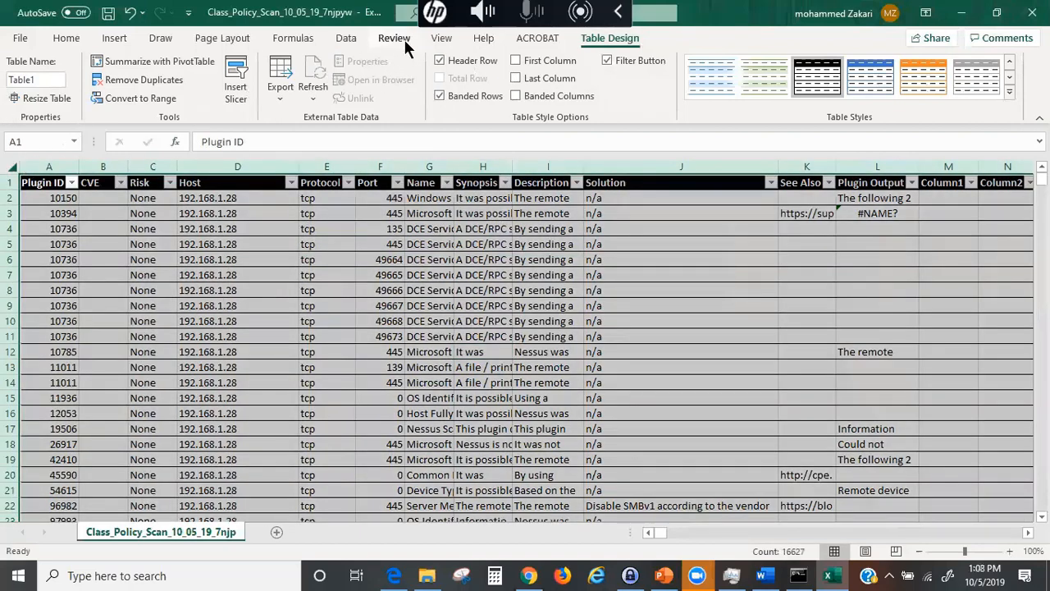
pyautogui.click(346, 39)
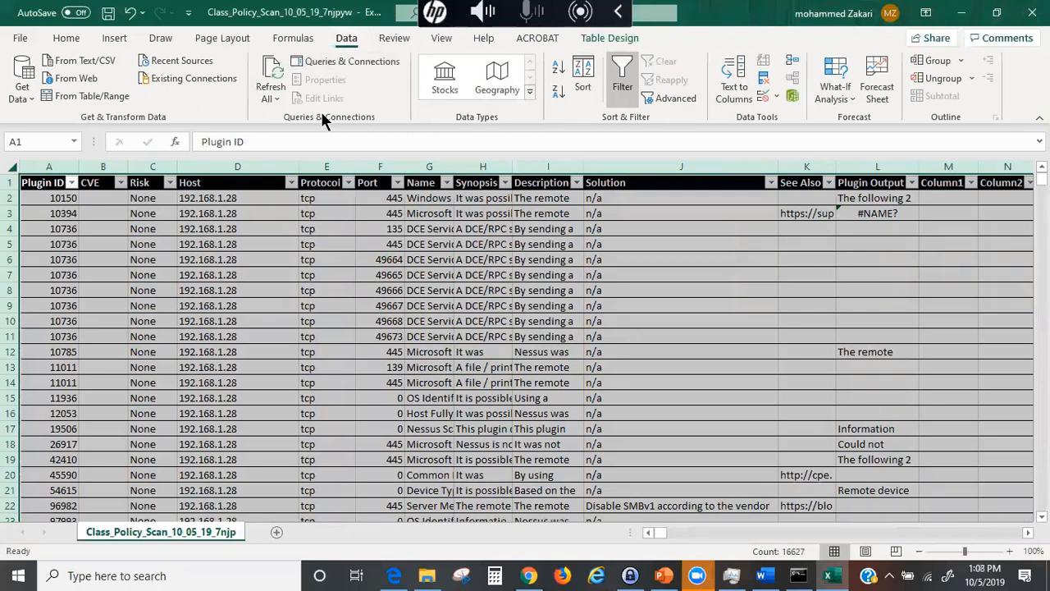
pyautogui.click(623, 82)
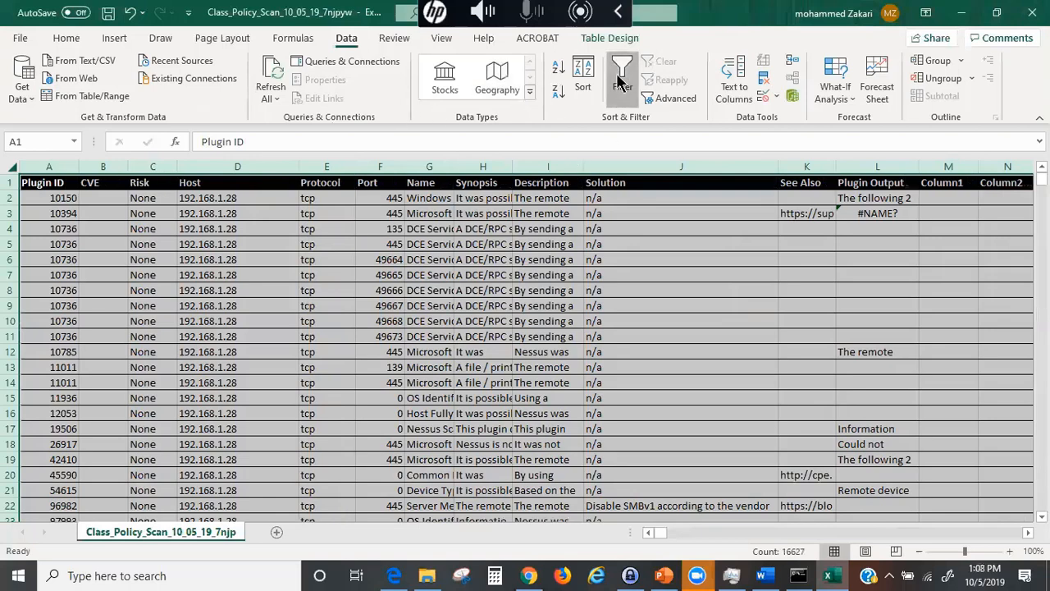
pyautogui.click(623, 82)
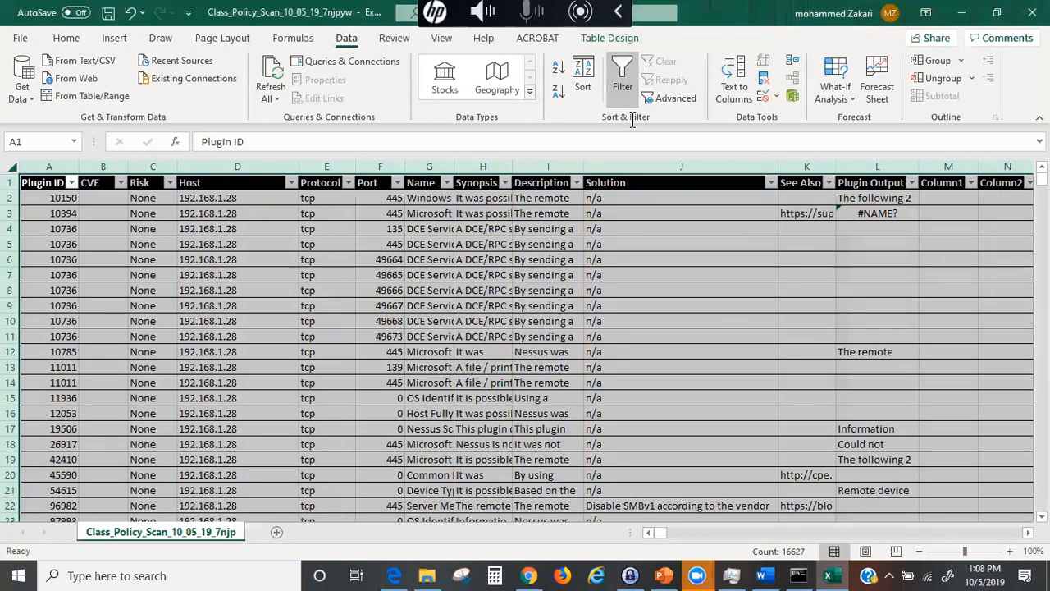
pyautogui.click(66, 38)
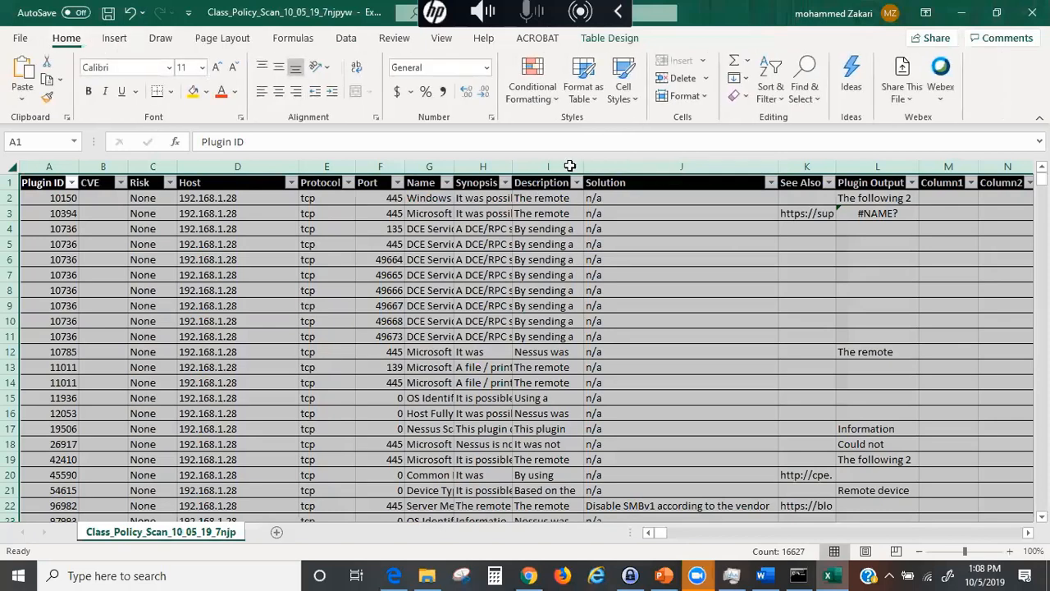
pyautogui.click(772, 89)
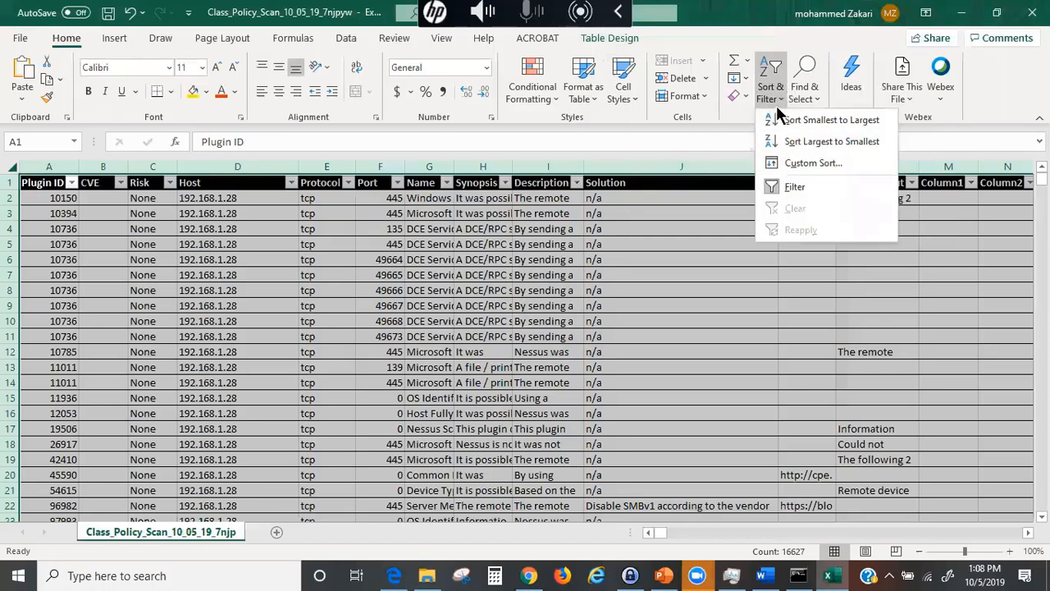
pyautogui.click(809, 162)
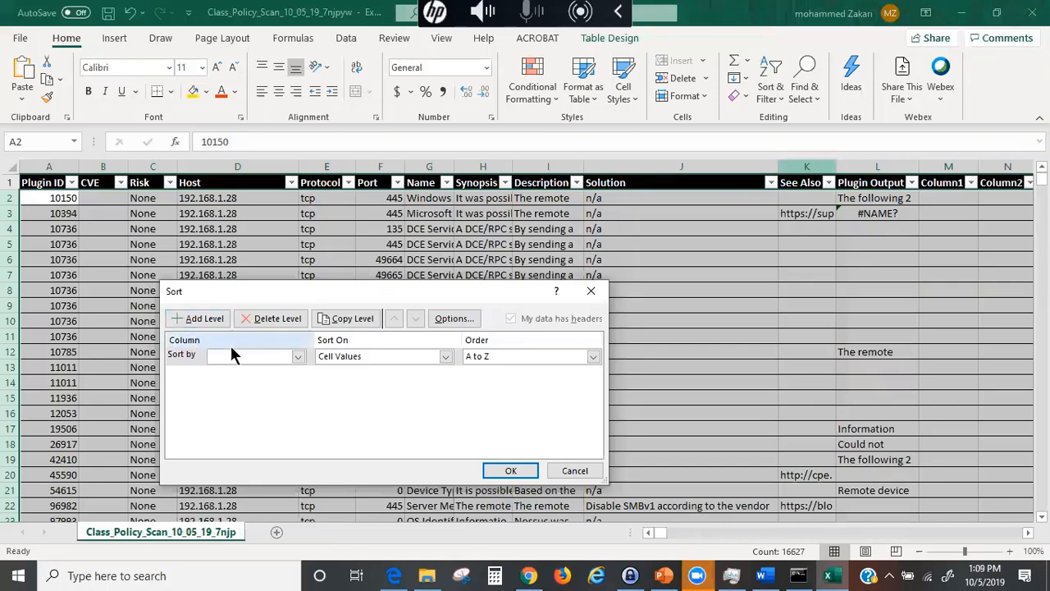
pyautogui.click(299, 356)
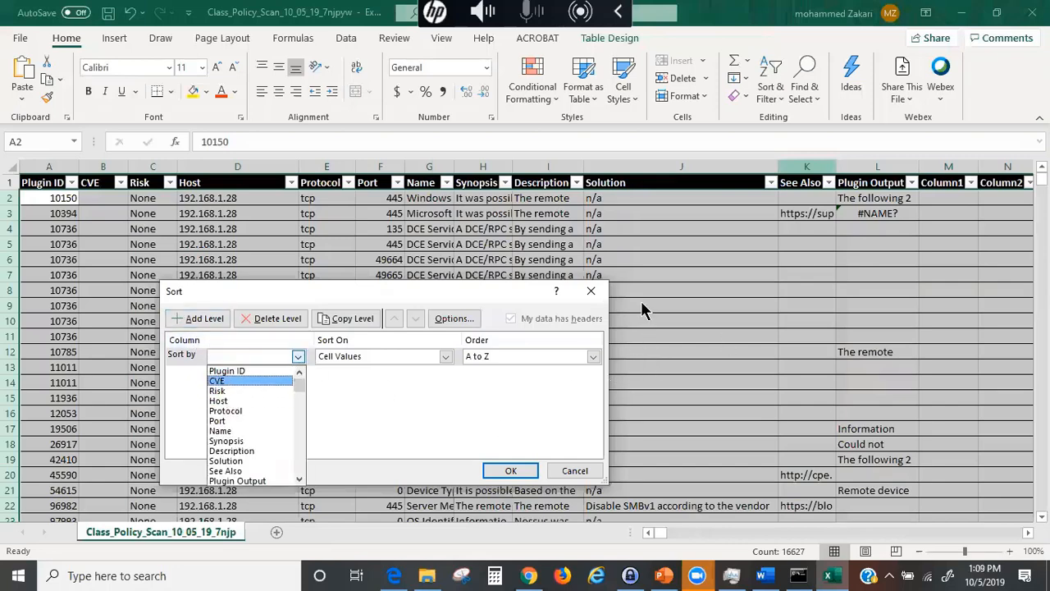
pyautogui.click(590, 293)
pyautogui.click(591, 291)
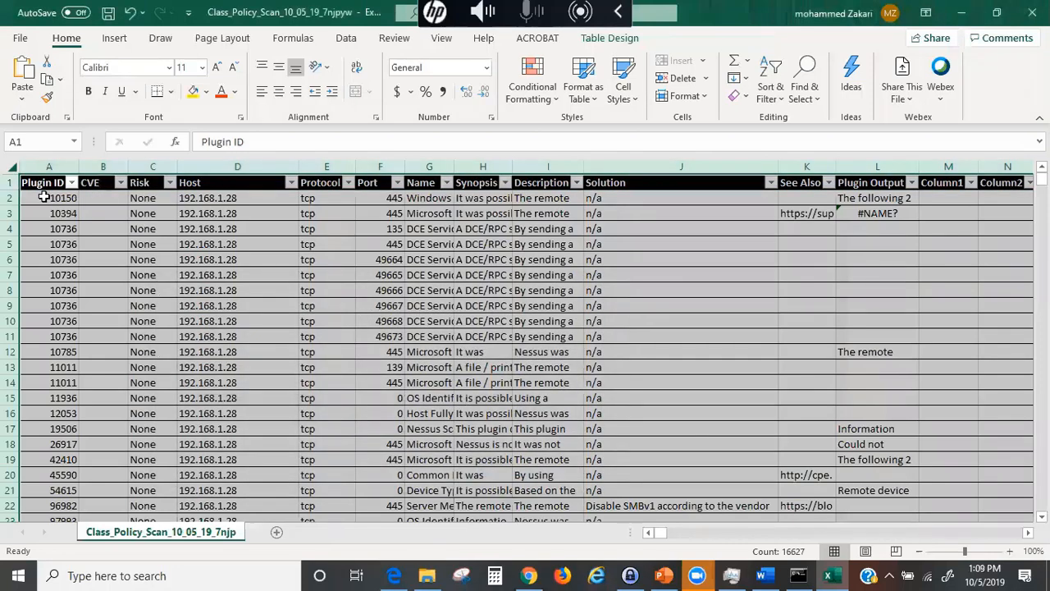
pyautogui.click(39, 183)
pyautogui.moveTo(39, 182); pyautogui.dragTo(148, 240)
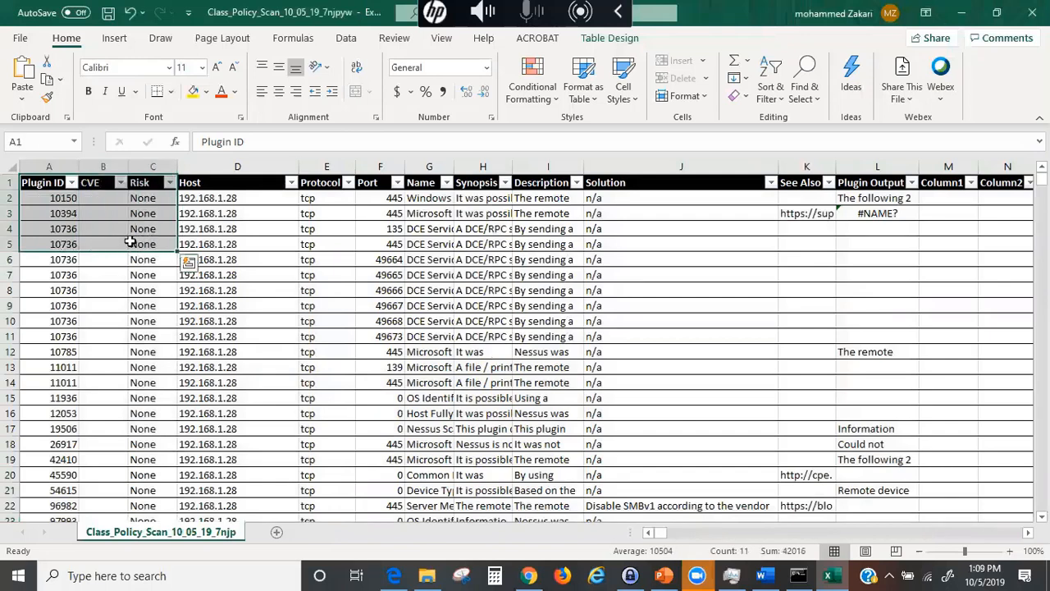
# - Delete the empty CVE column, confirm the large operation, then select the Plugin ID and Risk cells
pyautogui.click(75, 206)
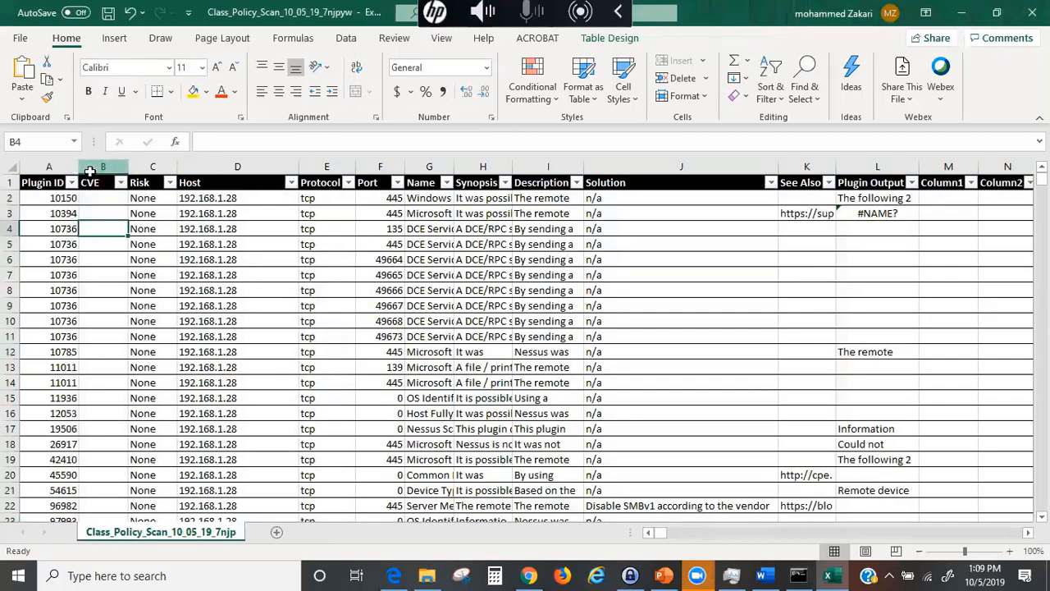
pyautogui.click(90, 167)
pyautogui.rightClick(95, 168)
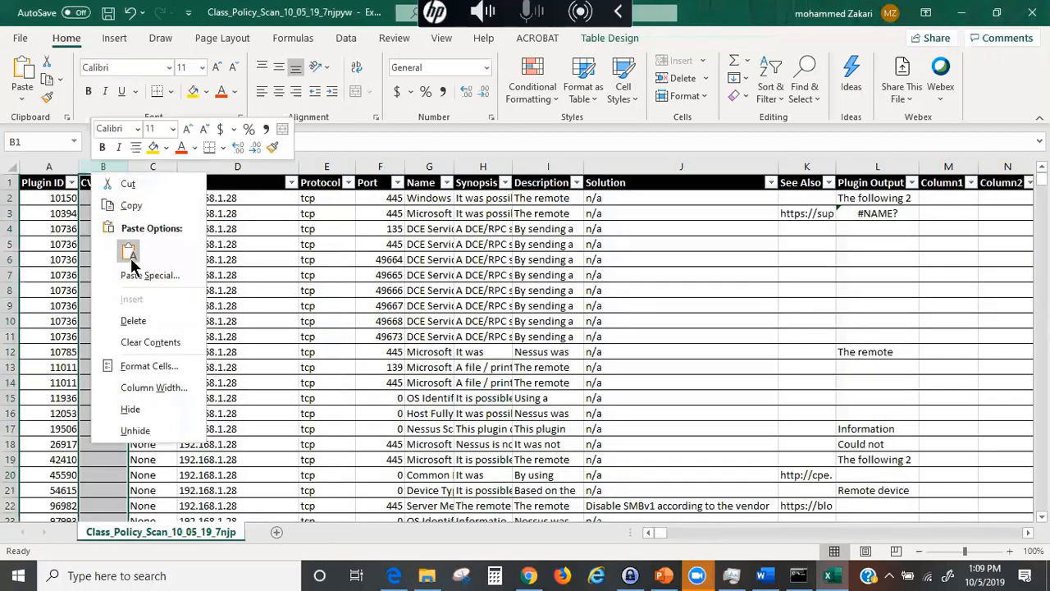
pyautogui.click(134, 321)
pyautogui.click(149, 347)
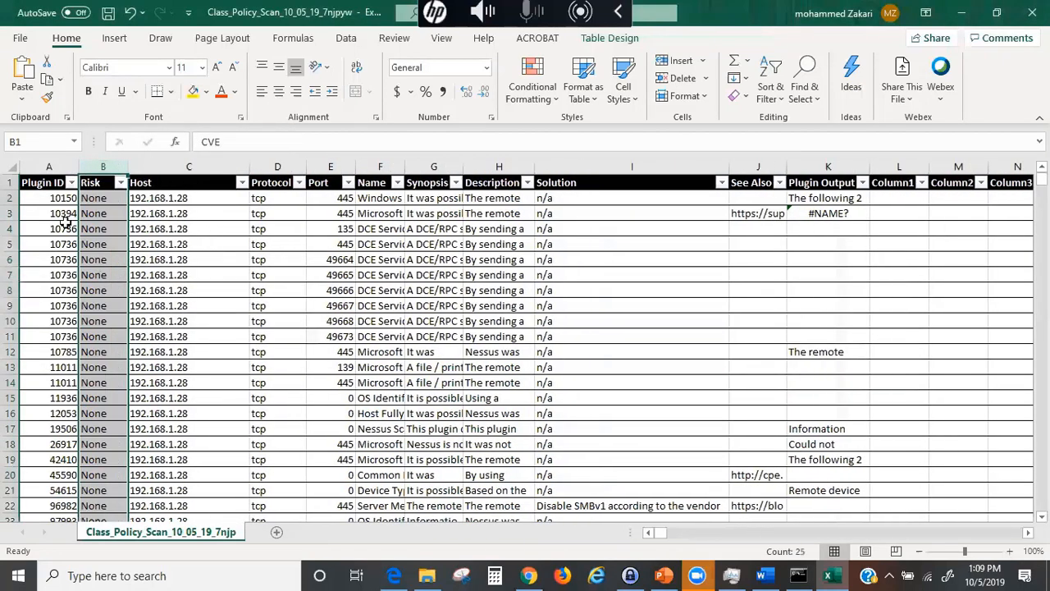
pyautogui.click(35, 181)
pyautogui.moveTo(36, 185); pyautogui.dragTo(133, 498)
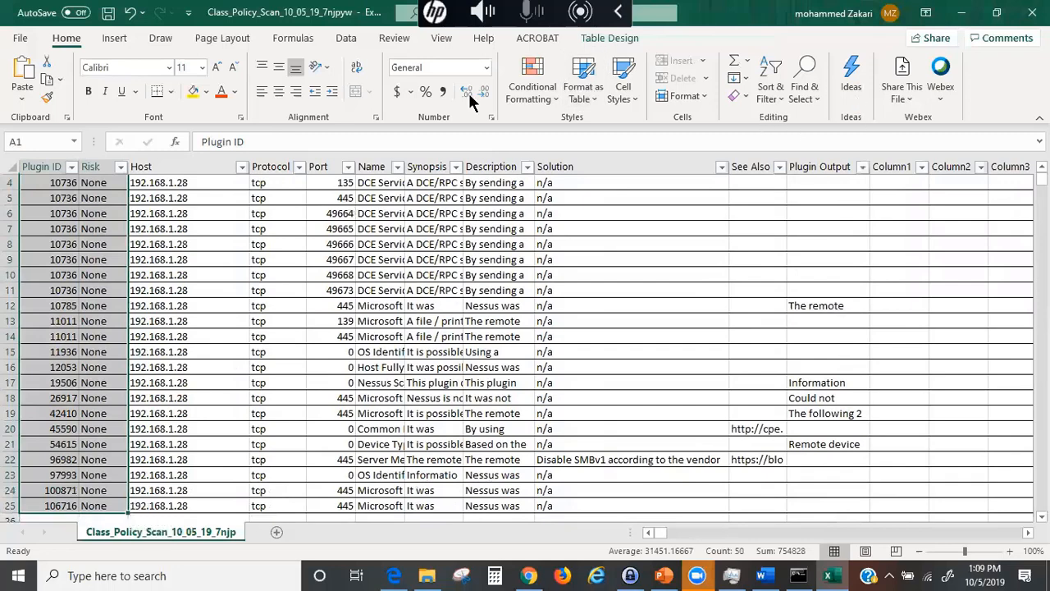
# - In Custom Sort, sort by Plugin ID on Cell Values with a Custom List order
pyautogui.click(771, 88)
pyautogui.click(812, 162)
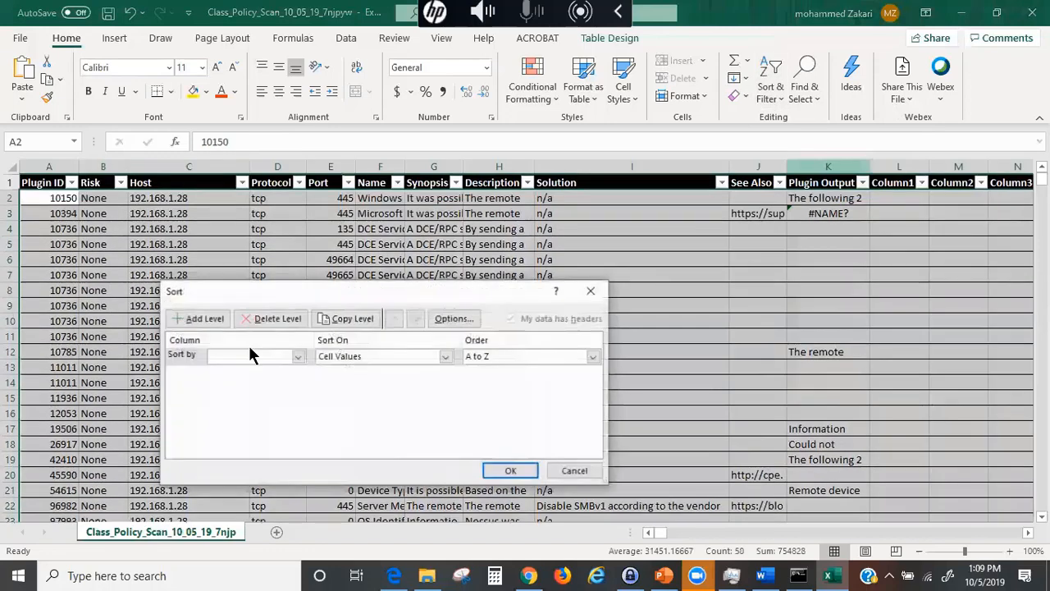
pyautogui.click(297, 356)
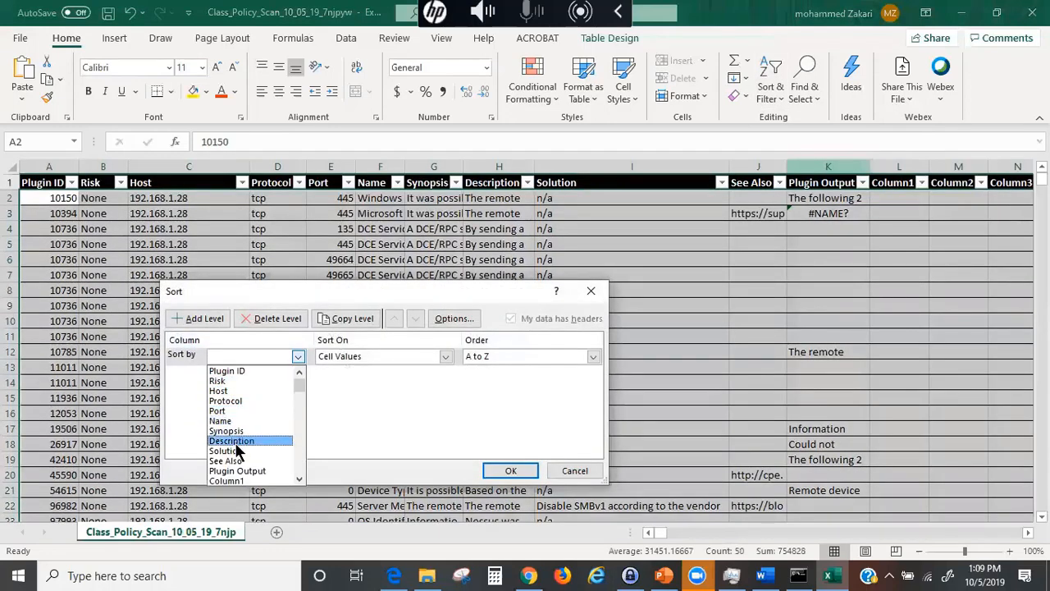
pyautogui.scroll(-2, 250, 471)
pyautogui.scroll(2, 248, 474)
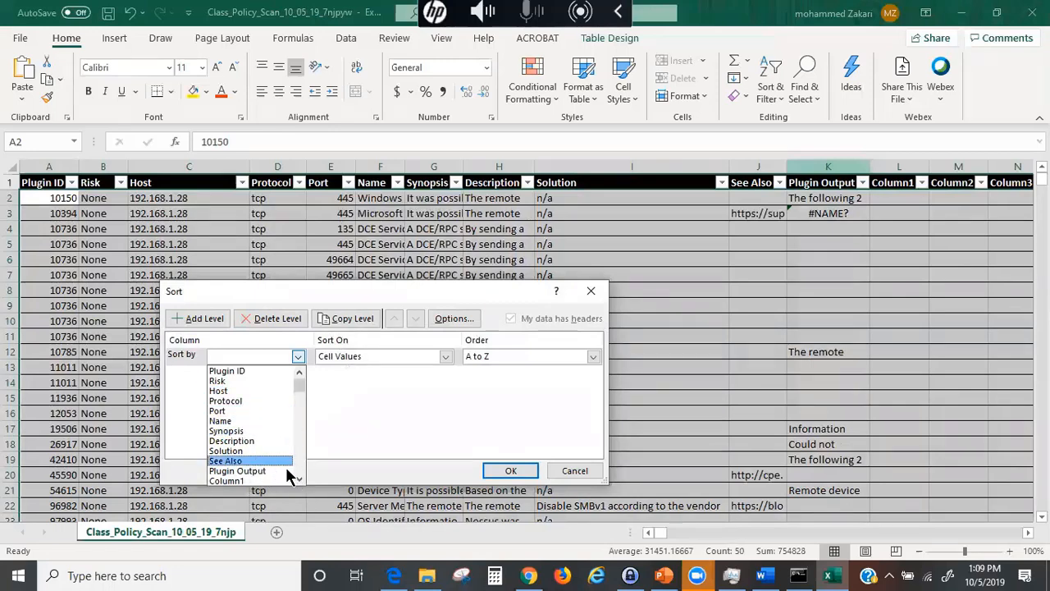
pyautogui.click(235, 368)
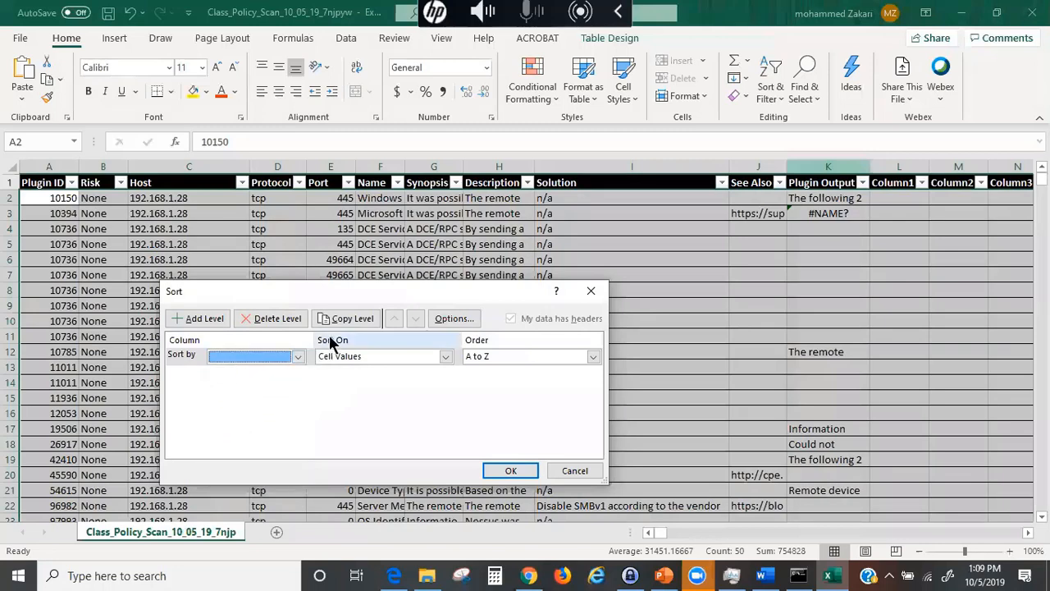
pyautogui.click(252, 358)
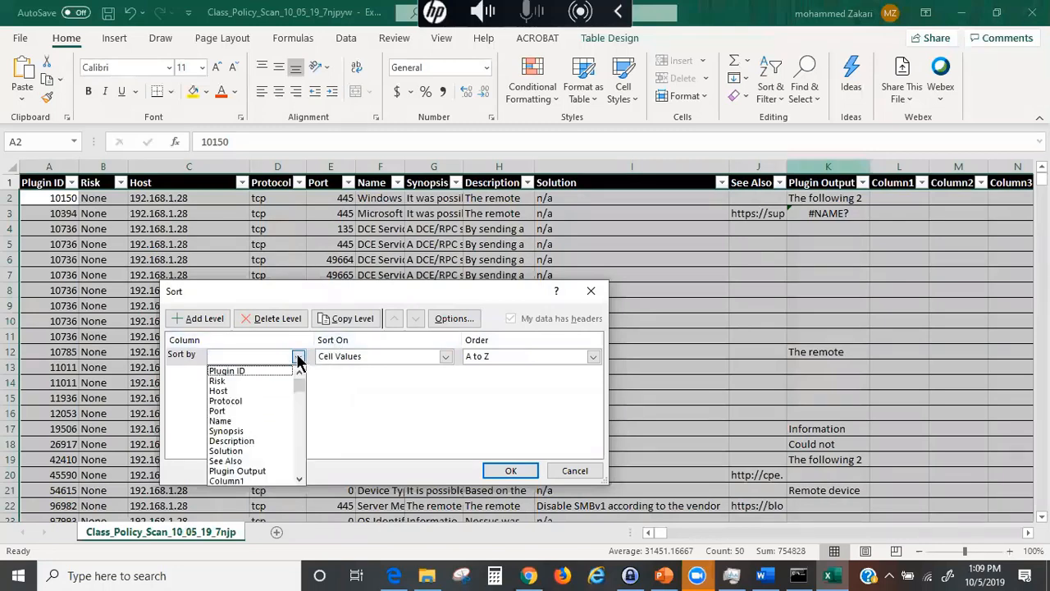
pyautogui.click(240, 372)
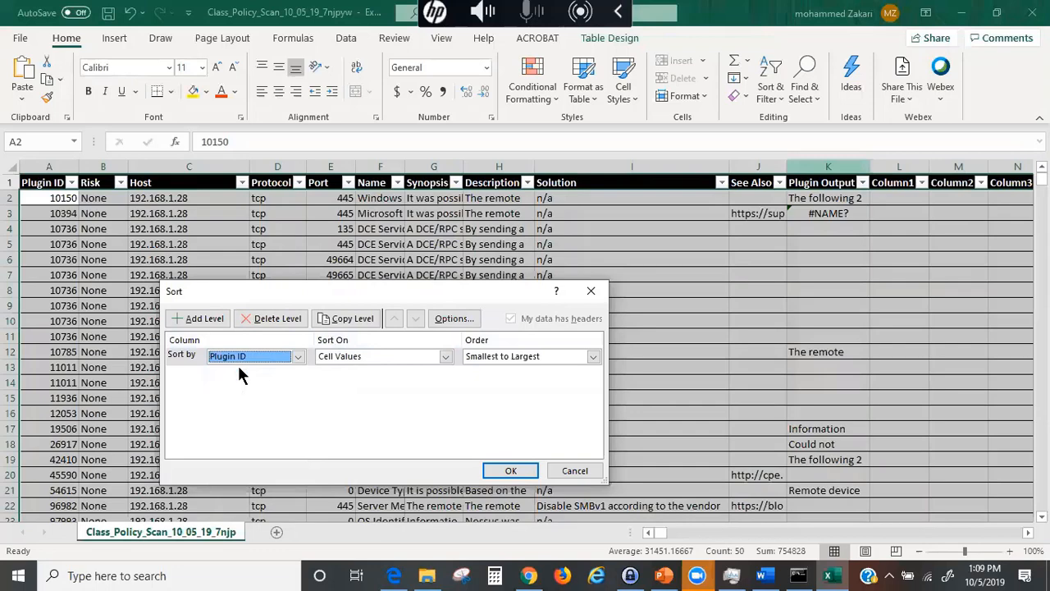
pyautogui.click(445, 358)
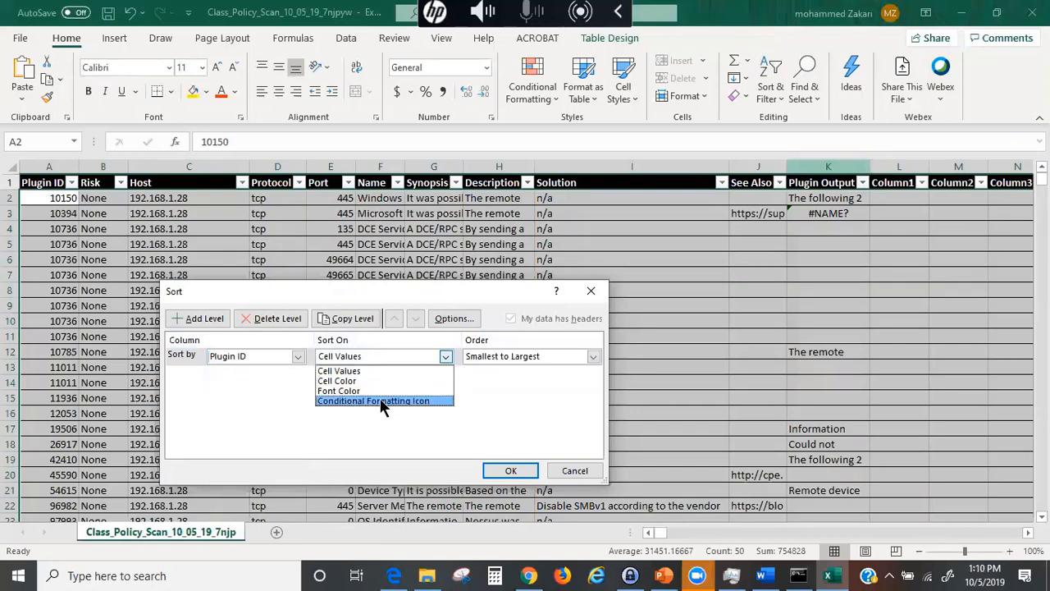
pyautogui.click(583, 354)
pyautogui.click(592, 358)
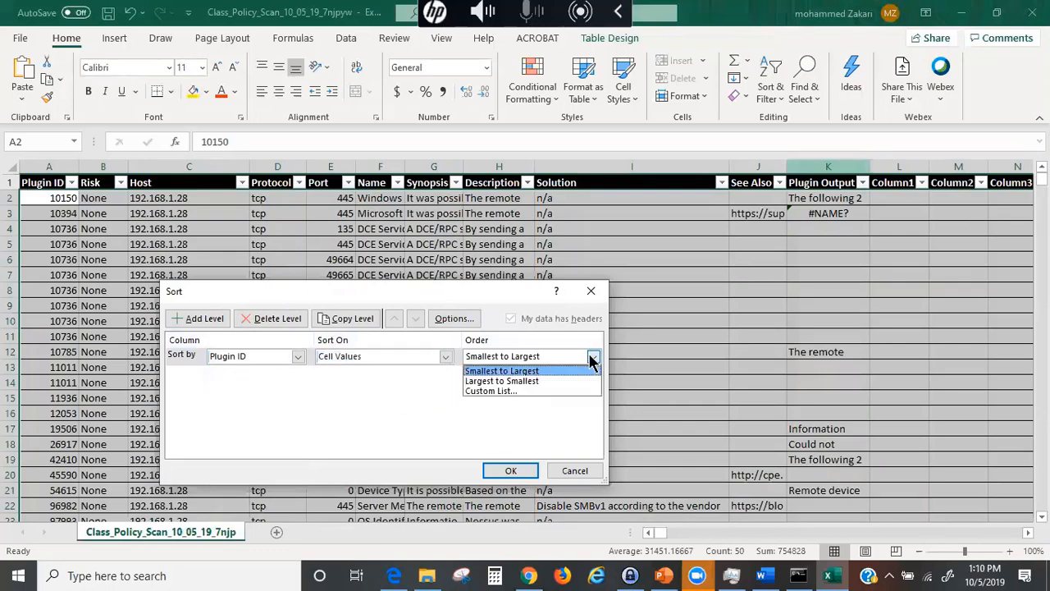
pyautogui.click(498, 389)
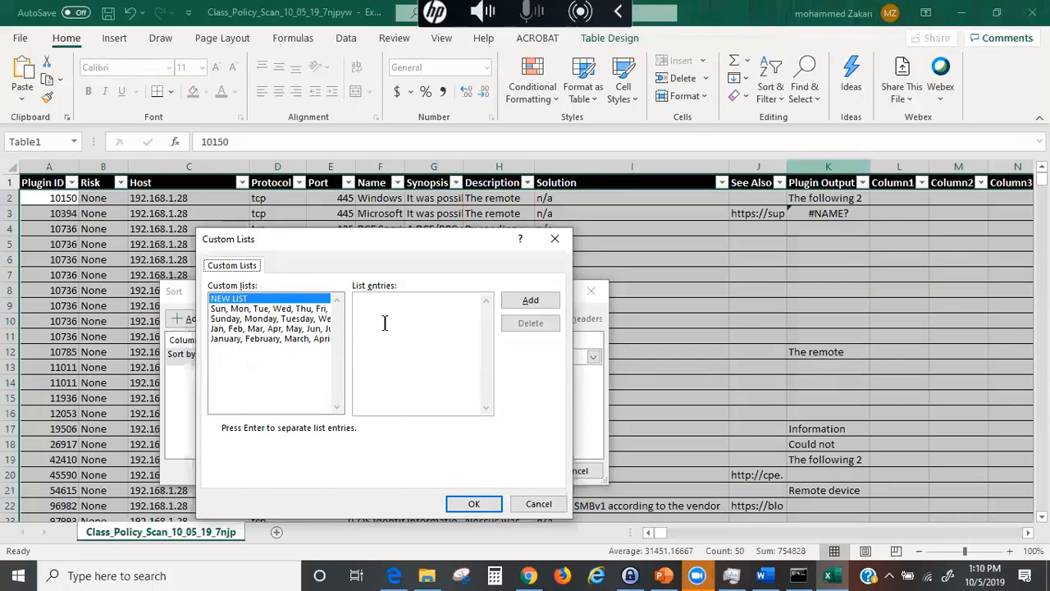
# - Add the custom list 'Critical, High, Medium, Low' and use it as the sort order
pyautogui.click(382, 318)
pyautogui.write('Critical, Hi')
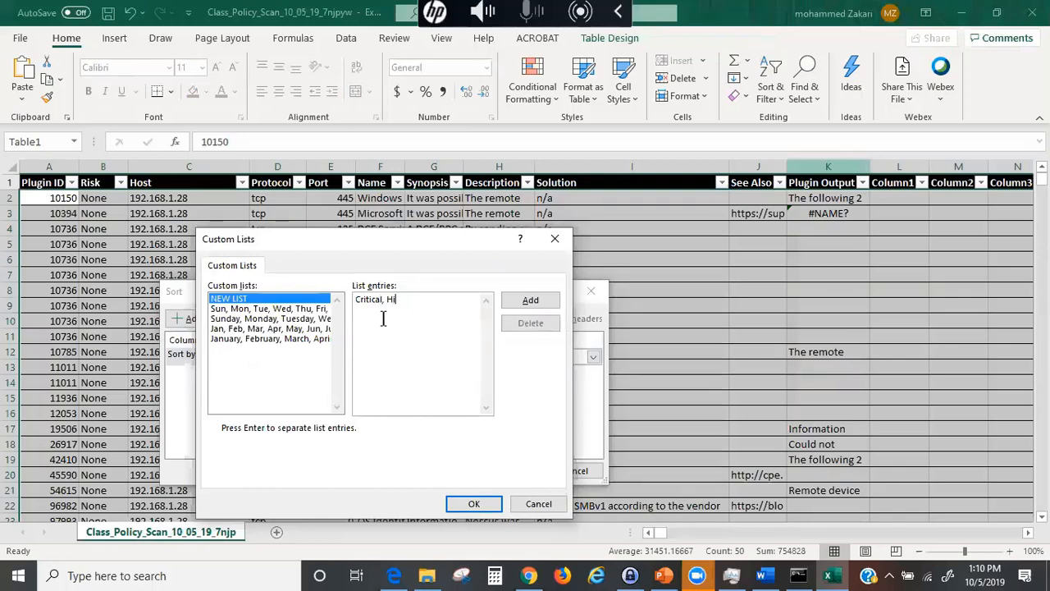
pyautogui.write('gh, Medium')
pyautogui.write(', Low')
pyautogui.click(520, 301)
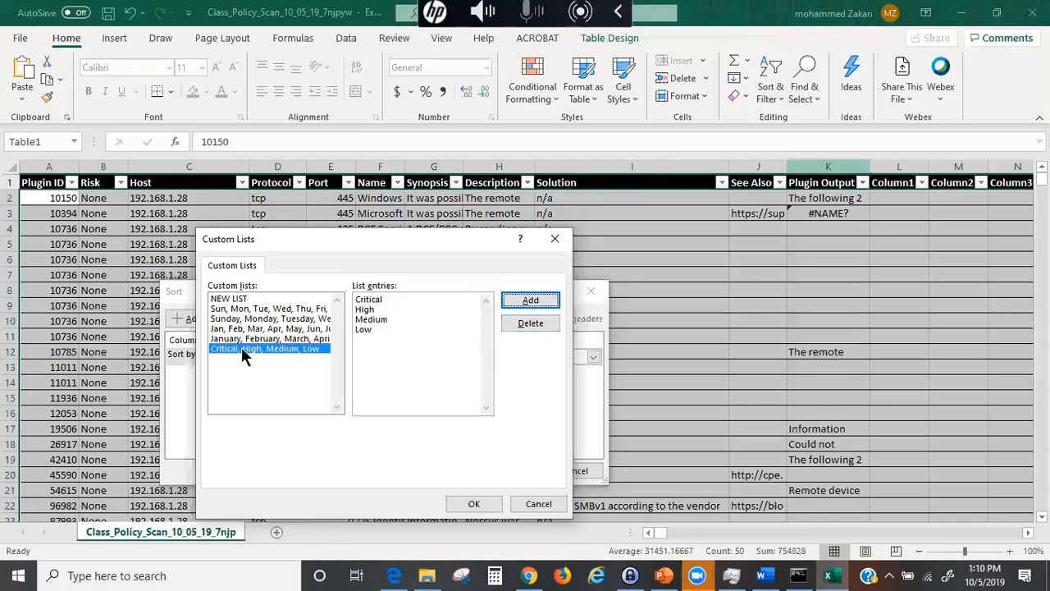
pyautogui.click(473, 503)
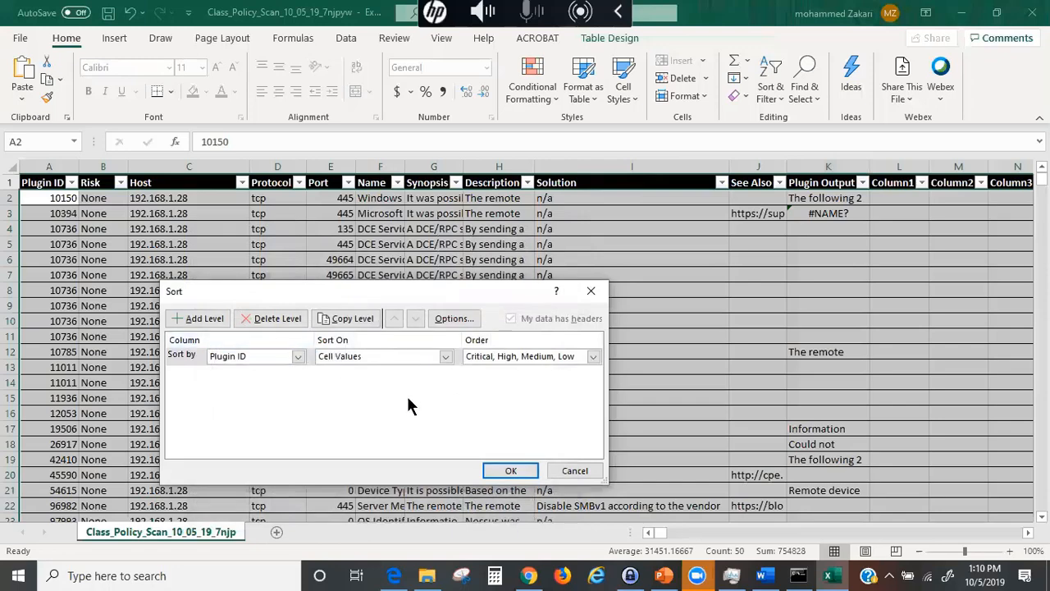
# - Apply the custom sort, confirm the large operation, and dismiss the out-of-memory error
pyautogui.click(510, 470)
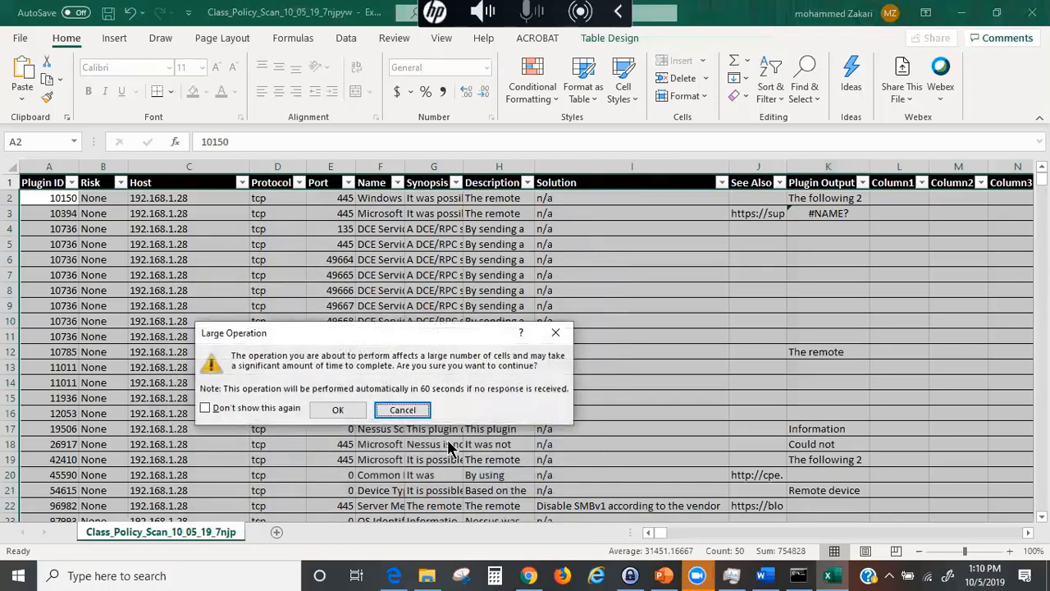
pyautogui.click(341, 410)
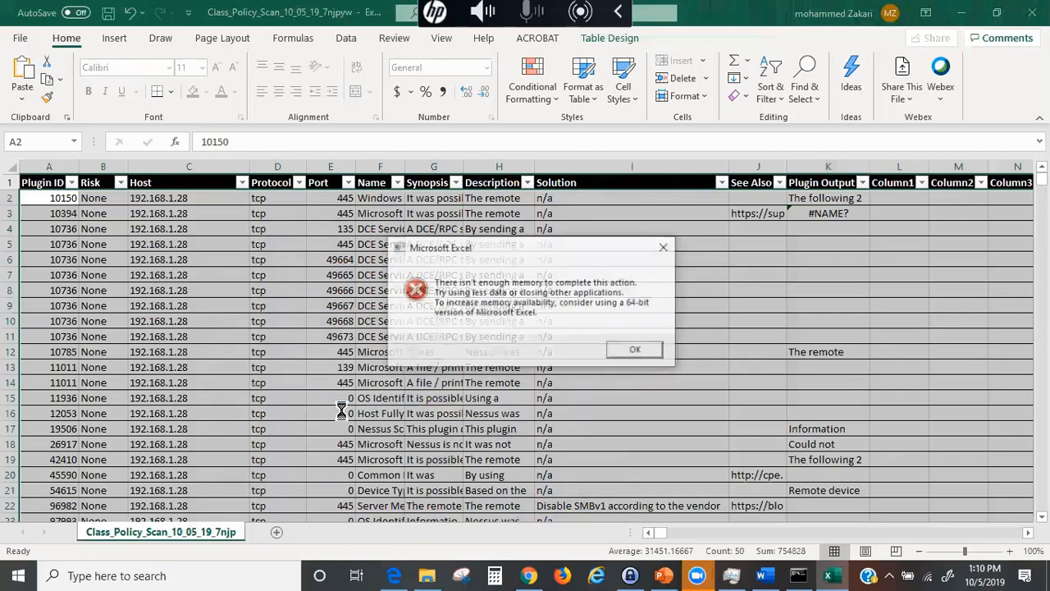
pyautogui.click(638, 351)
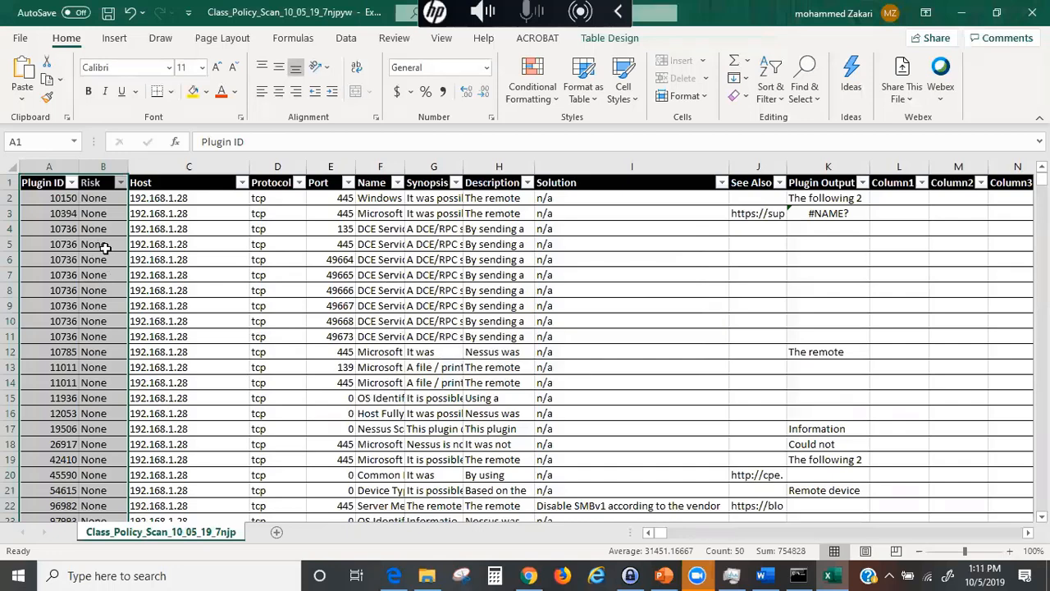
pyautogui.click(809, 103)
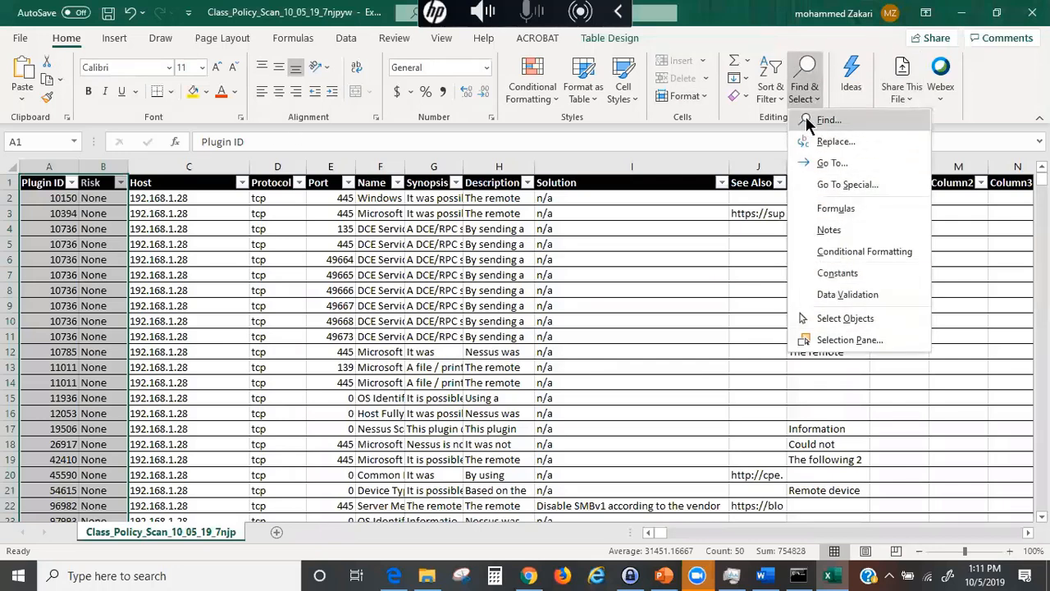
pyautogui.click(726, 258)
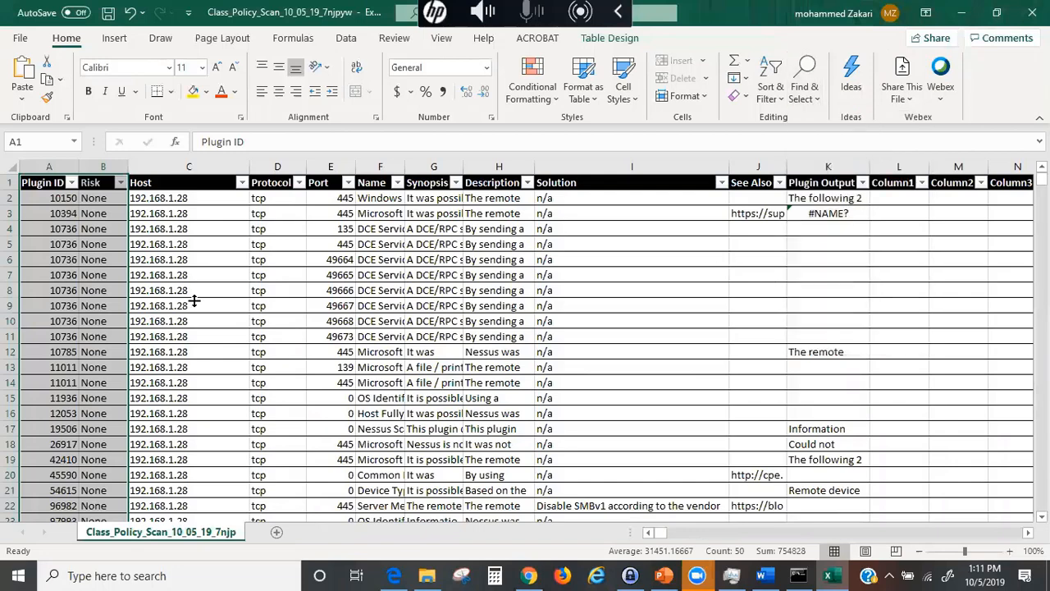
pyautogui.click(97, 213)
pyautogui.moveTo(37, 165); pyautogui.dragTo(112, 232)
pyautogui.click(802, 92)
pyautogui.click(771, 92)
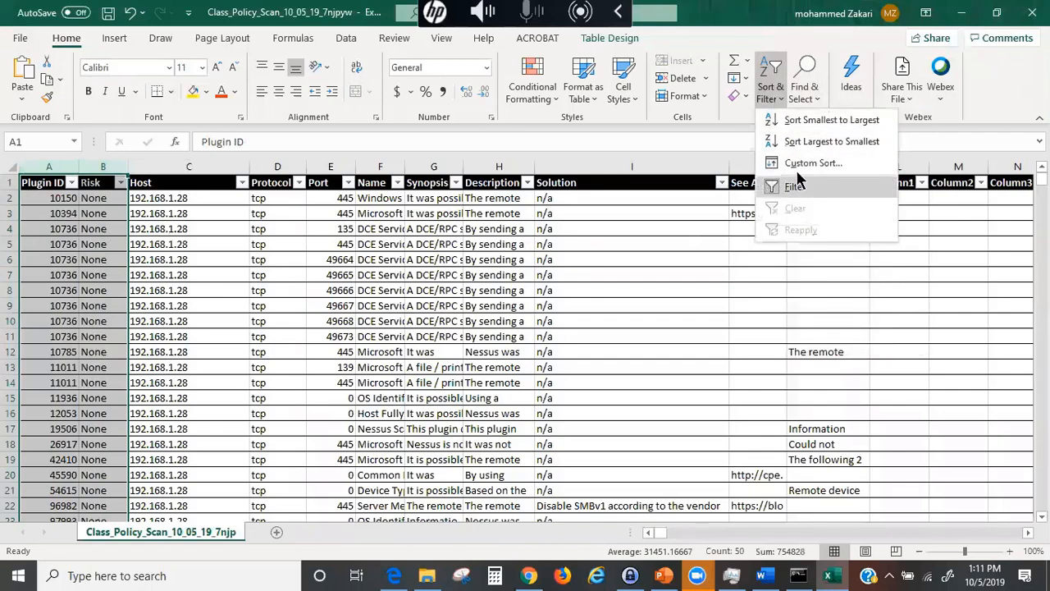
pyautogui.click(813, 163)
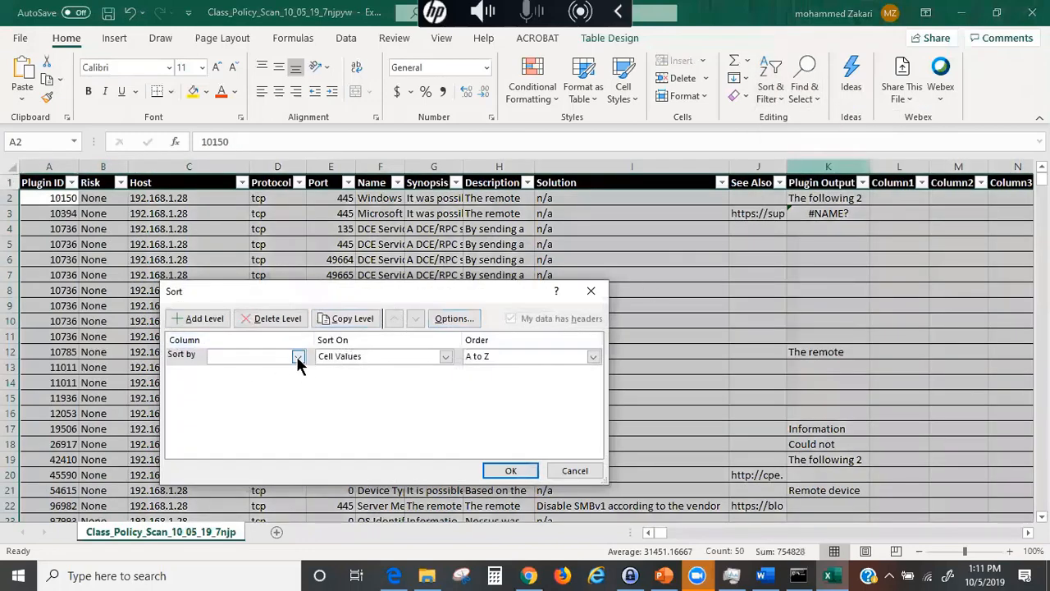
pyautogui.click(300, 356)
pyautogui.click(241, 370)
pyautogui.click(593, 356)
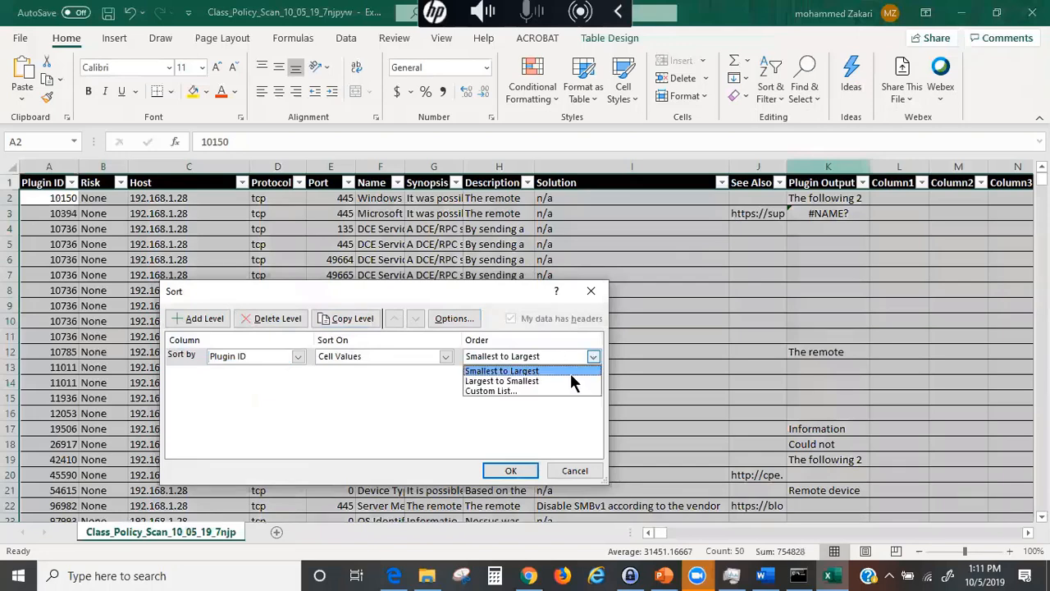
pyautogui.click(493, 390)
pyautogui.click(259, 348)
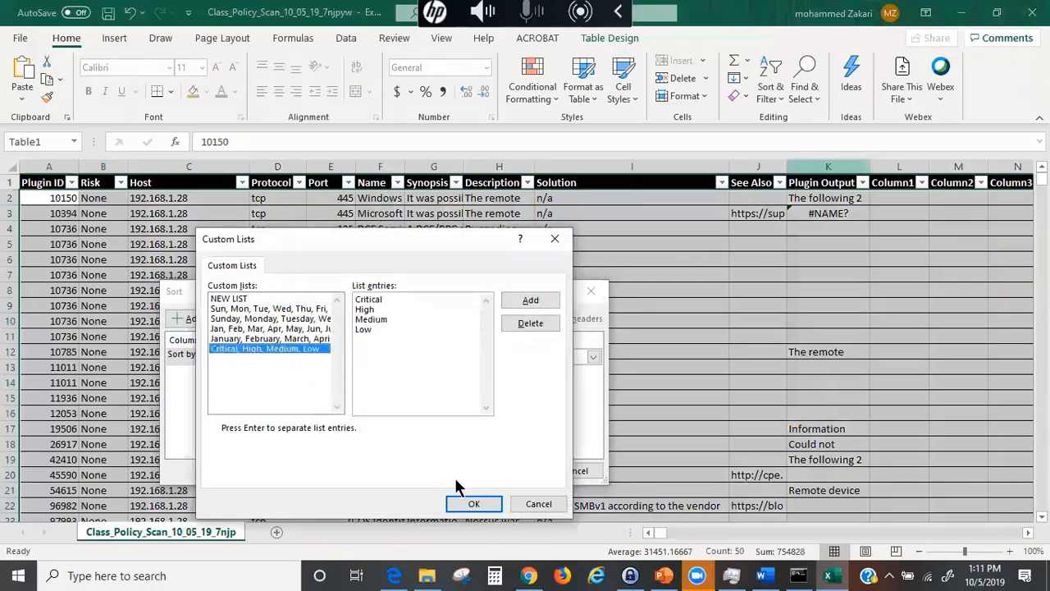
pyautogui.click(473, 504)
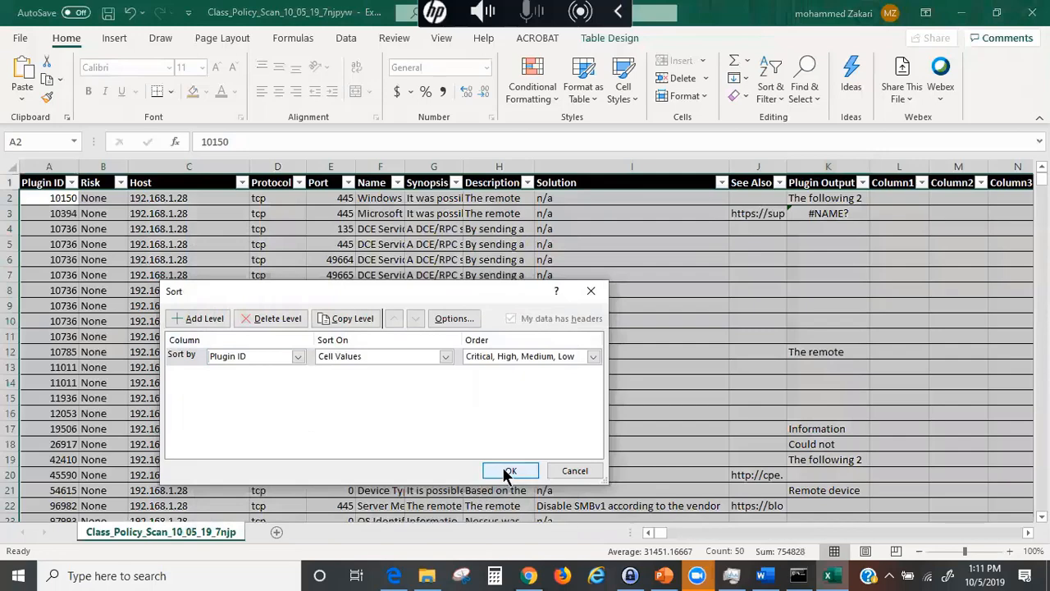
pyautogui.click(509, 471)
pyautogui.click(335, 408)
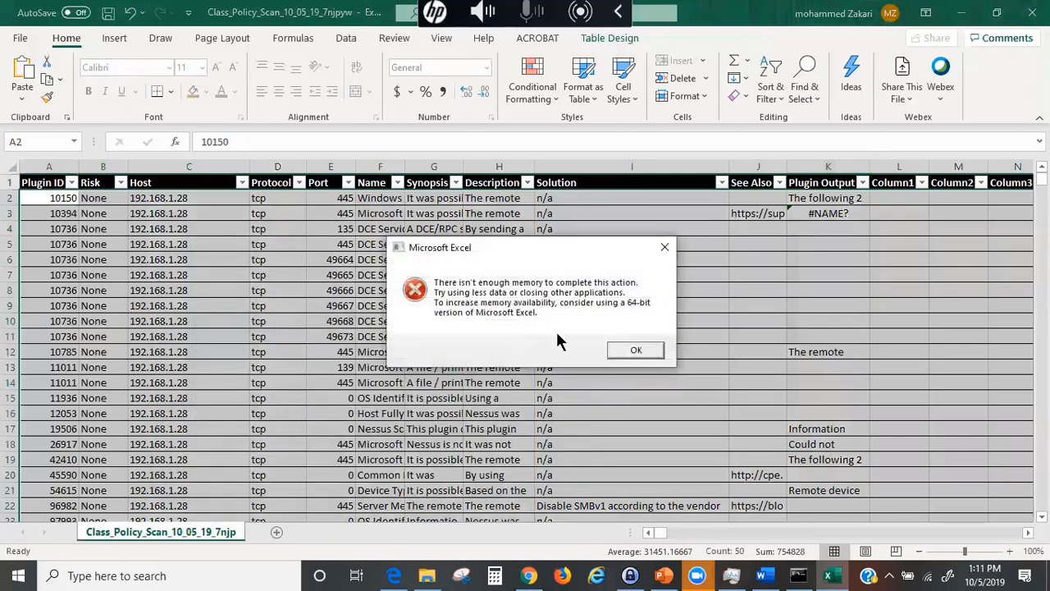
pyautogui.click(636, 351)
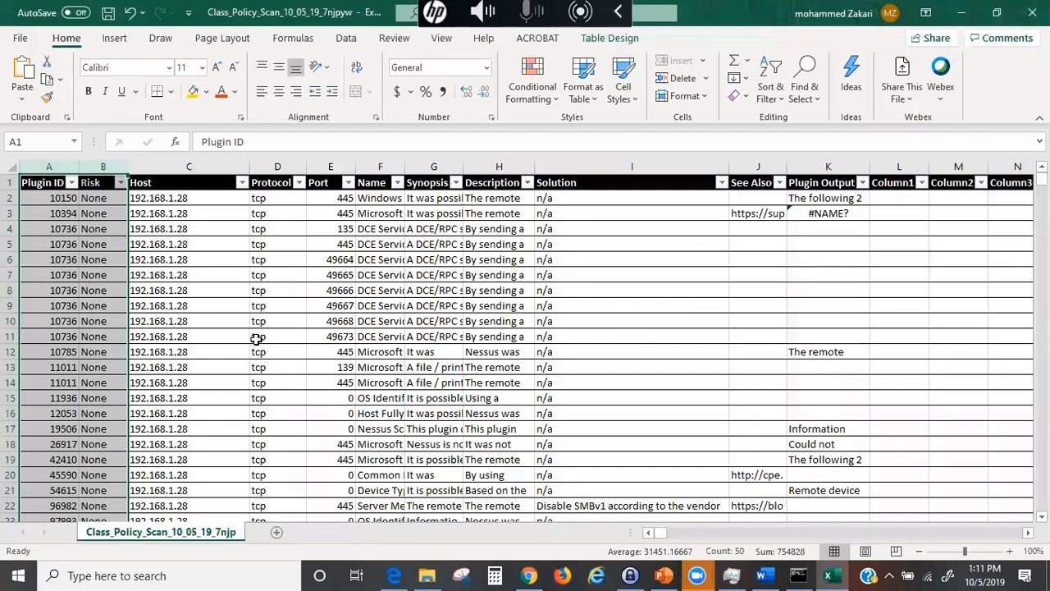
# - Start a Save As of the workbook with the Desktop as the destination folder
pyautogui.click(16, 38)
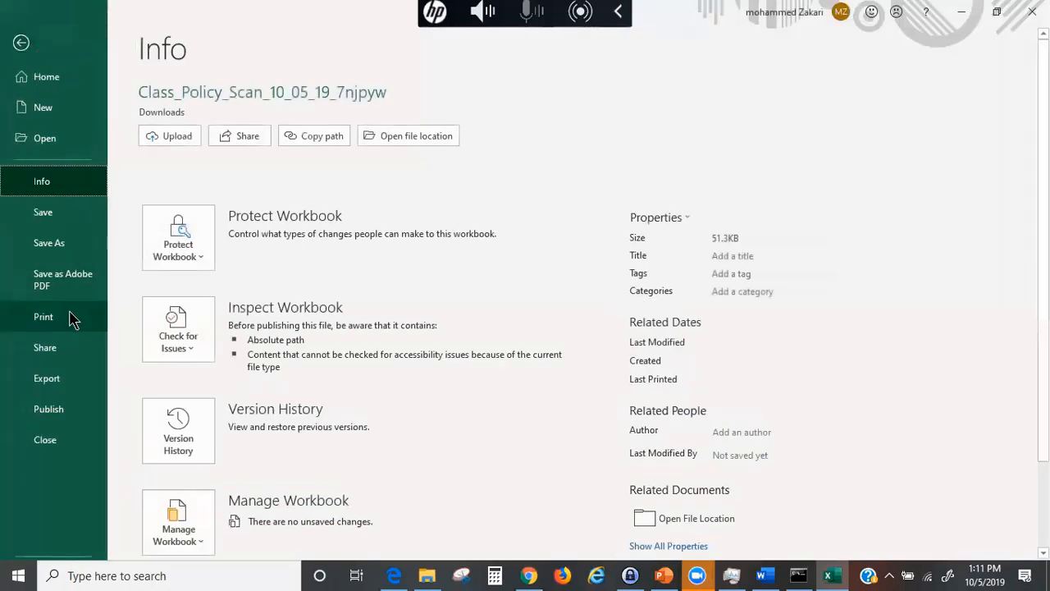
pyautogui.click(80, 244)
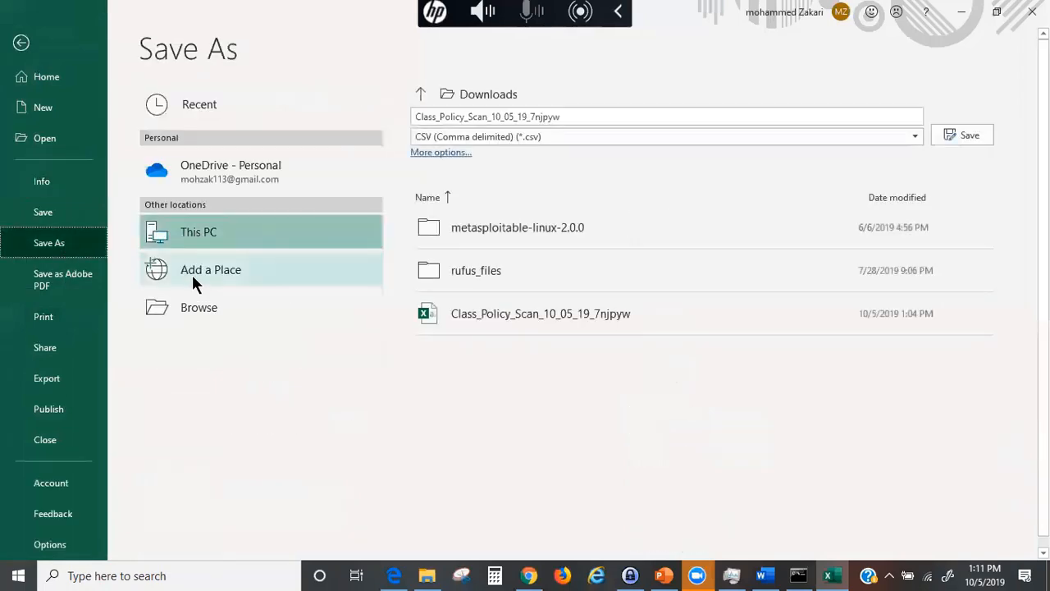
pyautogui.click(212, 307)
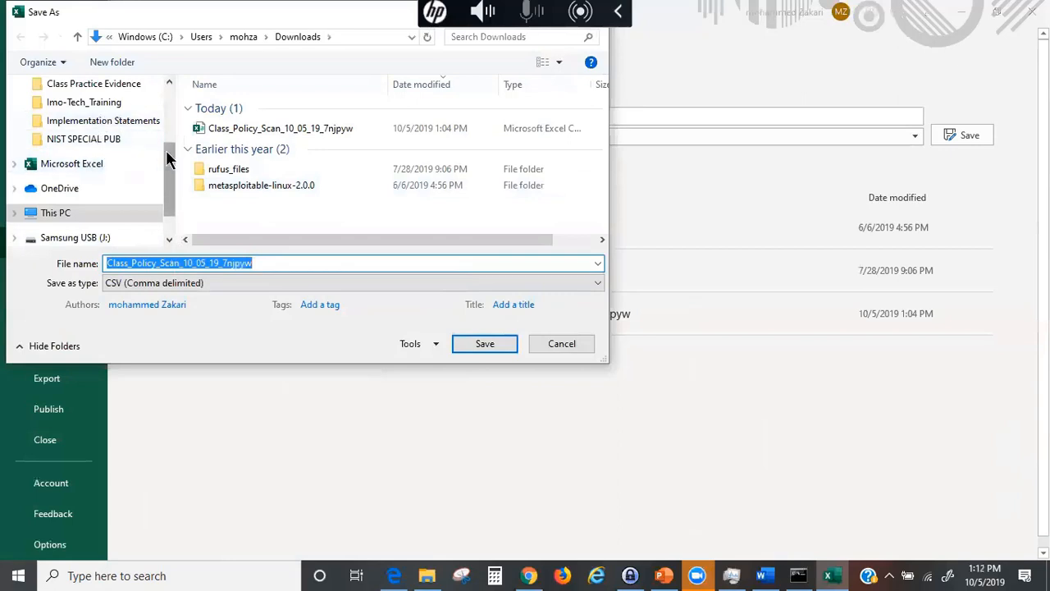
pyautogui.moveTo(169, 148); pyautogui.dragTo(170, 98)
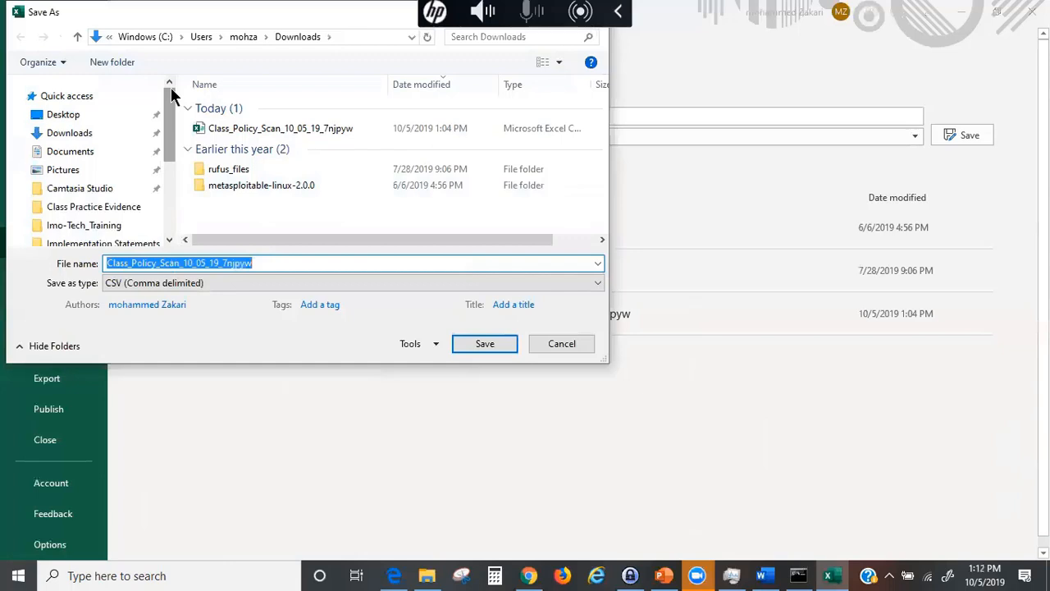
pyautogui.click(72, 116)
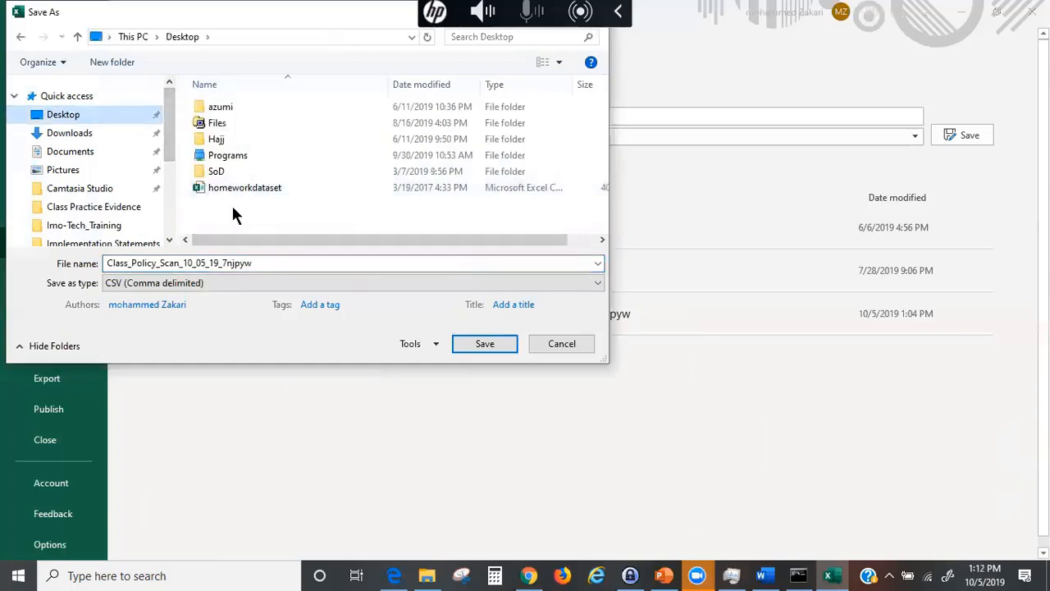
# - Rename the file to Class_Policy_Scan_10_05_19-Results and save it as CSV (Comma delimited)
pyautogui.doubleClick(259, 263)
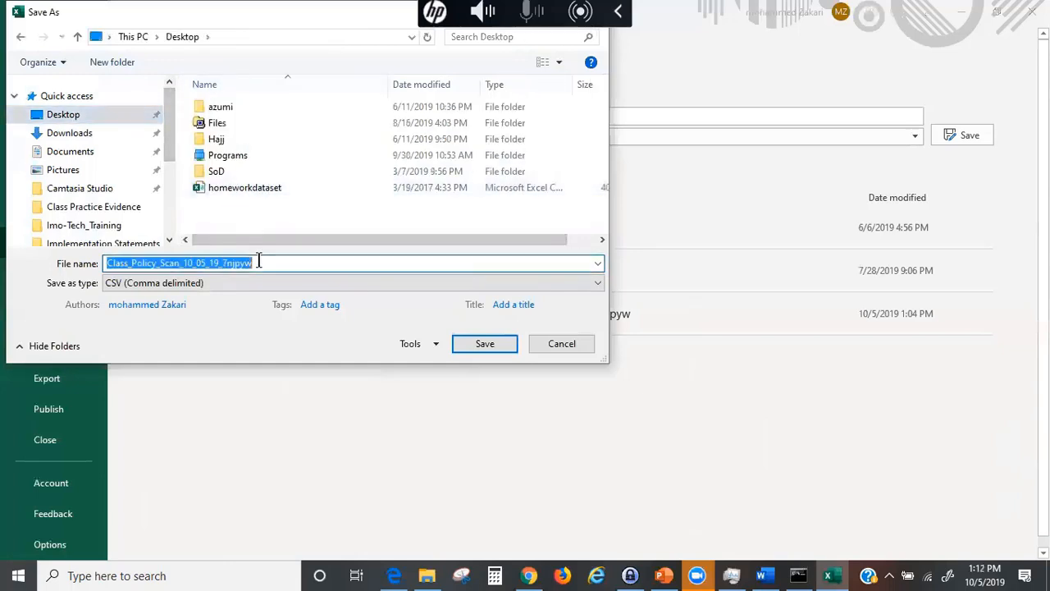
pyautogui.click(280, 263)
pyautogui.press('BackSpace')
pyautogui.press('BackSpace')
pyautogui.press('BackSpace')
pyautogui.press('BackSpace')
pyautogui.press('BackSpace')
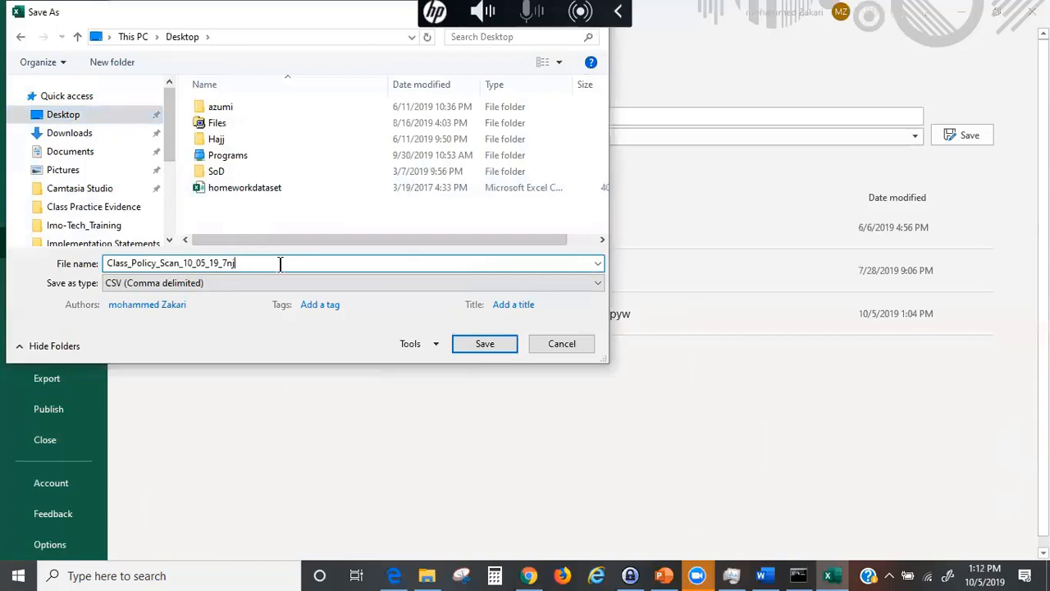
pyautogui.press('BackSpace')
pyautogui.press('BackSpace')
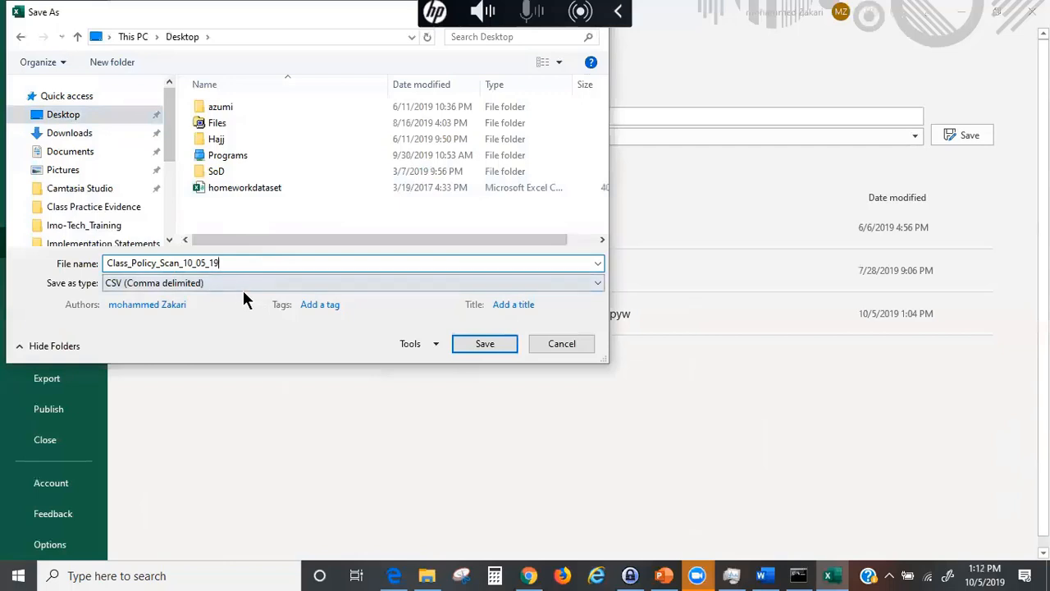
pyautogui.write('-Results')
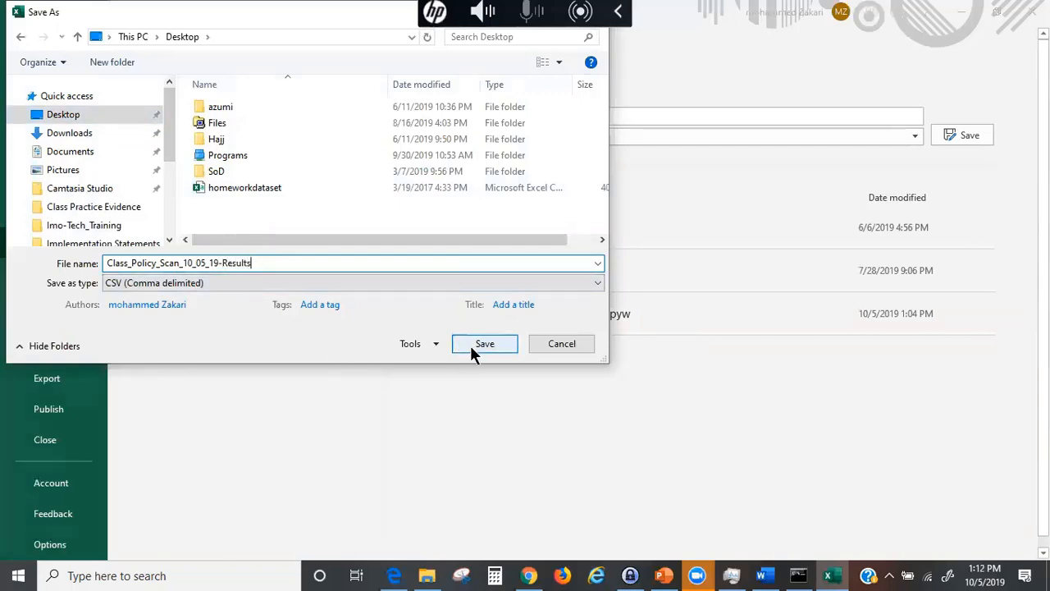
pyautogui.click(471, 347)
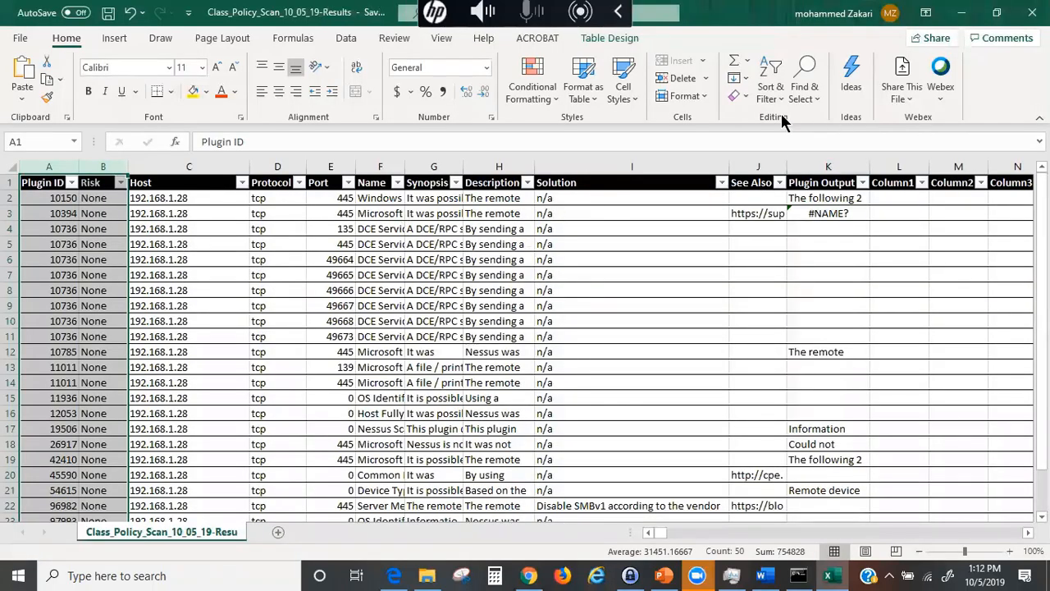
# - Custom-sort the table on Plugin ID, cell values, using the Critical, High, Medium, Low list
pyautogui.click(771, 88)
pyautogui.click(806, 164)
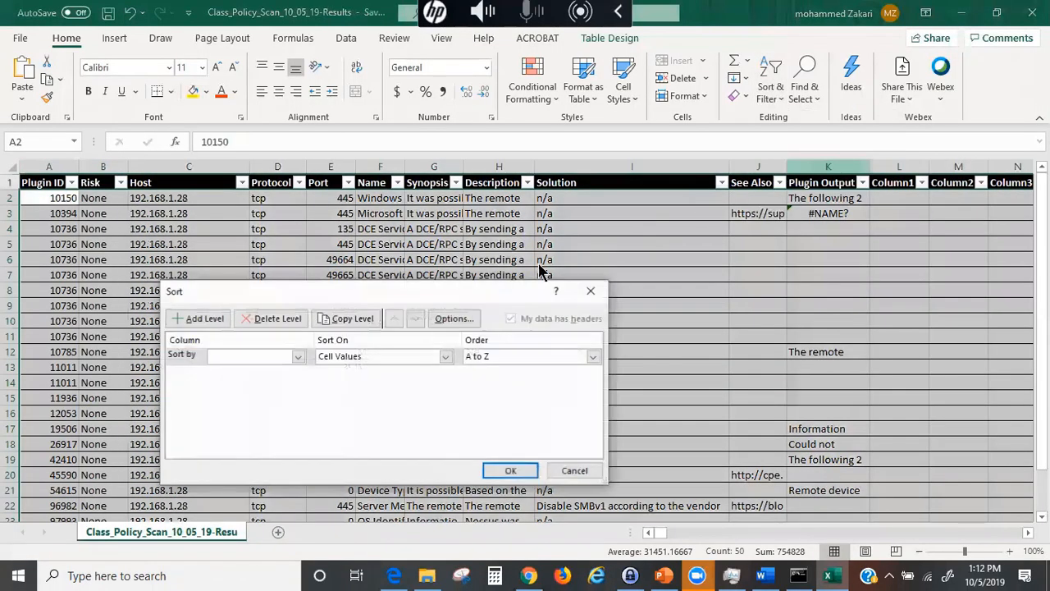
pyautogui.click(438, 356)
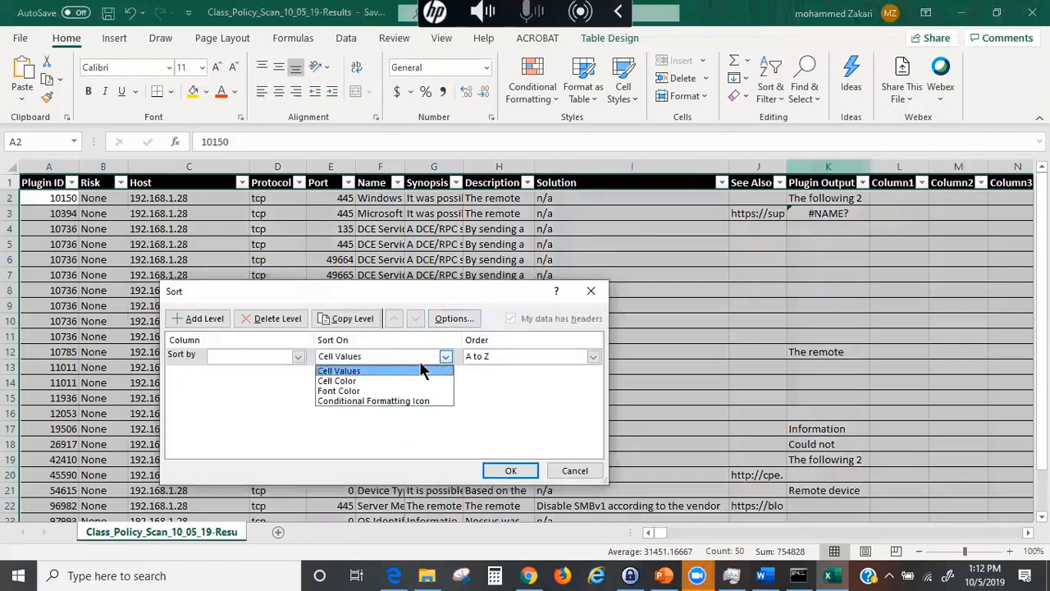
pyautogui.click(284, 351)
pyautogui.click(284, 352)
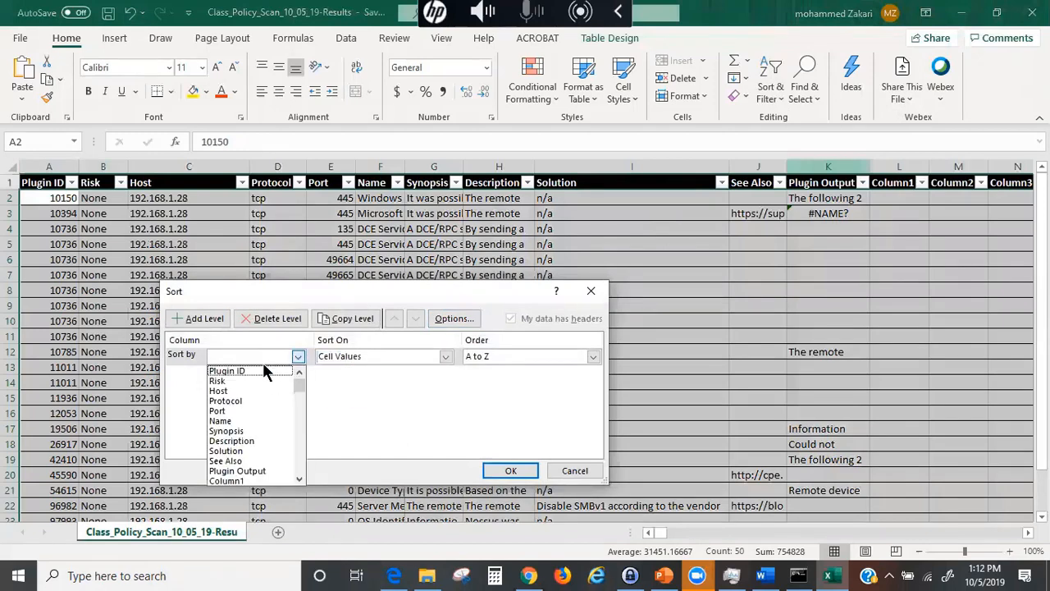
pyautogui.click(258, 368)
pyautogui.click(592, 356)
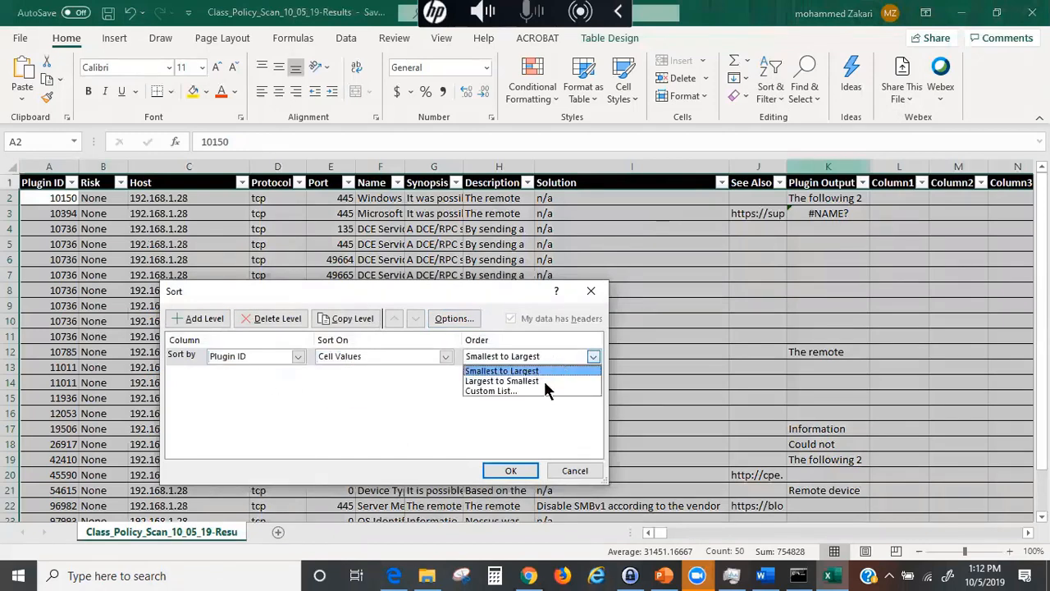
pyautogui.click(485, 390)
pyautogui.click(274, 350)
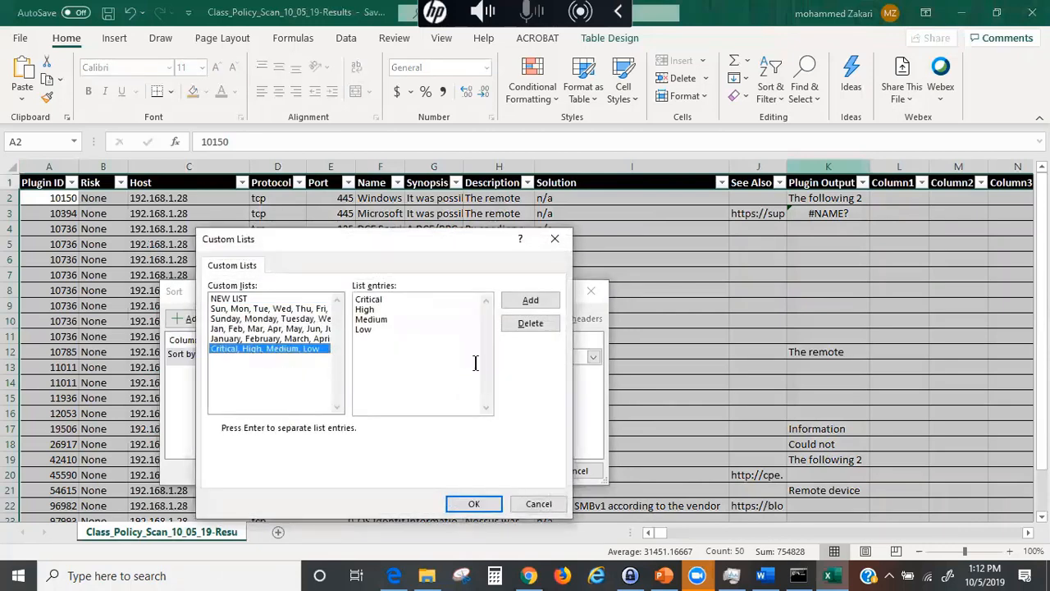
pyautogui.click(474, 502)
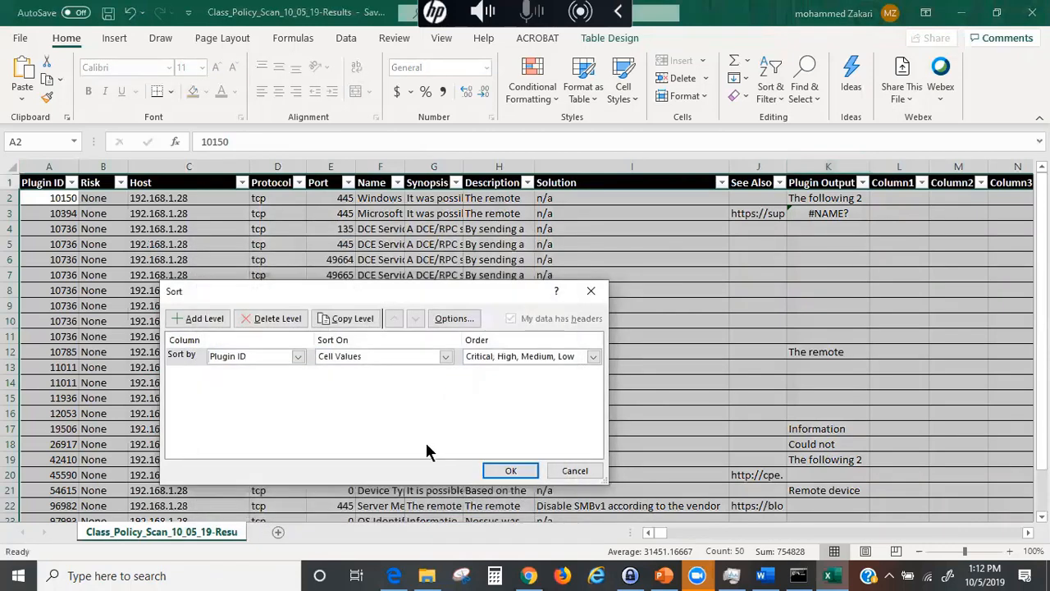
pyautogui.click(511, 467)
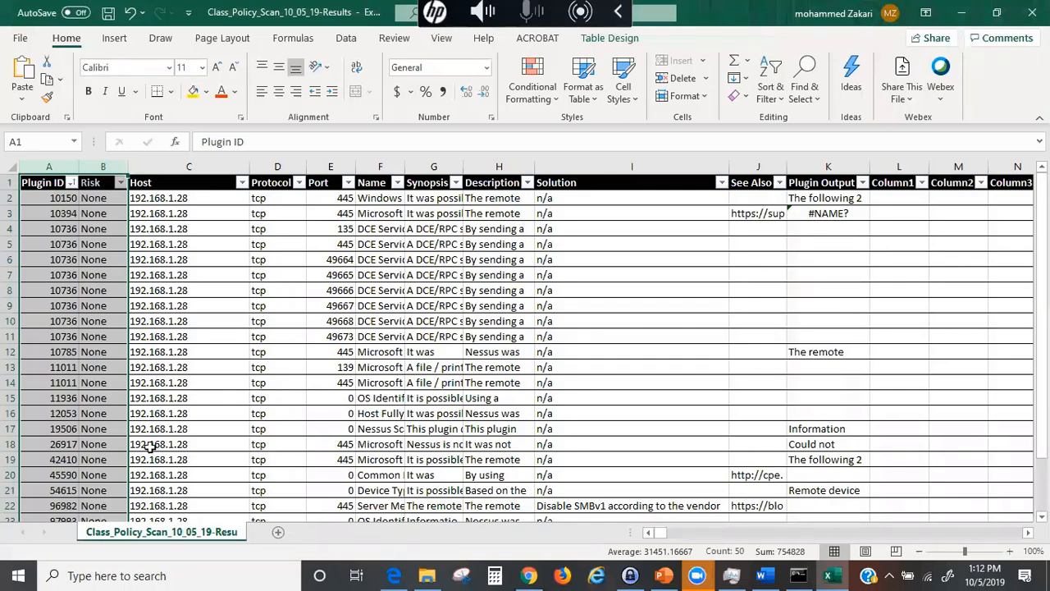
# - Widen columns F, G and H (Name, Synopsis, Description) and check their first entries
pyautogui.moveTo(95, 195); pyautogui.dragTo(98, 188)
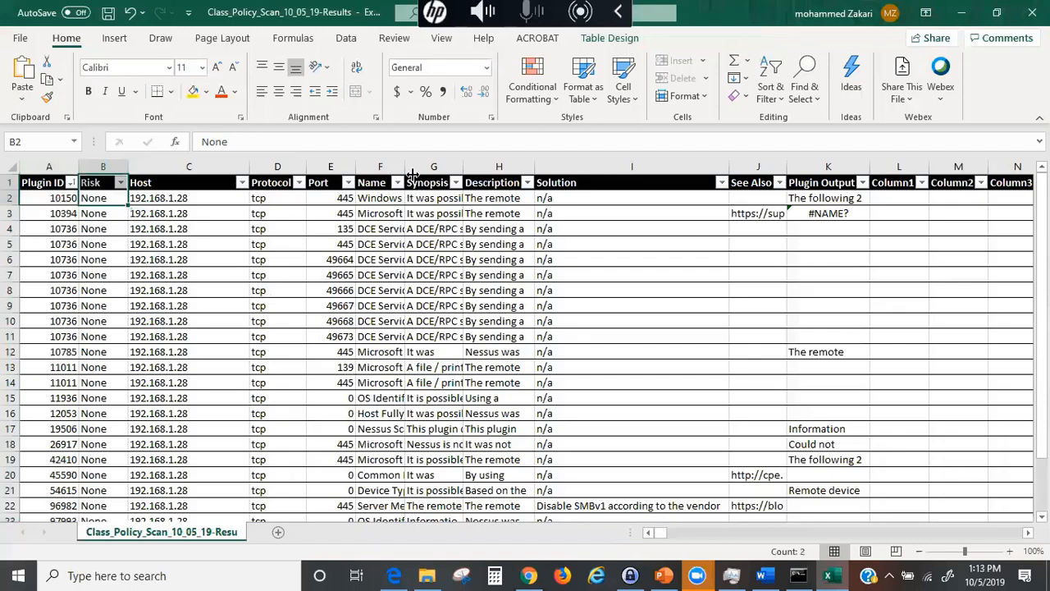
pyautogui.moveTo(404, 166); pyautogui.dragTo(472, 167)
pyautogui.moveTo(602, 166); pyautogui.dragTo(644, 166)
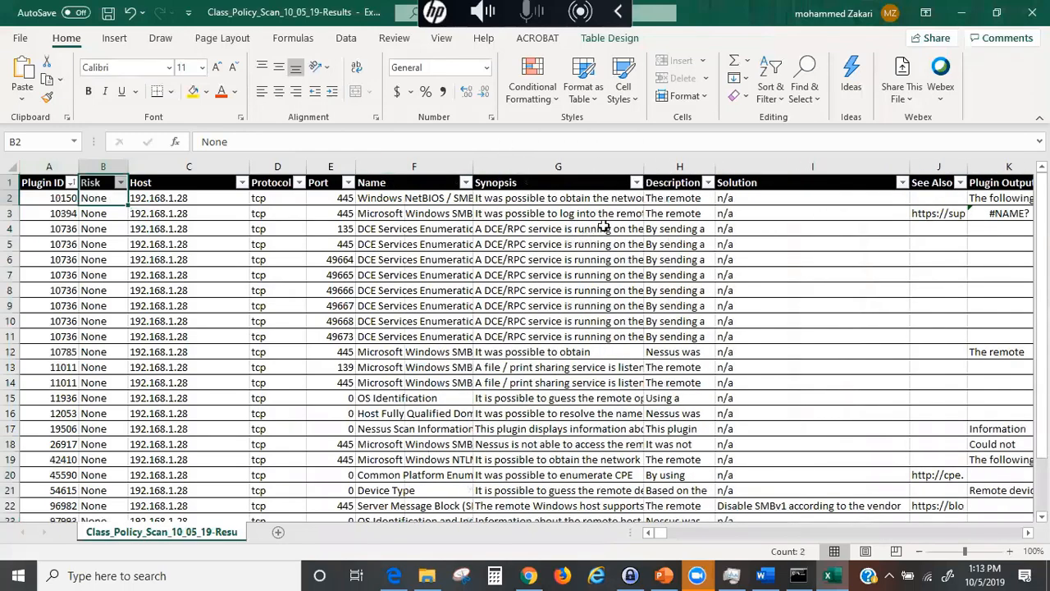
pyautogui.click(566, 197)
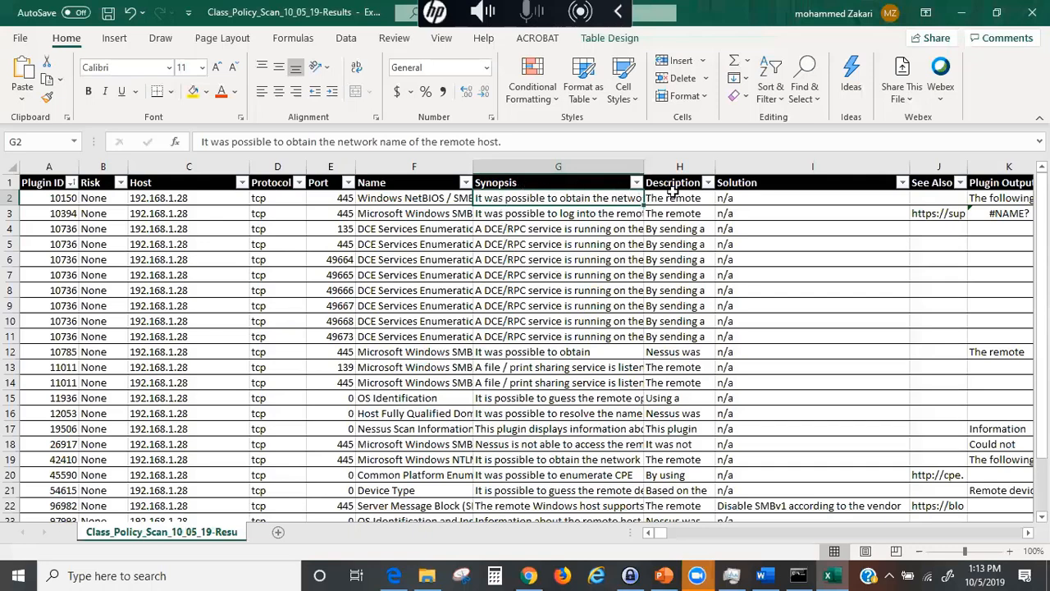
pyautogui.moveTo(715, 158); pyautogui.dragTo(797, 158)
pyautogui.click(703, 200)
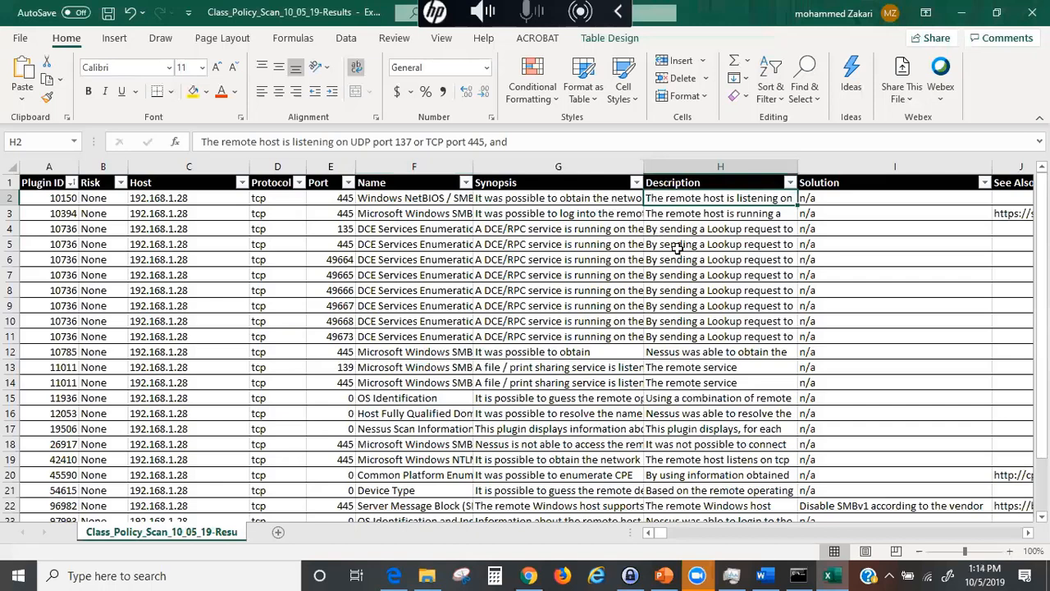
pyautogui.click(812, 198)
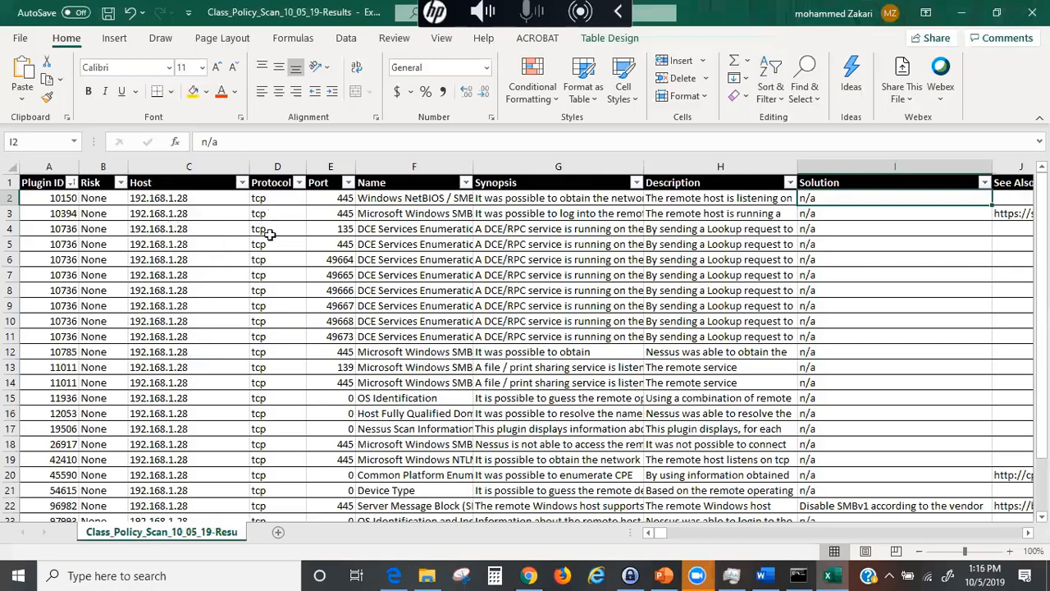
pyautogui.moveTo(276, 170); pyautogui.dragTo(316, 173)
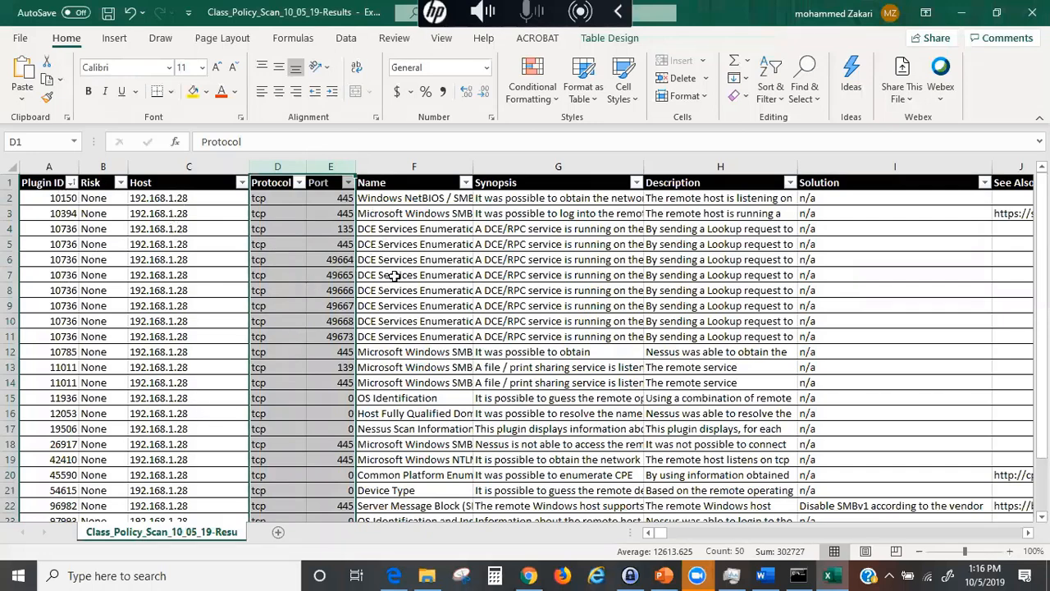
pyautogui.click(407, 198)
pyautogui.click(404, 275)
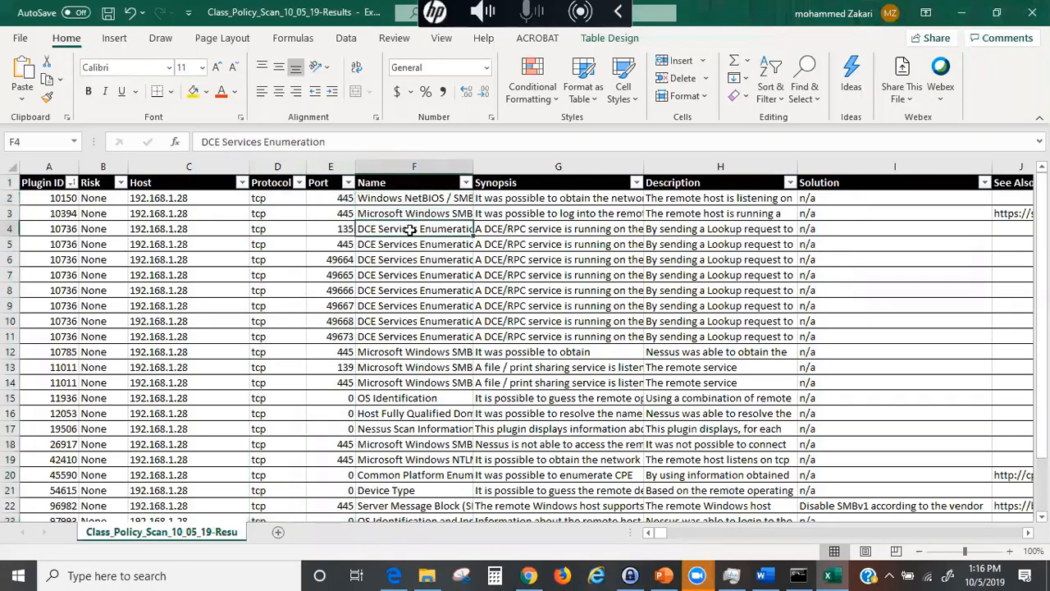
pyautogui.click(509, 181)
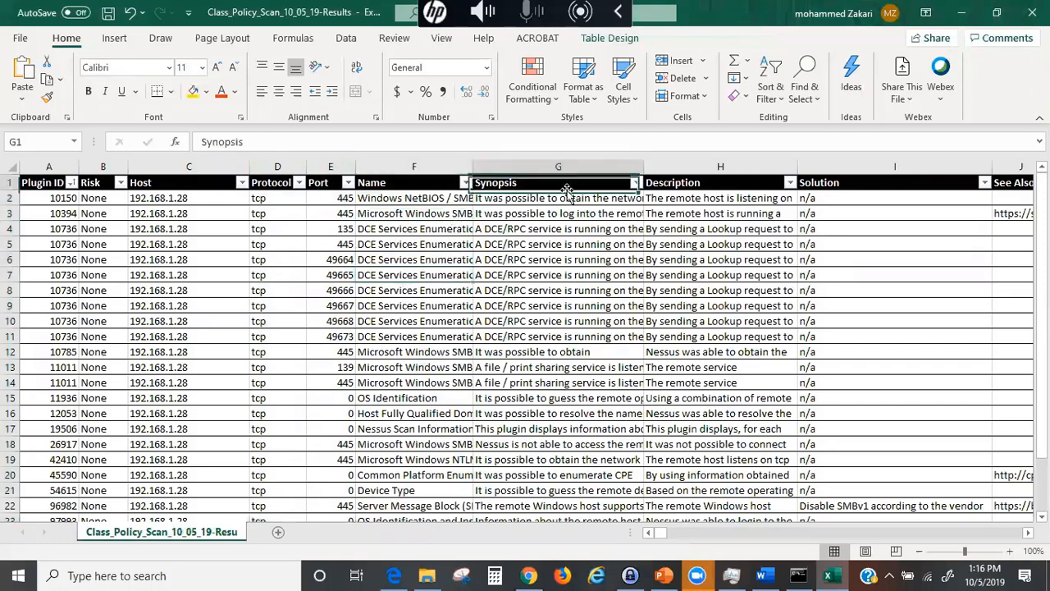
pyautogui.click(685, 182)
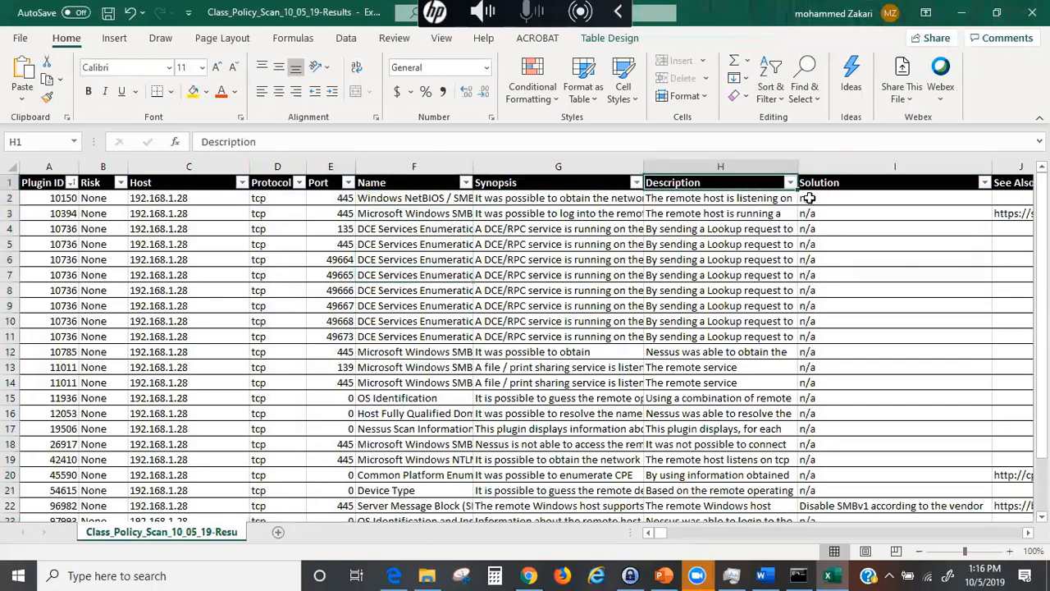